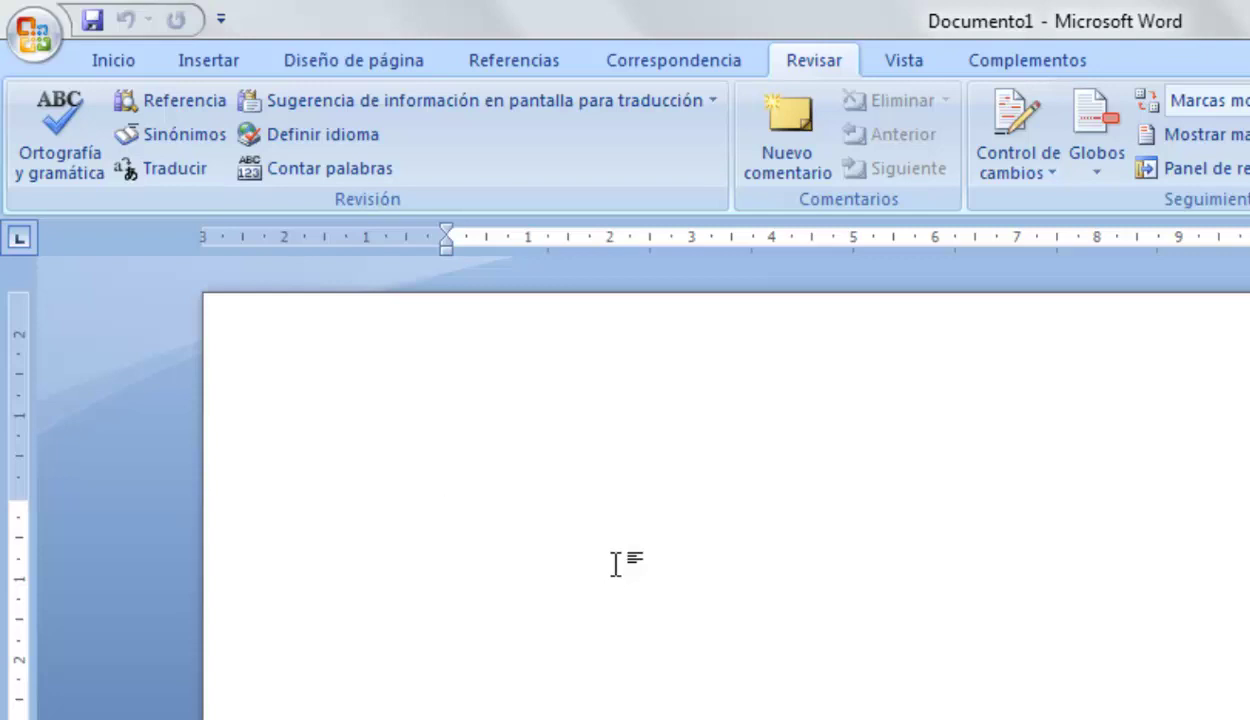
- Enter 'Domingo' on the first line by accepting Word's AutoComplete suggestion
type("Domi")
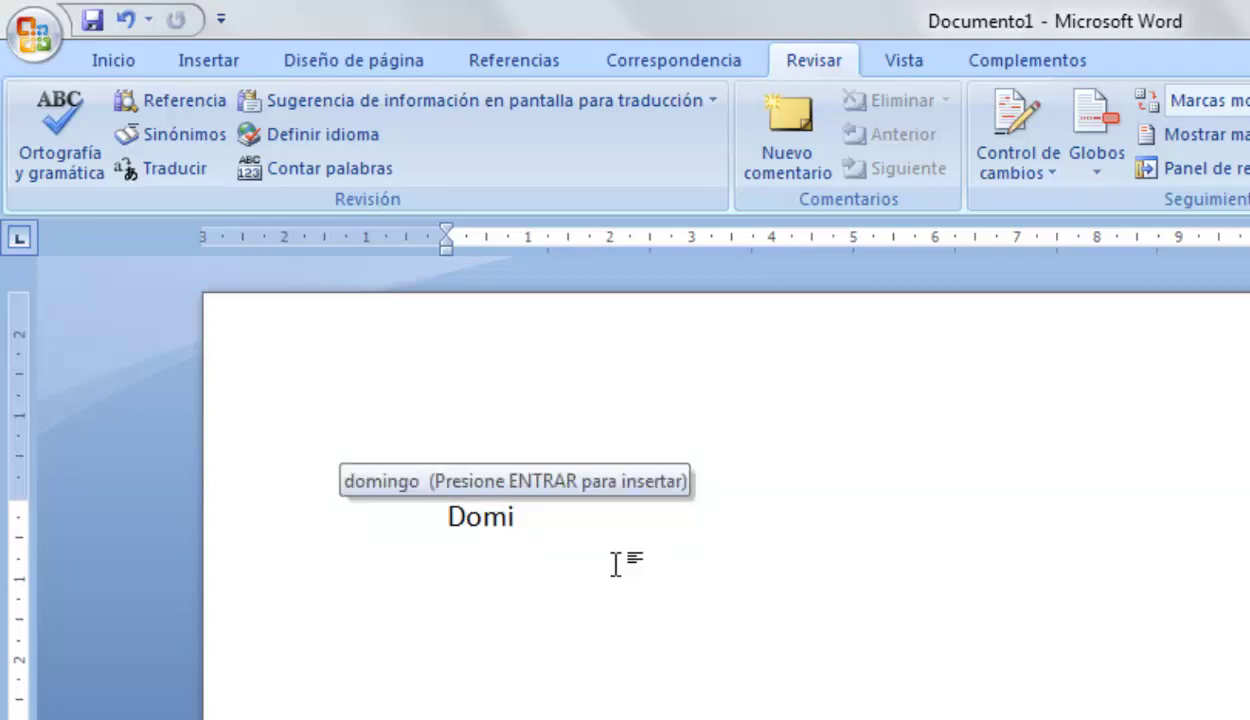
type("n")
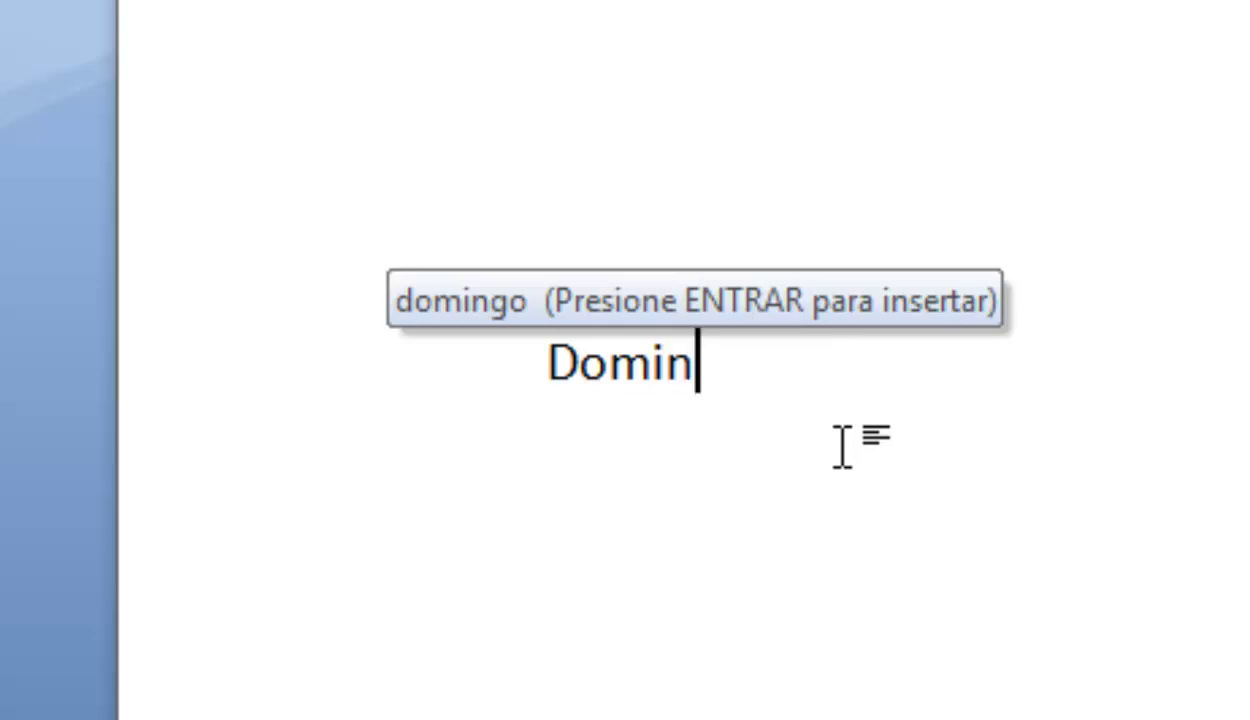
key("Return")
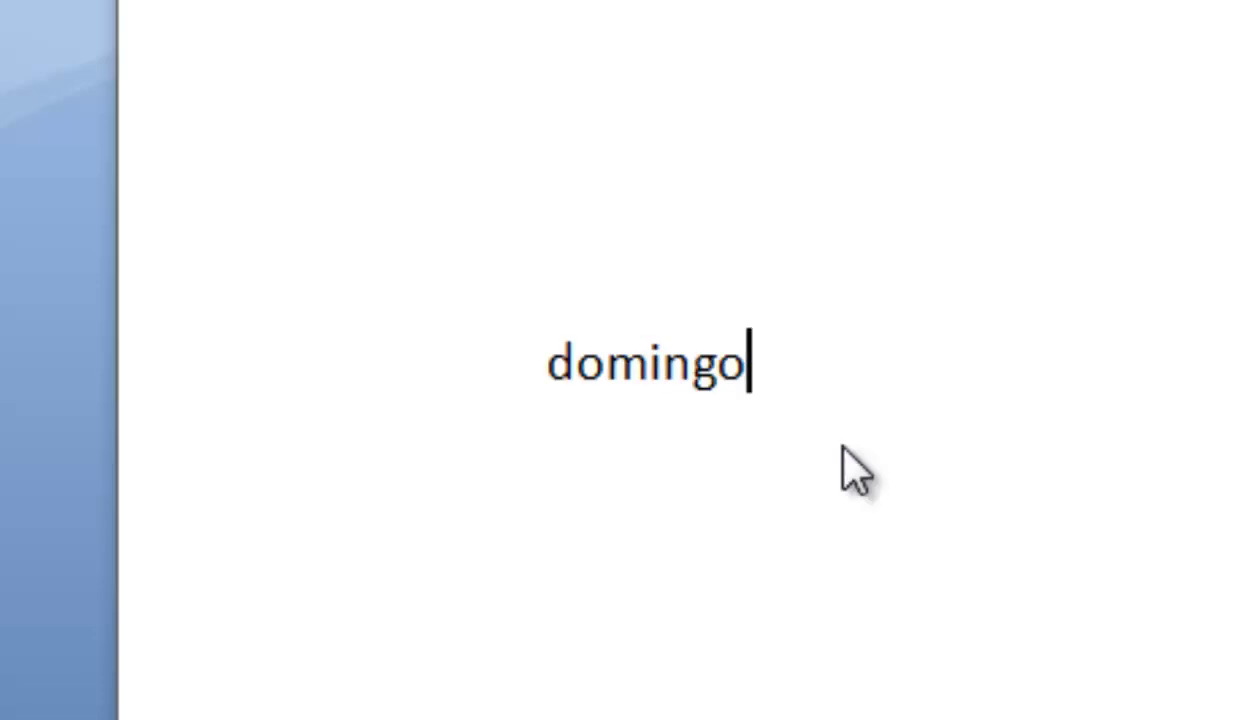
key("space")
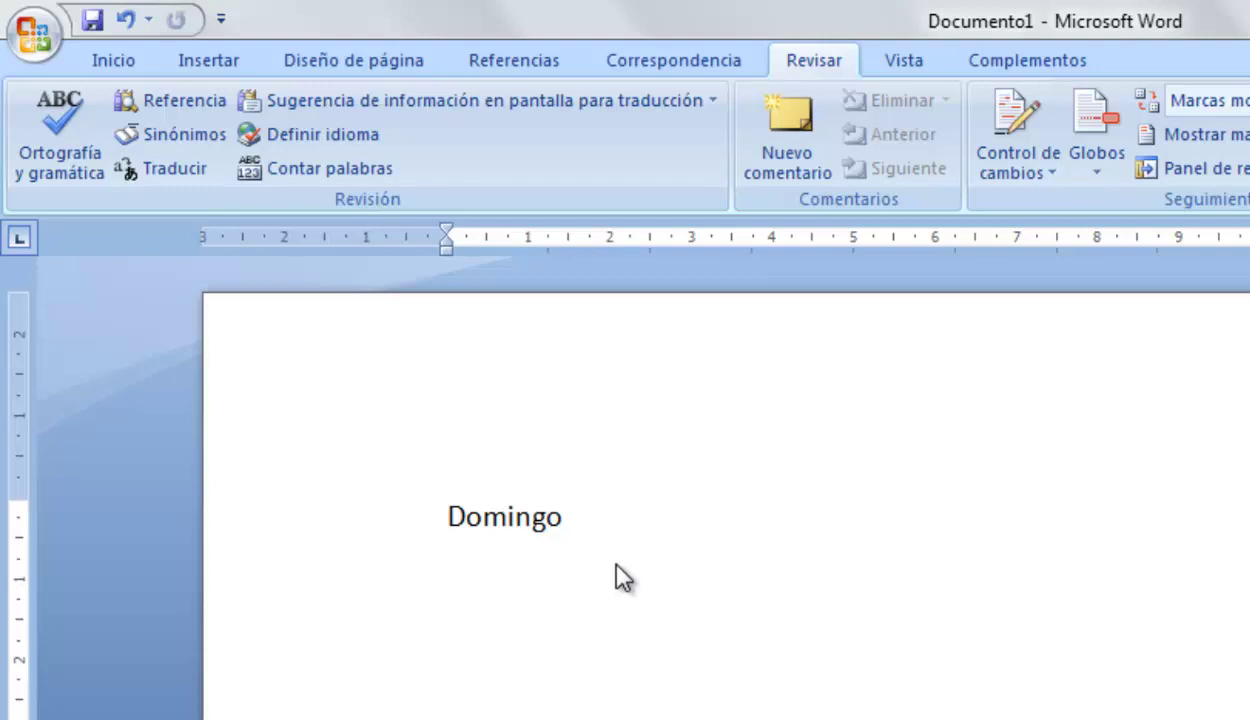
- Type 'Este sábado voy a ver el película en el cine.' and start a new line
type("Este")
type(" sabad")
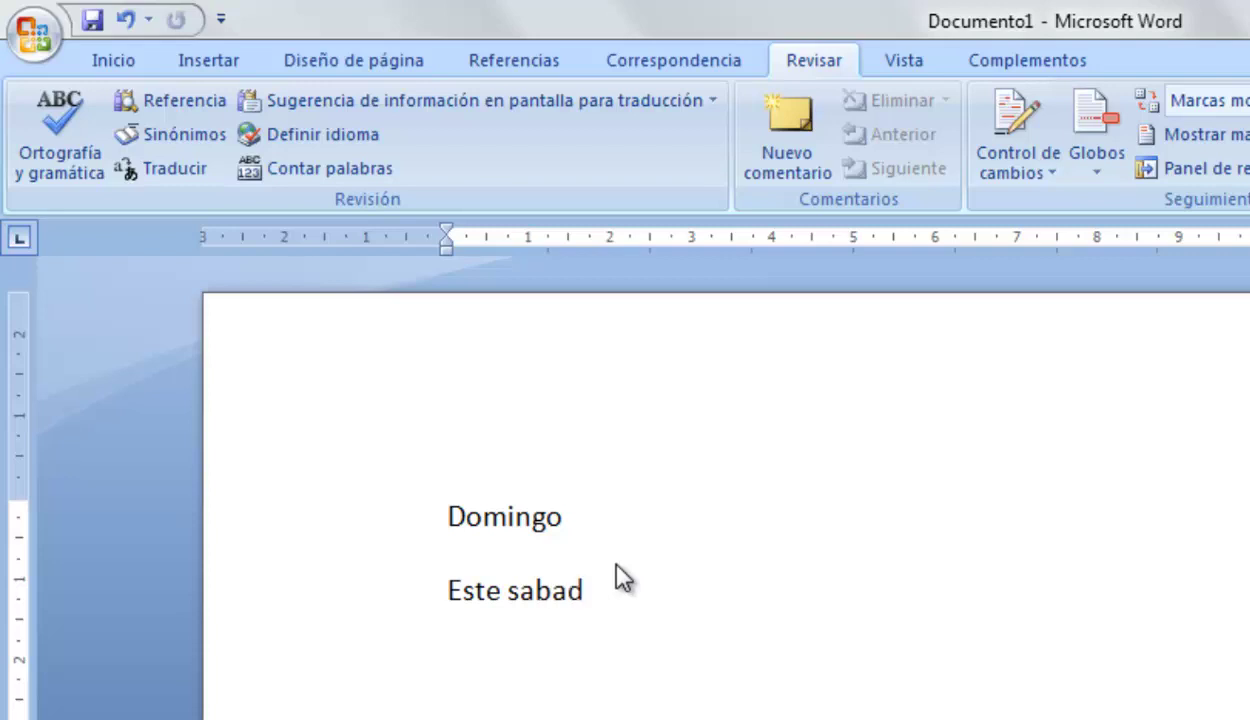
type("o")
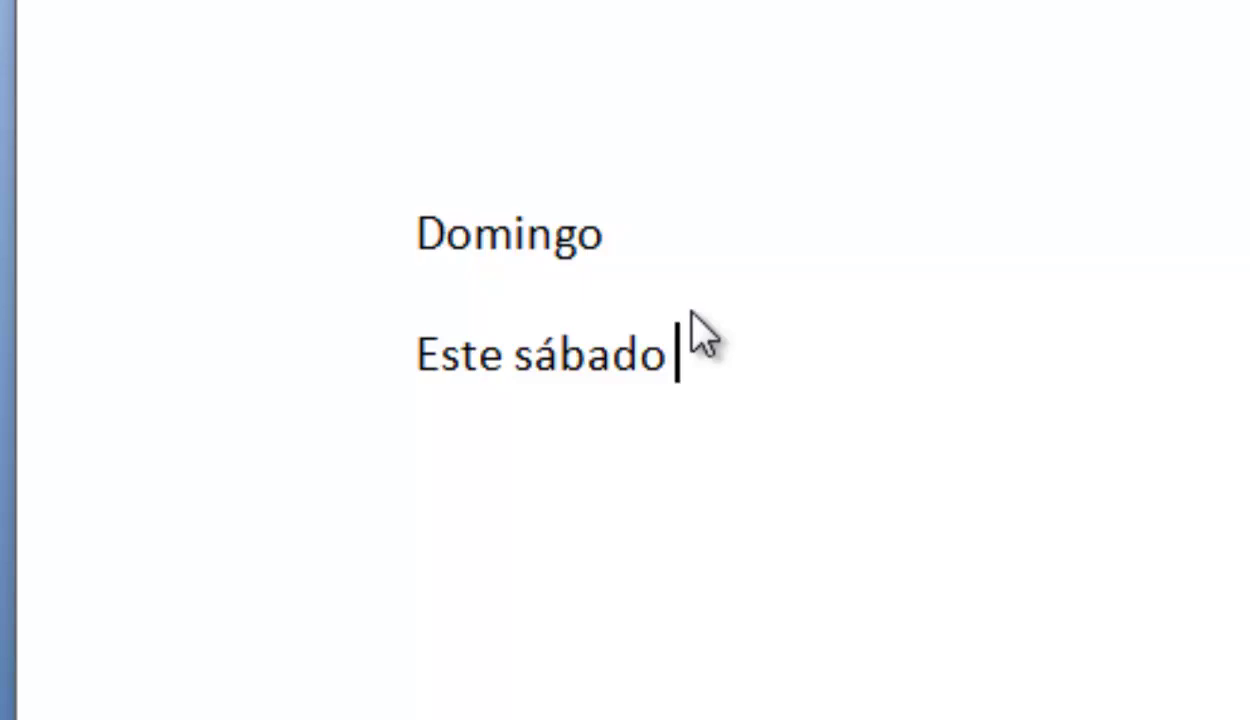
type("vo")
type("y a ")
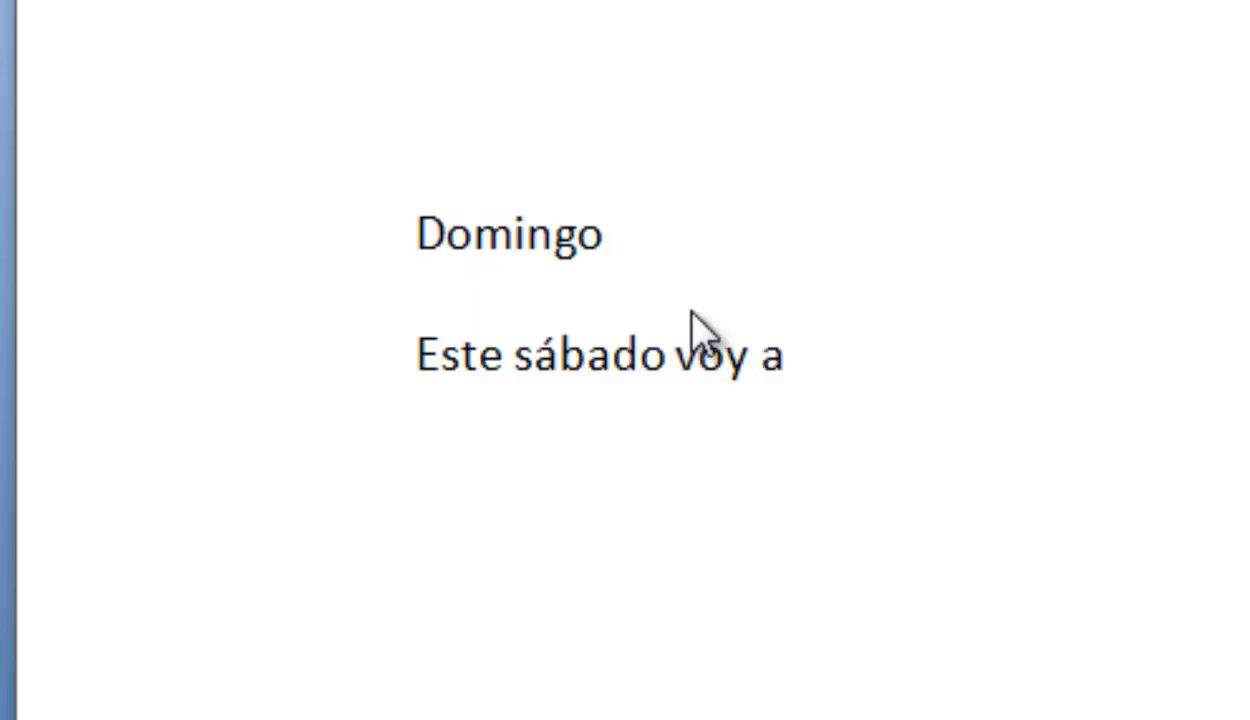
type("ver el p")
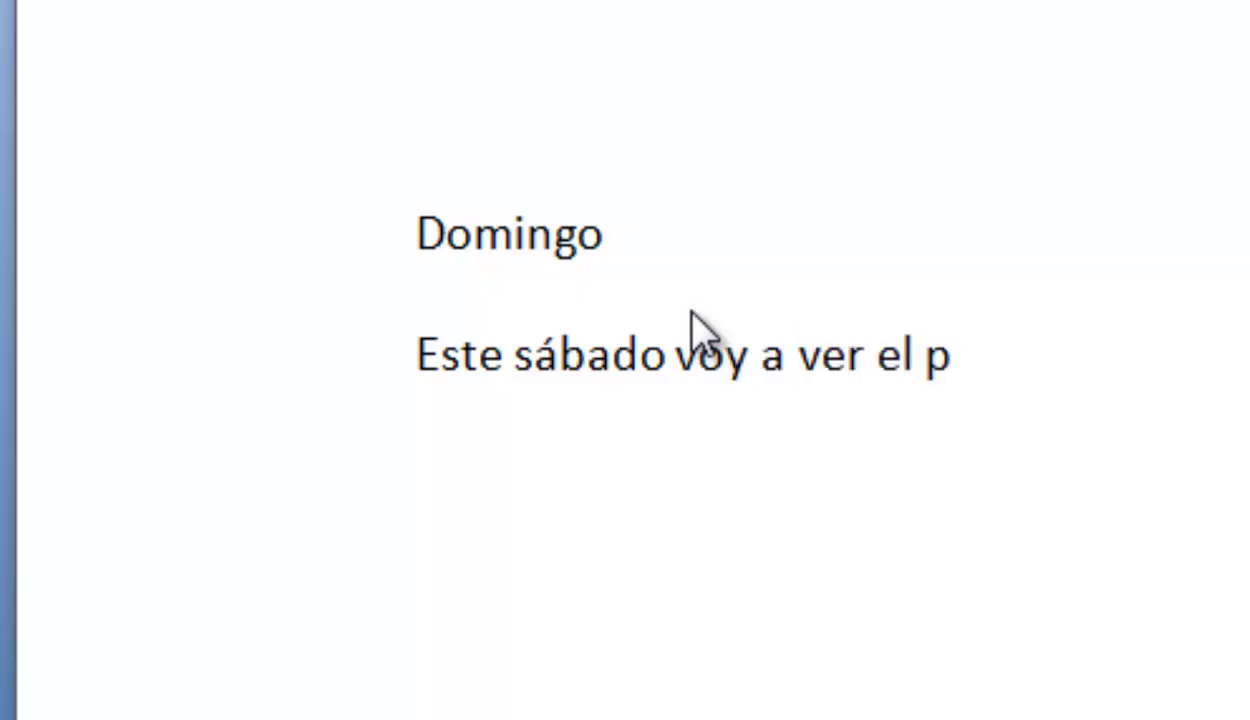
type("elicul")
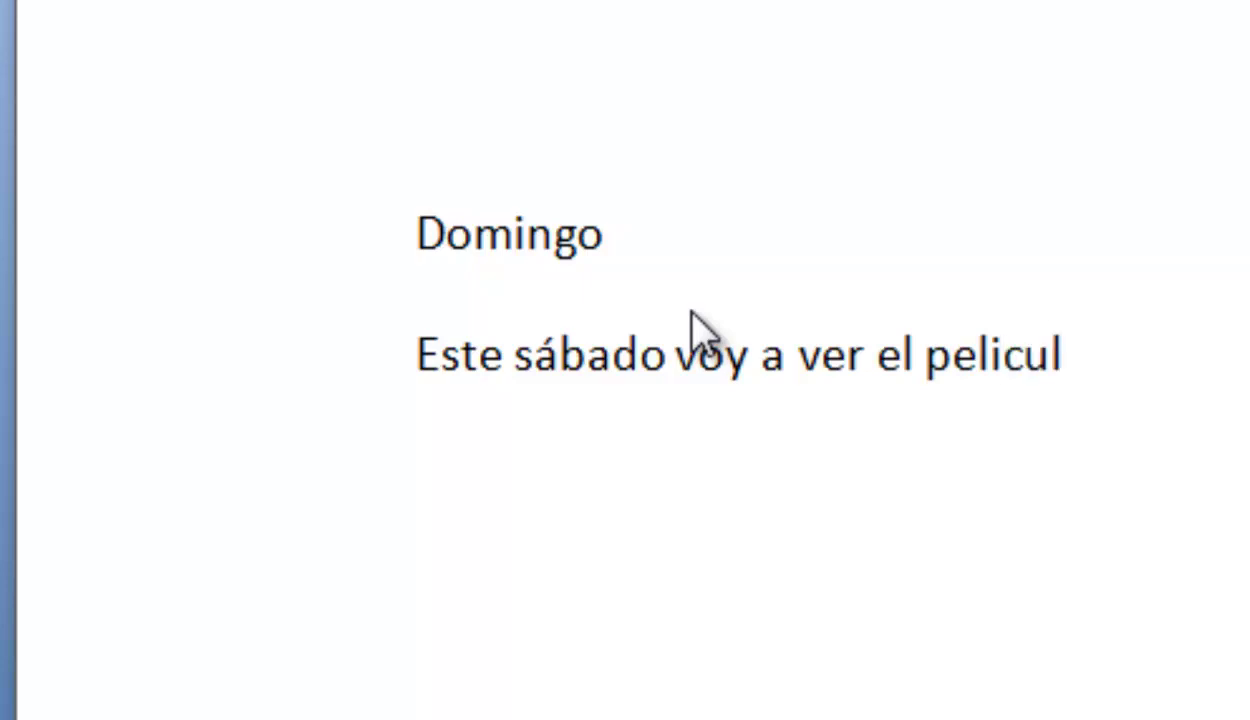
key("BackSpace")
key("BackSpace")
key("BackSpace")
key("BackSpace")
type("ícula en e")
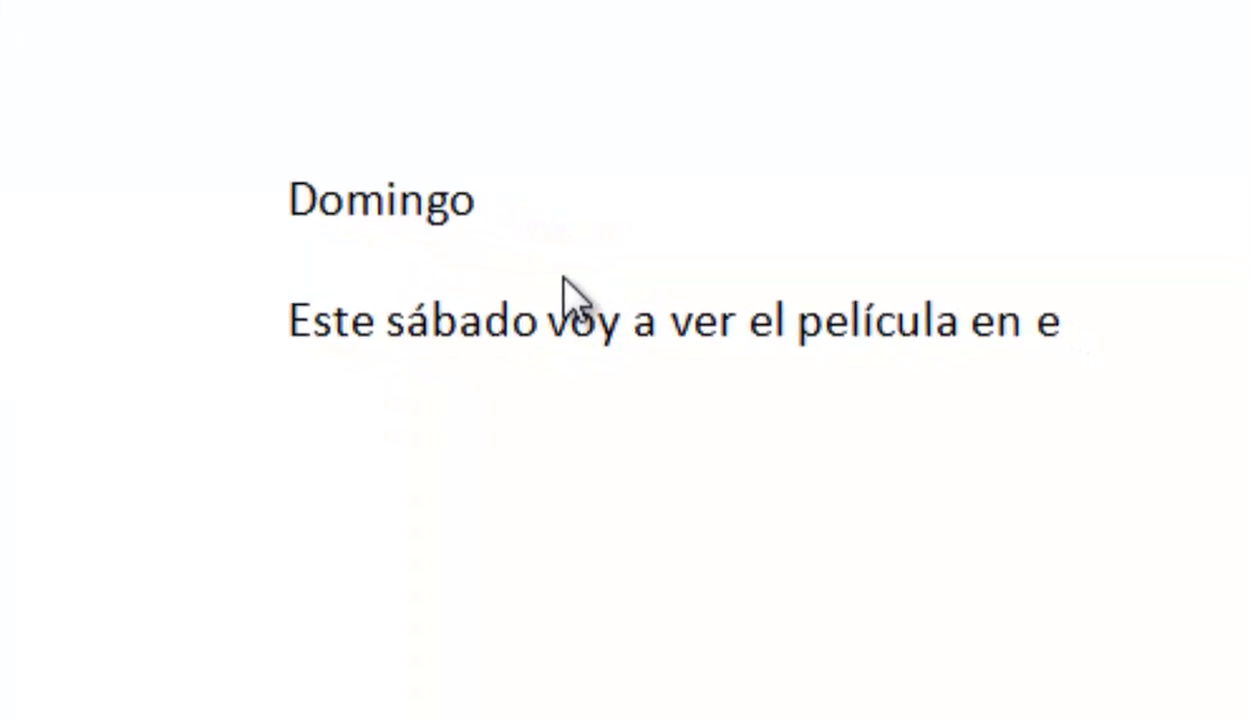
type("l cine")
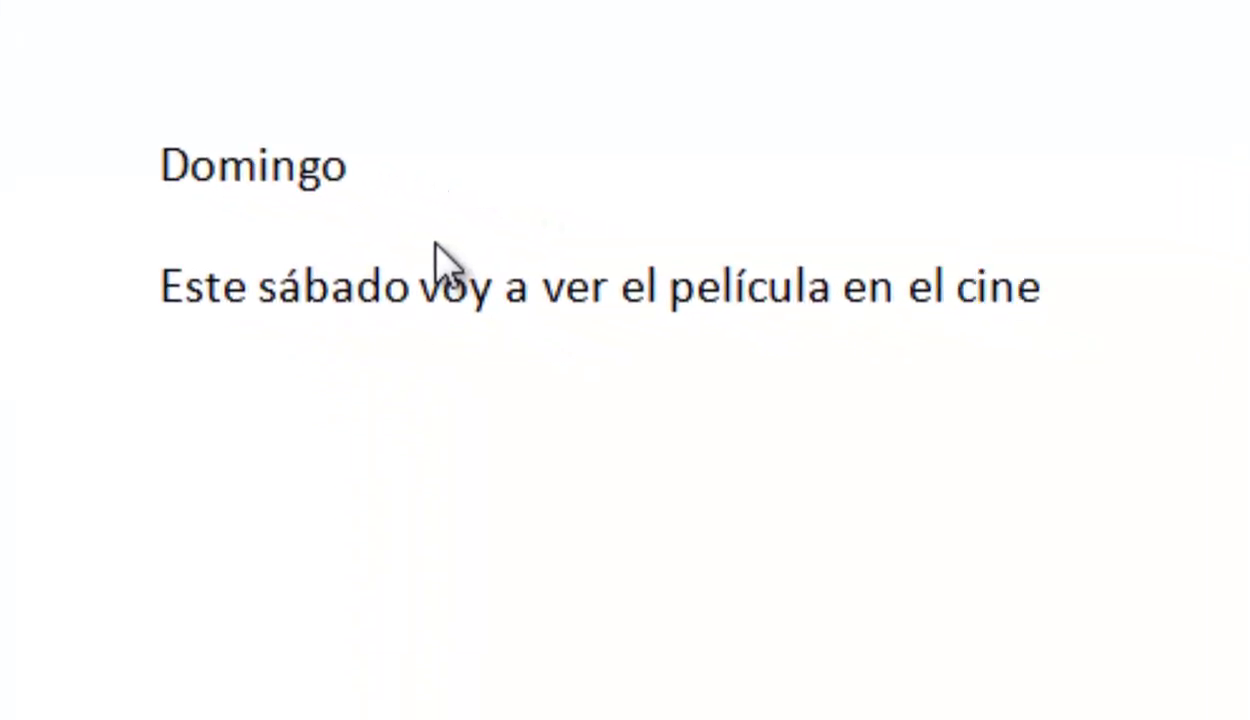
type(".")
key("Return")
- Type 'La perro grande es muy buena.' and leave an empty line below it
type("La pe")
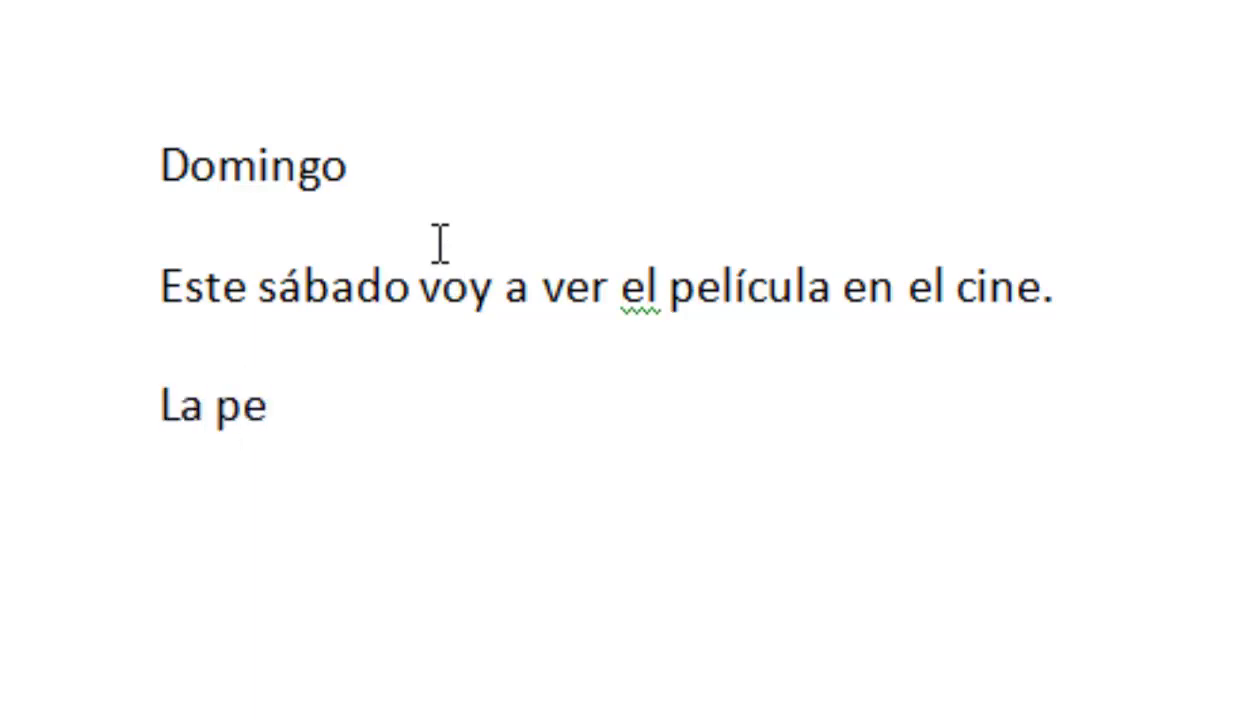
type("rro gr")
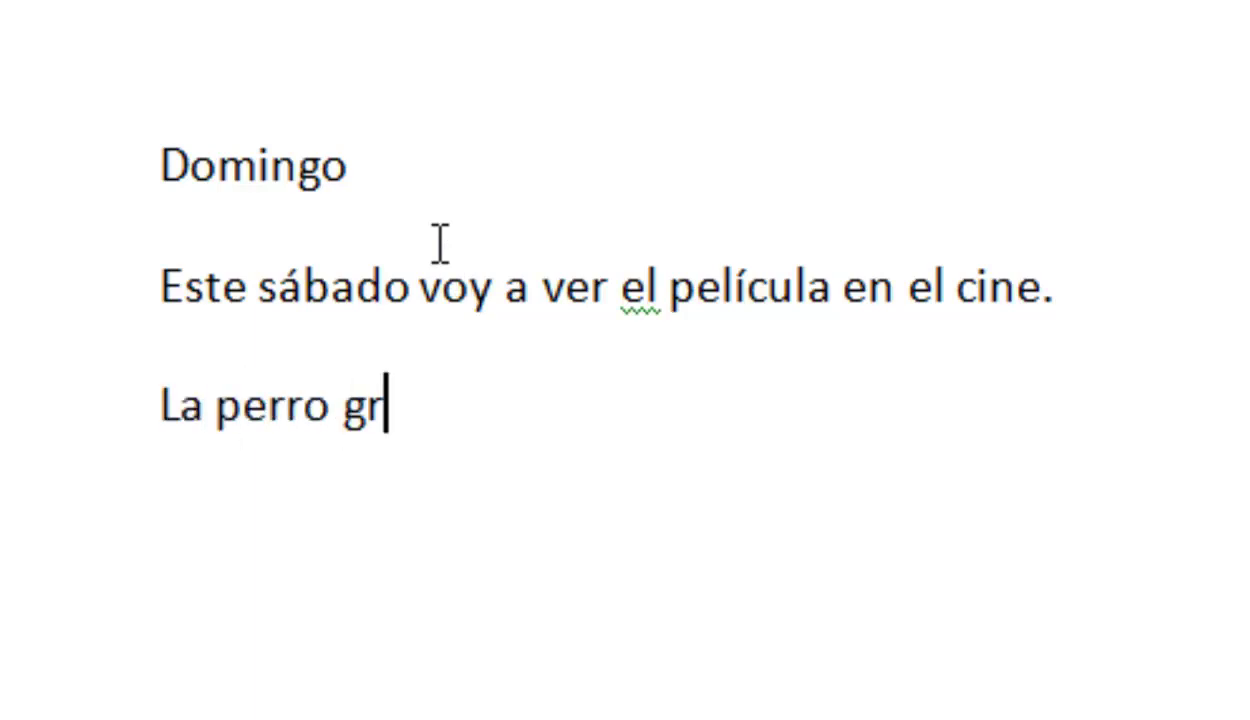
type("ande")
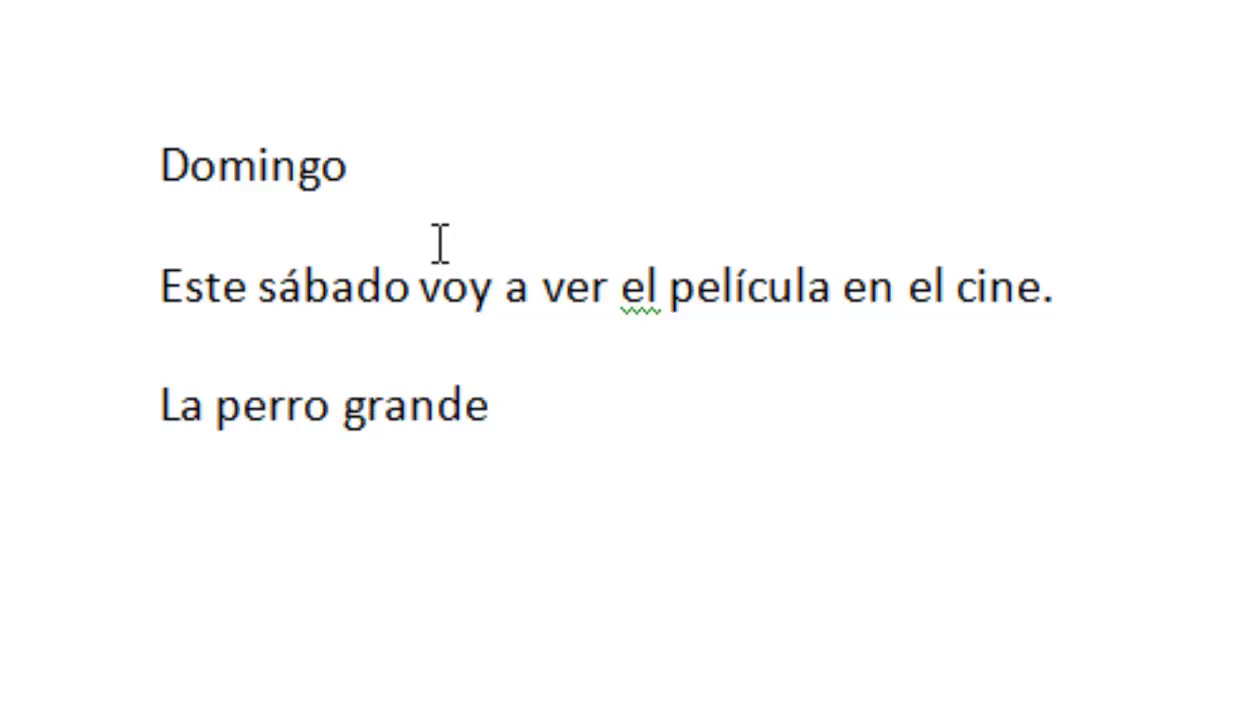
type(" es ")
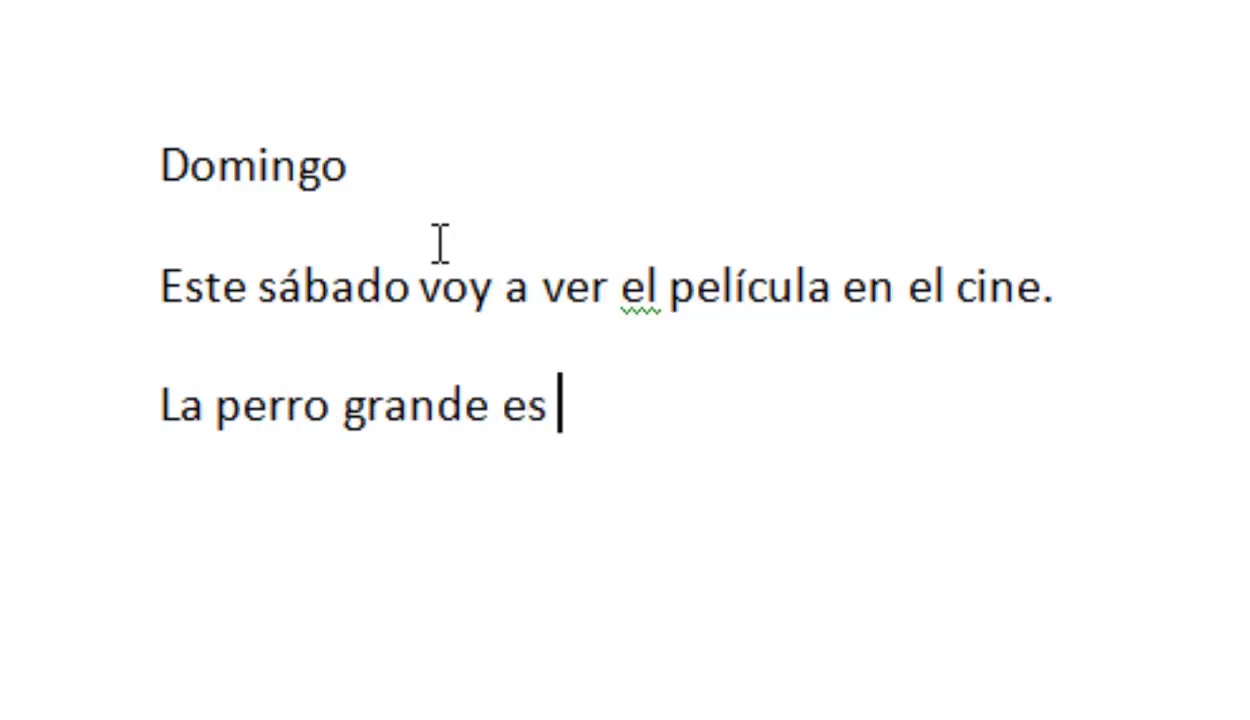
type("muy")
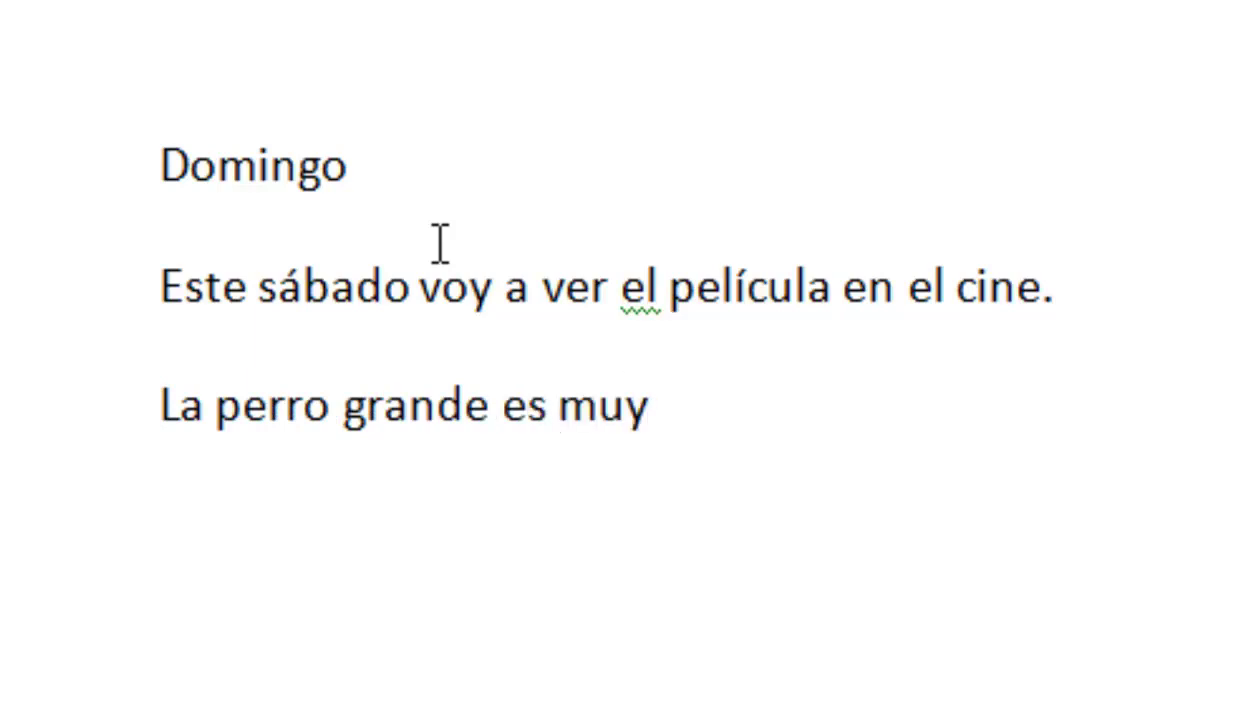
type(" bue")
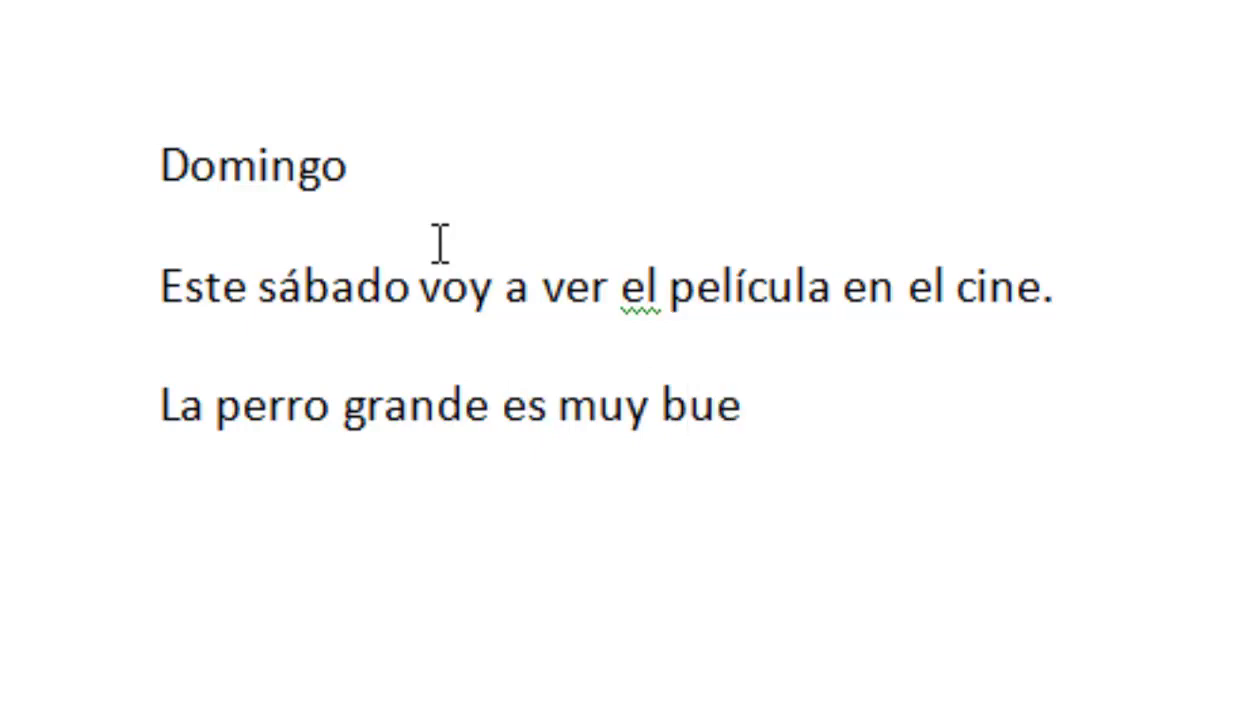
type("na")
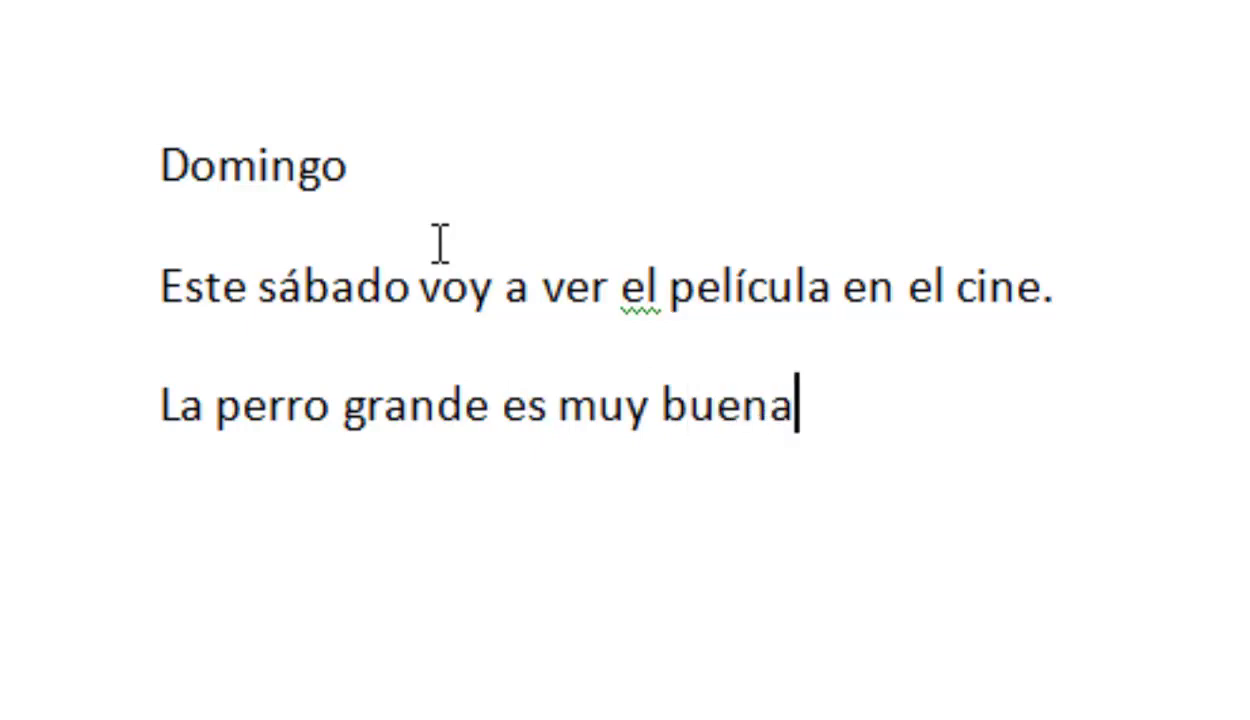
type(".")
key("Return")
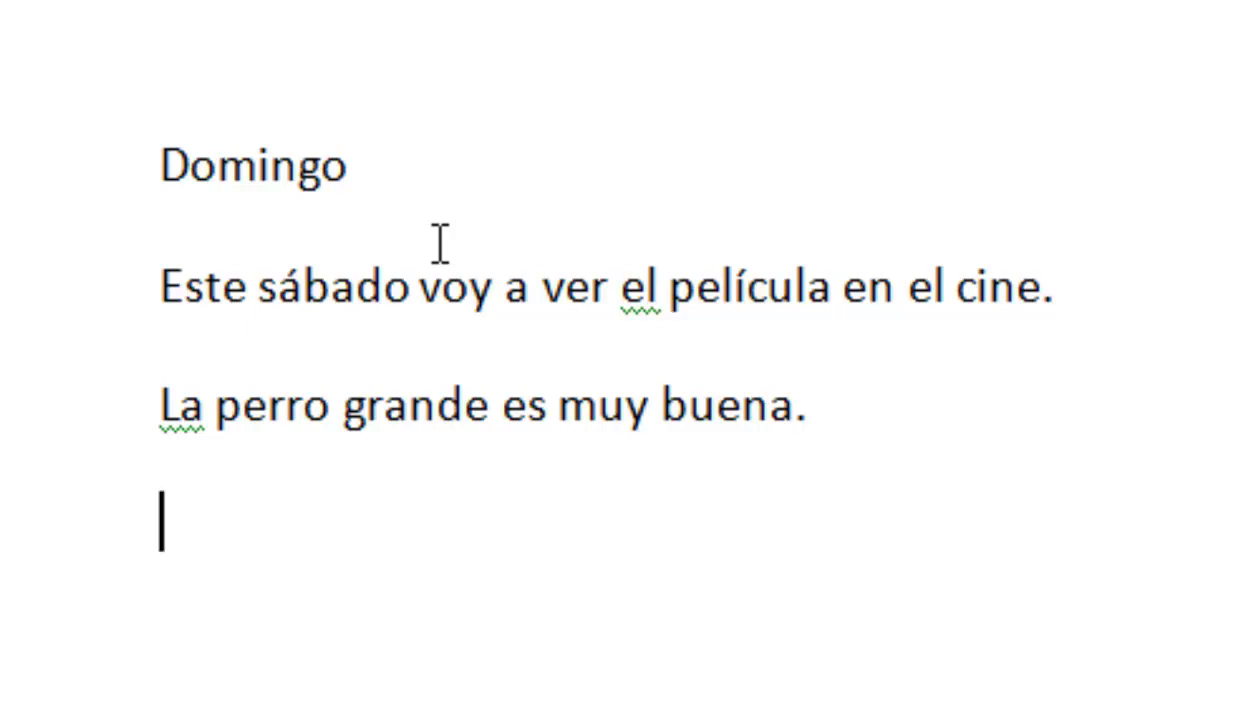
- Add the line 'Infoductiva.' and start a new line below it
type("I")
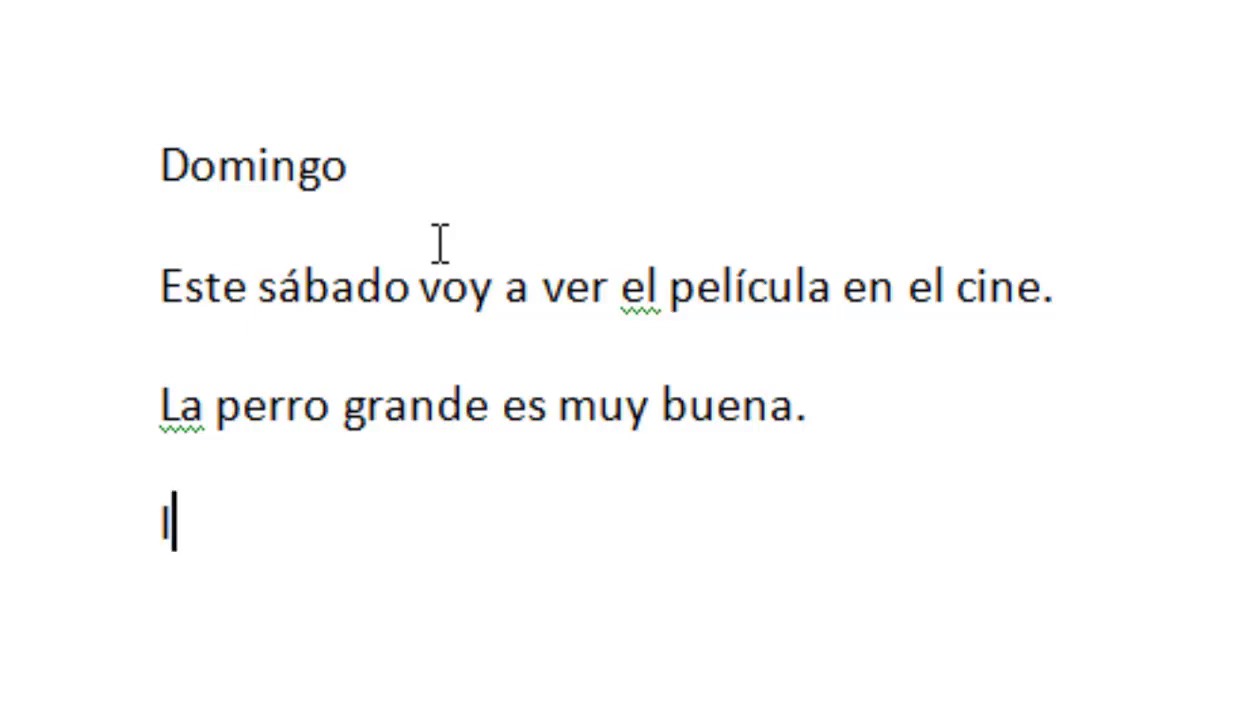
type("nfoduc")
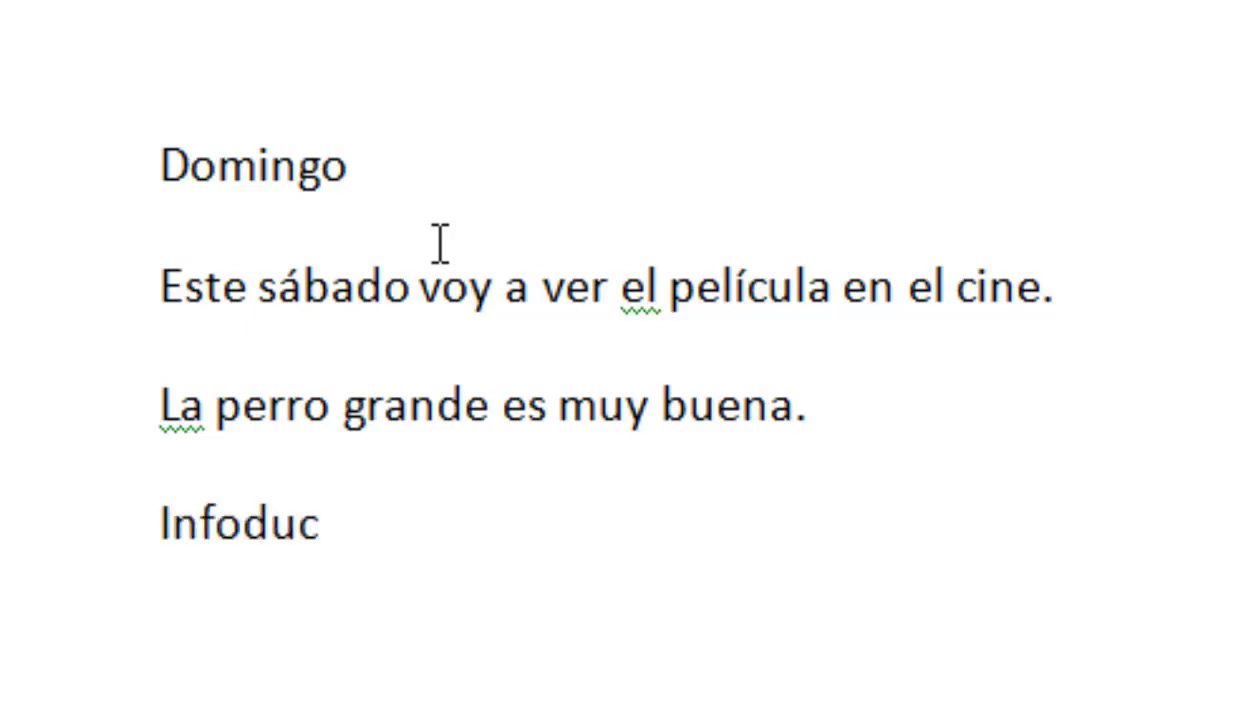
type("ti")
type("v.")
key("Return")
key("BackSpace")
key("BackSpace")
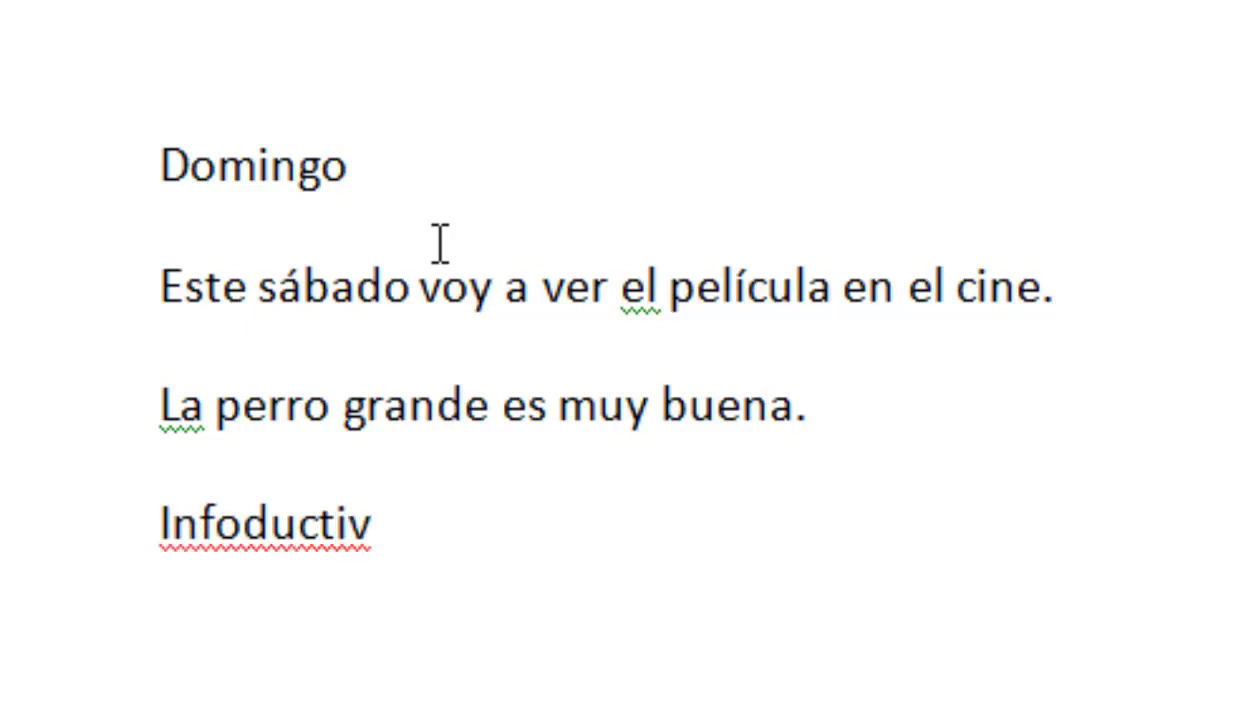
type("a.")
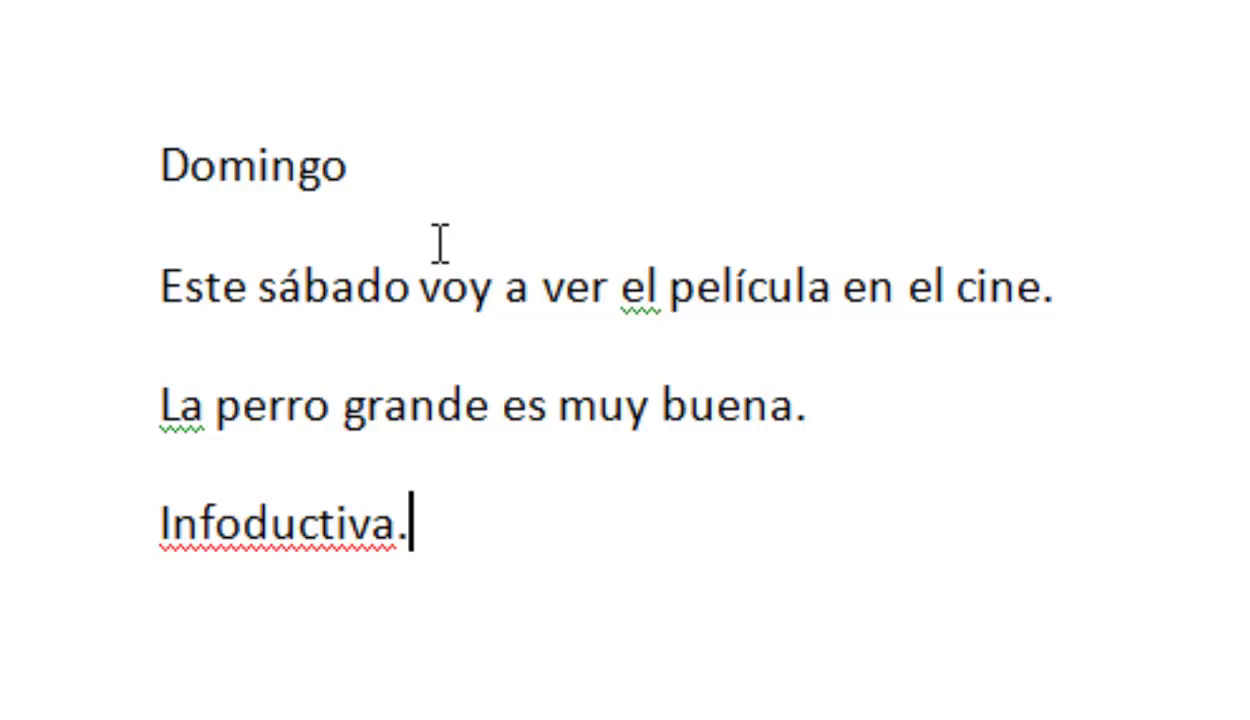
key("Return")
- Add 'INFODUCTIVA.' below it, then a Spanish sentence calling a named person a very good friend
type("In")
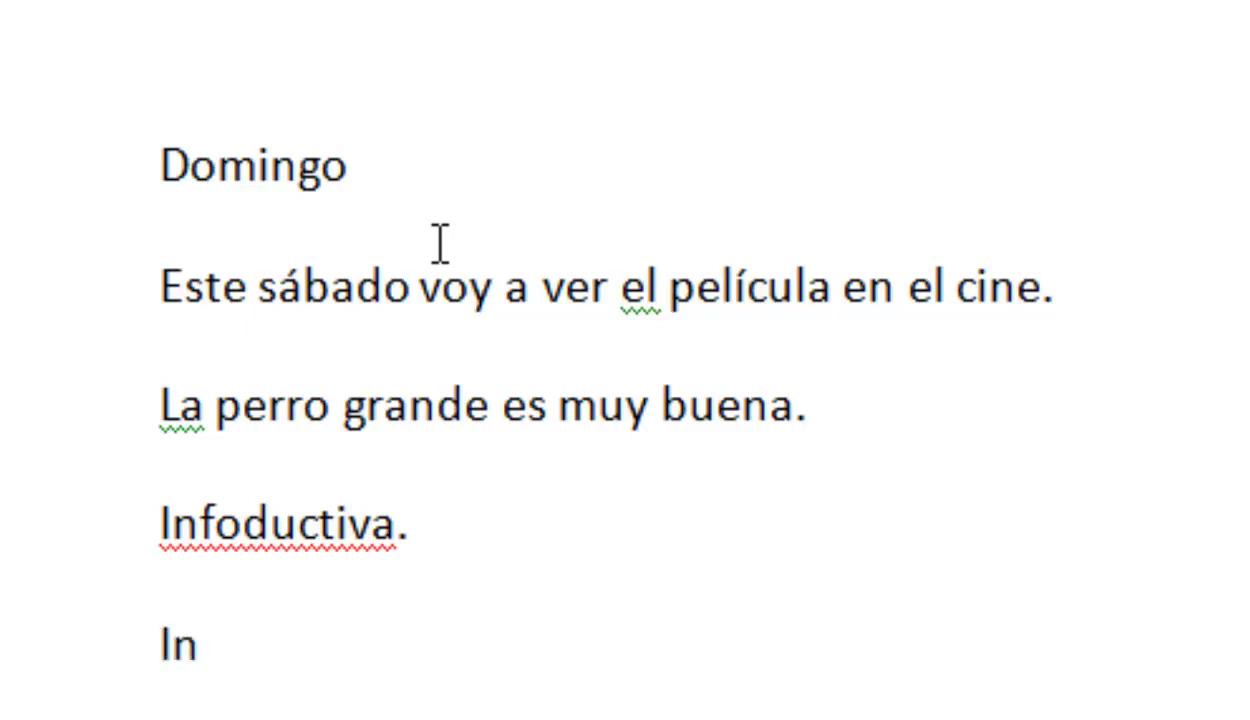
type("fodu")
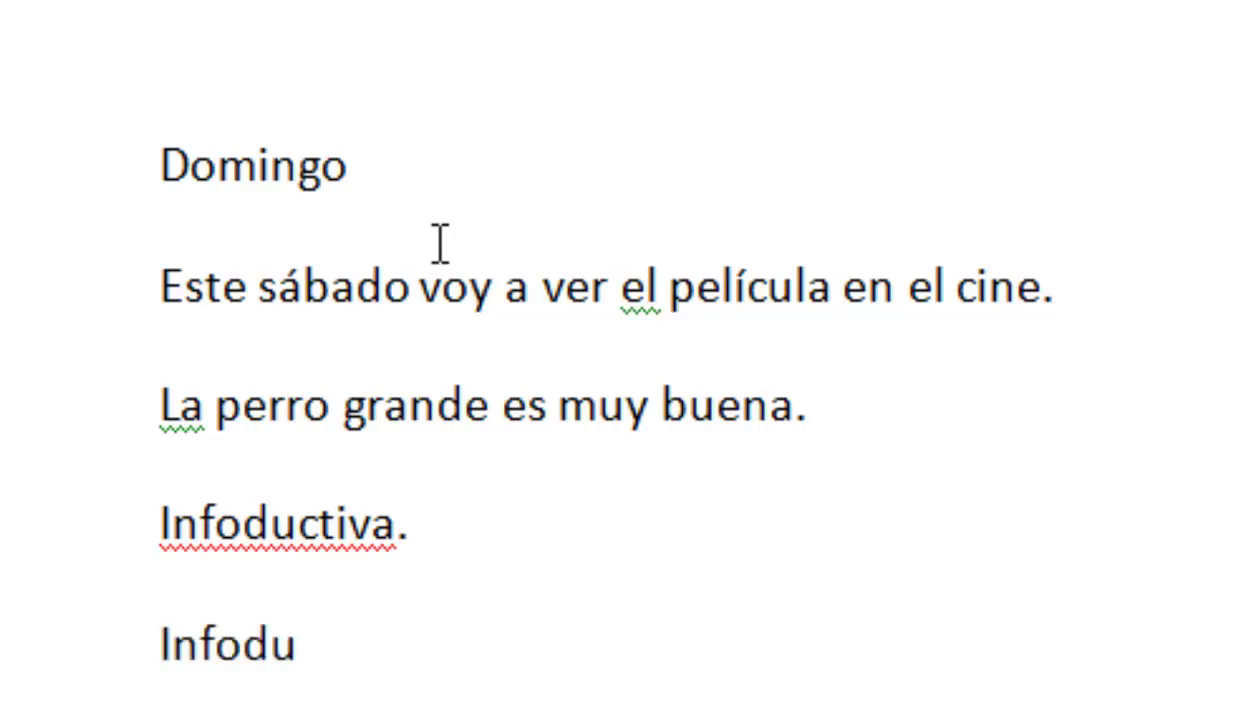
type("ct")
key("BackSpace")
key("BackSpace")
key("BackSpace")
key("BackSpace")
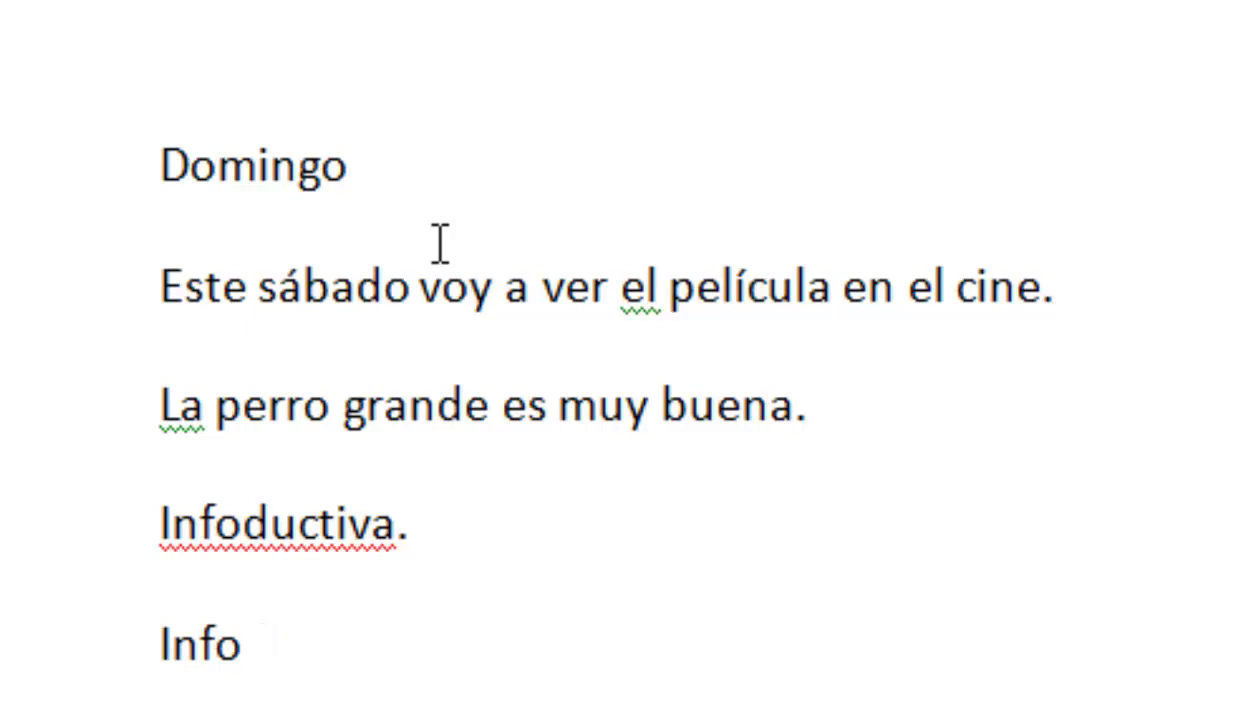
key("BackSpace")
key("BackSpace")
key("BackSpace")
type("IN")
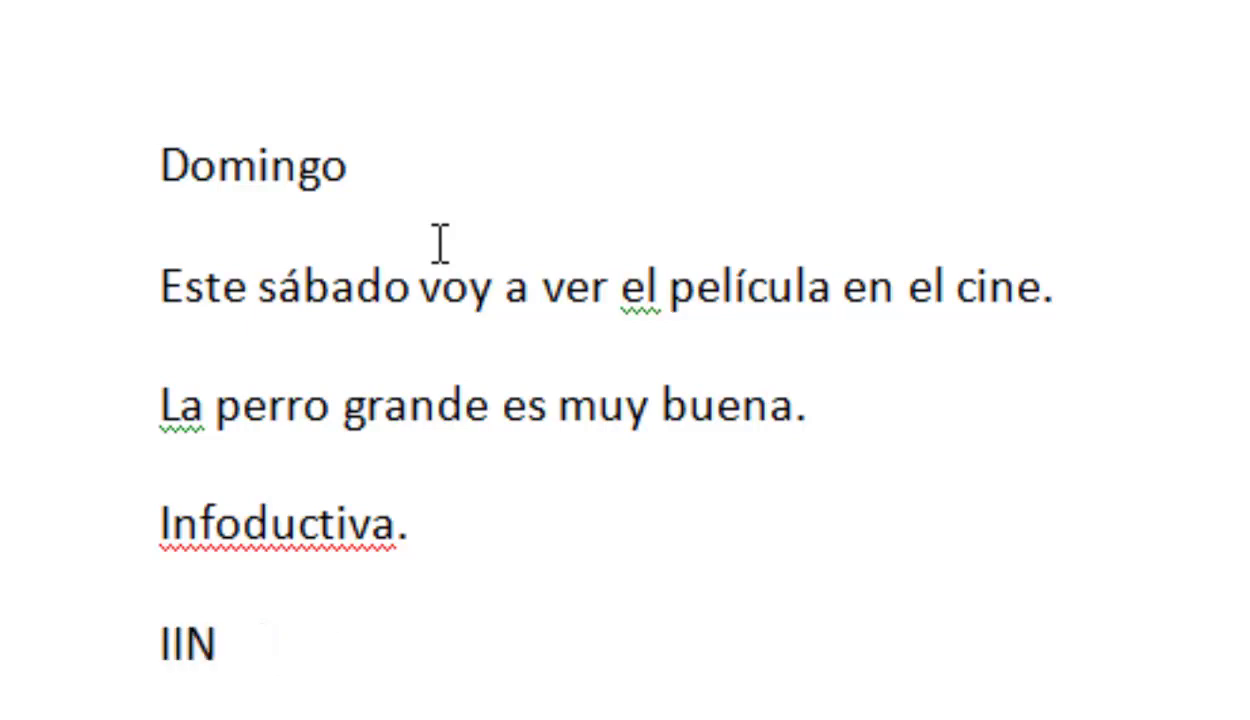
type("FODUCTI")
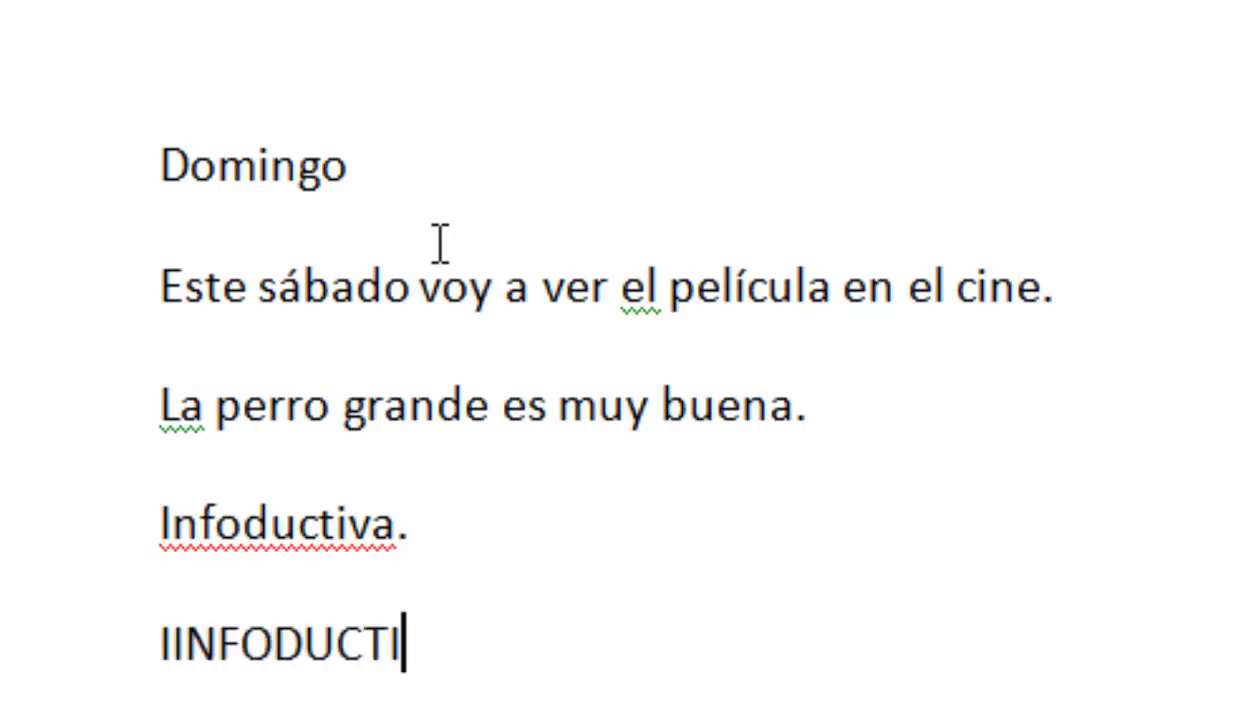
type("VA.")
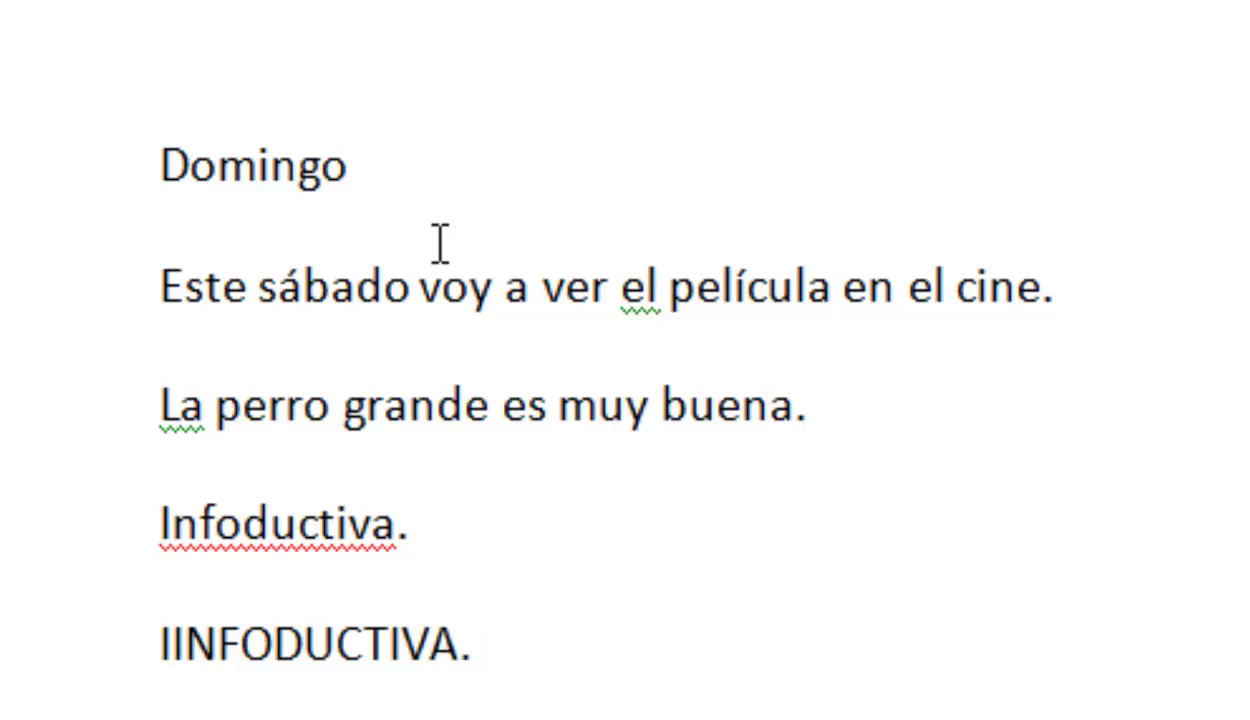
key("Home")
key("Delete")
key("End")
key("Return")
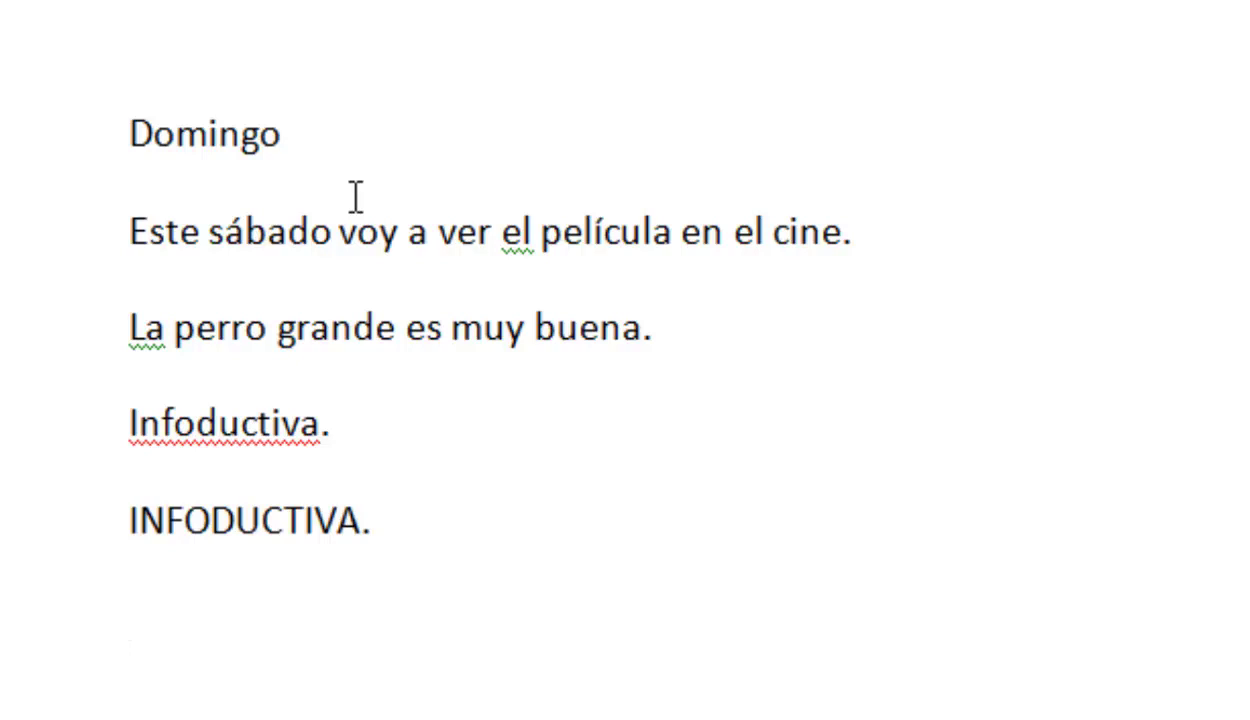
type("julin ")
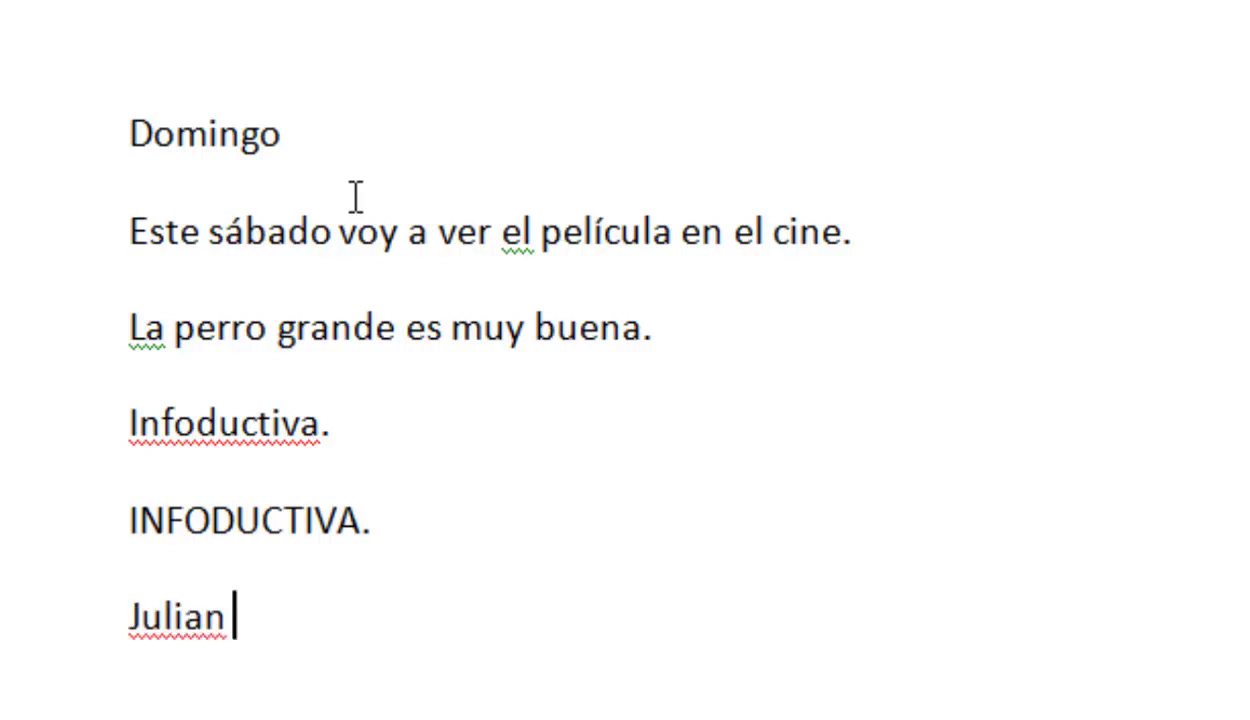
type("s ")
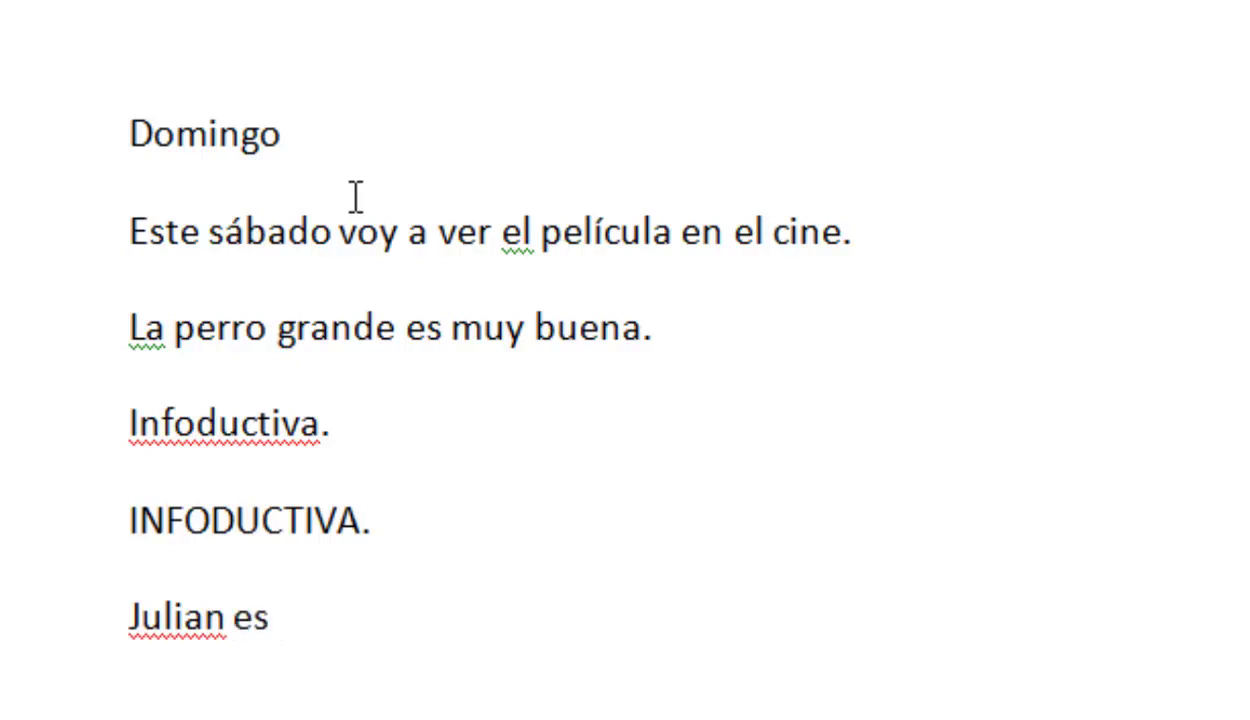
type("mu")
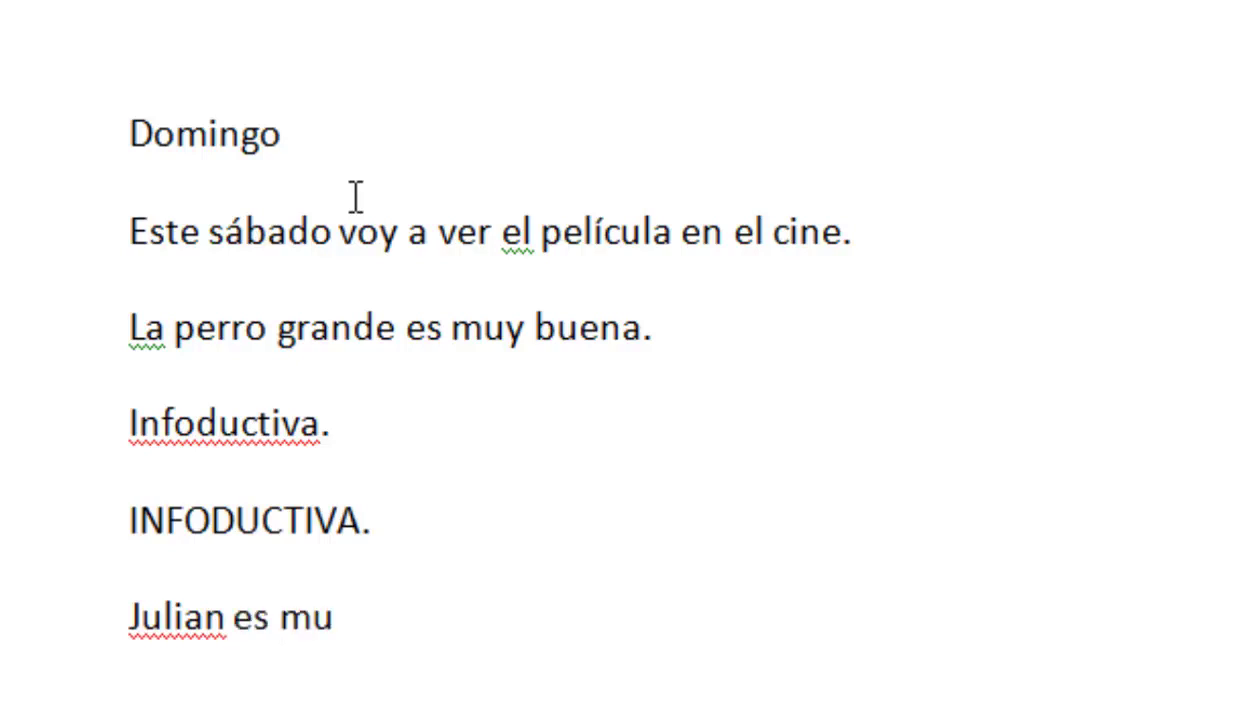
type("y buen ami")
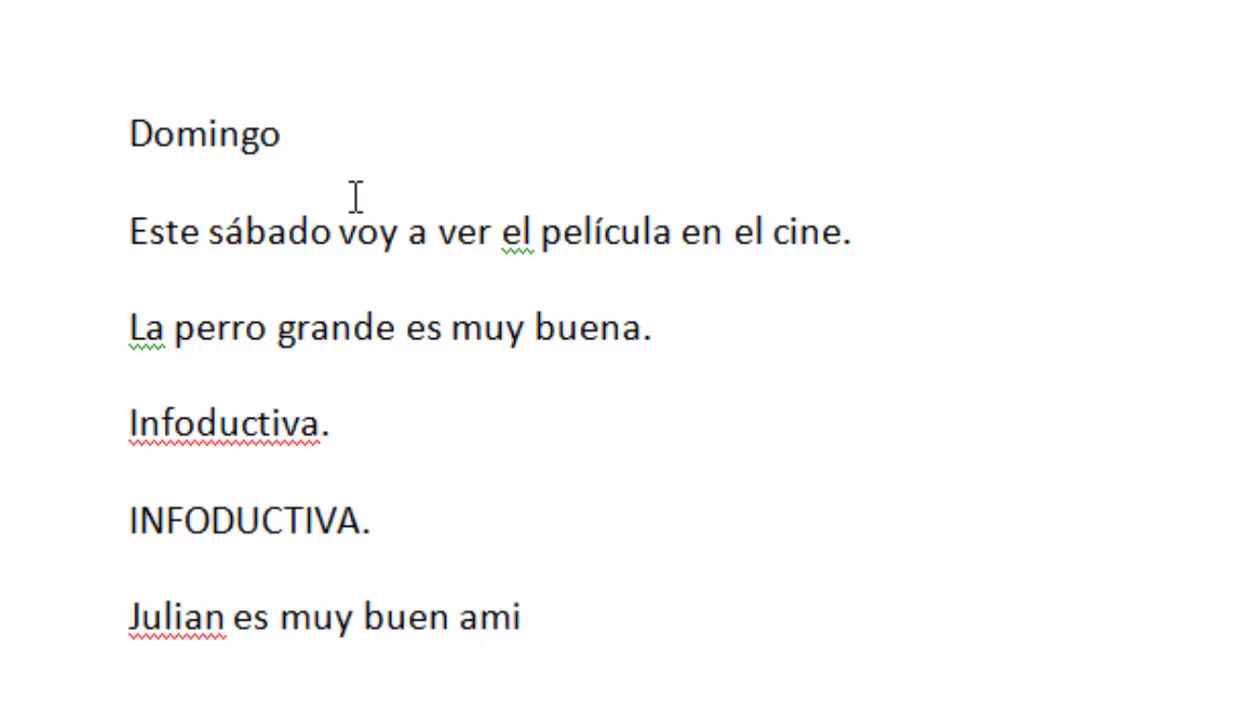
type("go mio")
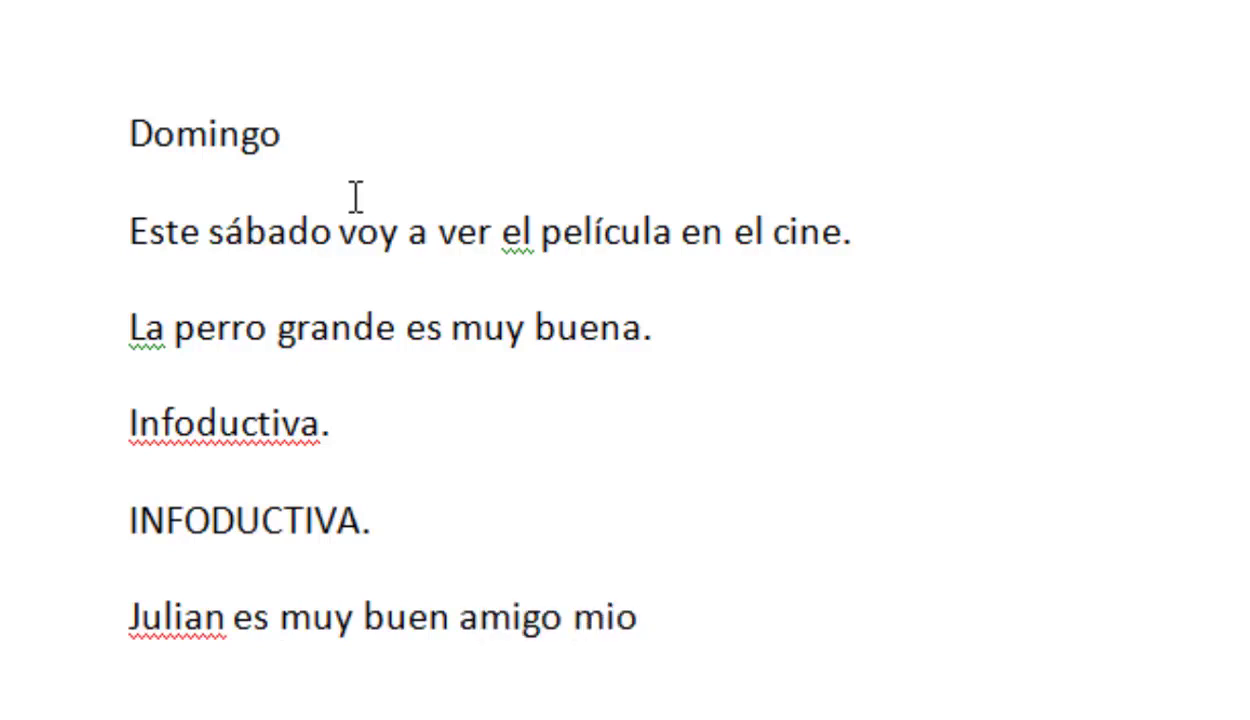
type(".")
key("Return")
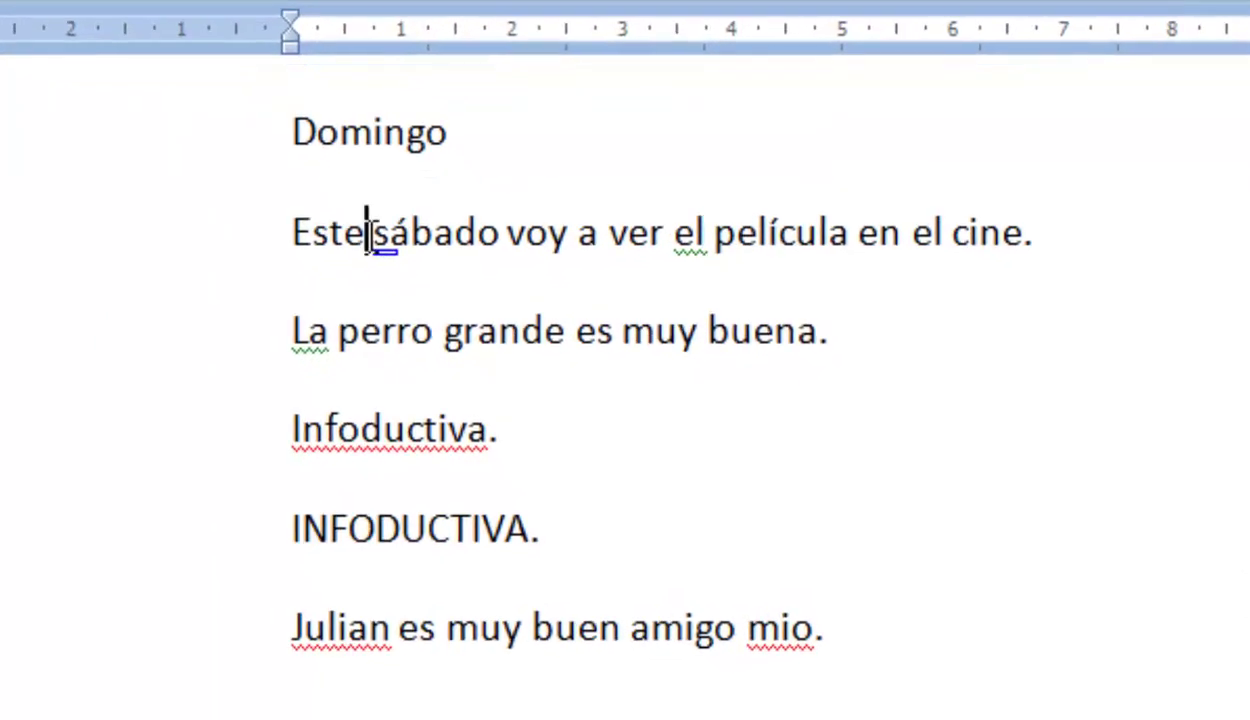
left_click_drag(427, 372, 563, 373)
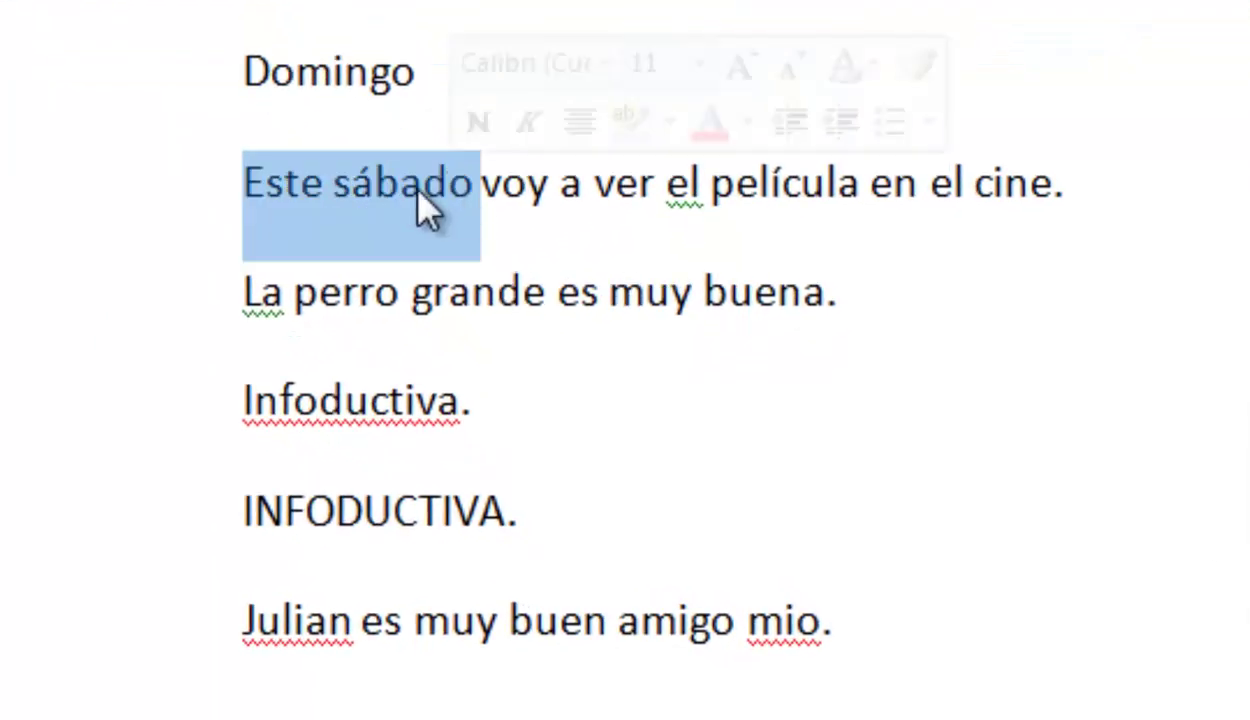
left_click(403, 183)
mouse_move(368, 212)
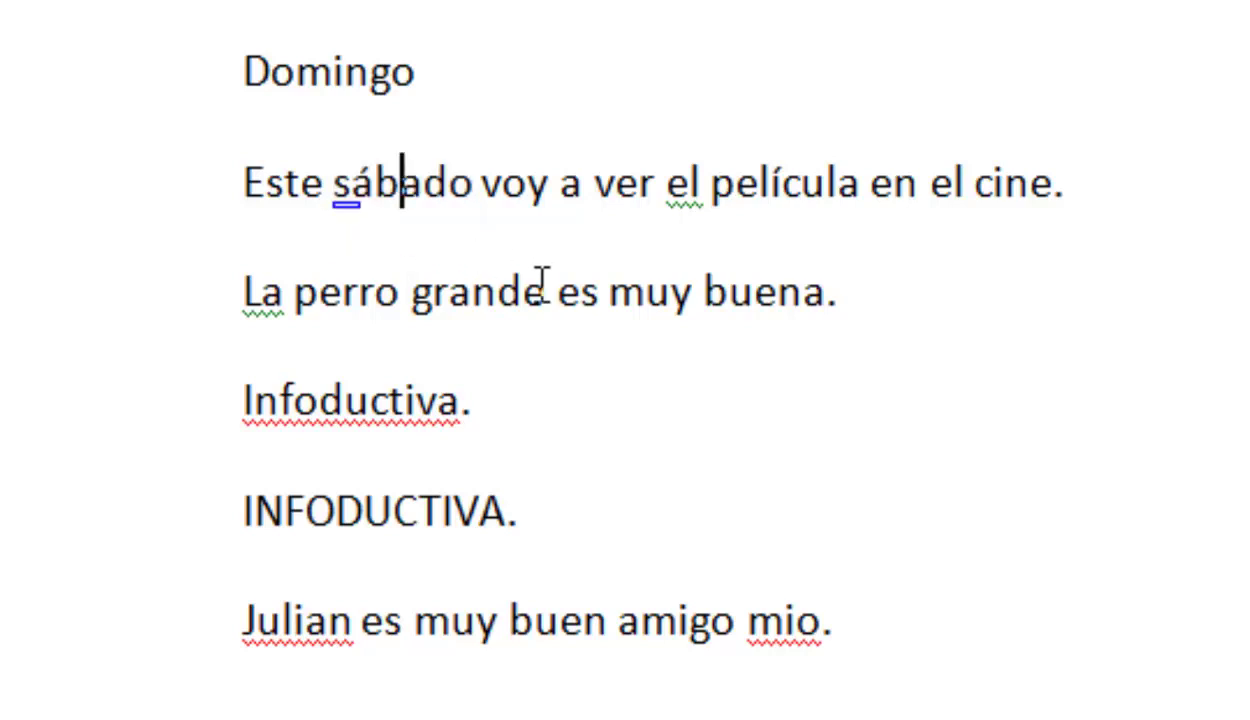
left_click(196, 182)
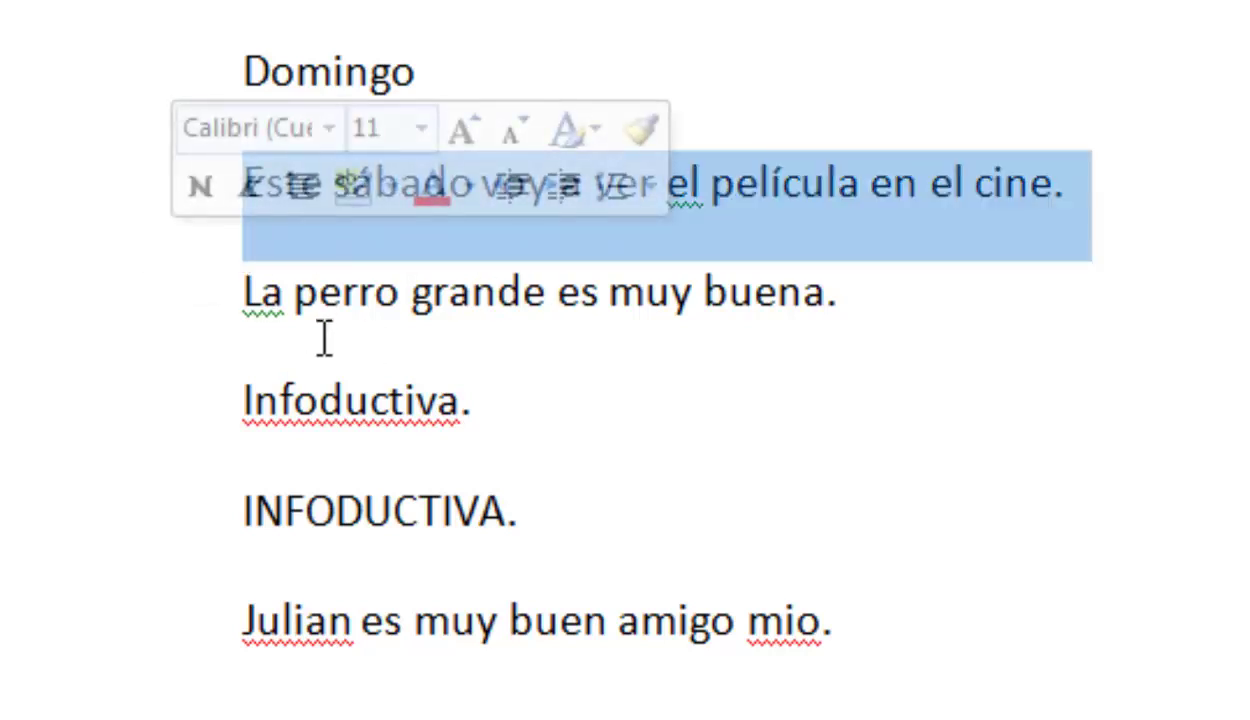
left_click(312, 292)
left_click(946, 288)
left_click(243, 705)
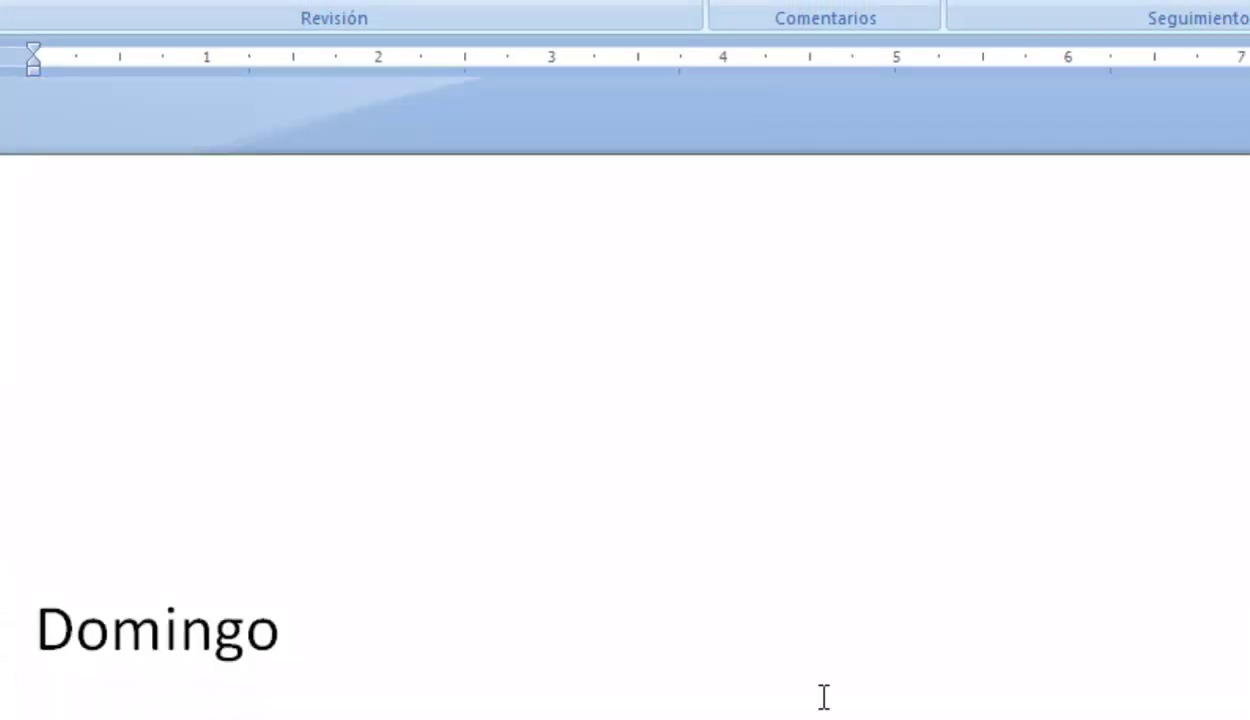
left_click(660, 678)
scroll(600, 400, "down", 3)
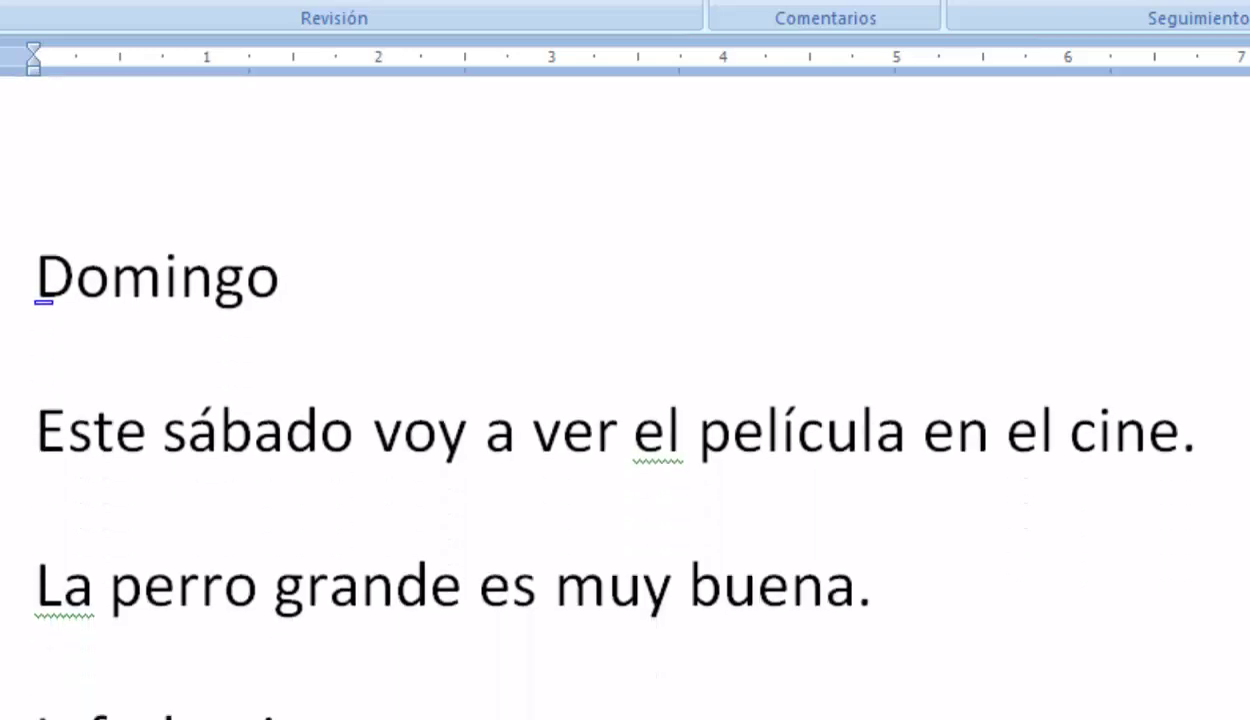
scroll(600, 400, "down", 2)
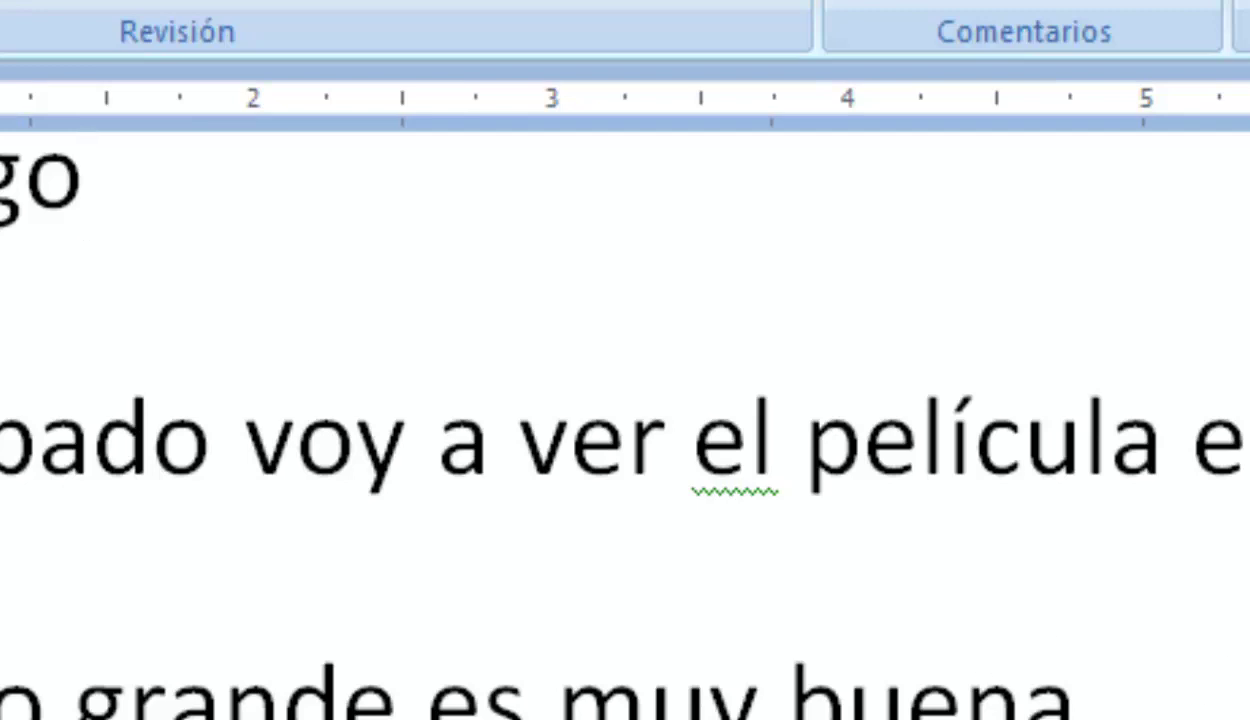
scroll(607, 415, "down", 1)
scroll(607, 415, "down", 1)
scroll(607, 415, "down", 2)
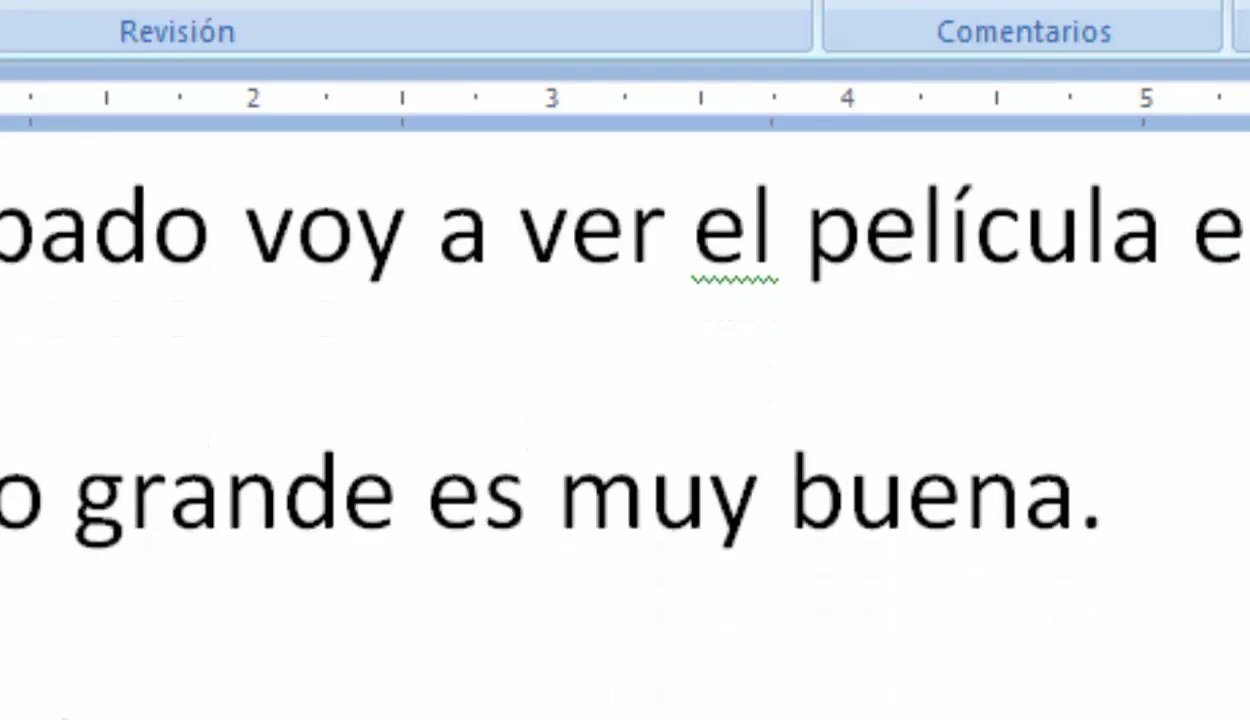
scroll(122, 456, "down", 5)
scroll(122, 456, "down", 5)
scroll(122, 456, "down", 1)
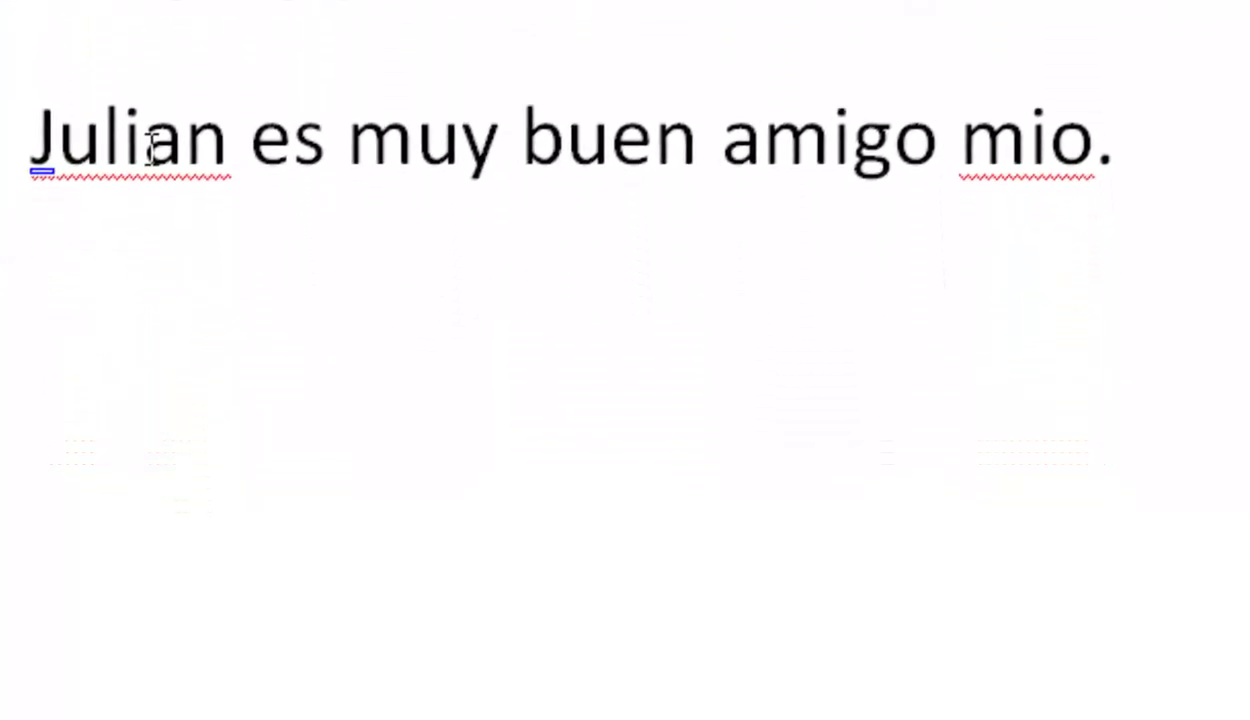
- Use spelling suggestions to give the name its accent and change 'mio' to 'mío'
right_click(170, 464)
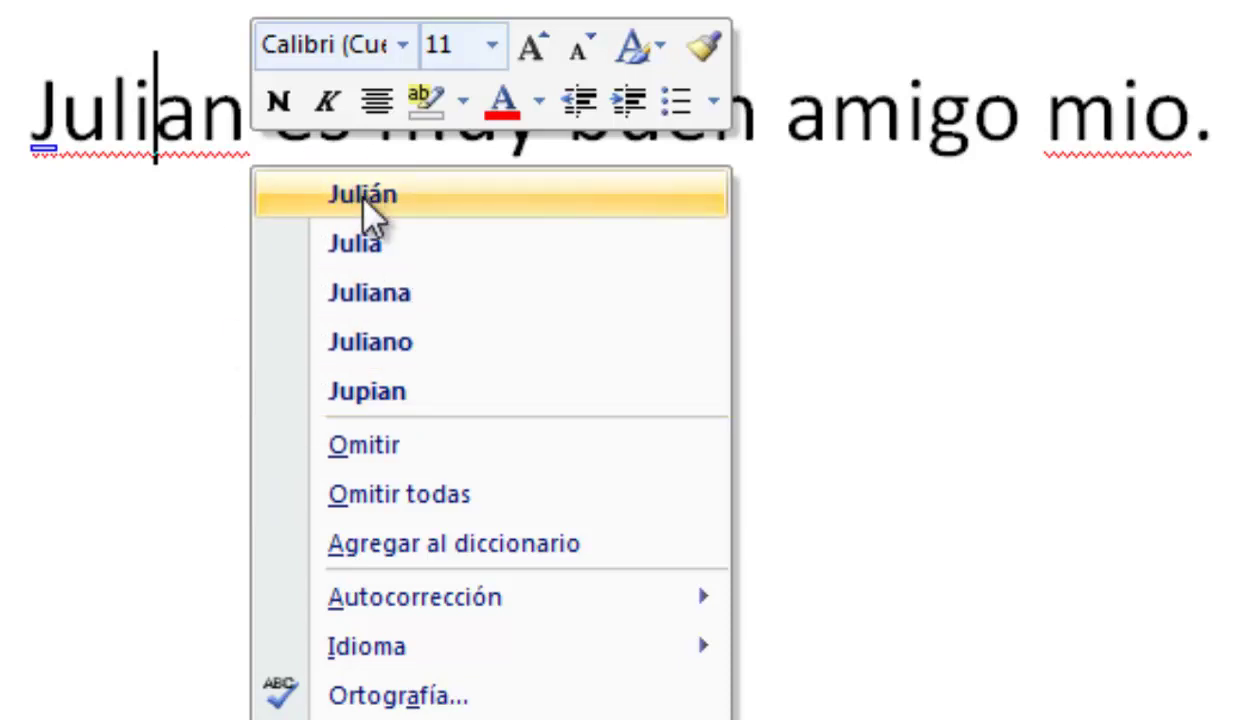
left_click(363, 200)
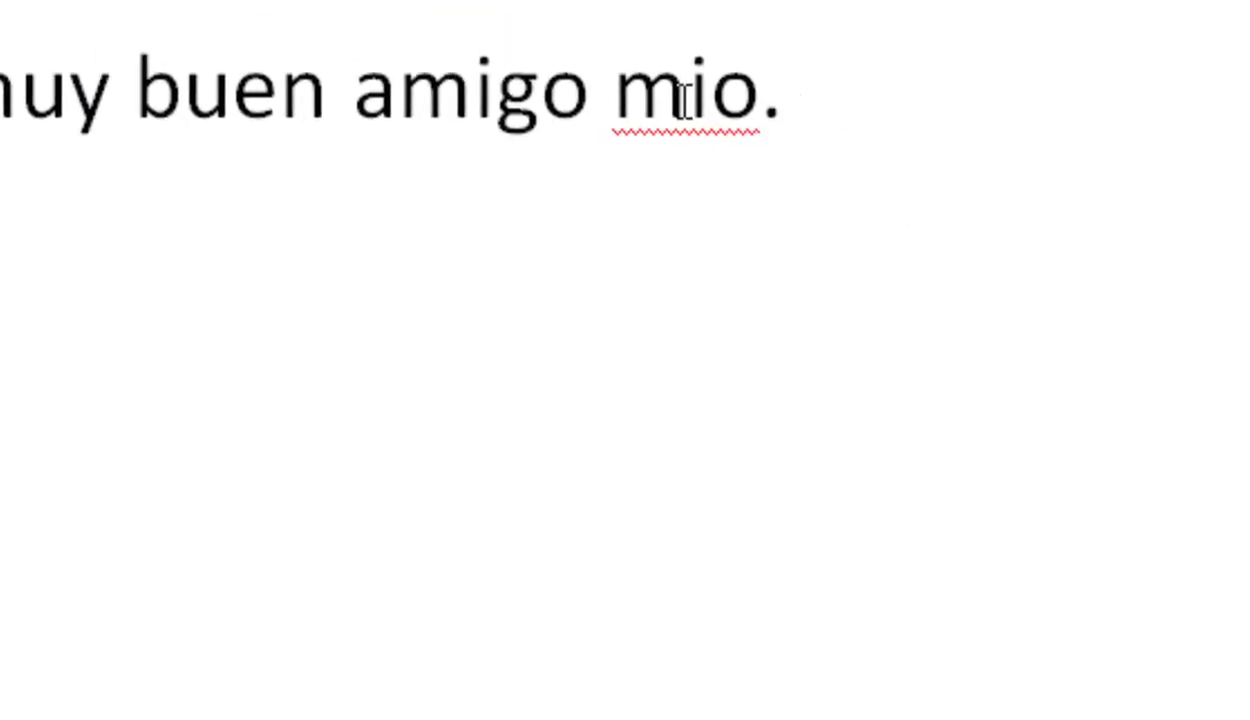
right_click(1115, 127)
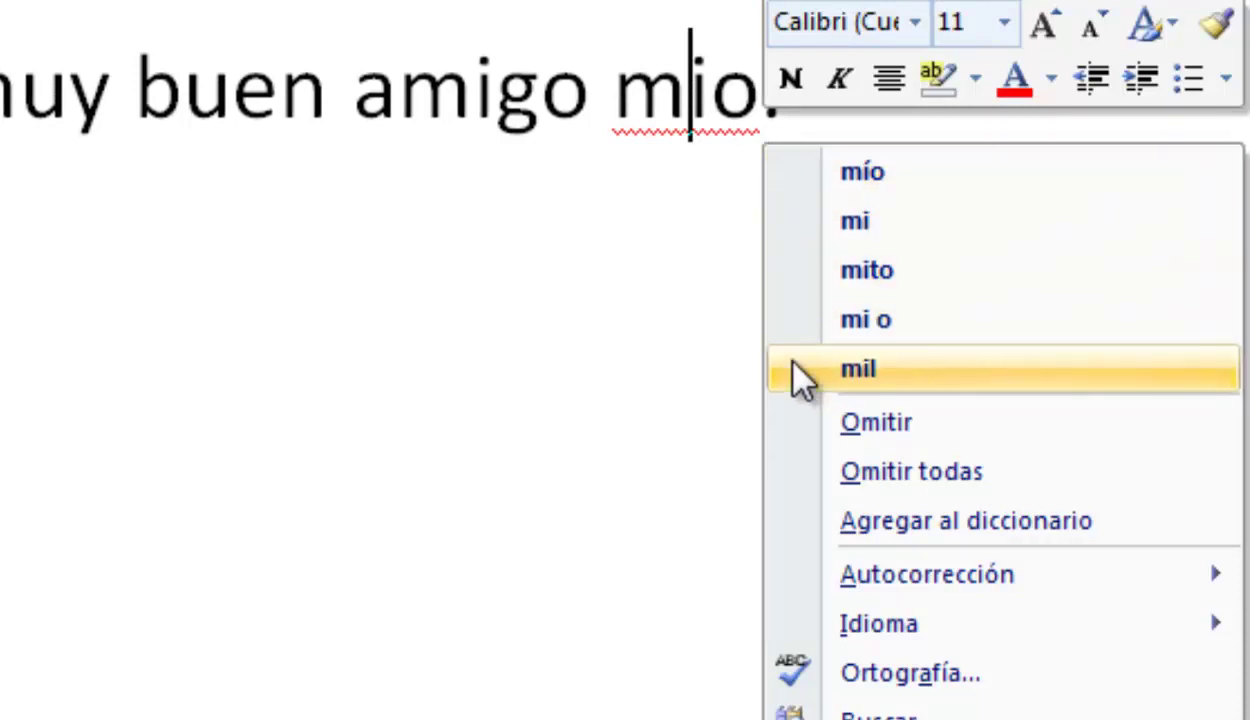
left_click(815, 174)
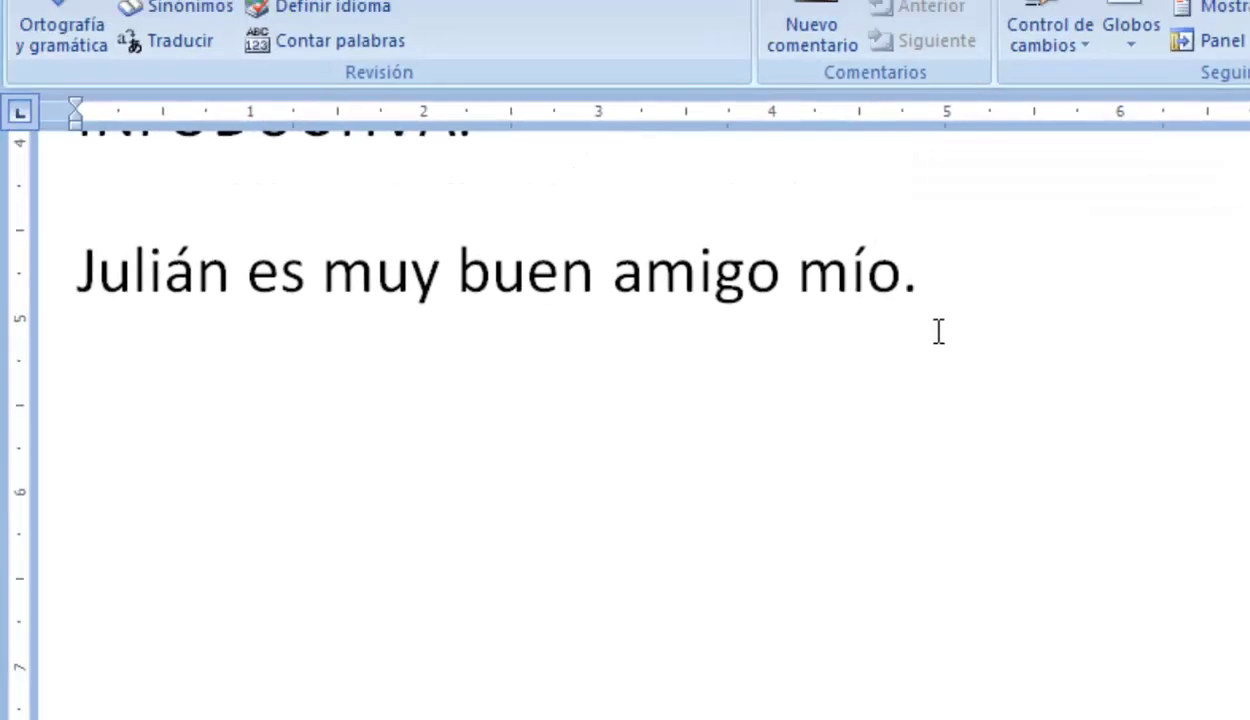
scroll(938, 332, "up", 3)
scroll(938, 332, "up", 2)
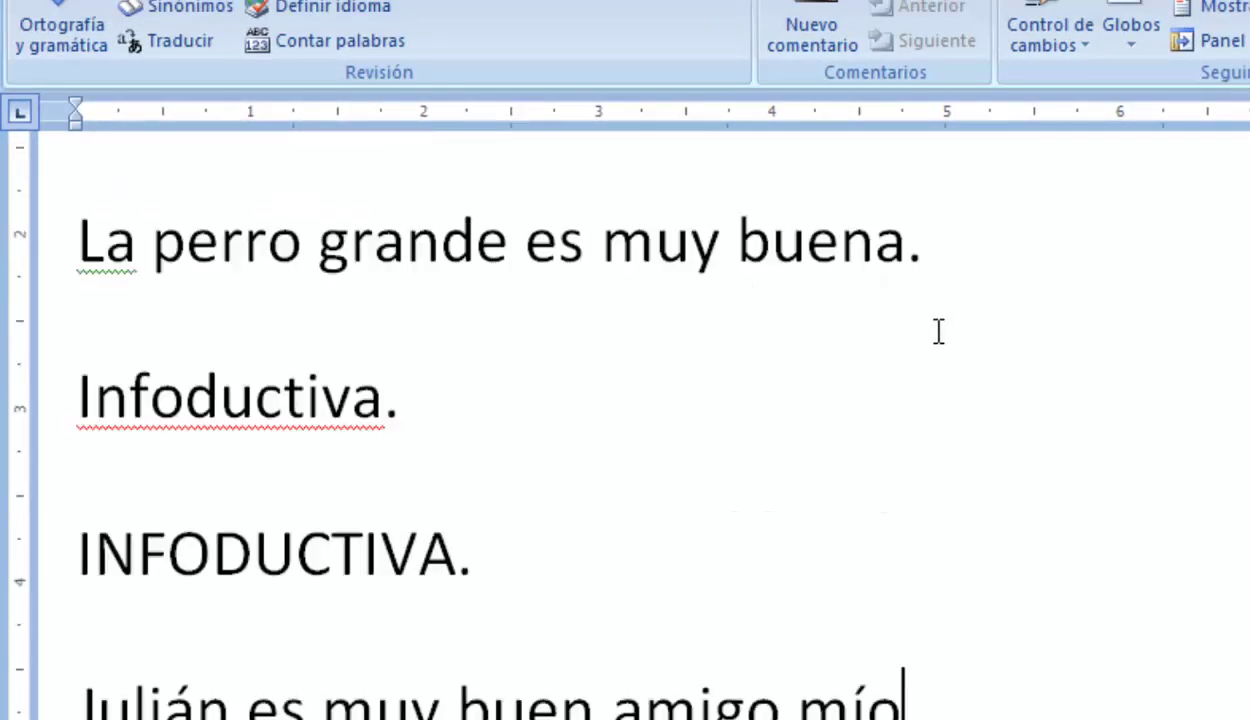
- Undo the 'mío' and name accent corrections, then return to the top of the document
left_click(105, 10)
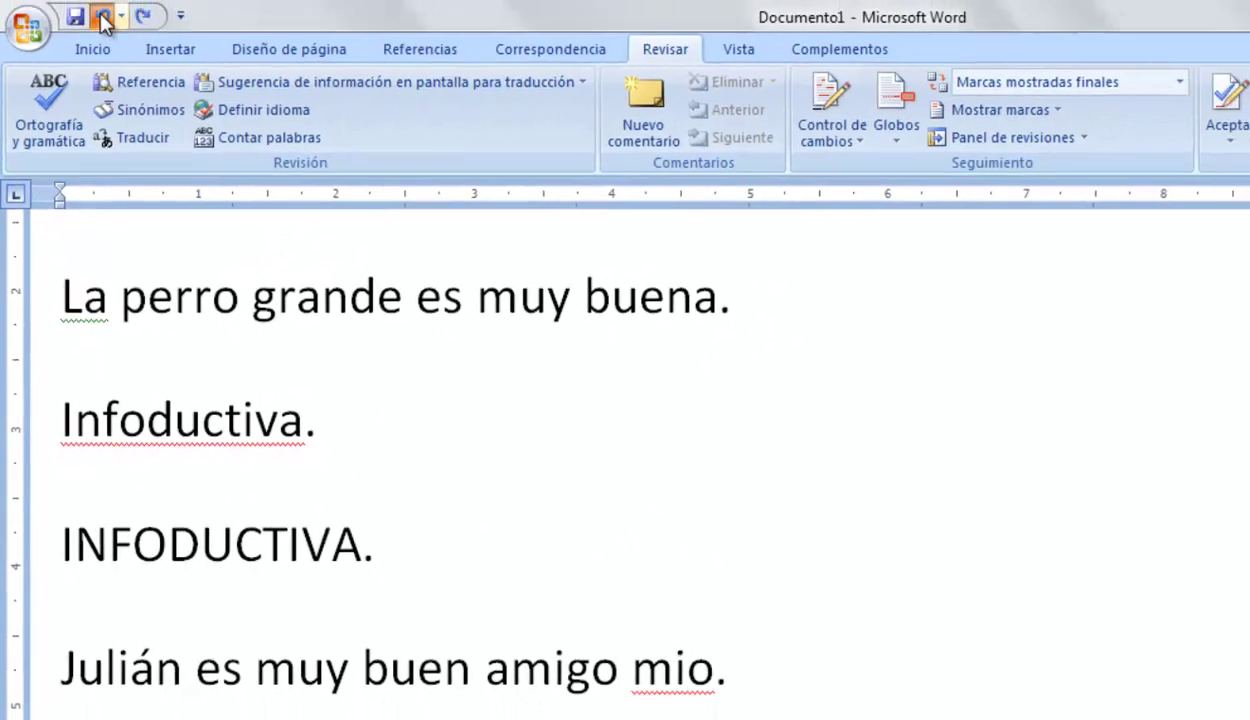
left_click(105, 10)
scroll(508, 497, "up", 3)
scroll(463, 500, "down", 3)
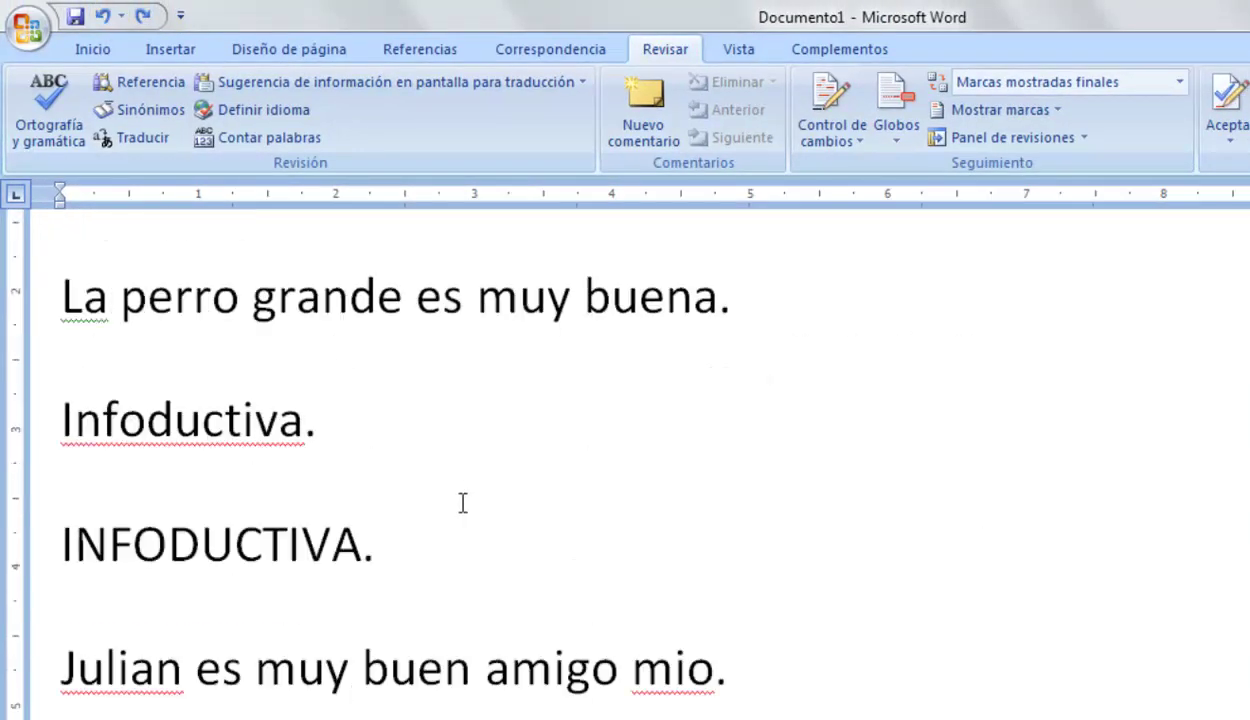
scroll(252, 448, "up", 3)
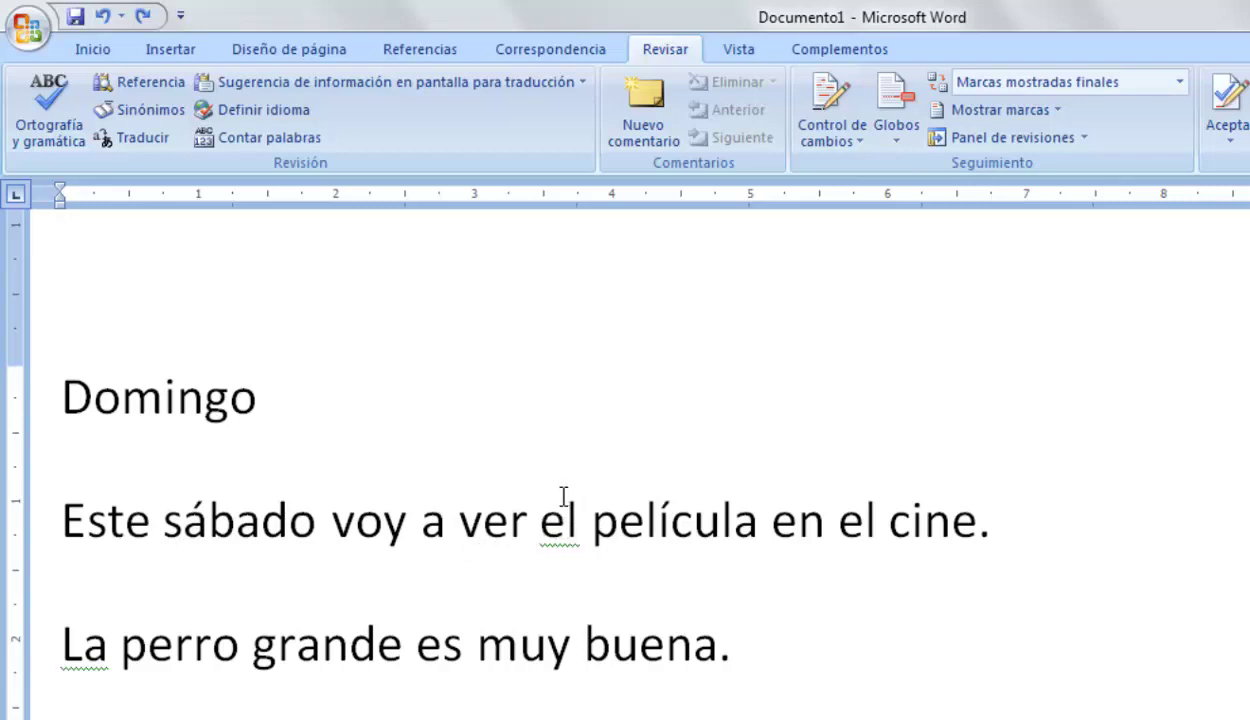
mouse_move(600, 520)
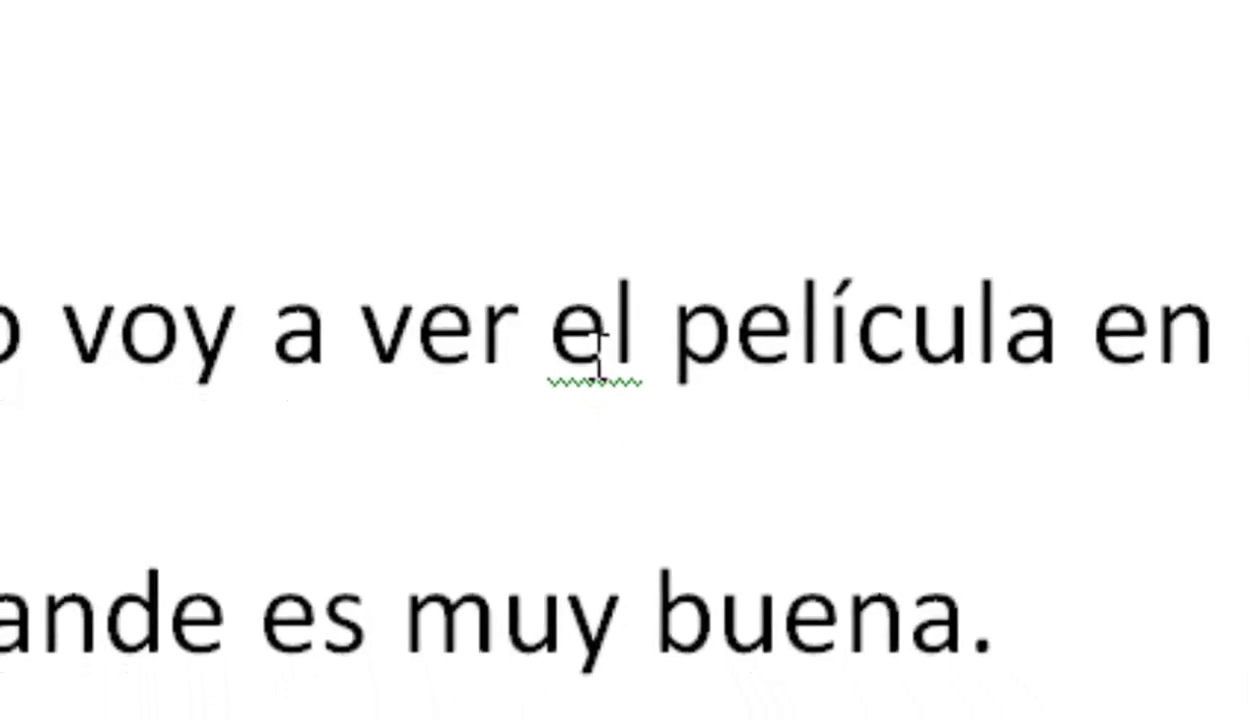
right_click(598, 352)
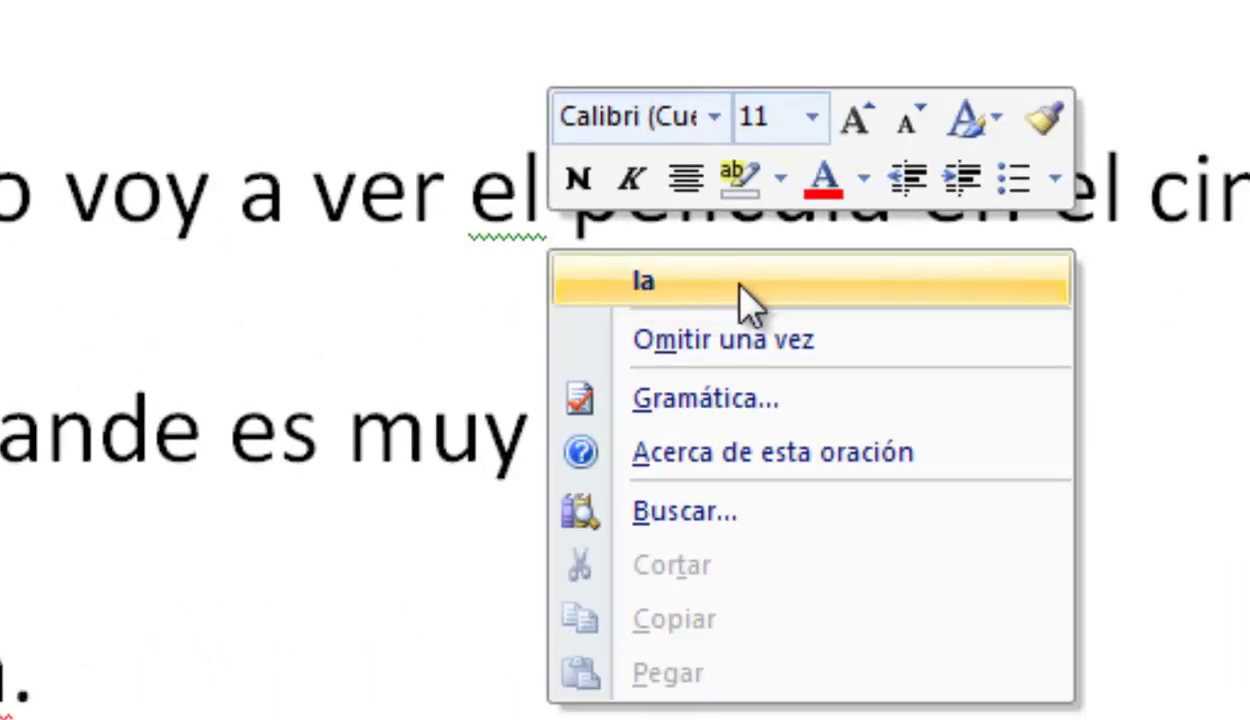
left_click(658, 281)
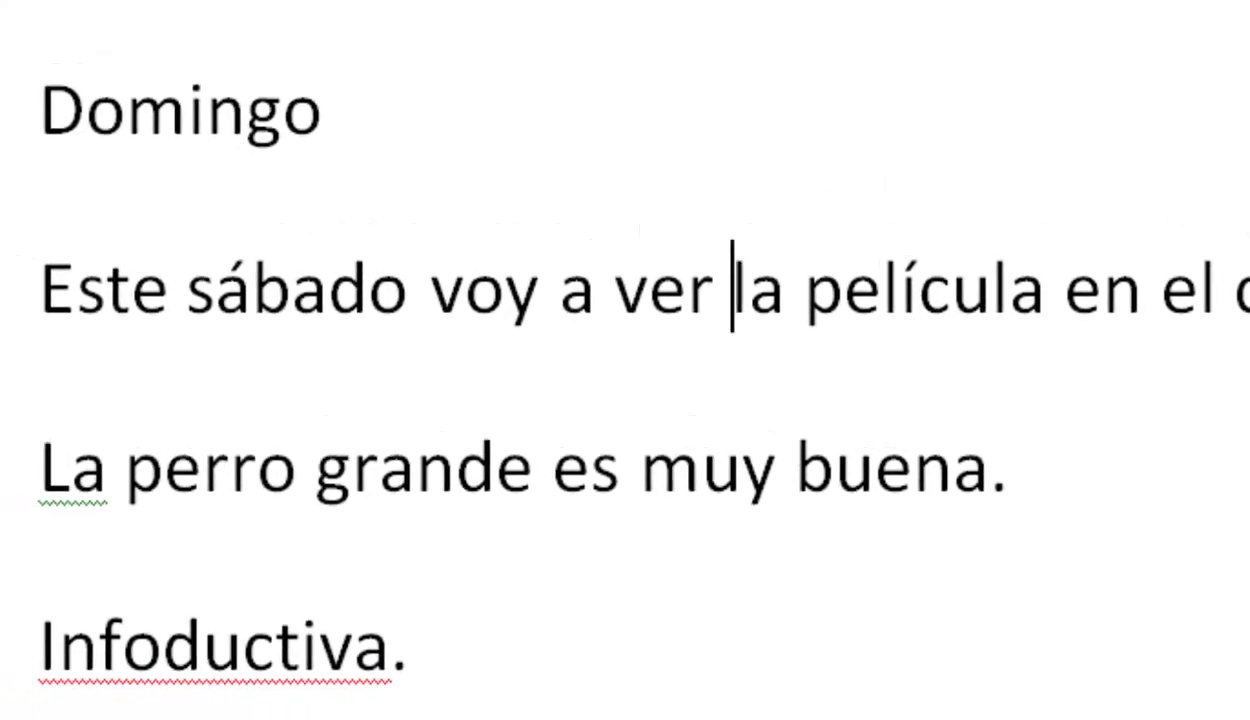
key("ctrl+z")
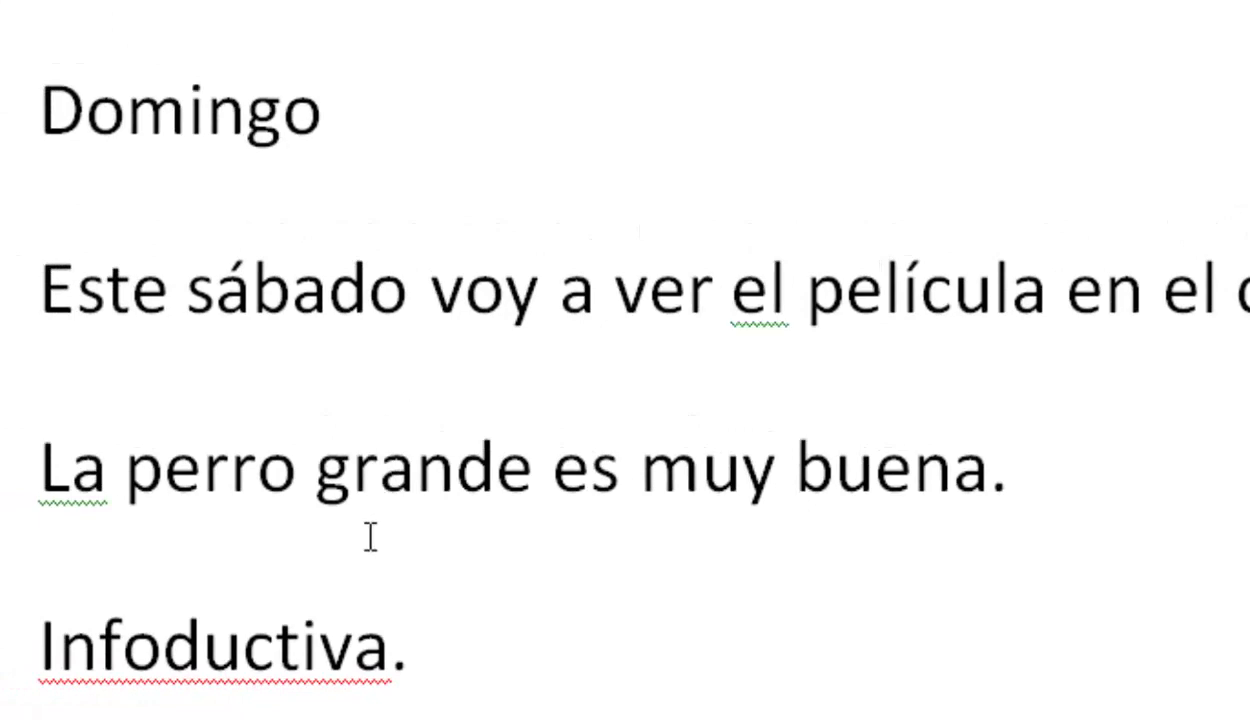
left_click(370, 537)
scroll(130, 400, "down", 3)
scroll(108, 348, "down", 2)
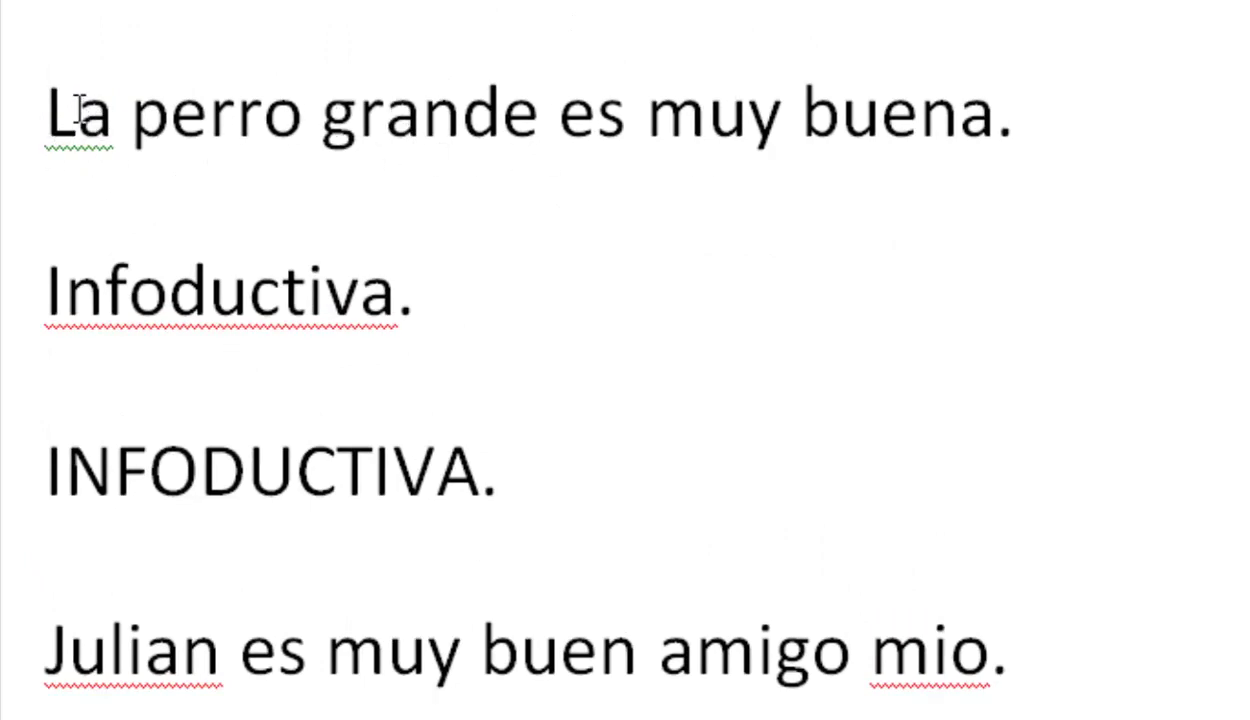
right_click(80, 112)
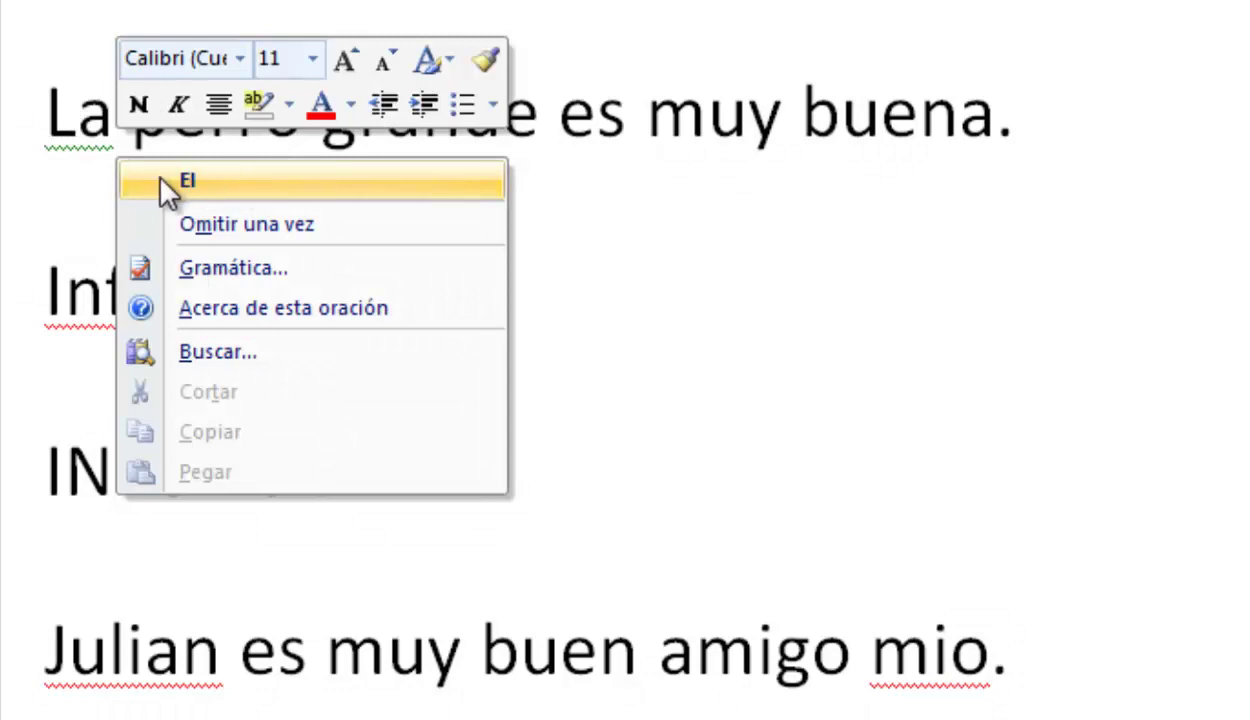
left_click(206, 185)
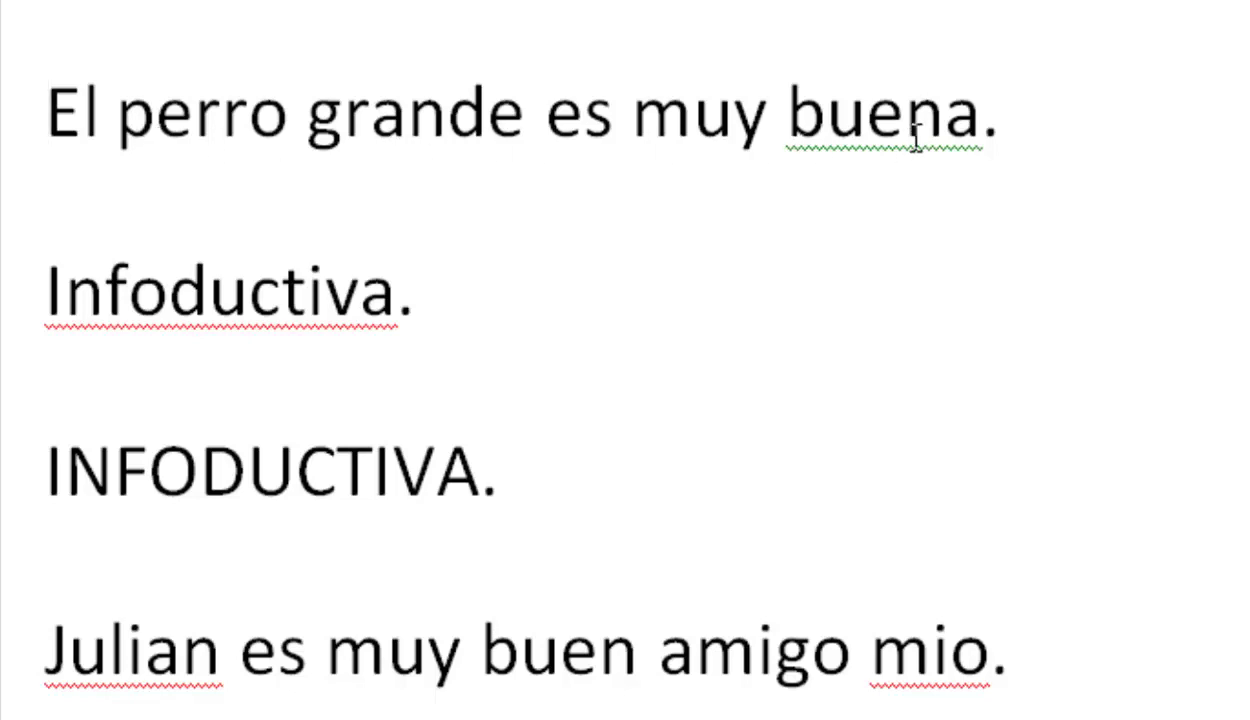
right_click(880, 135)
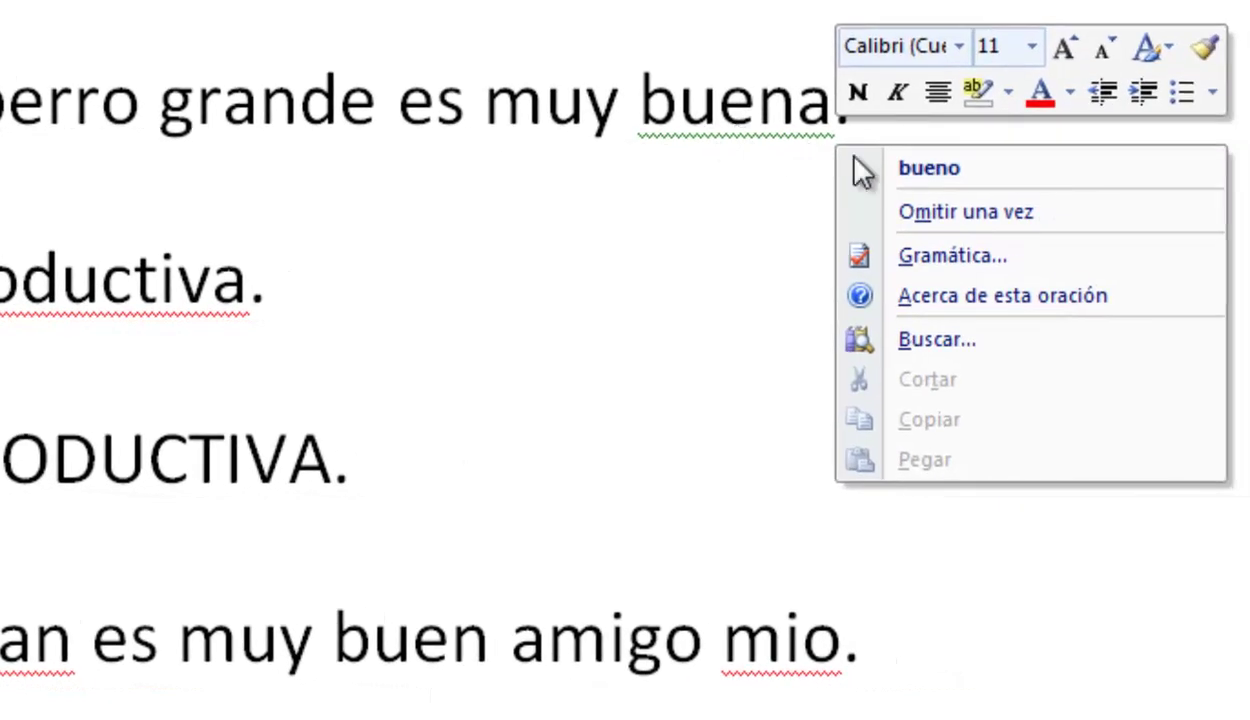
left_click(892, 168)
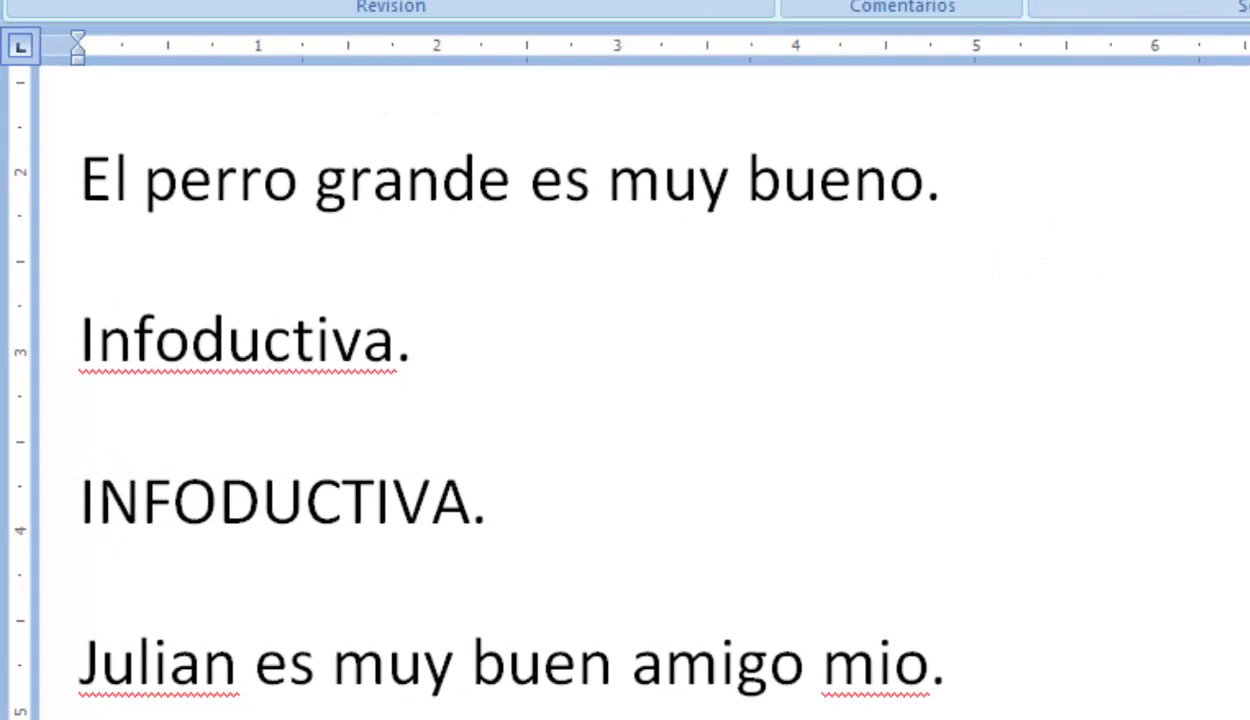
key("ctrl+z")
key("ctrl+z")
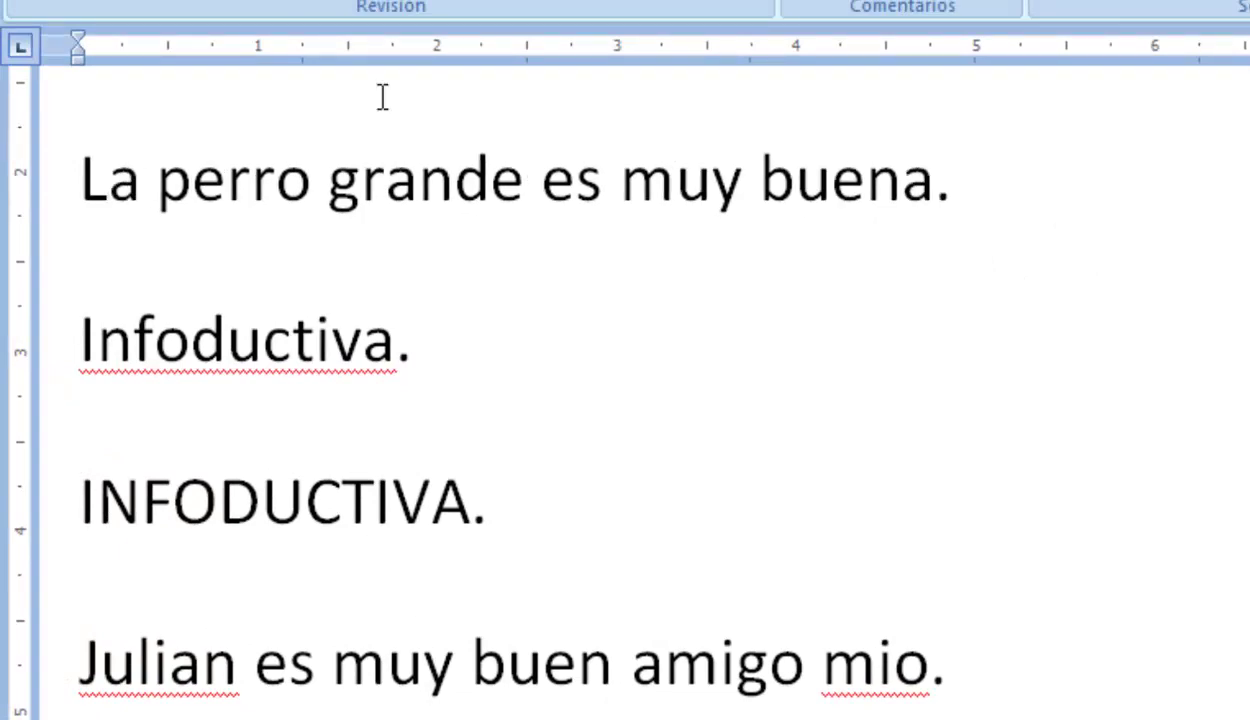
scroll(893, 344, "up", 2)
scroll(894, 346, "up", 4)
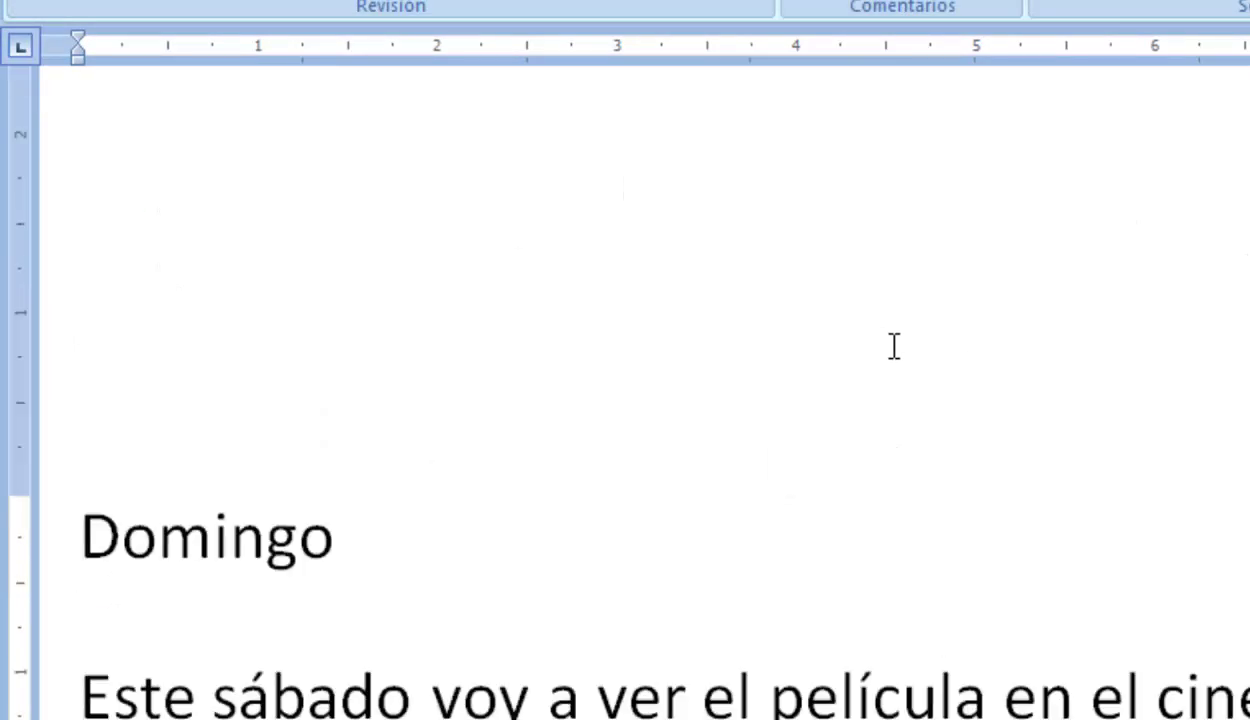
scroll(894, 346, "down", 2)
scroll(894, 346, "down", 2)
scroll(892, 345, "down", 2)
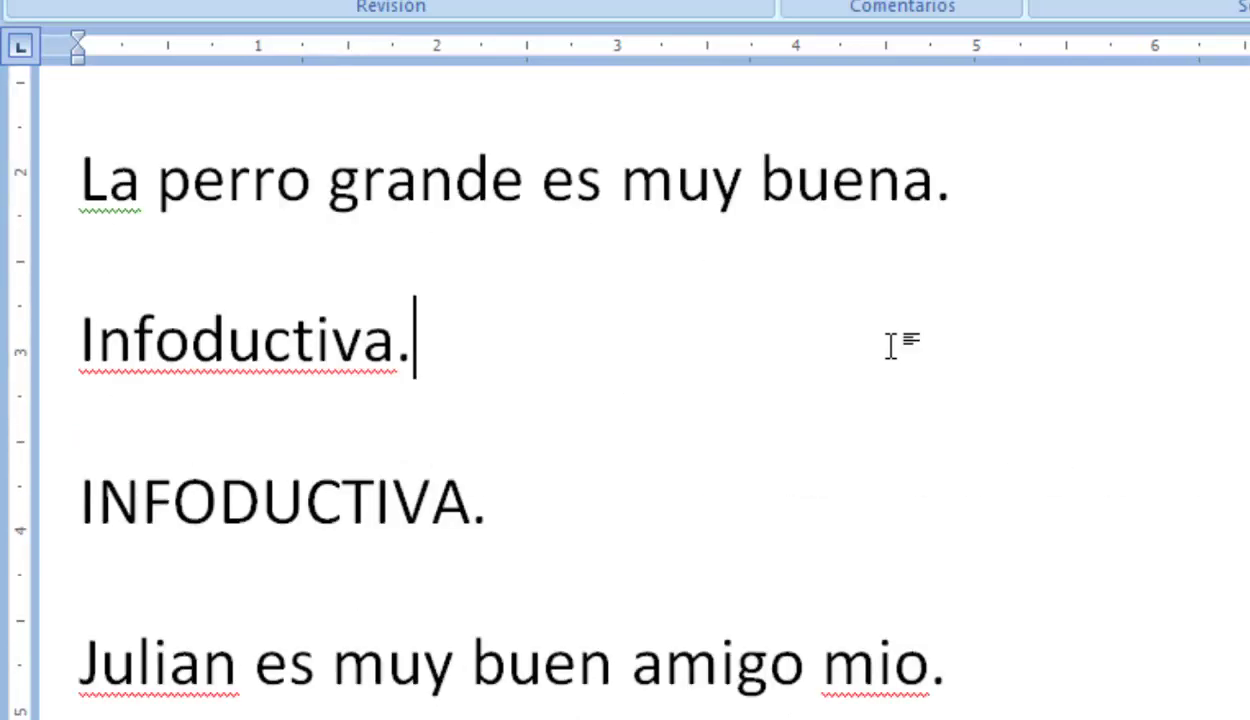
left_click(892, 345)
- Show the spelling menu for 'Infoductiva', which offers no replacement suggestions
right_click(238, 347)
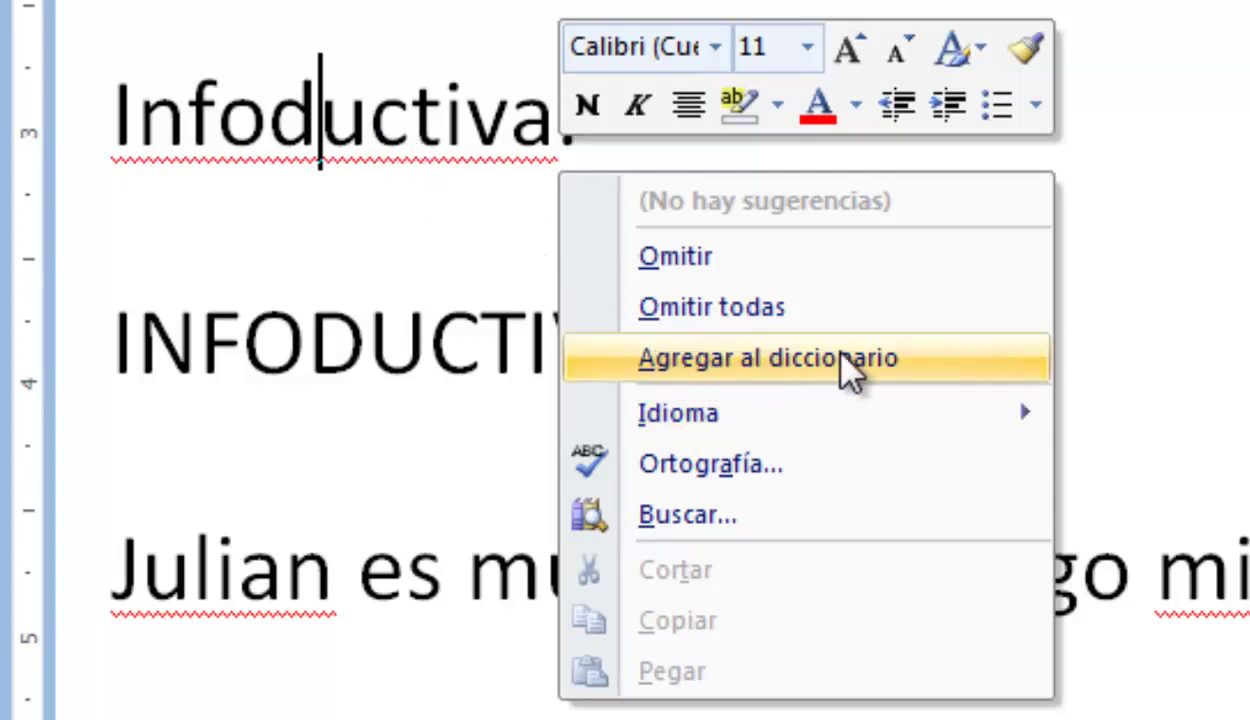
- Add 'Infoductiva' to the dictionary, then check the INFODUCTIVA line's shortcut menu and dismiss it
left_click(747, 364)
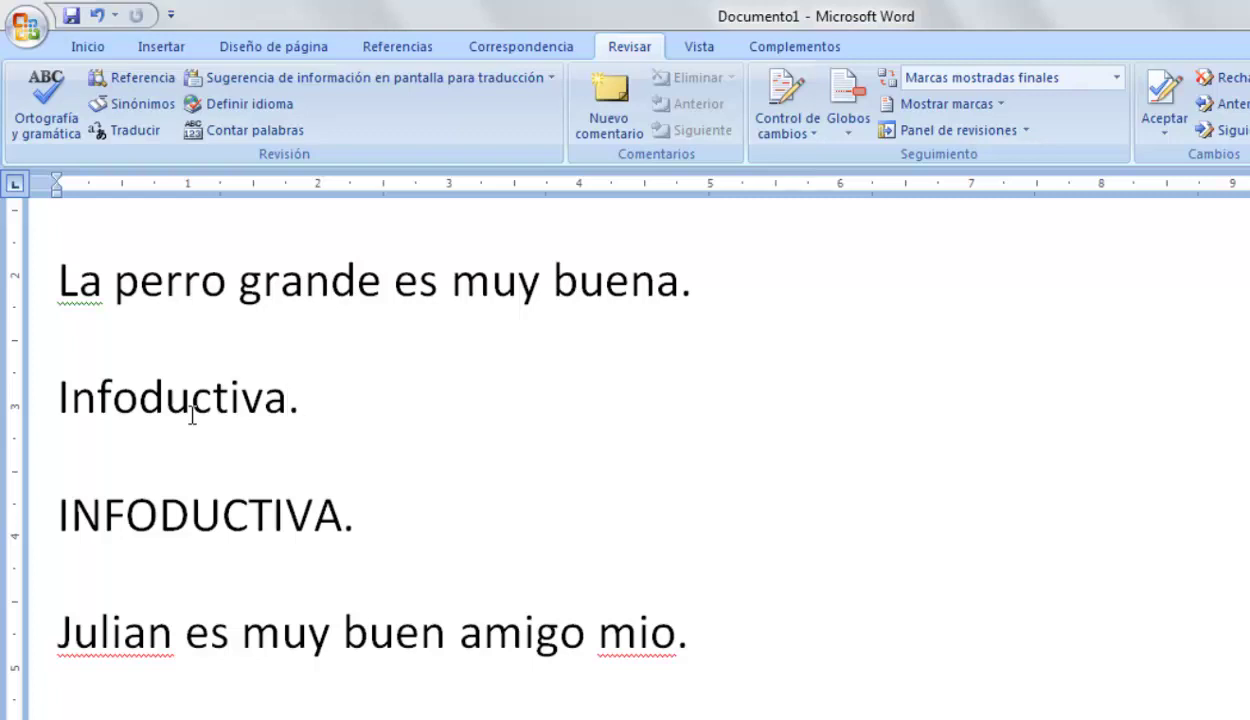
scroll(338, 455, "up", 4)
scroll(395, 469, "down", 2)
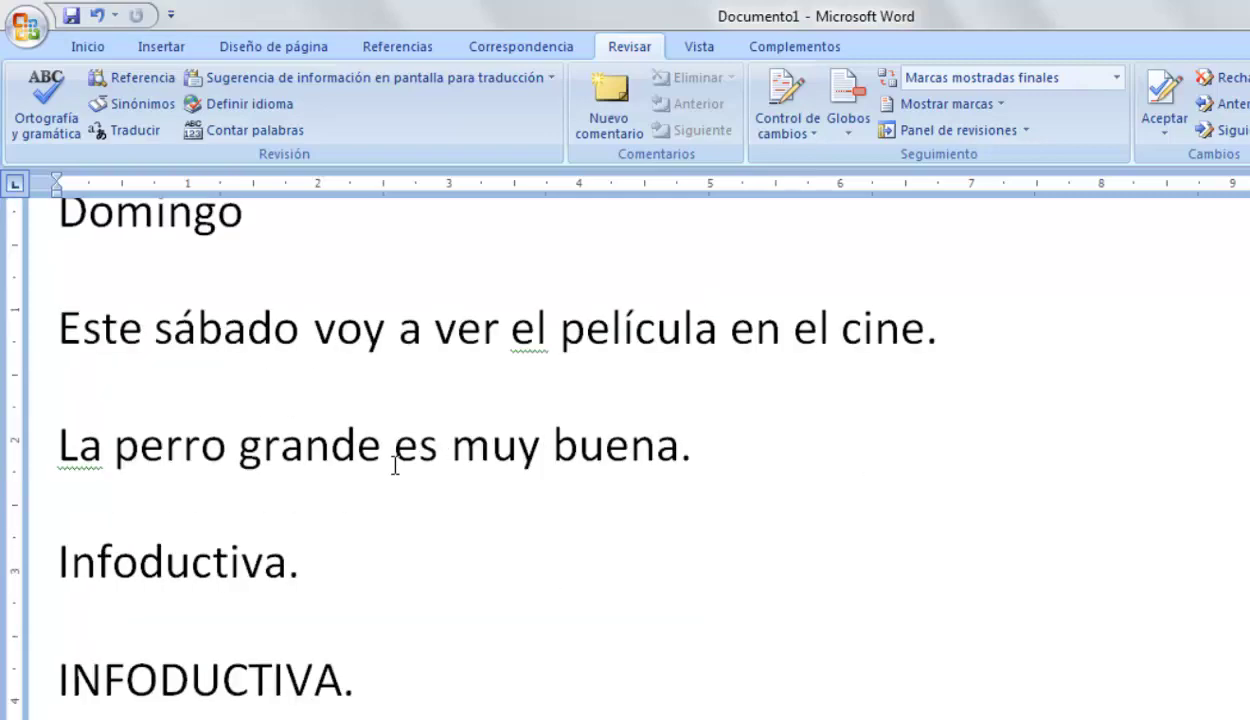
scroll(393, 469, "down", 2)
right_click(181, 518)
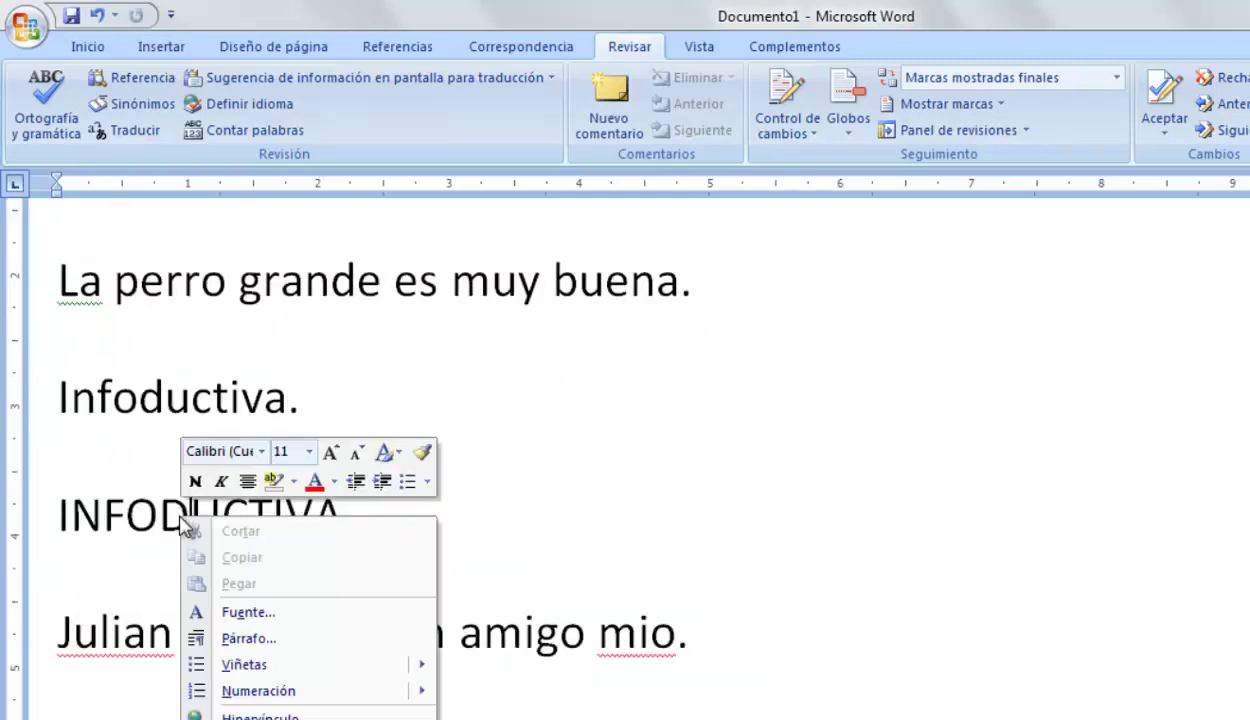
right_click(128, 530)
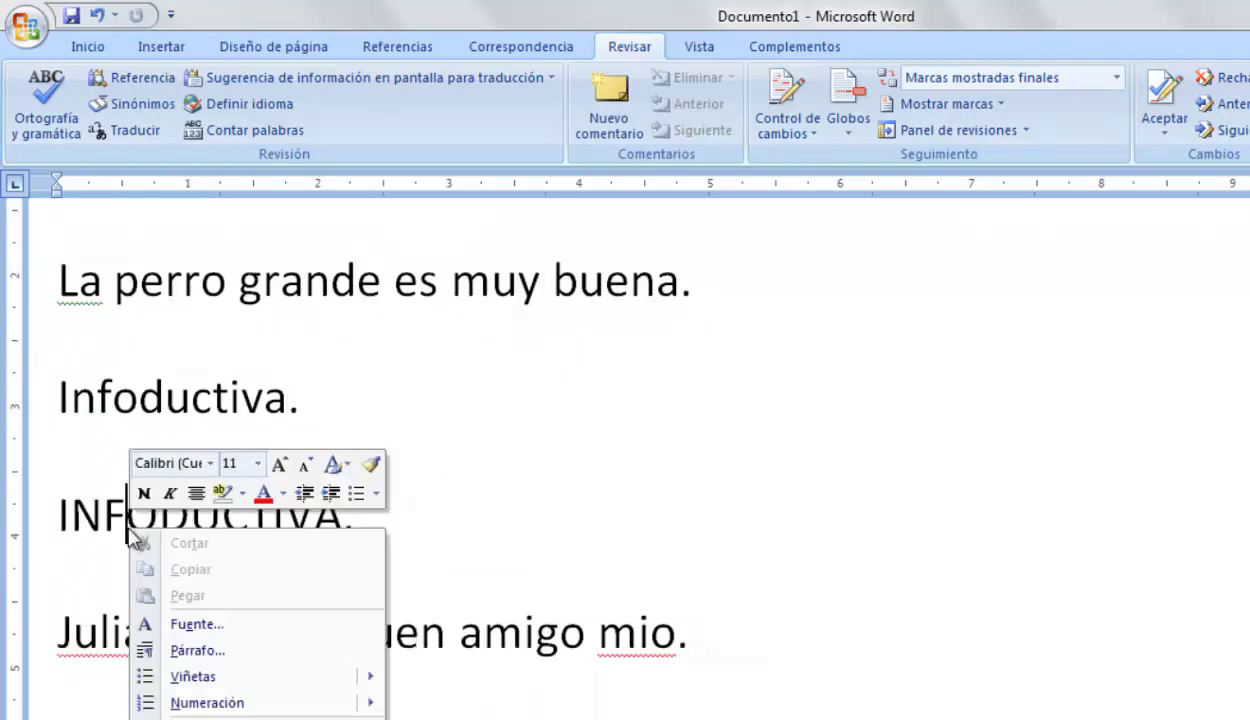
key("Escape")
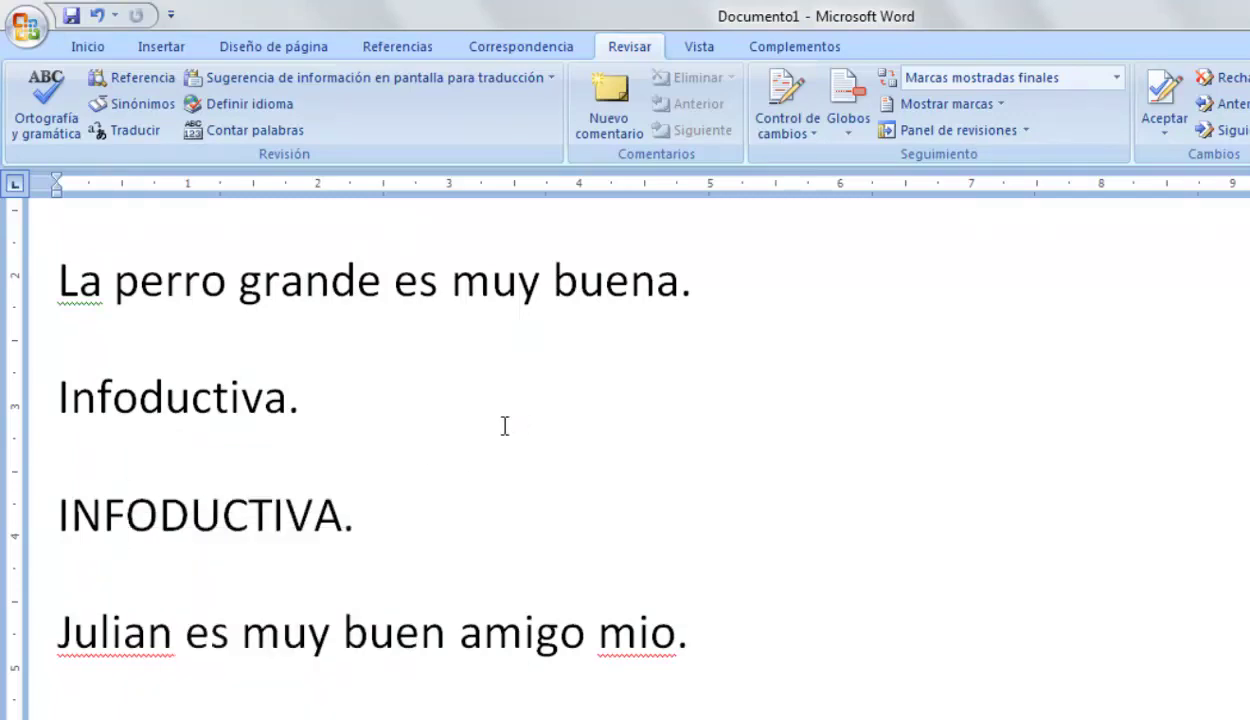
- Delete the 'Domingo' line at the top of the document
scroll(500, 426, "up", 2)
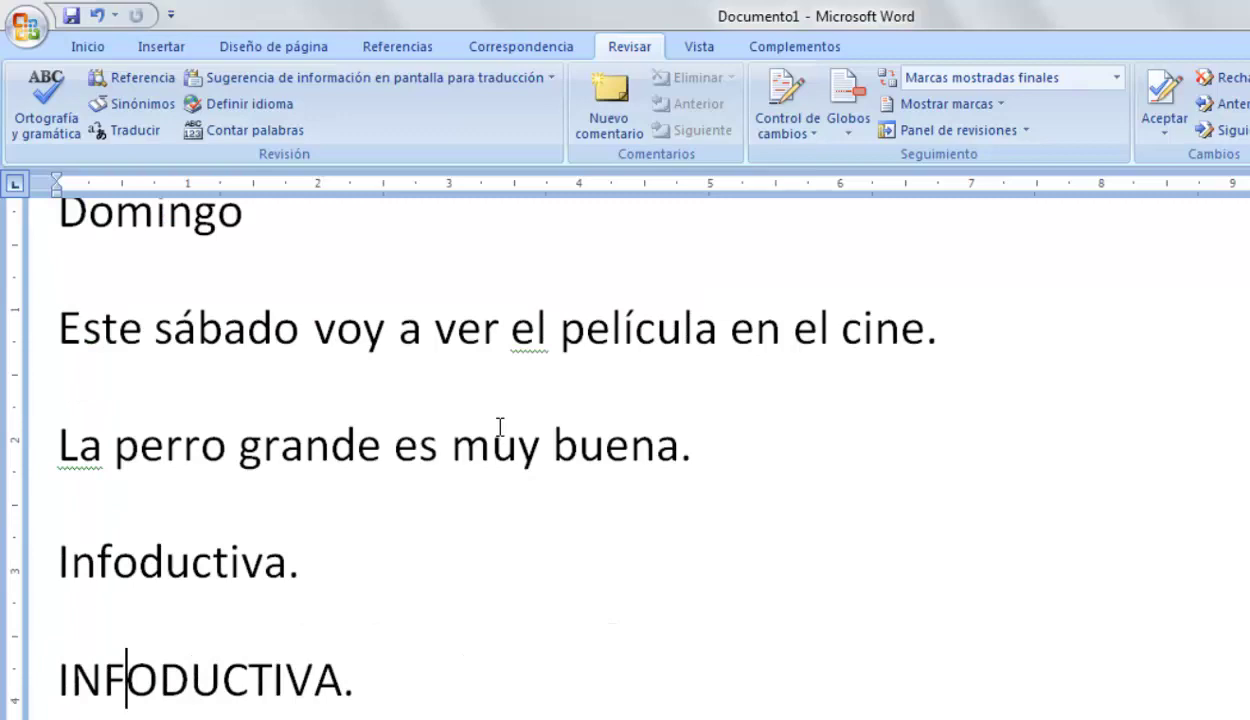
scroll(500, 426, "up", 2)
left_click(57, 397)
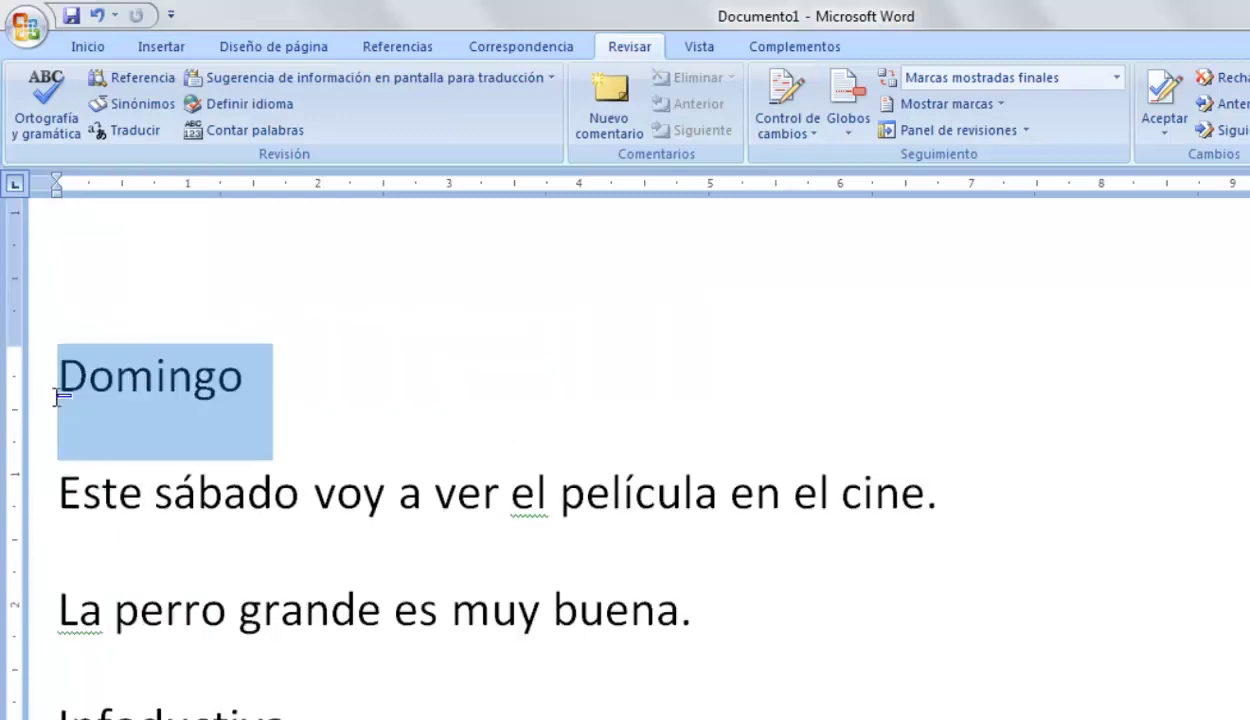
key("Delete")
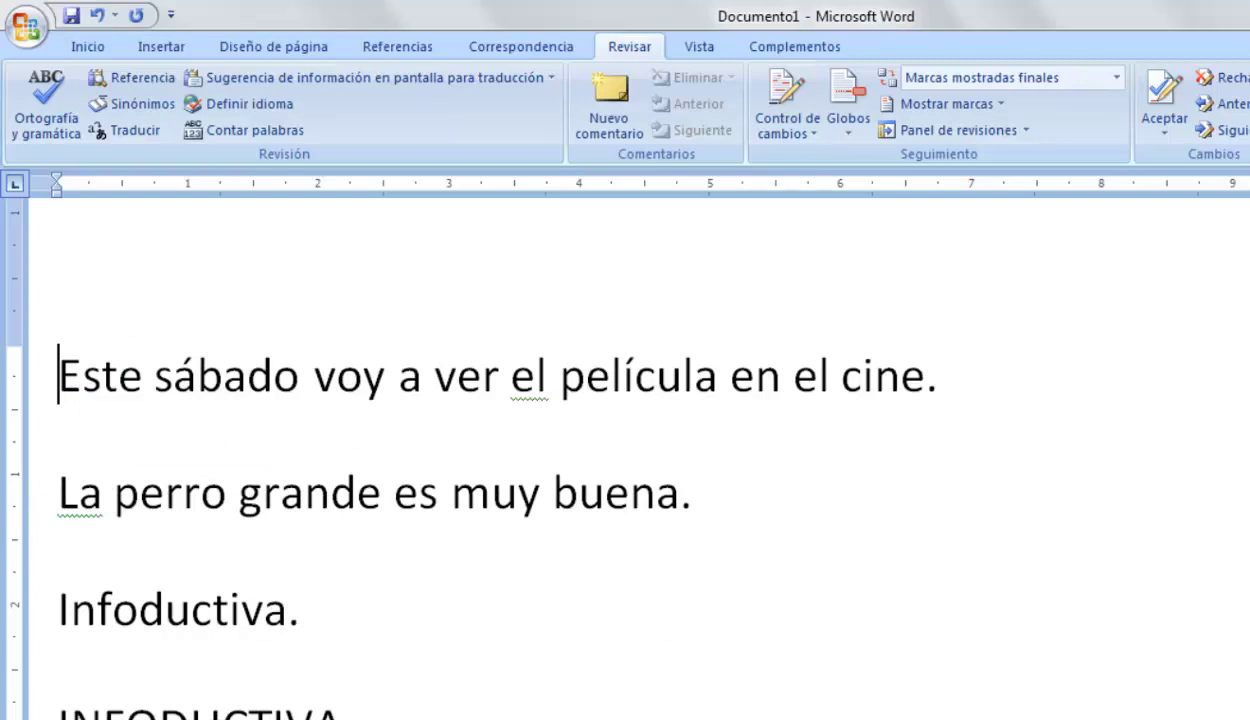
- Delete both the 'Infoductiva.' and 'INFODUCTIVA.' lines
scroll(460, 510, "down", 3)
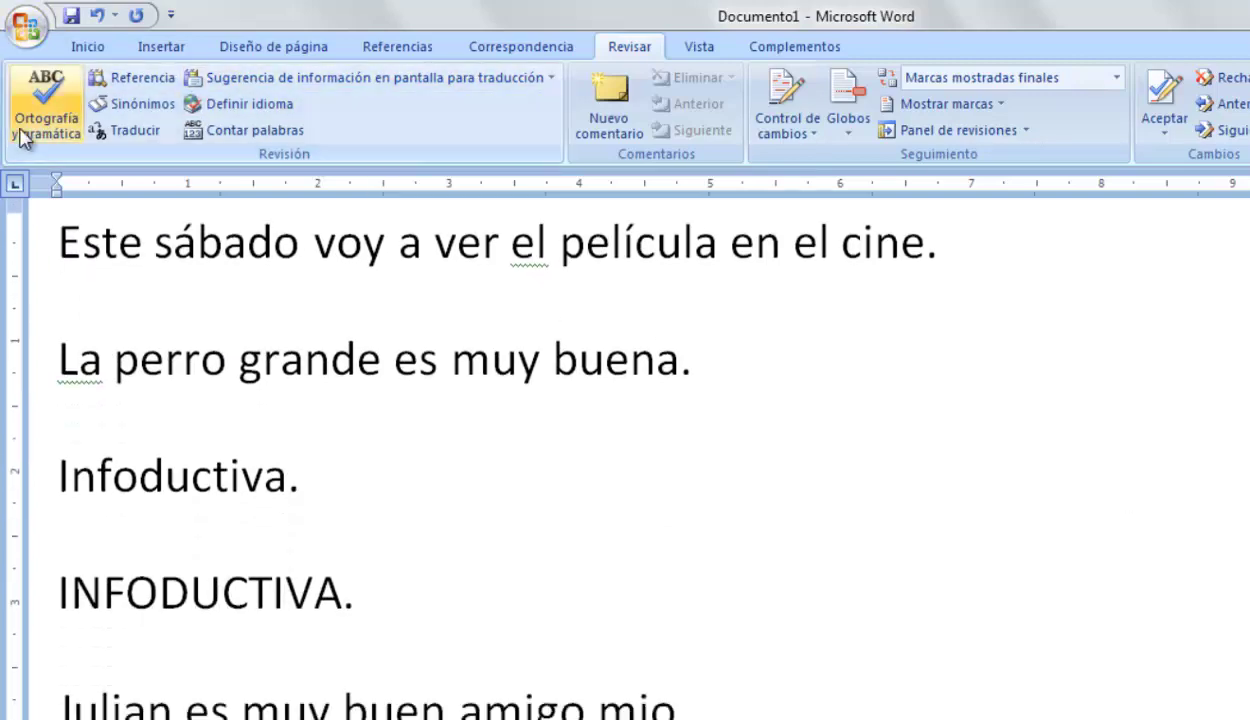
left_click_drag(360, 476, 733, 397)
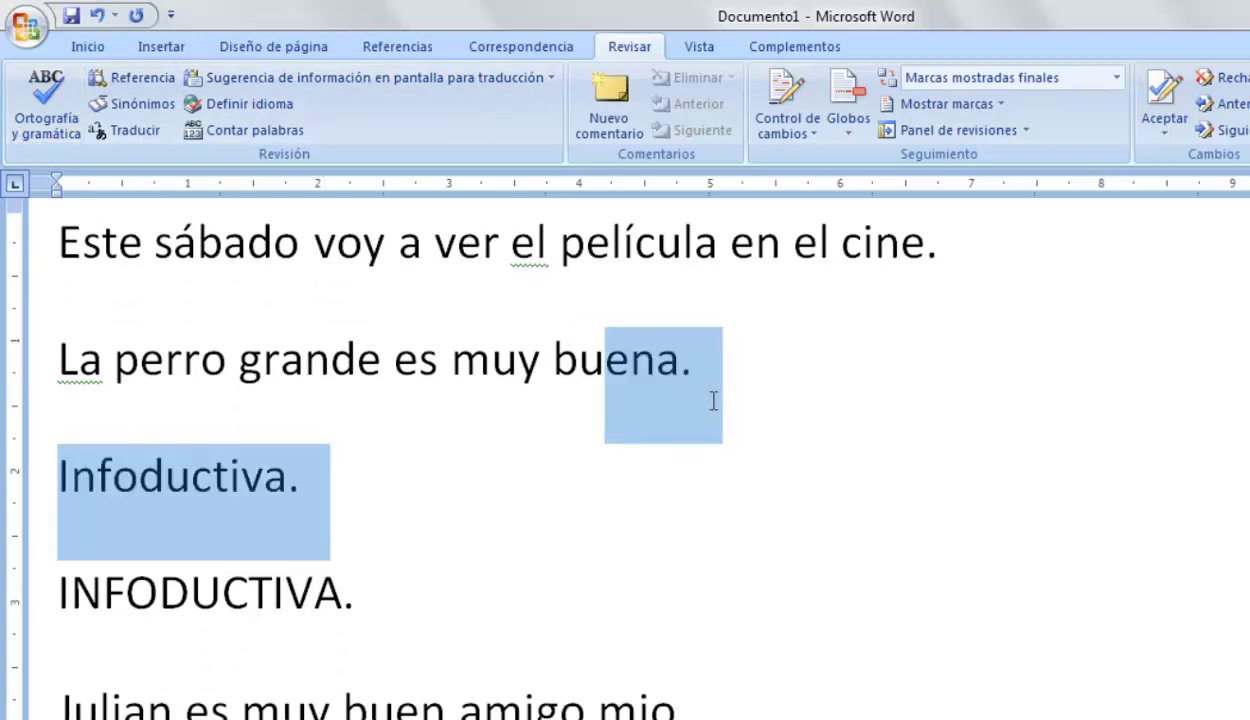
left_click_drag(380, 578, 743, 392)
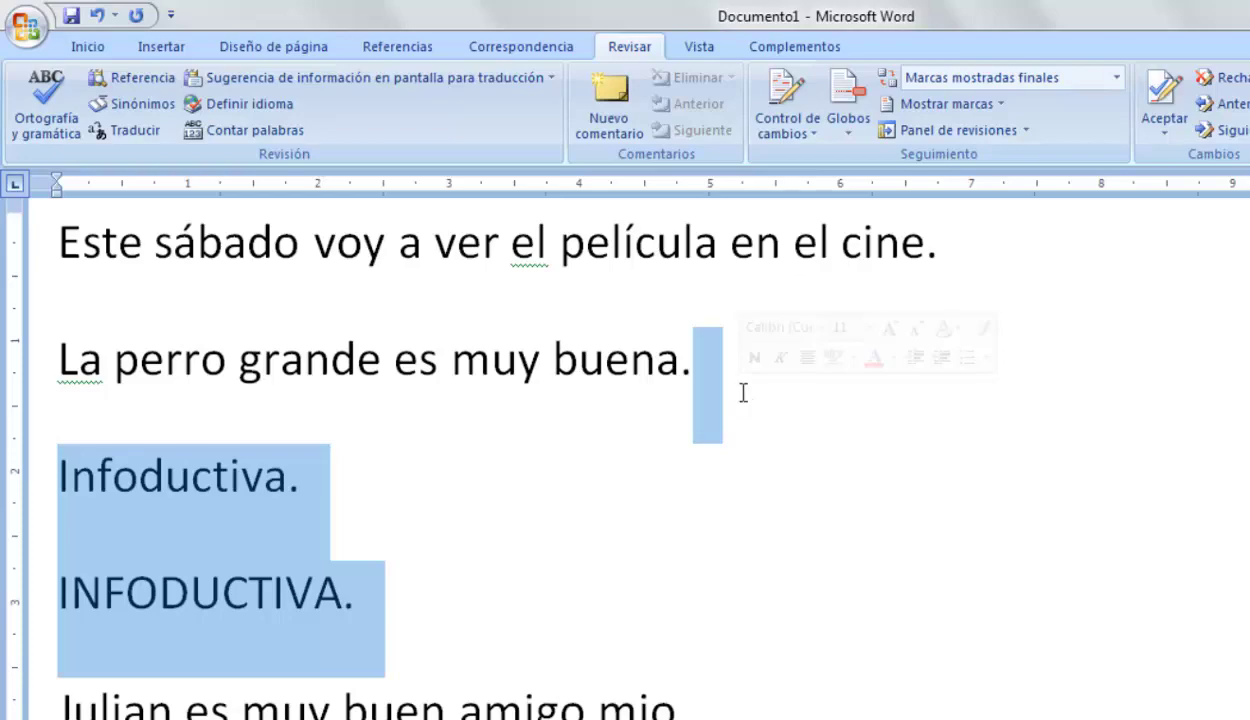
key("Delete")
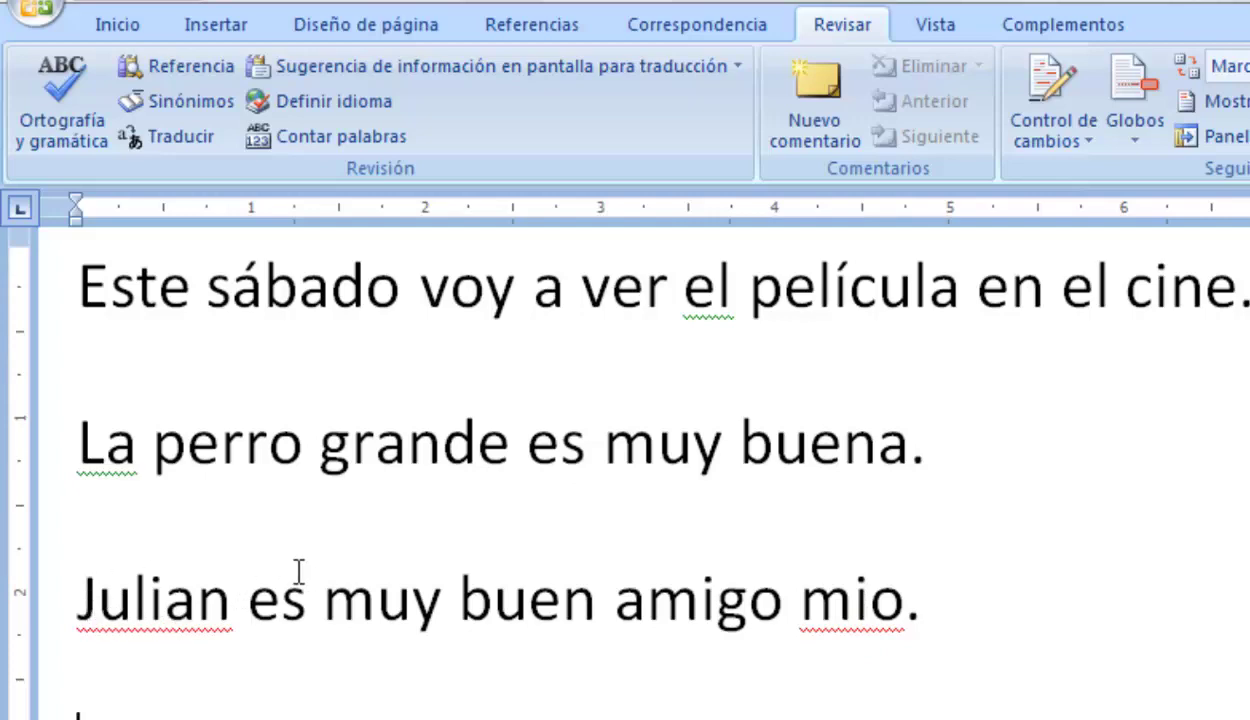
- Run the spelling and grammar check and replace 'La' with the suggested 'El'
left_click(48, 95)
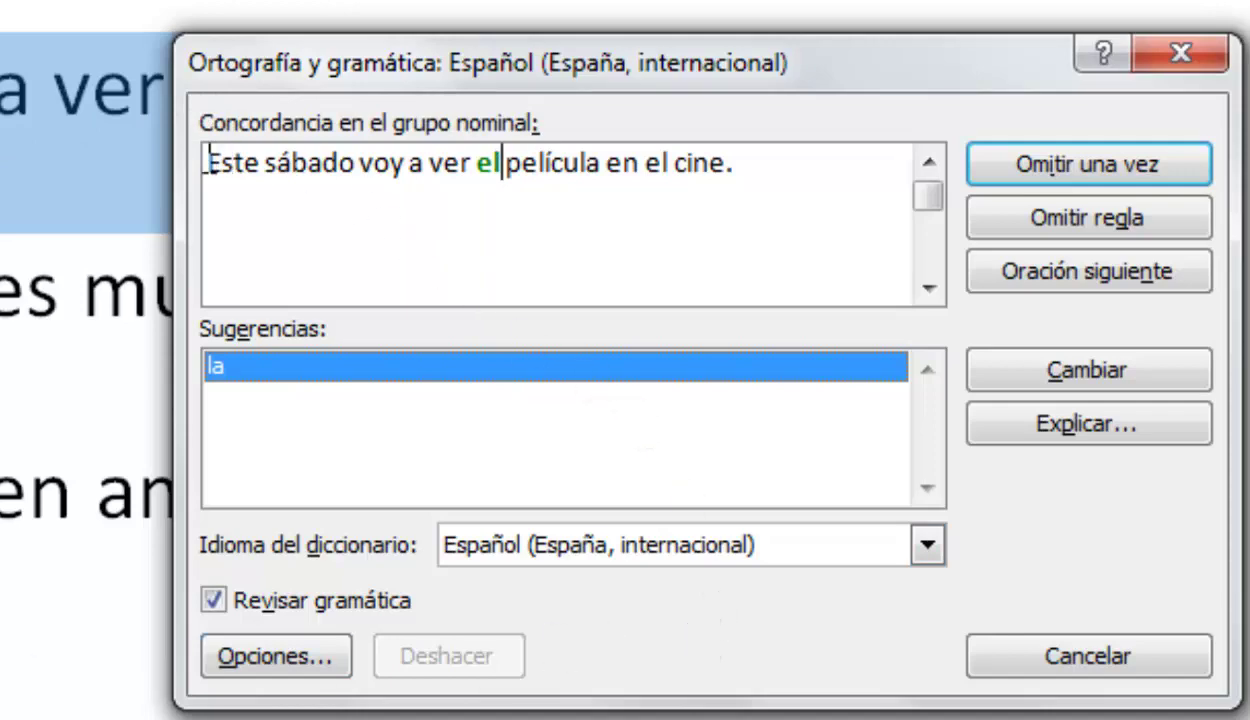
left_click_drag(210, 162, 203, 165)
left_click(1028, 366)
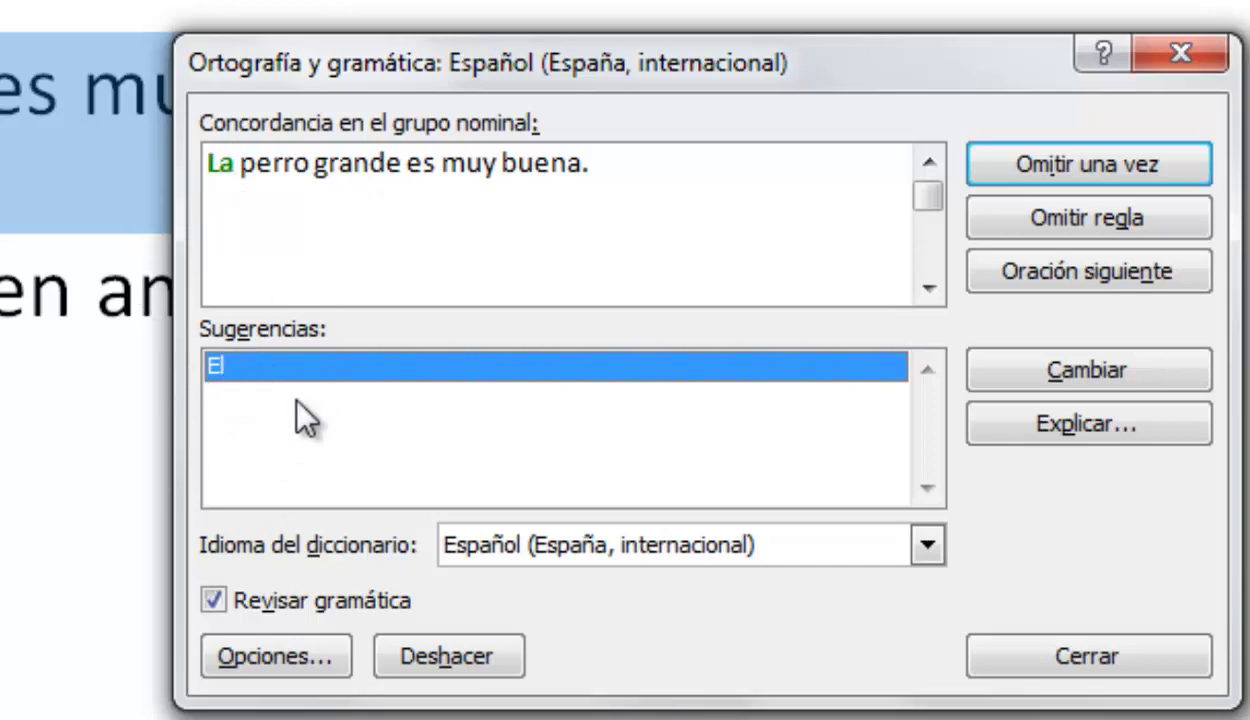
left_click(1085, 362)
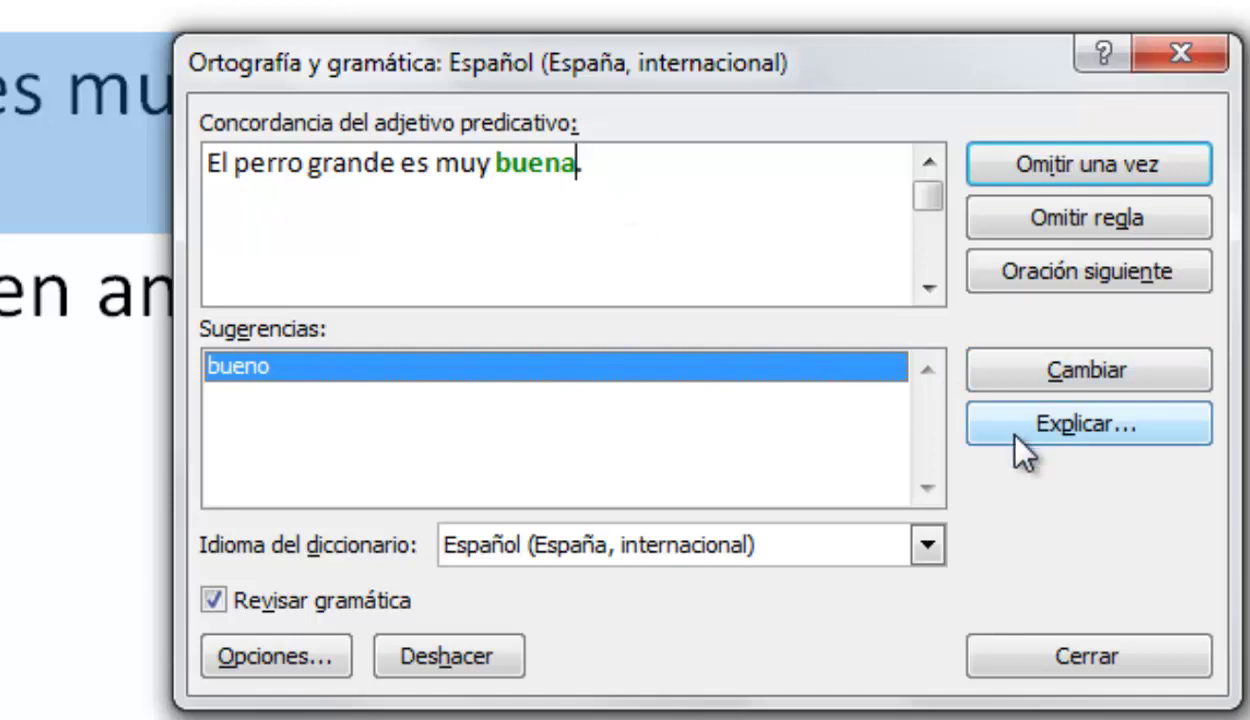
left_click(1122, 438)
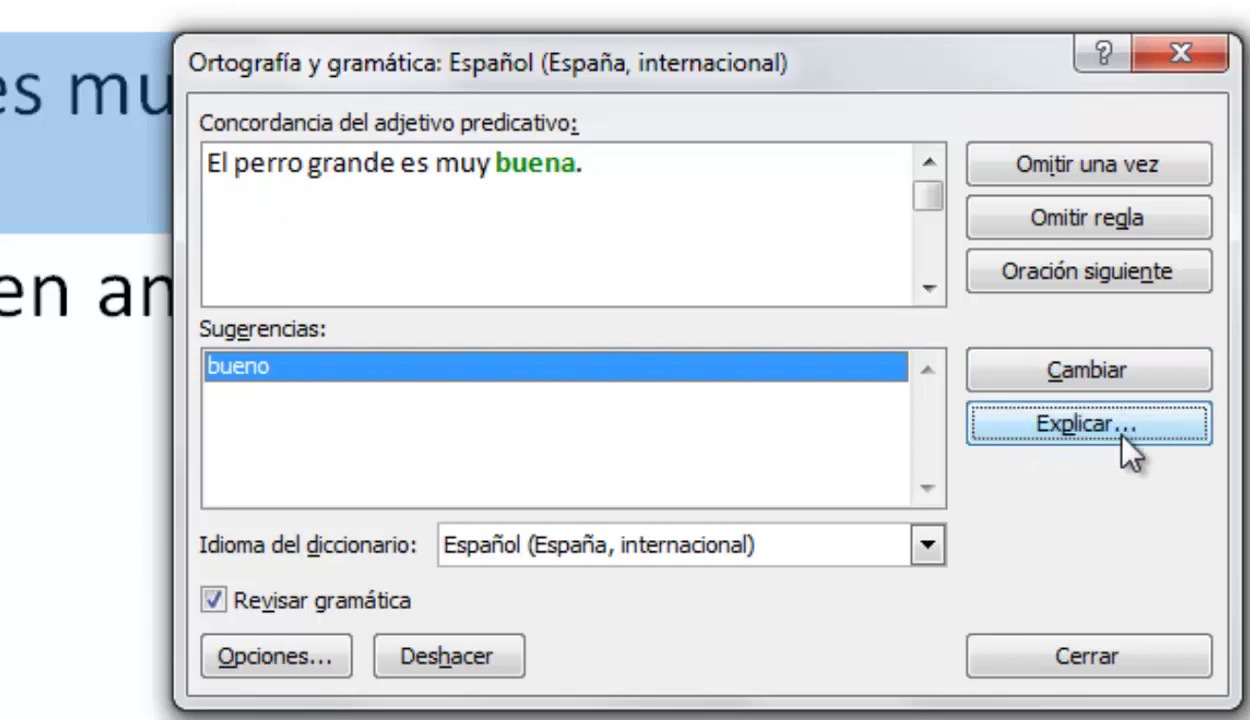
left_click(1121, 440)
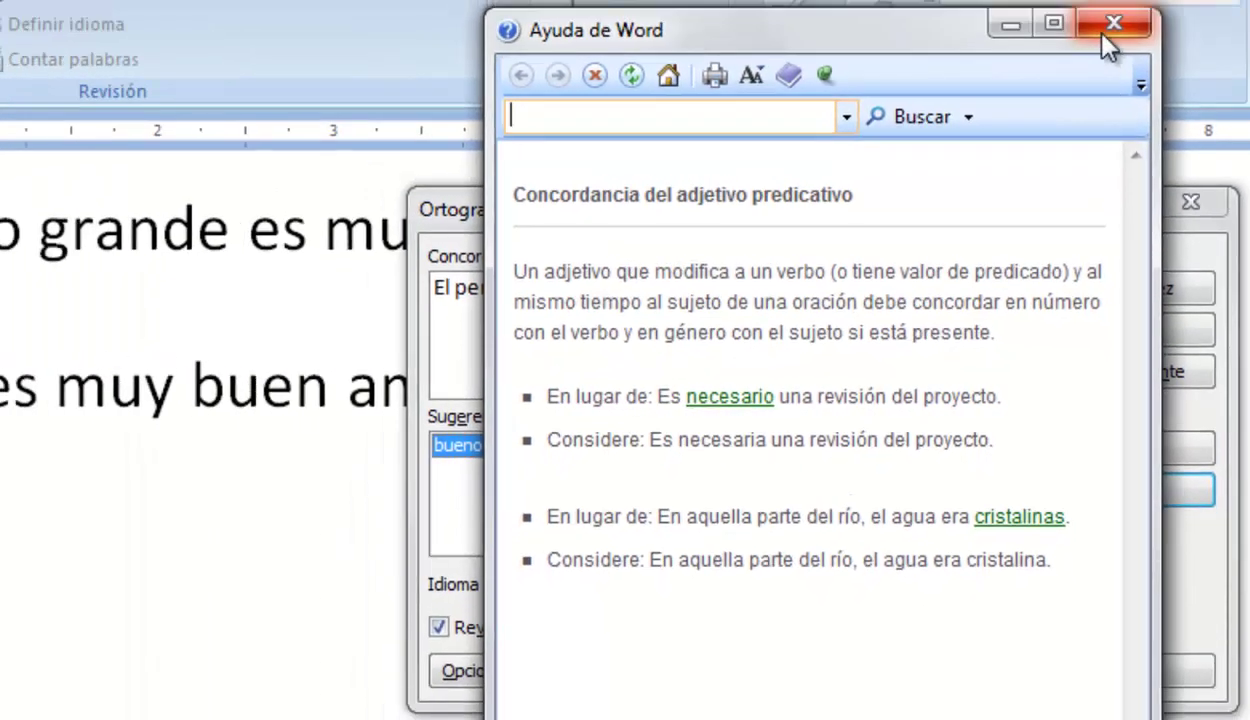
left_click(1105, 30)
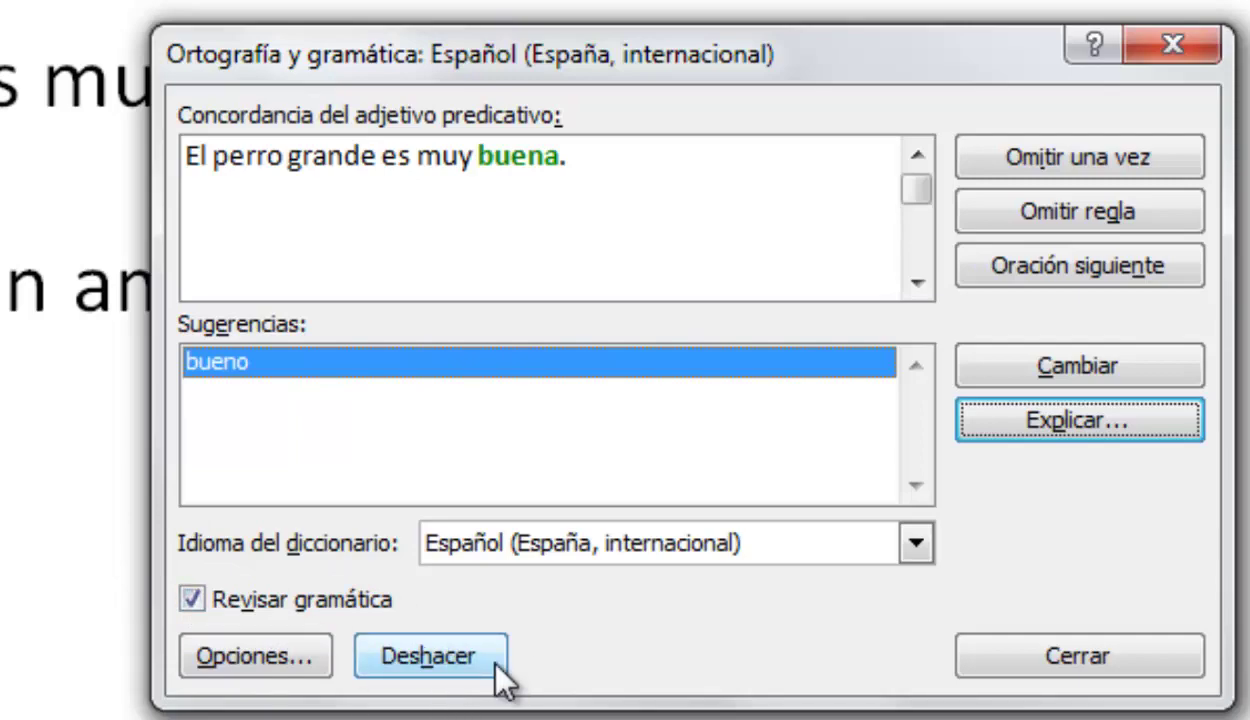
left_click(255, 665)
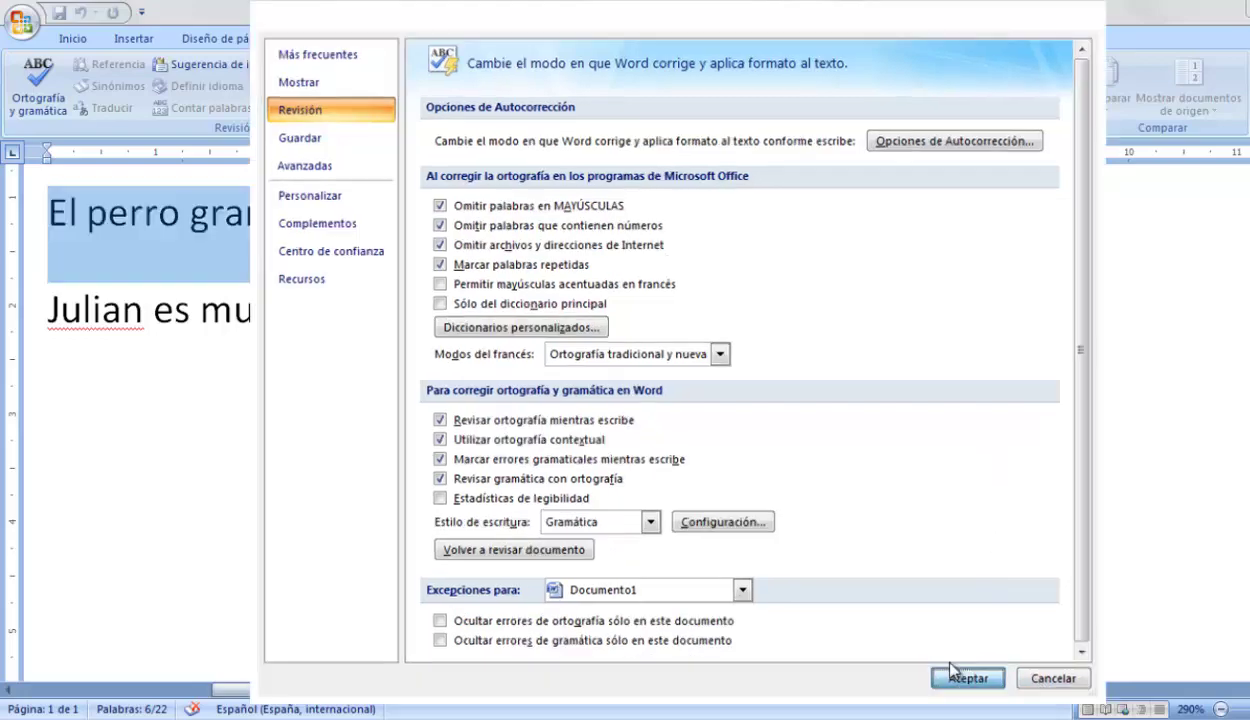
left_click(950, 664)
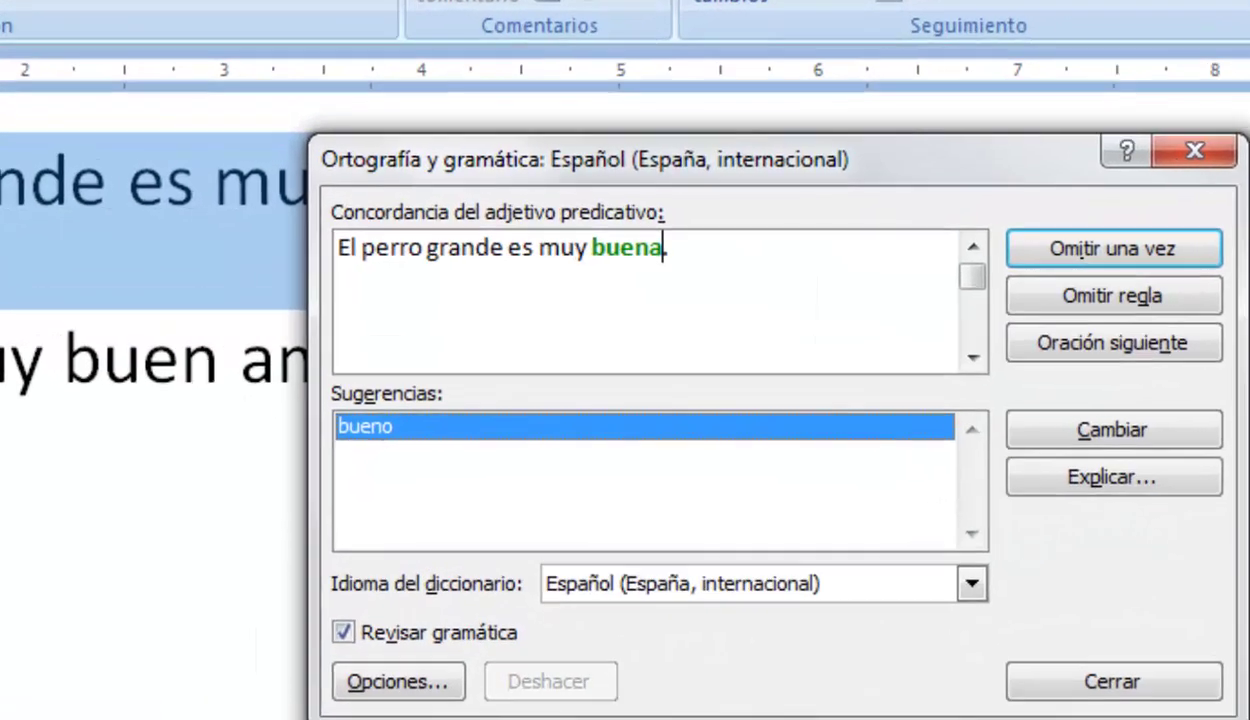
- Accept the corrections buena→bueno, Julian→Julián (all occurrences) and mio→mío to finish the check
left_click(1056, 437)
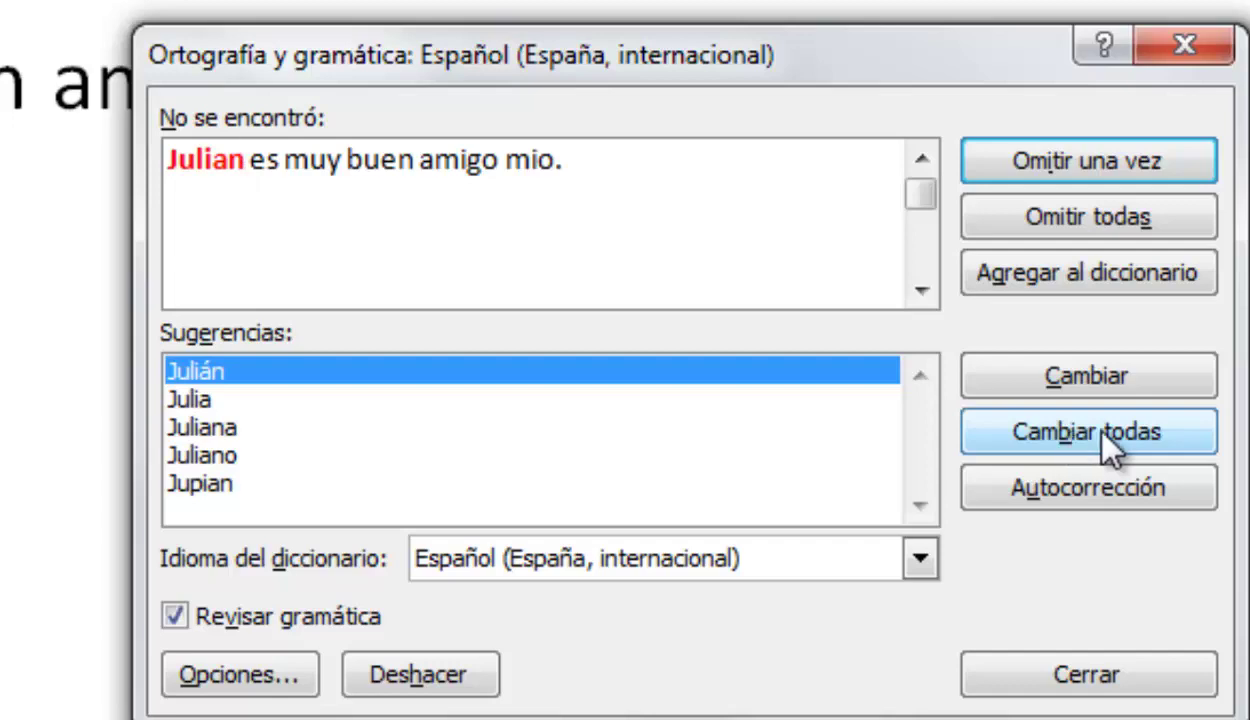
left_click(1095, 372)
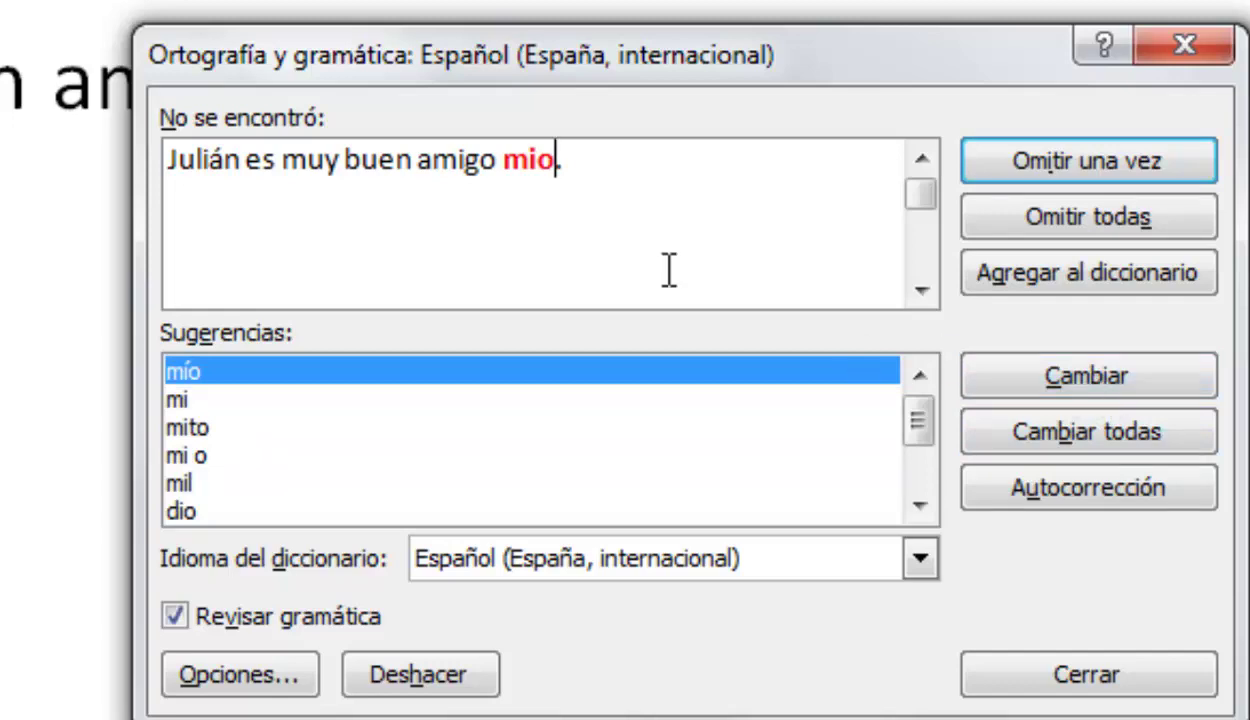
left_click(1068, 375)
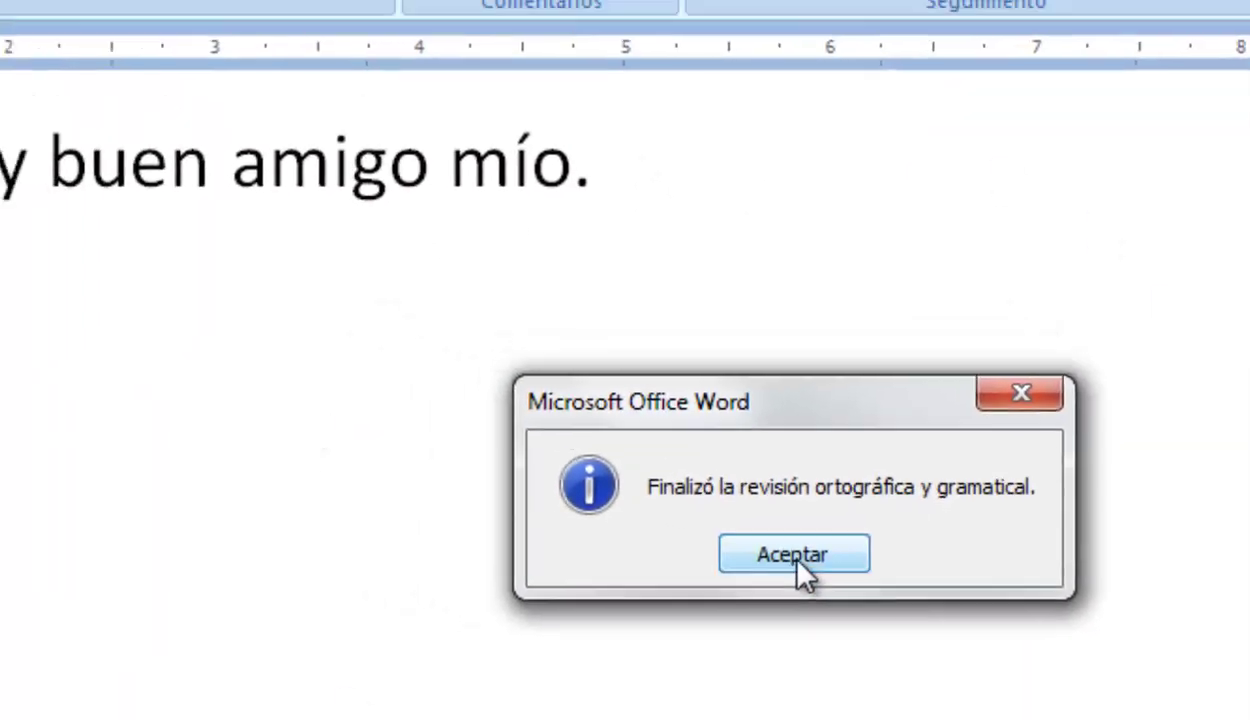
- Dismiss the completion message and undo the spelling corrections, restoring the original erroneous sentences
left_click(796, 558)
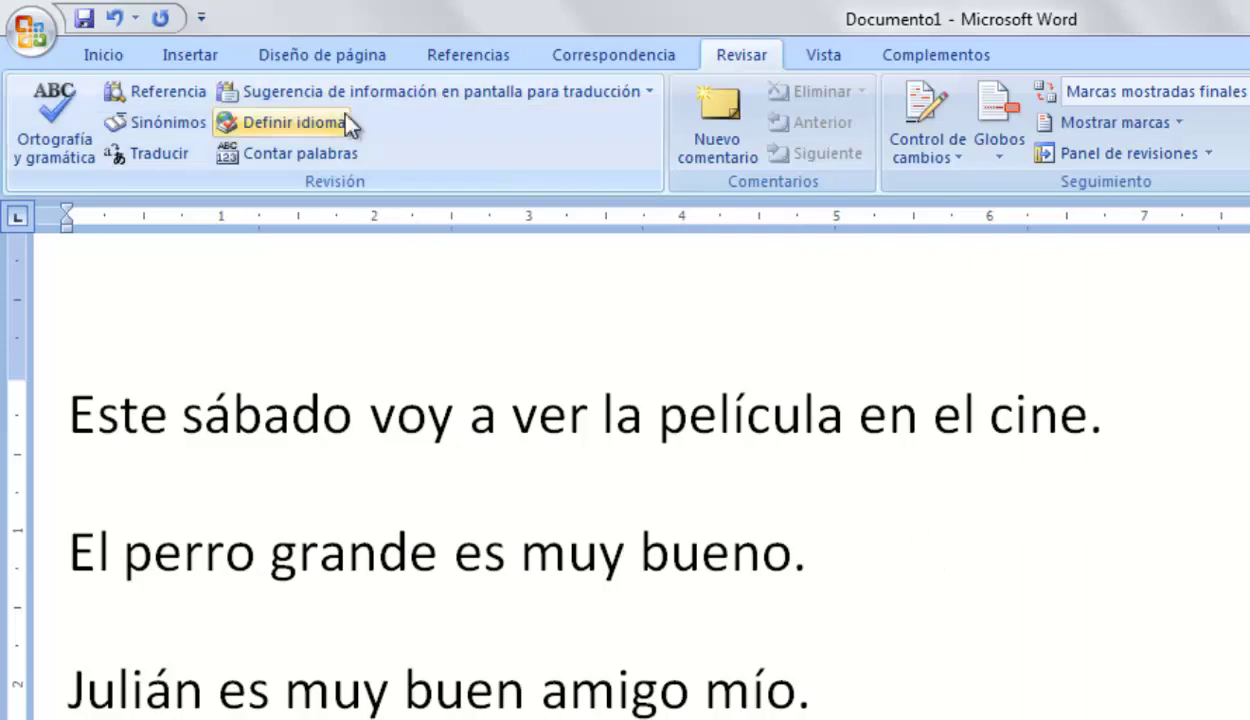
left_click(112, 18)
left_click(112, 18)
left_click(112, 18)
left_click(112, 18)
left_click(112, 18)
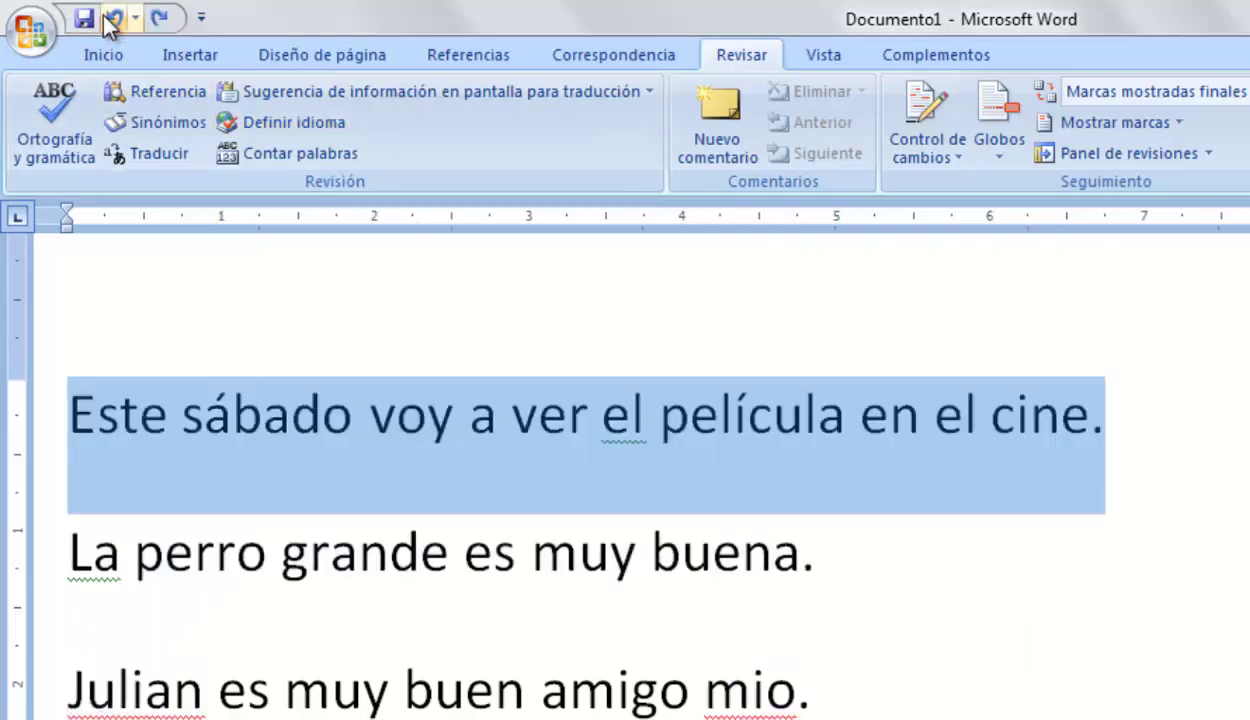
left_click(112, 18)
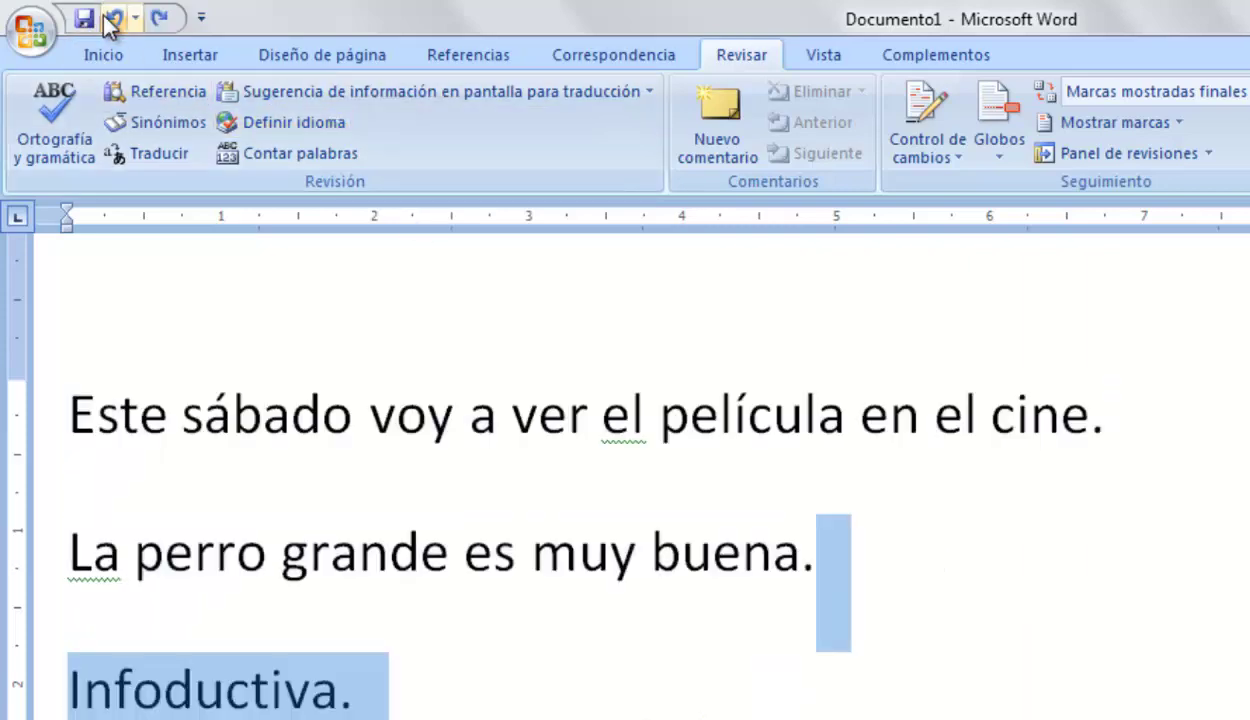
left_click(159, 18)
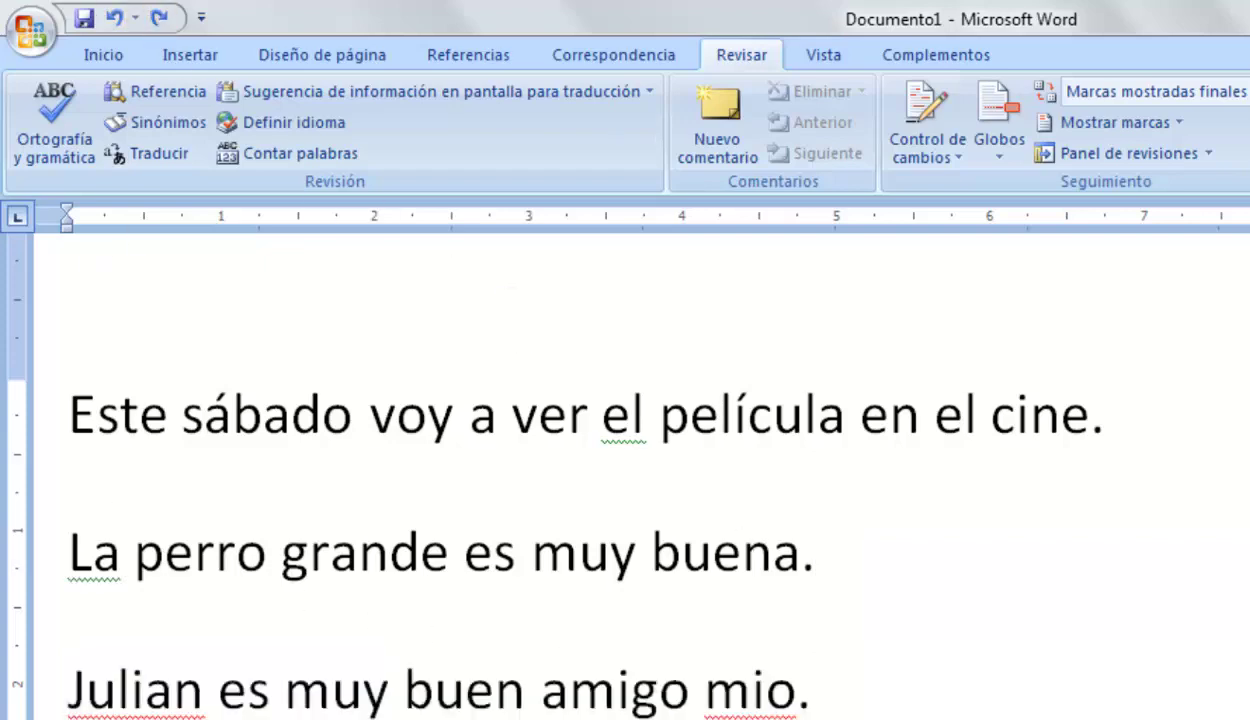
left_click(272, 409)
- Rerun the spelling check, changing el to la, La to El, and buena to bueno
left_click(40, 130)
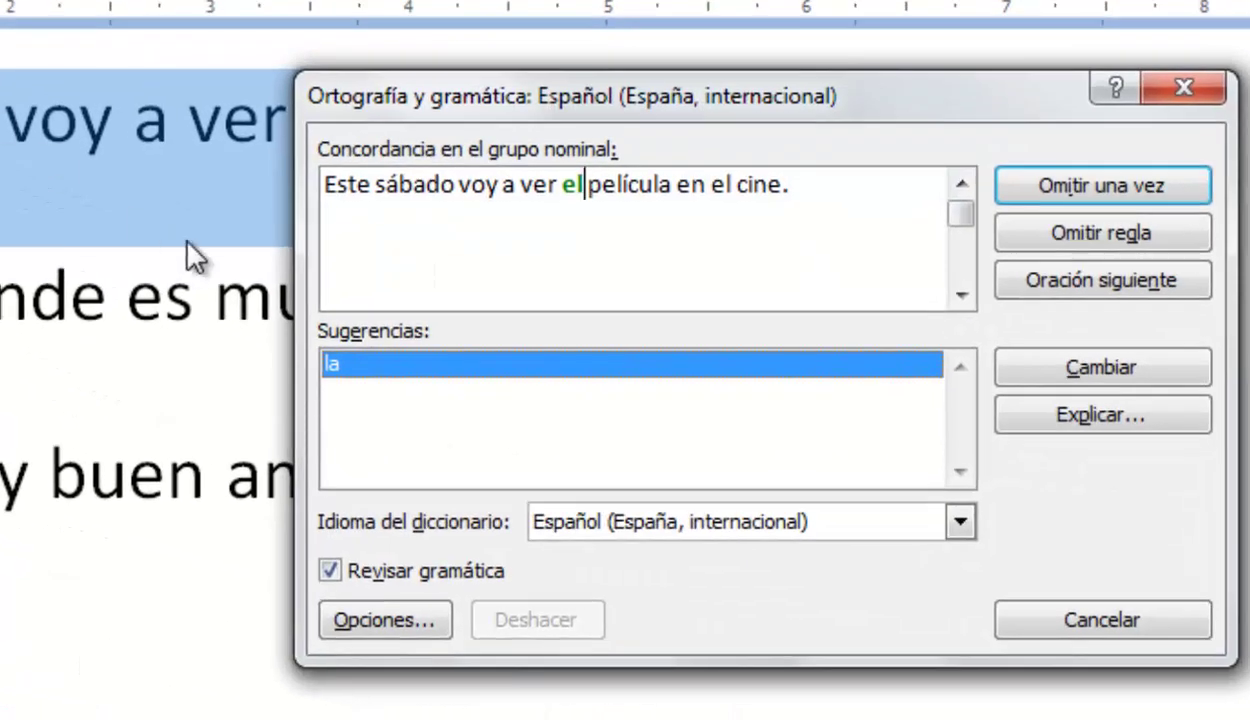
left_click(1095, 368)
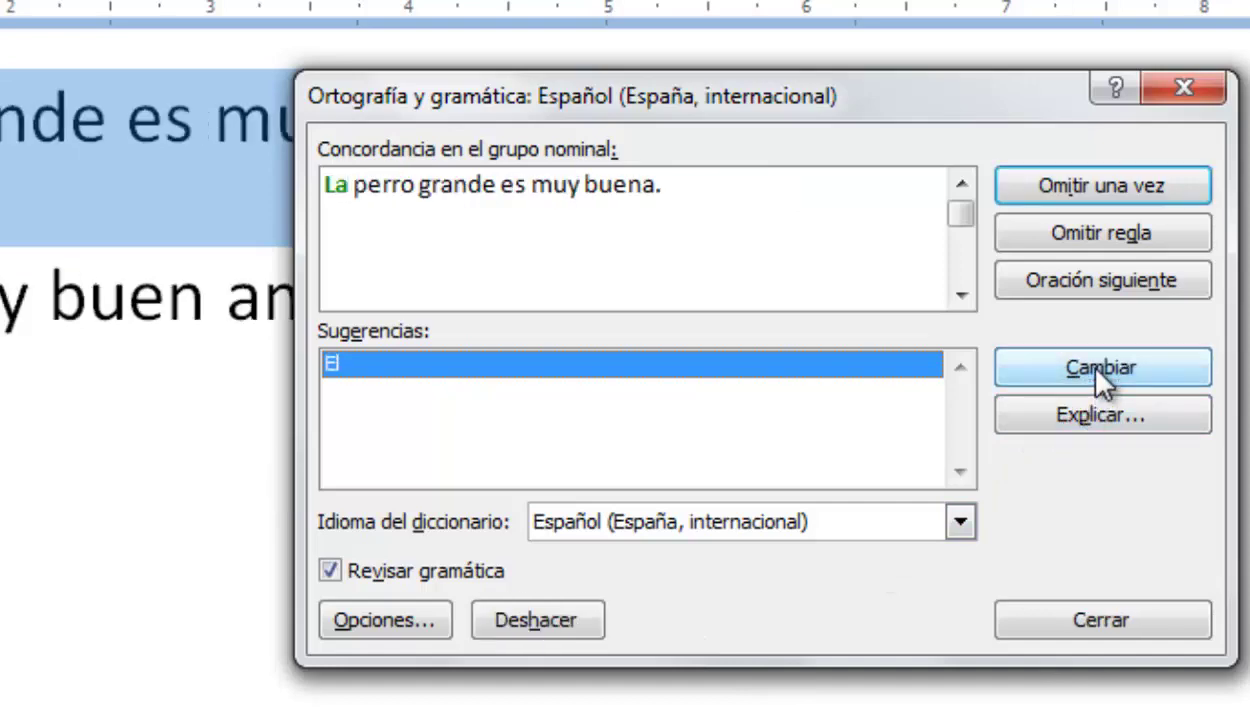
left_click(1096, 371)
left_click(1097, 370)
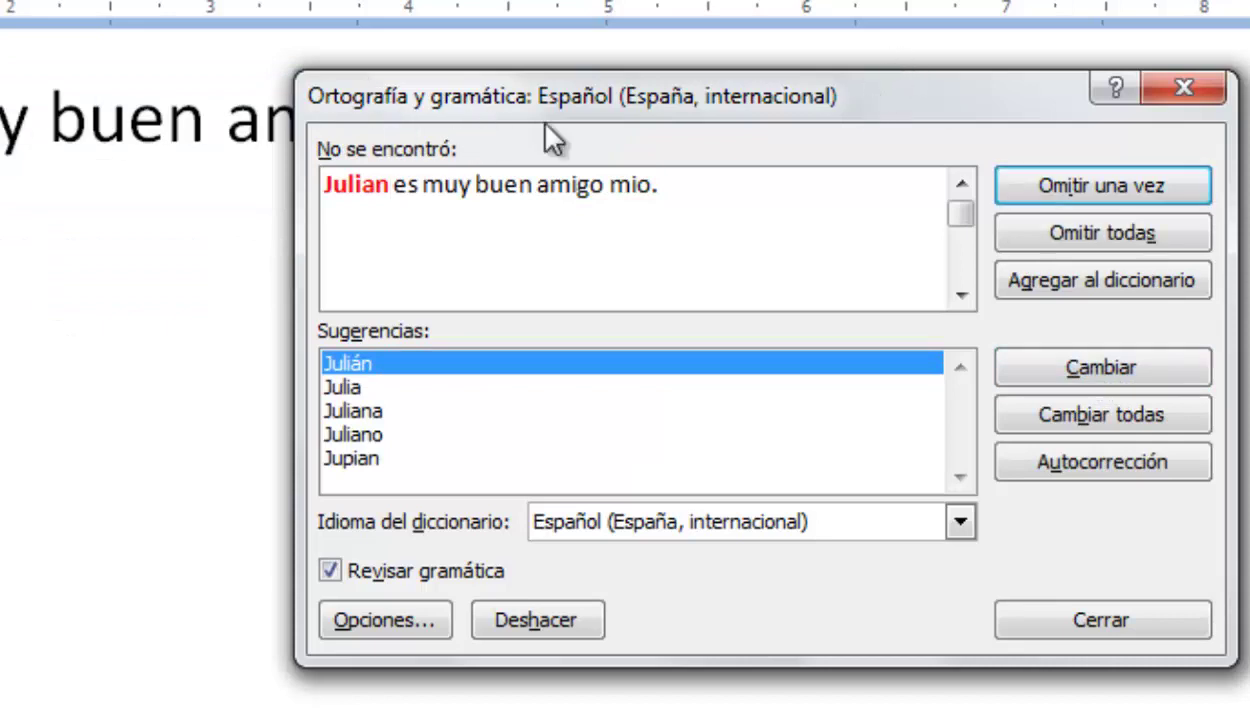
- Change Julian to Julián and mio to mío throughout, undoing one Julián change first
left_click(1081, 461)
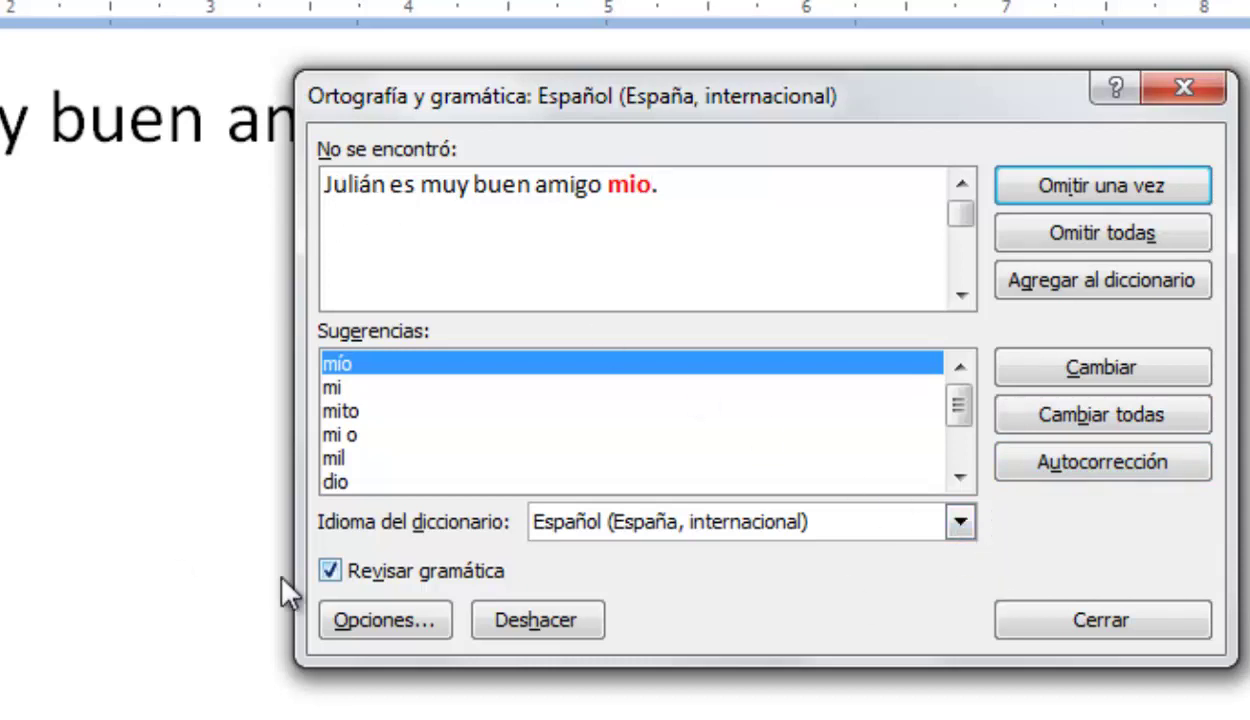
left_click(518, 614)
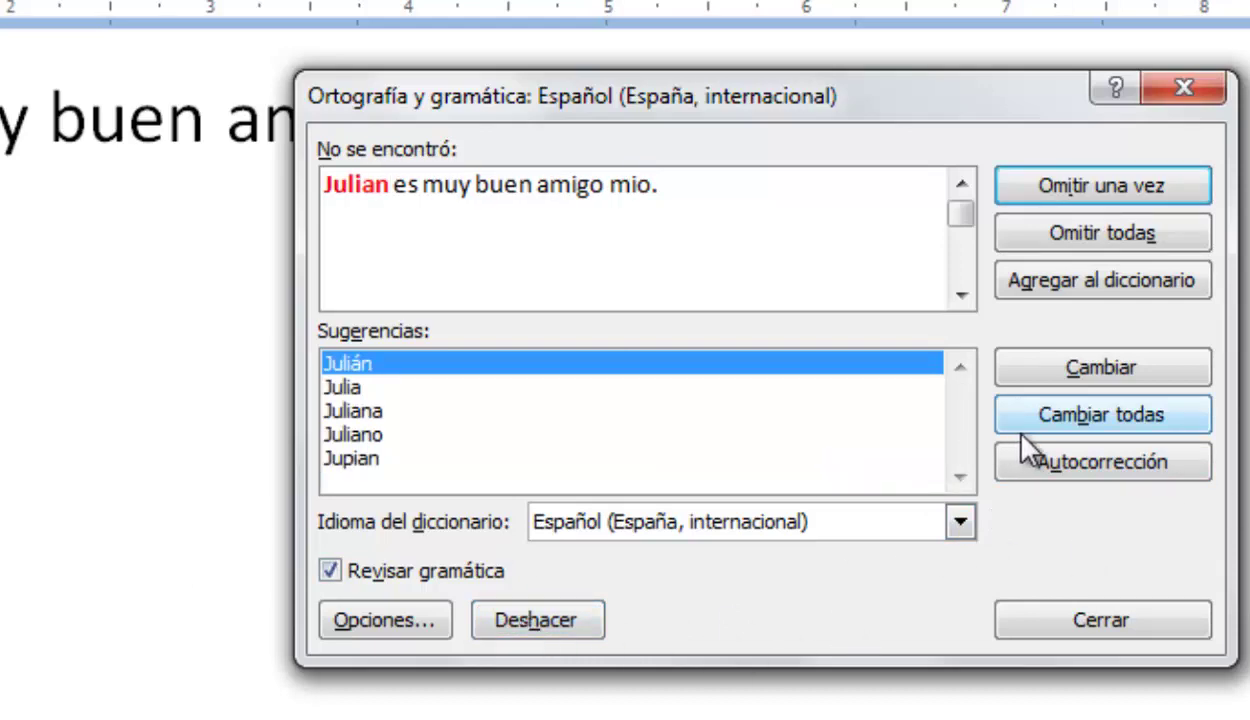
left_click(1053, 411)
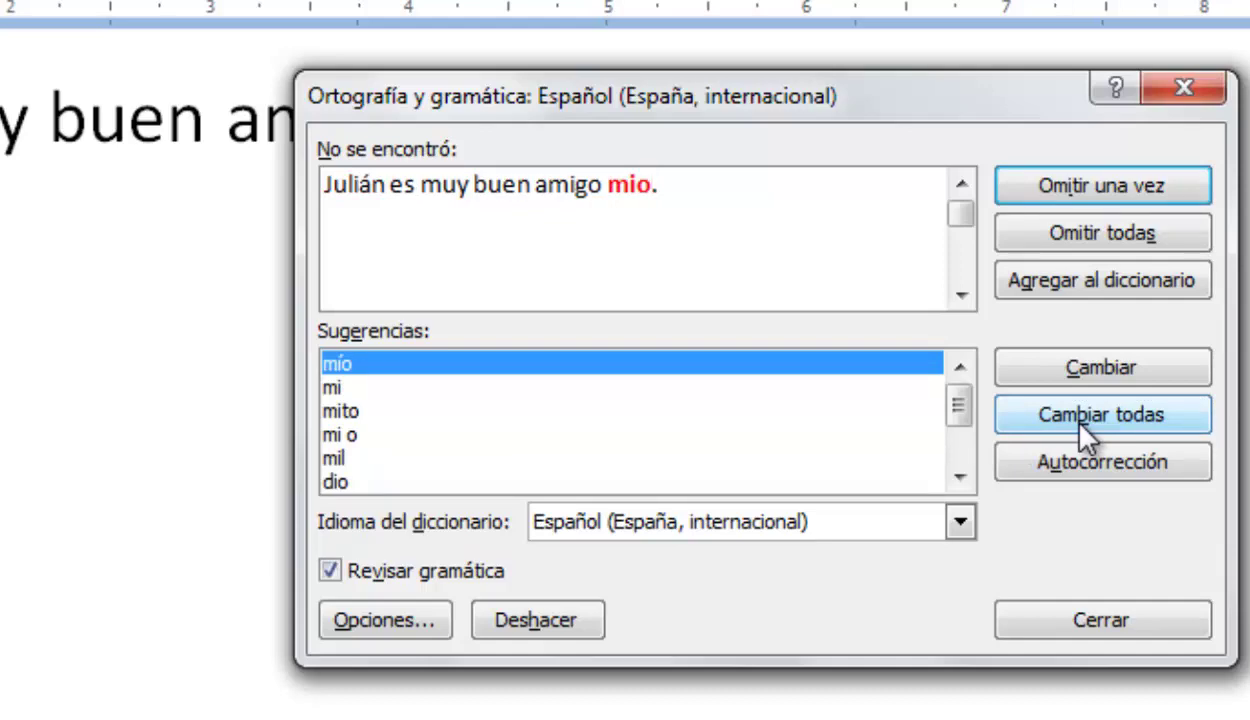
left_click(1053, 411)
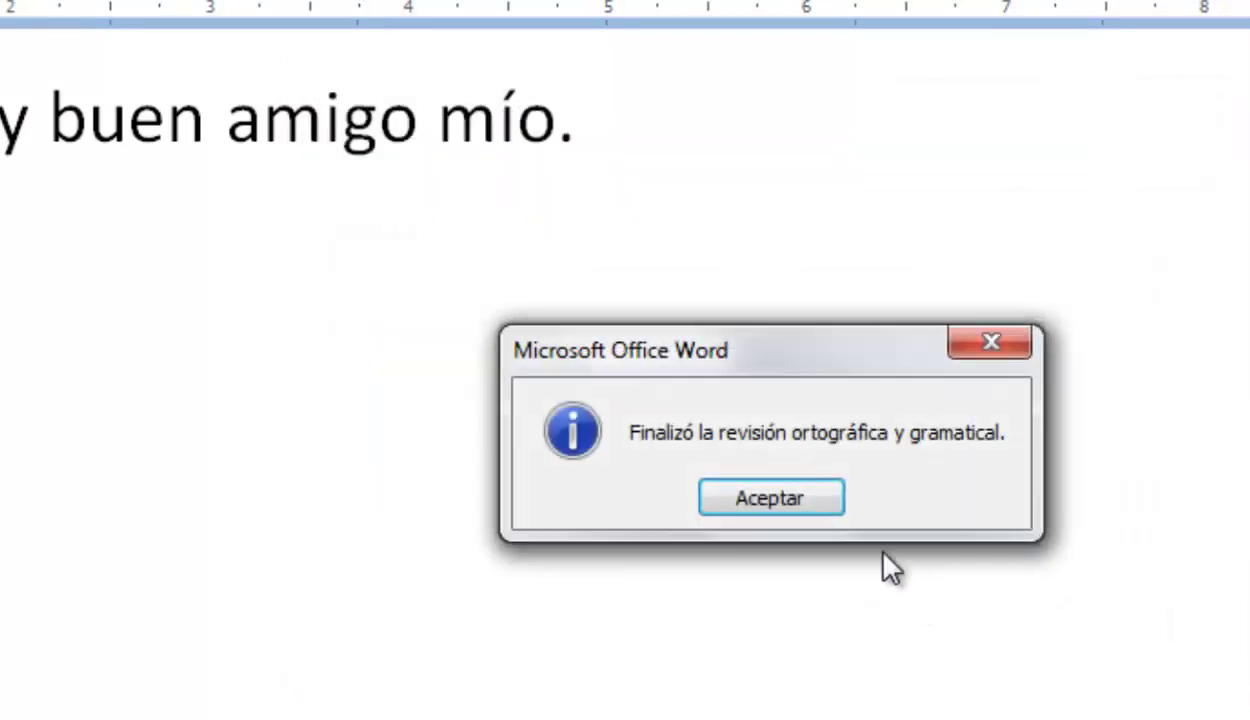
- Dismiss the Finalizó la revisión message and scroll back up to the corrected sentences
left_click(810, 505)
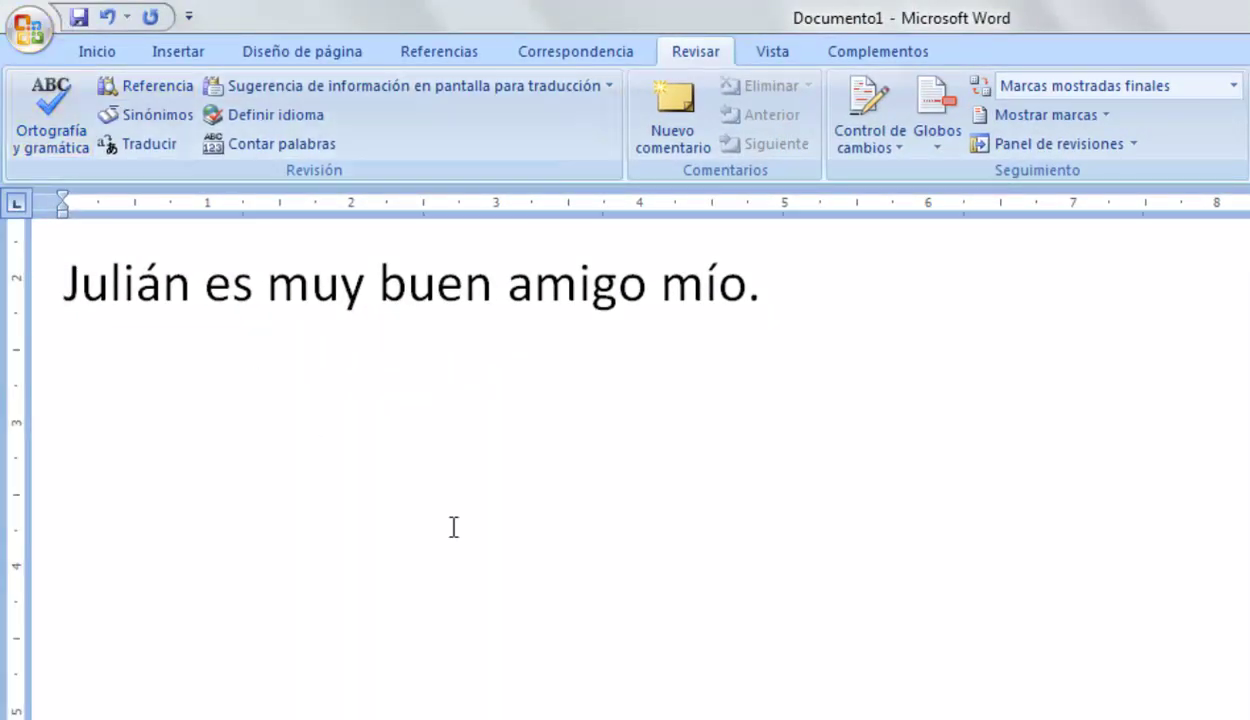
scroll(660, 500, "up", 3)
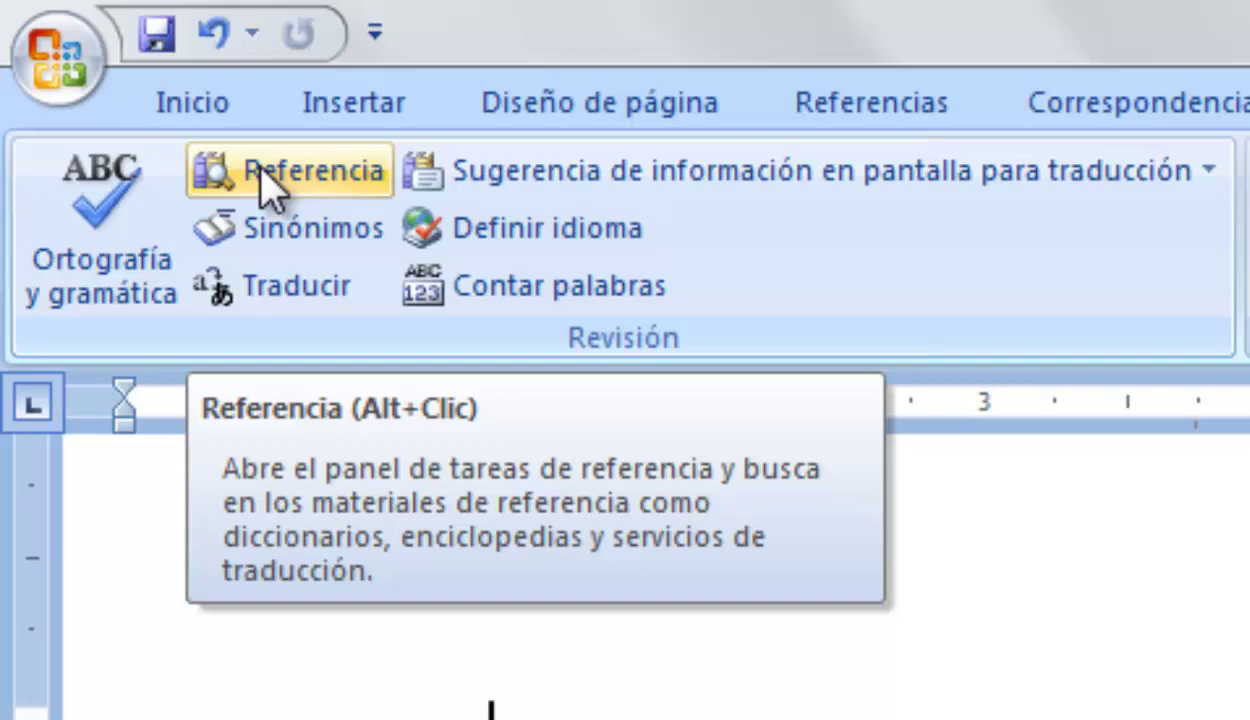
- Look up sábado in the Real Academia Española dictionary and widen the Research pane
left_click(268, 175)
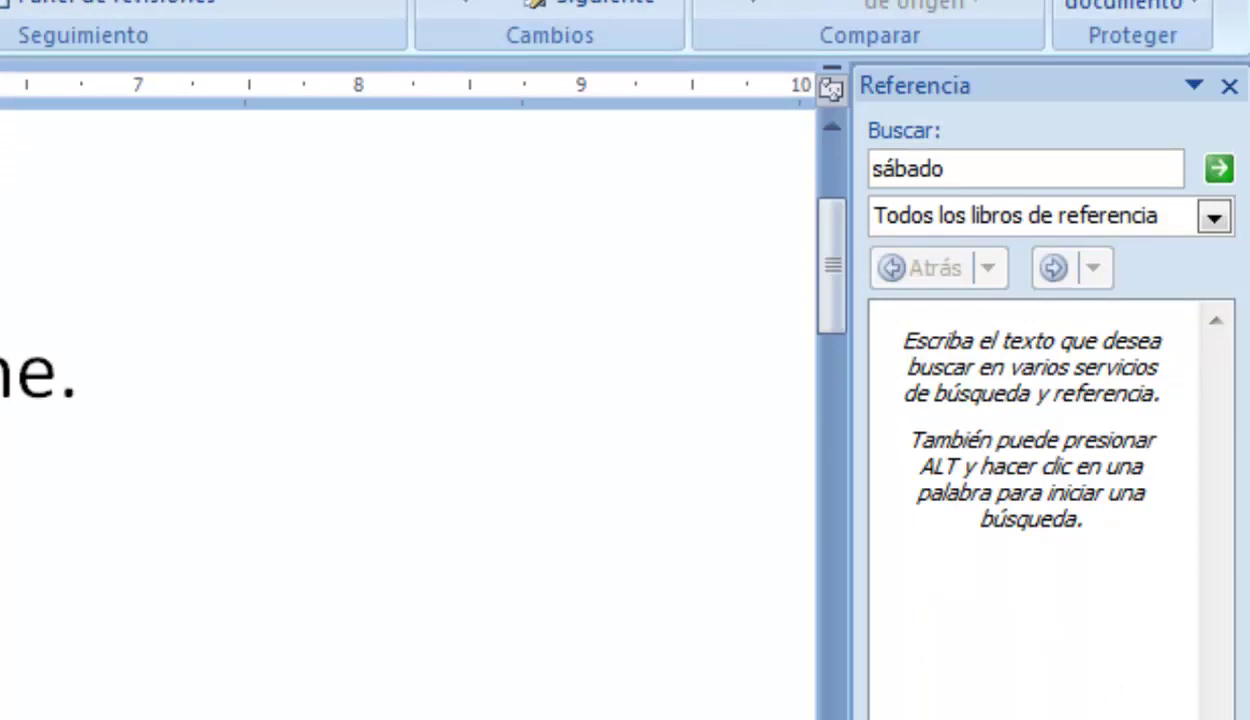
double_click(999, 176)
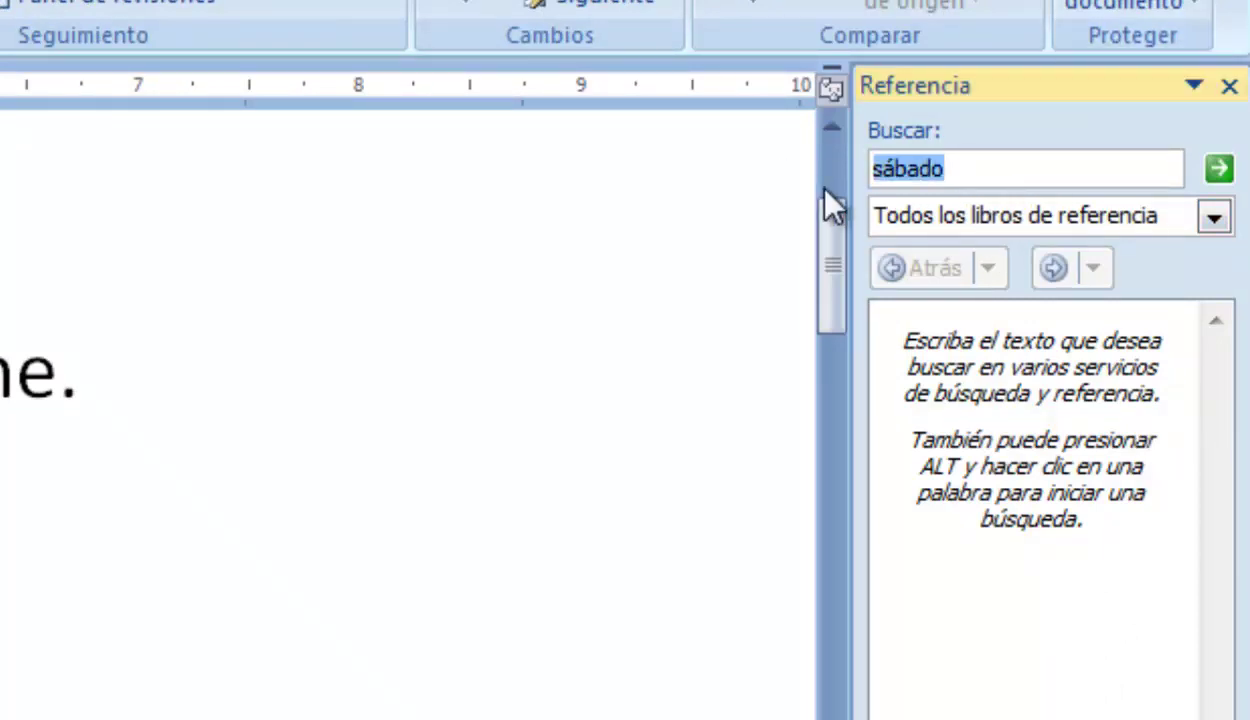
left_click(975, 176)
left_click(1212, 218)
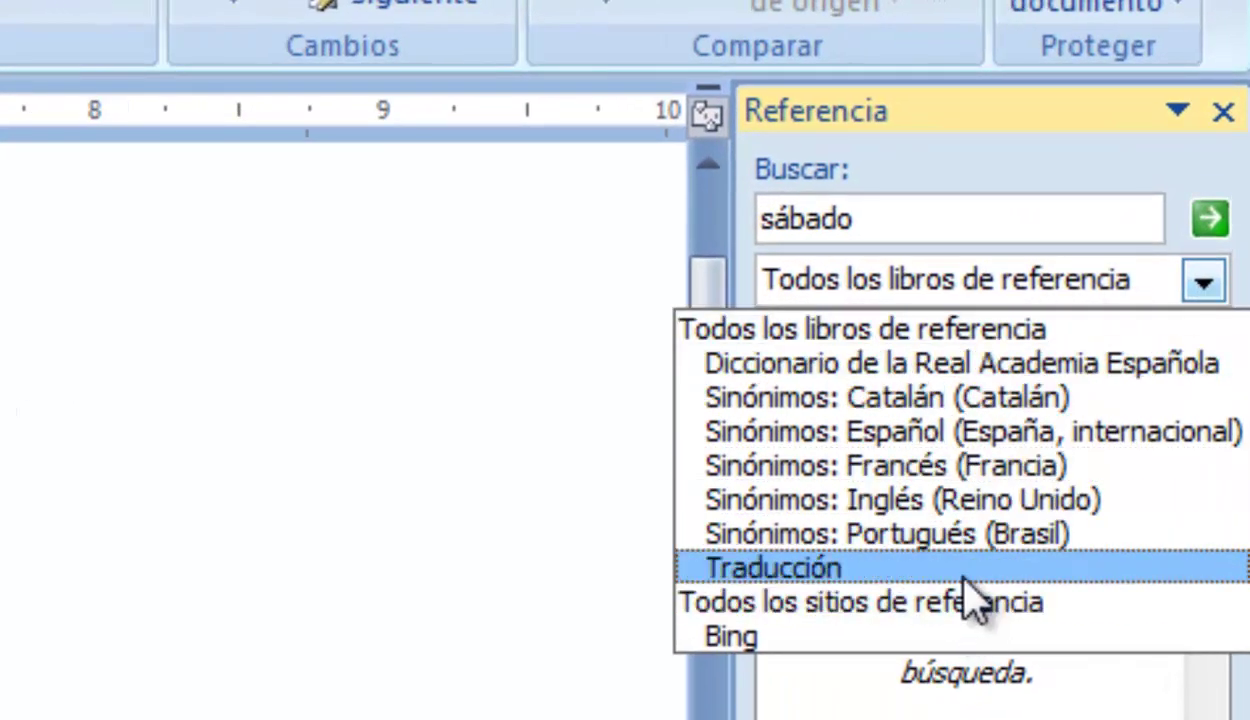
left_click(911, 370)
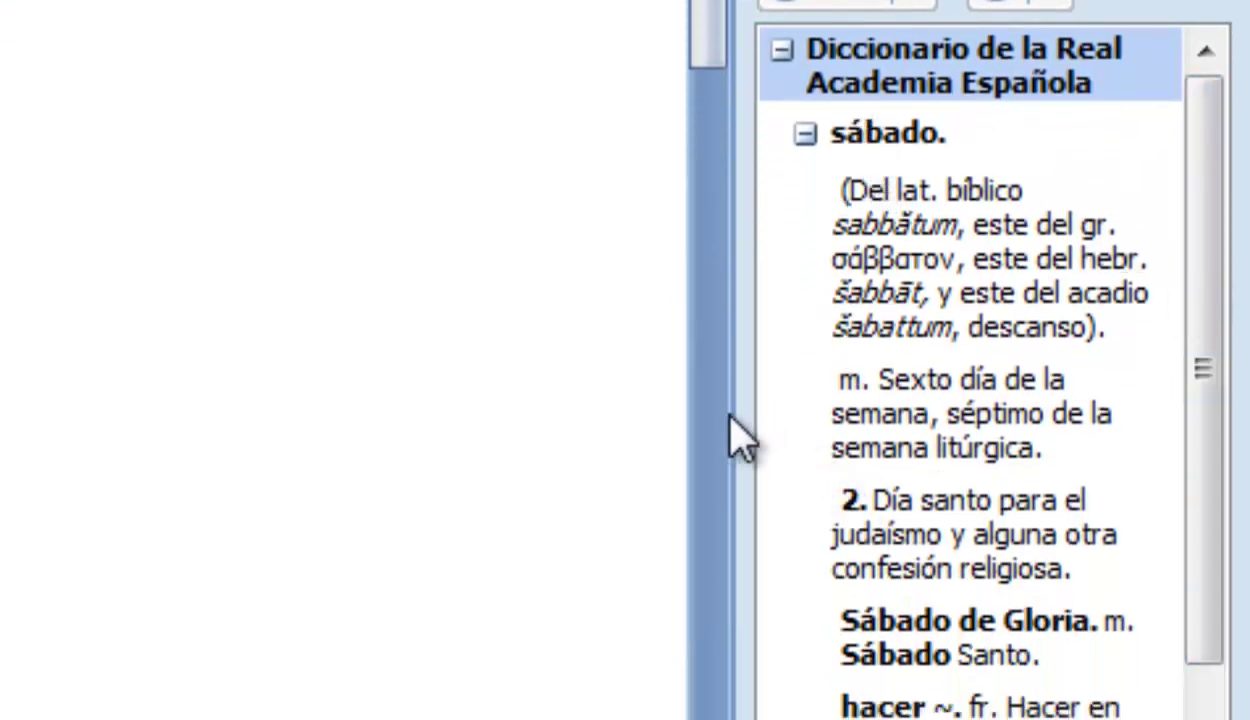
left_click_drag(735, 414, 540, 412)
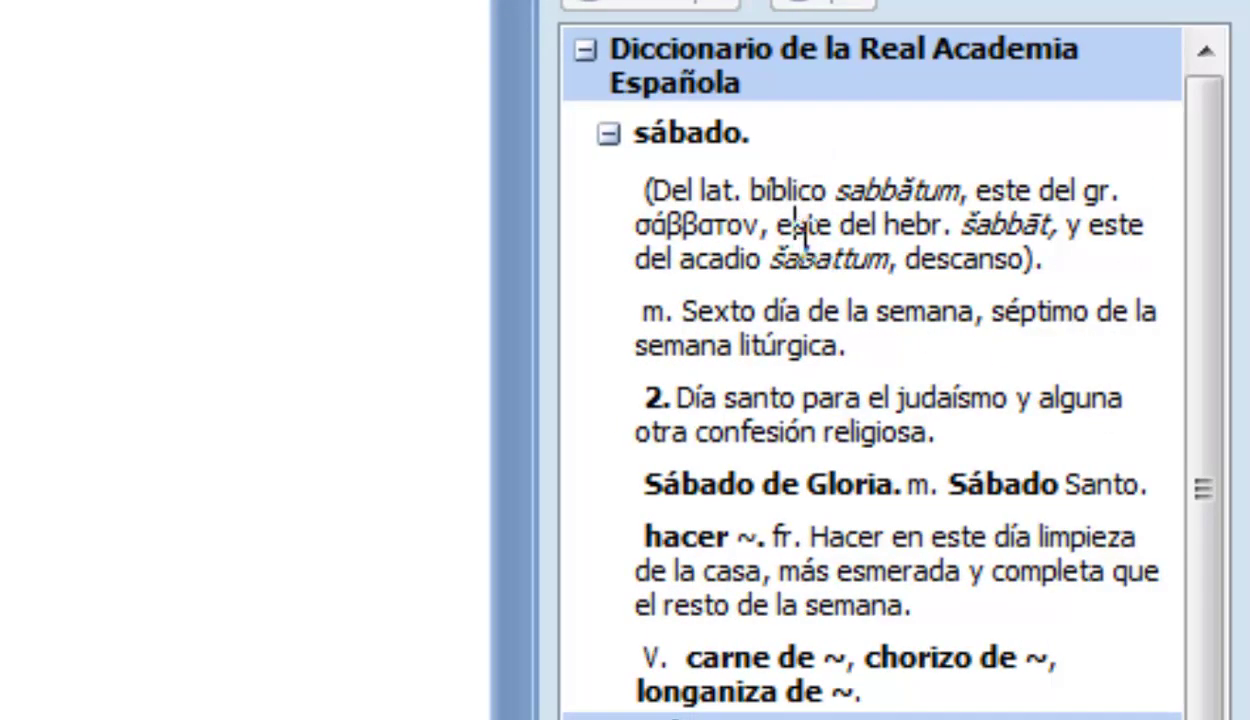
- Select the word grande in 'El perro grande es muy bueno.'
scroll(890, 230, "down", 2)
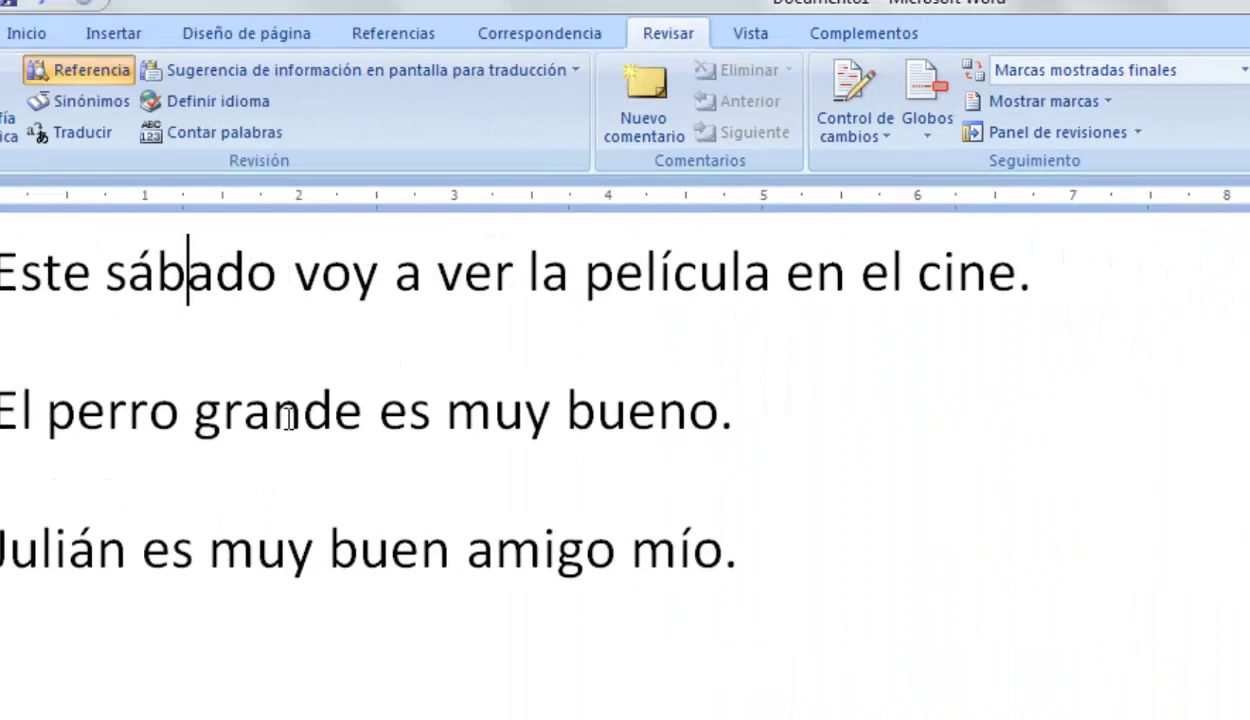
double_click(400, 450)
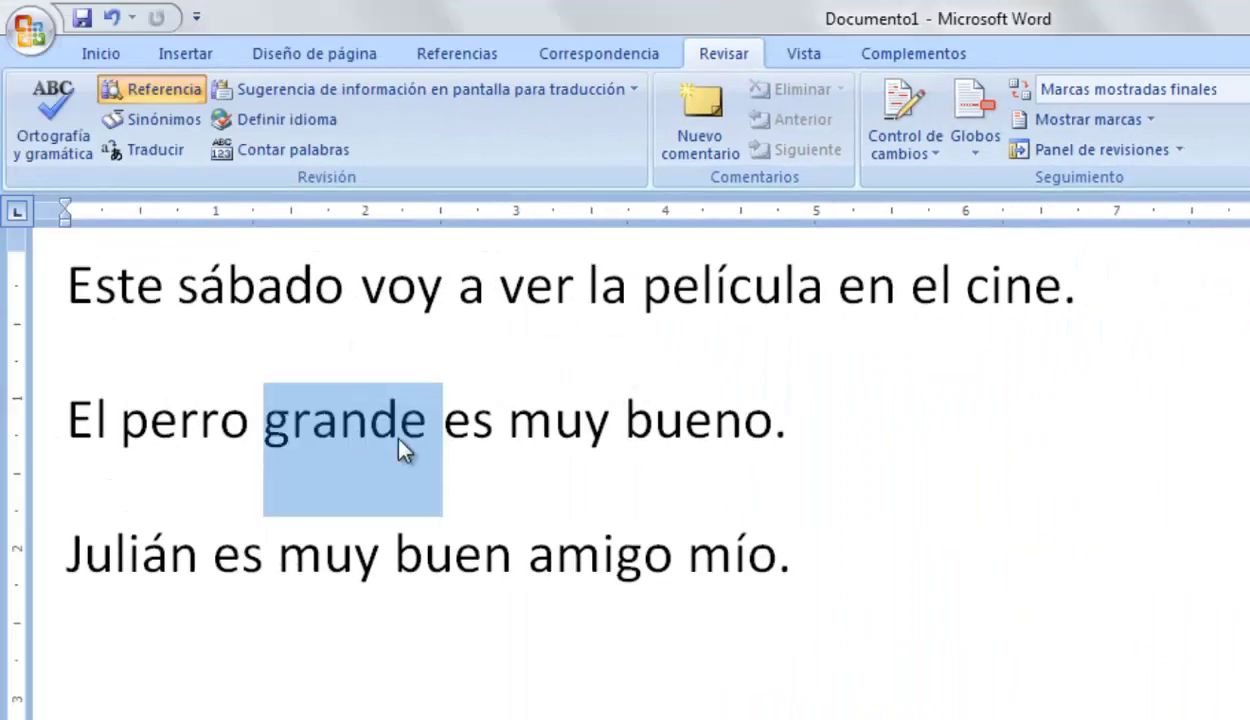
left_click(415, 440)
left_click(335, 420)
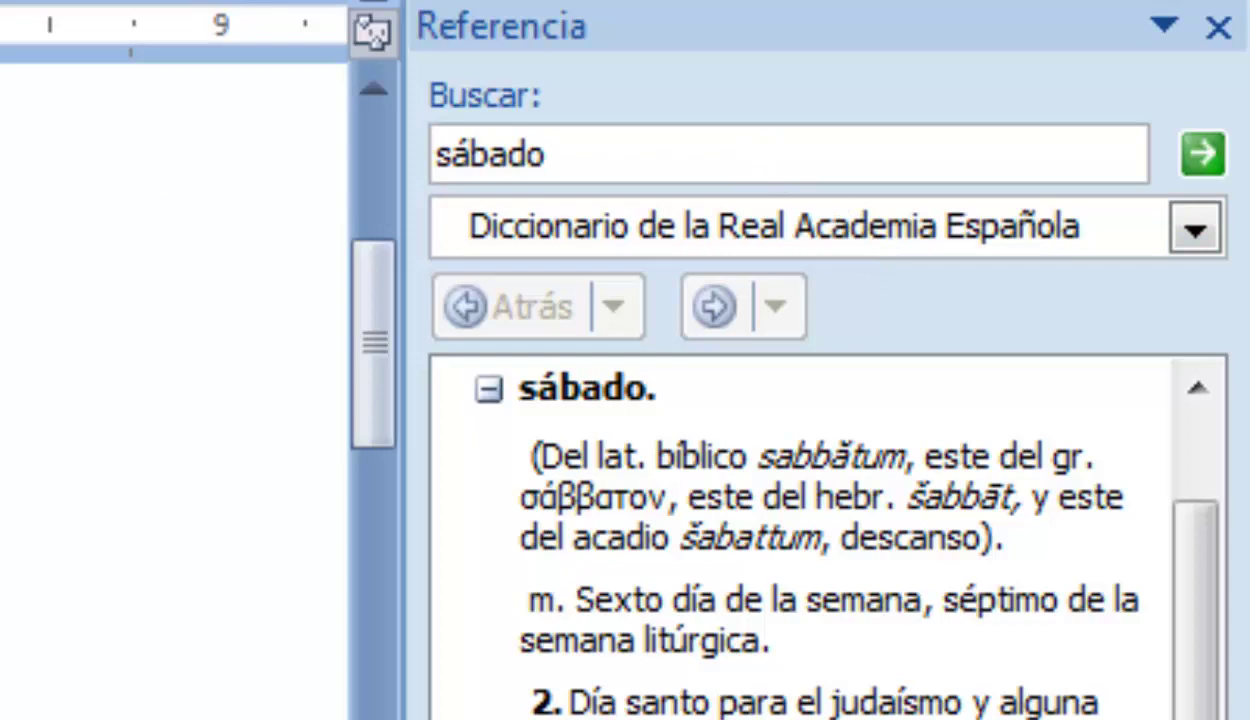
- Replace sábado with 'grande' in the lookup field and read its Real Academia Española definitions
left_click(583, 155)
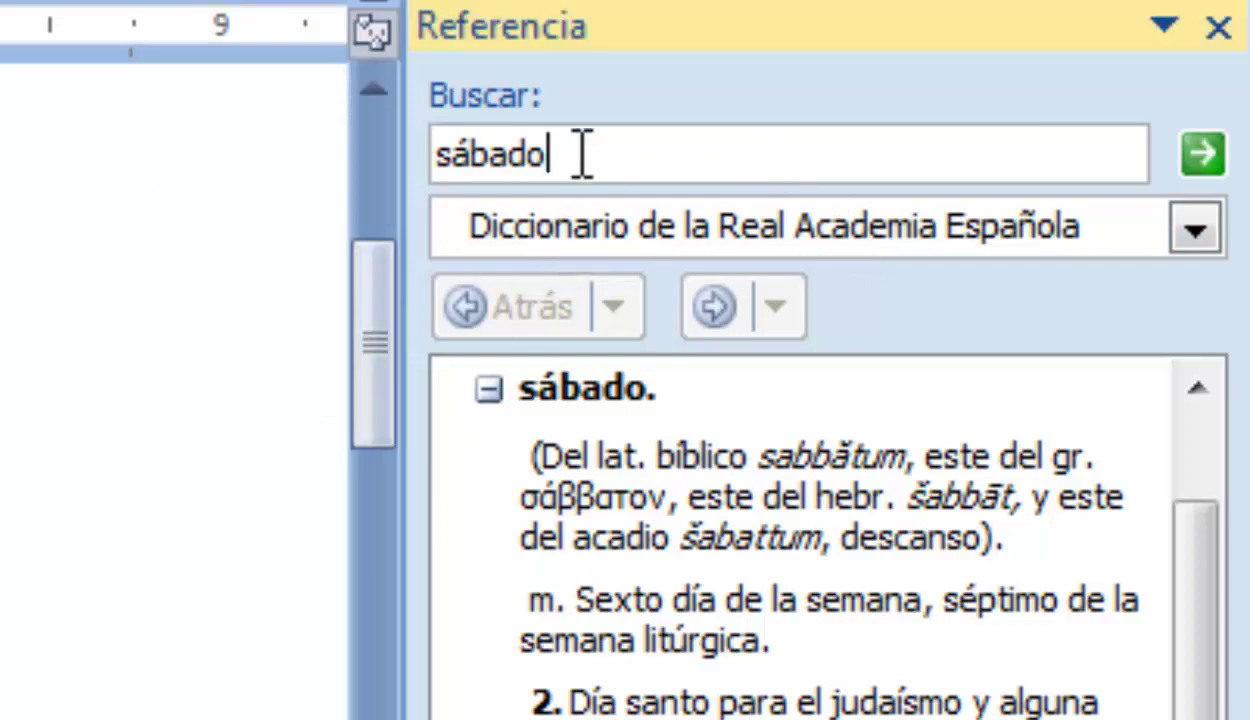
double_click(583, 155)
type("gra")
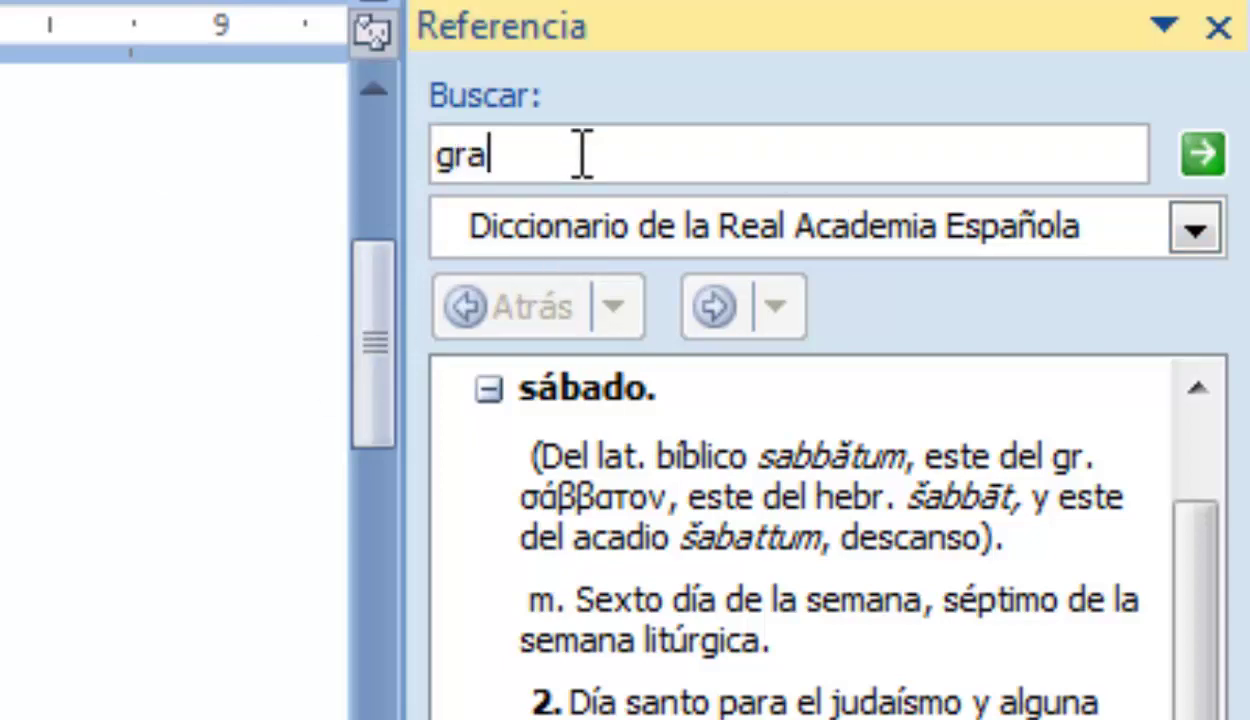
type("nde")
key("Return")
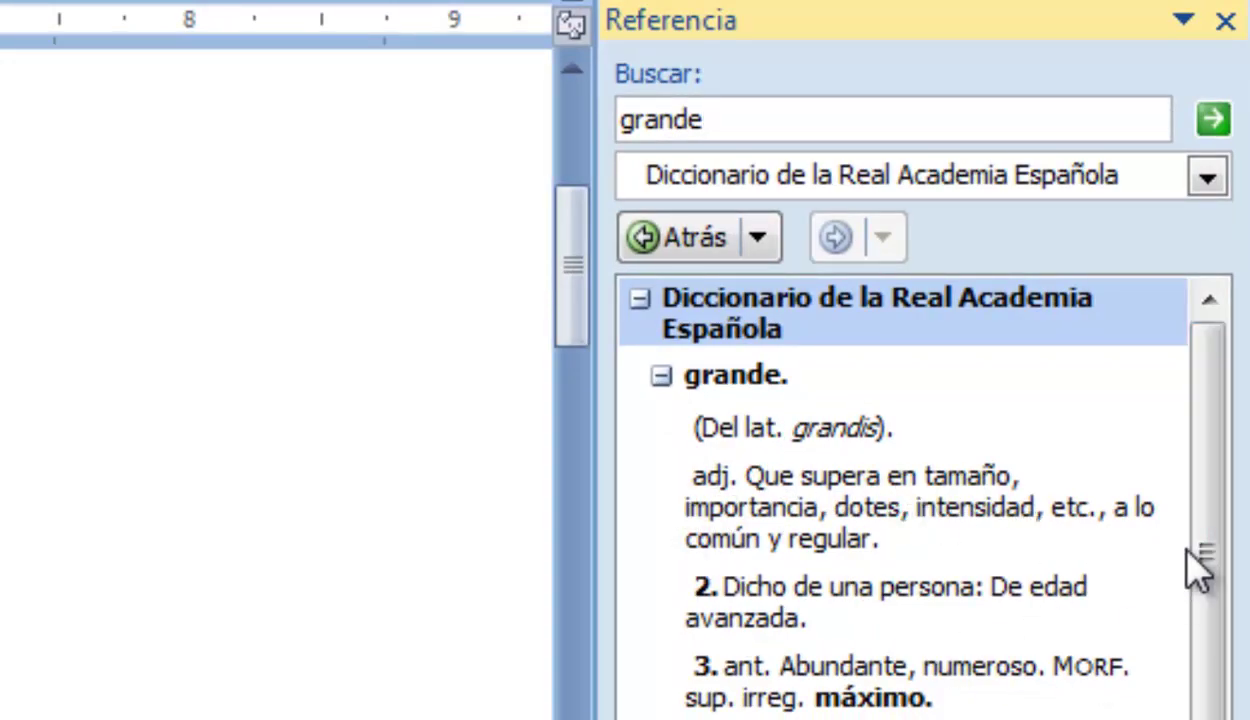
mouse_move(1205, 575)
left_mouse_down()
mouse_move(1210, 715)
mouse_move(1222, 391)
left_mouse_up()
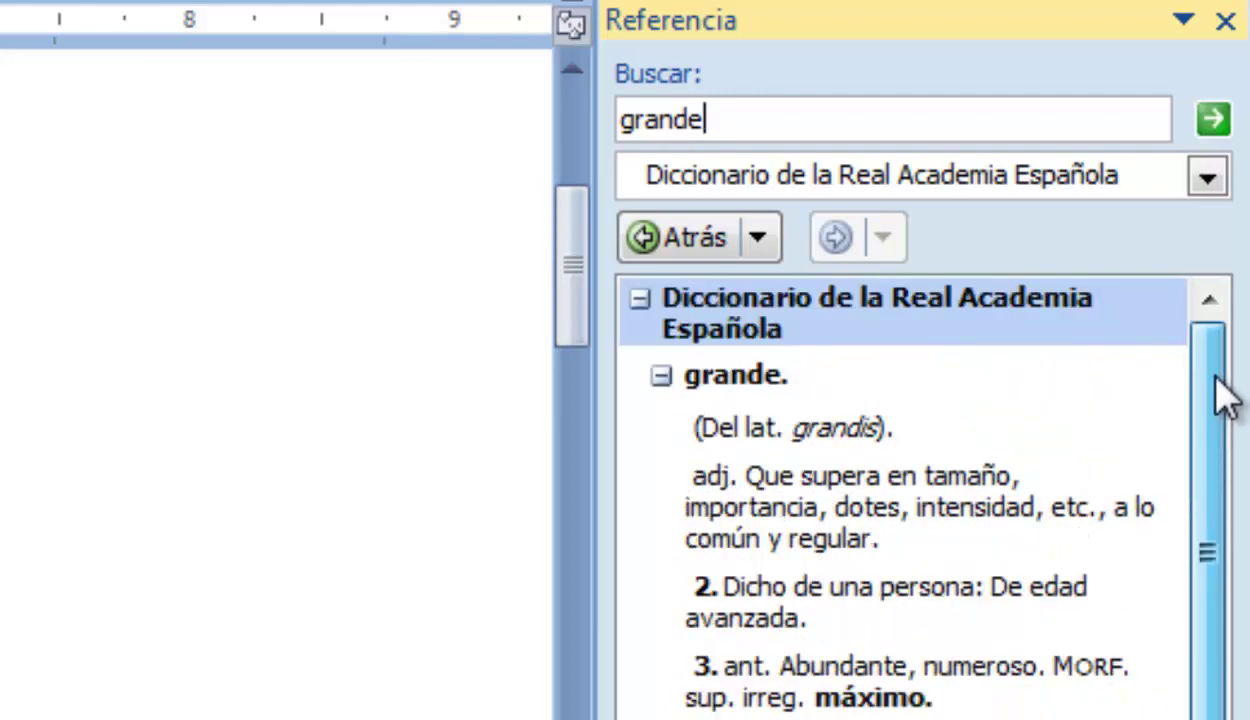
left_click(1210, 180)
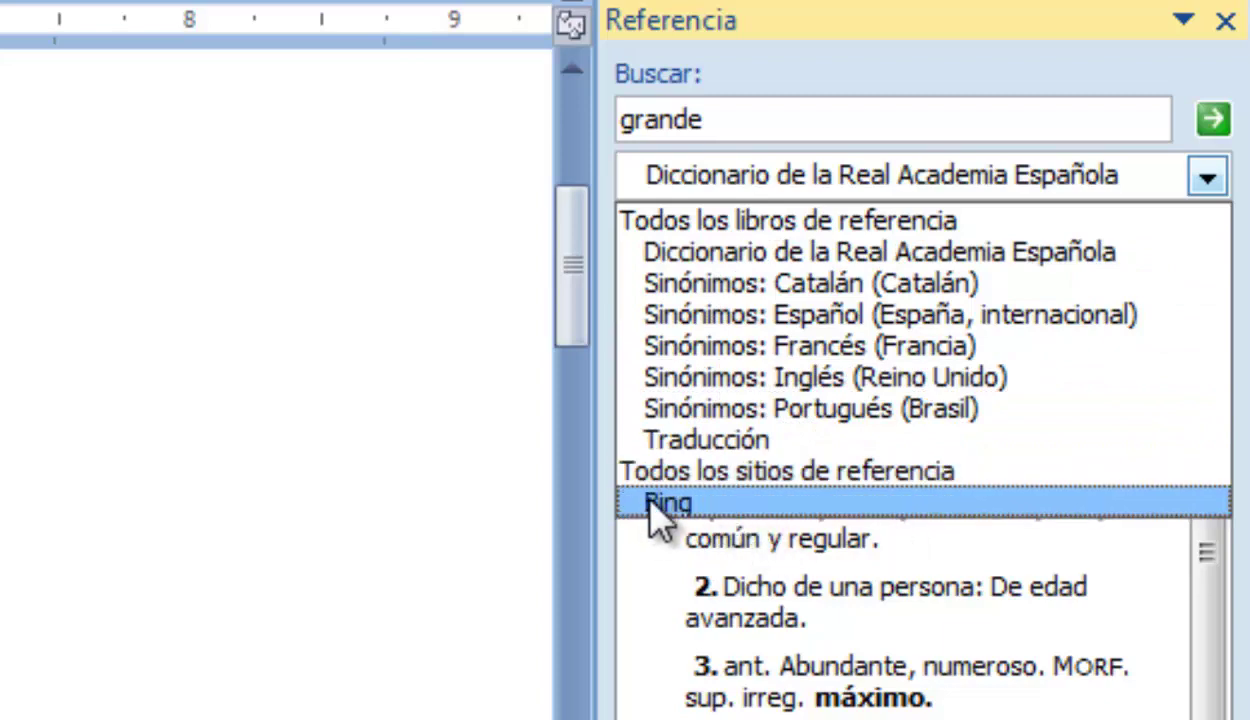
- Show synonyms for grande using the Sinónimos: Español (España, internacional) source
left_click(1207, 180)
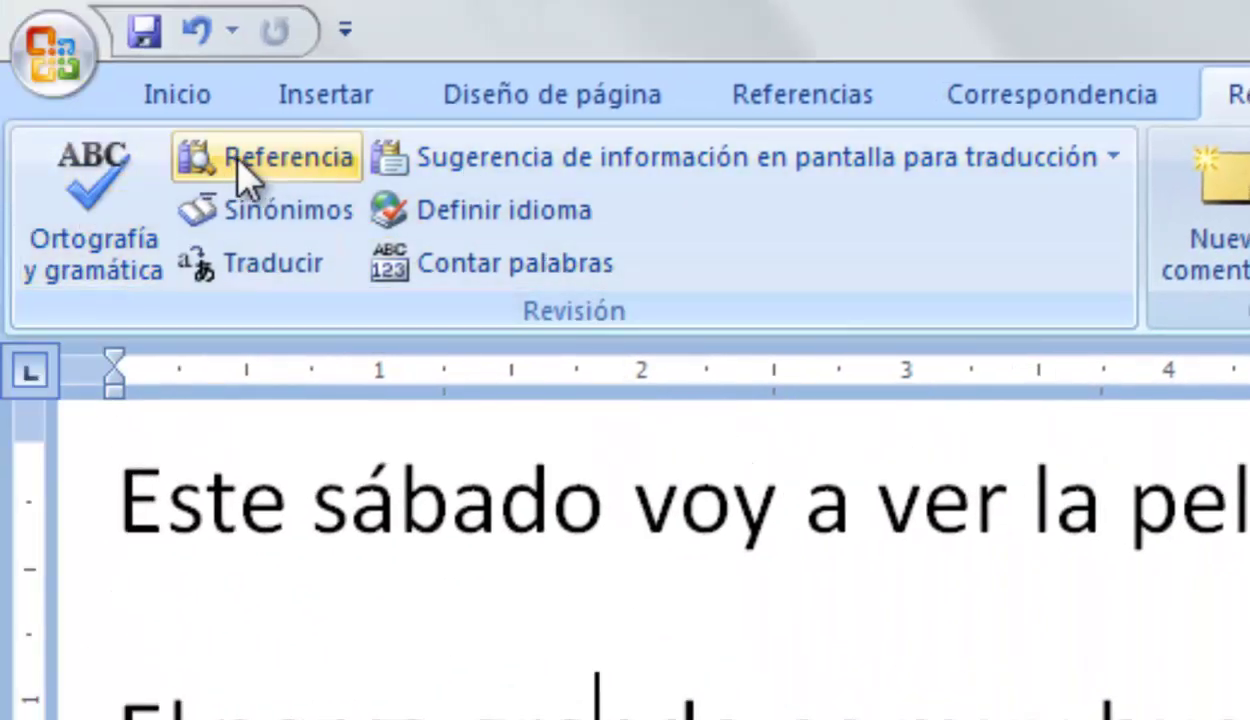
left_click(267, 213)
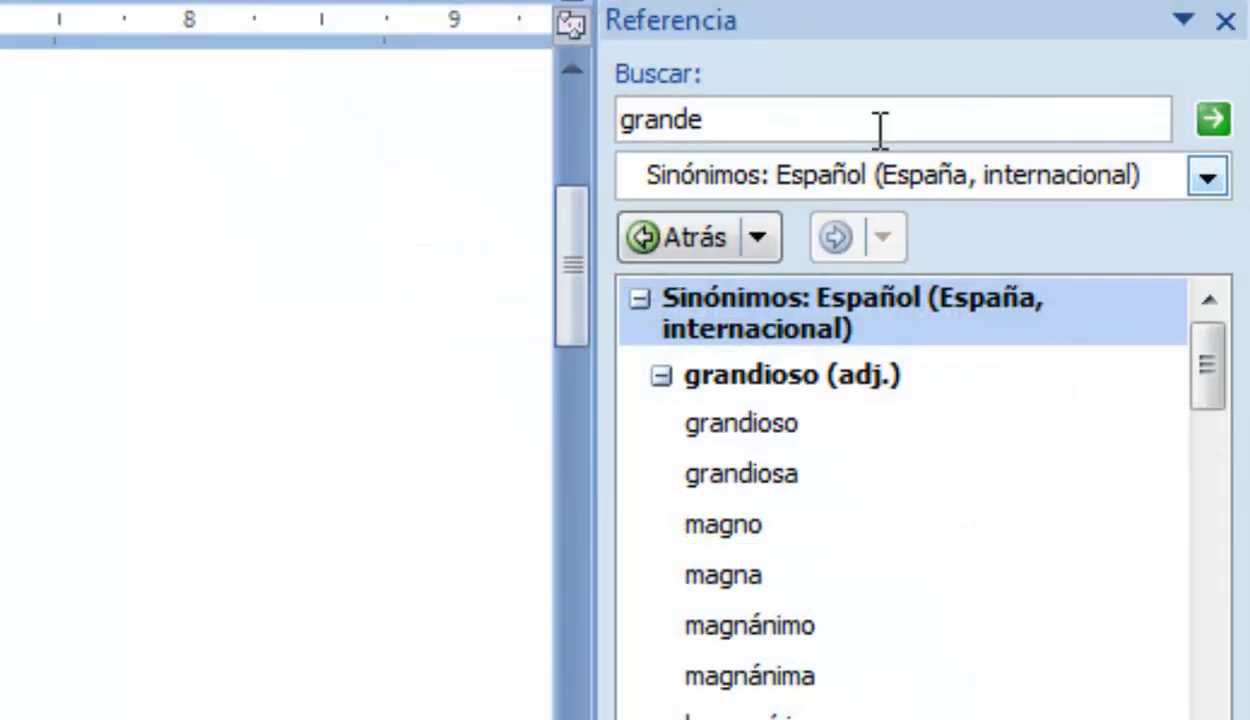
mouse_move(790, 428)
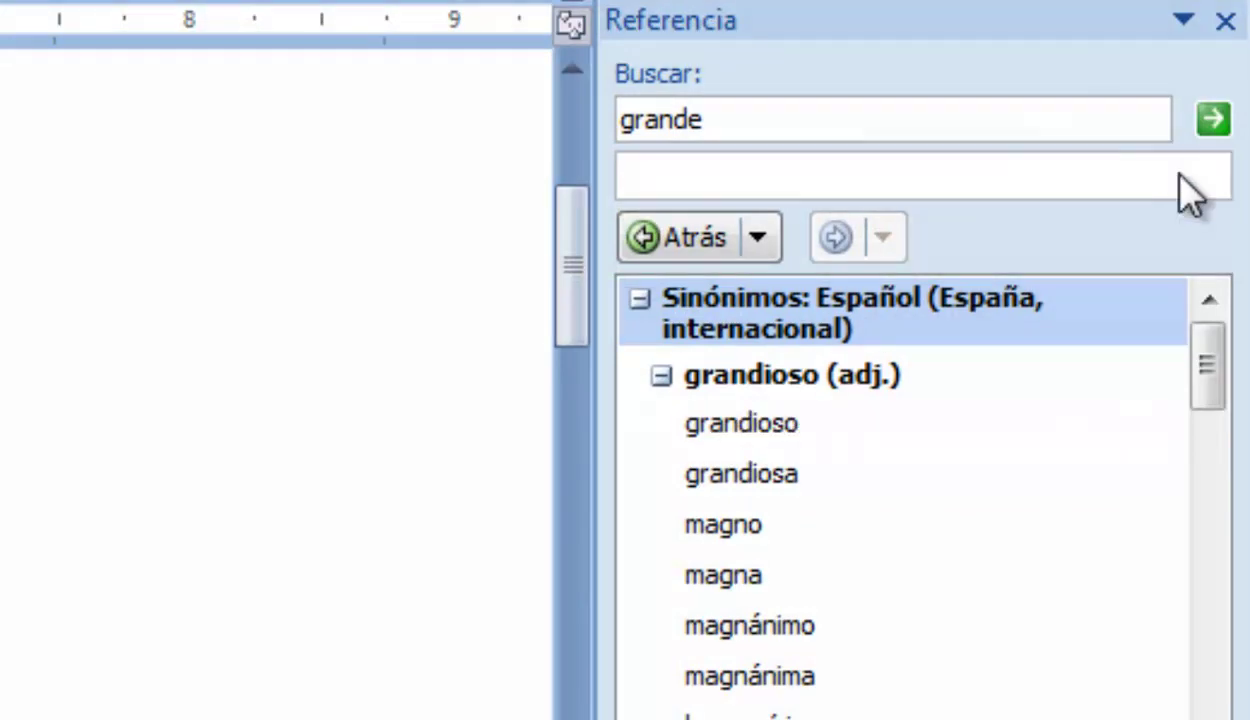
left_click(1207, 178)
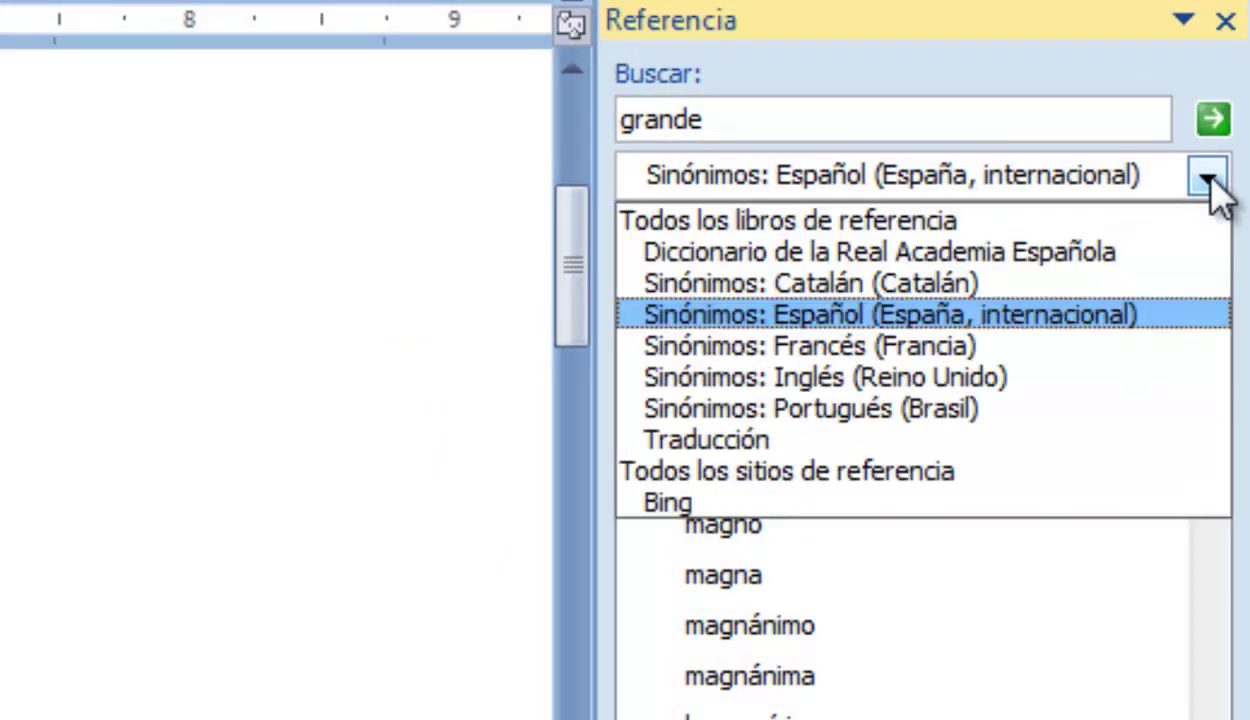
left_click(886, 314)
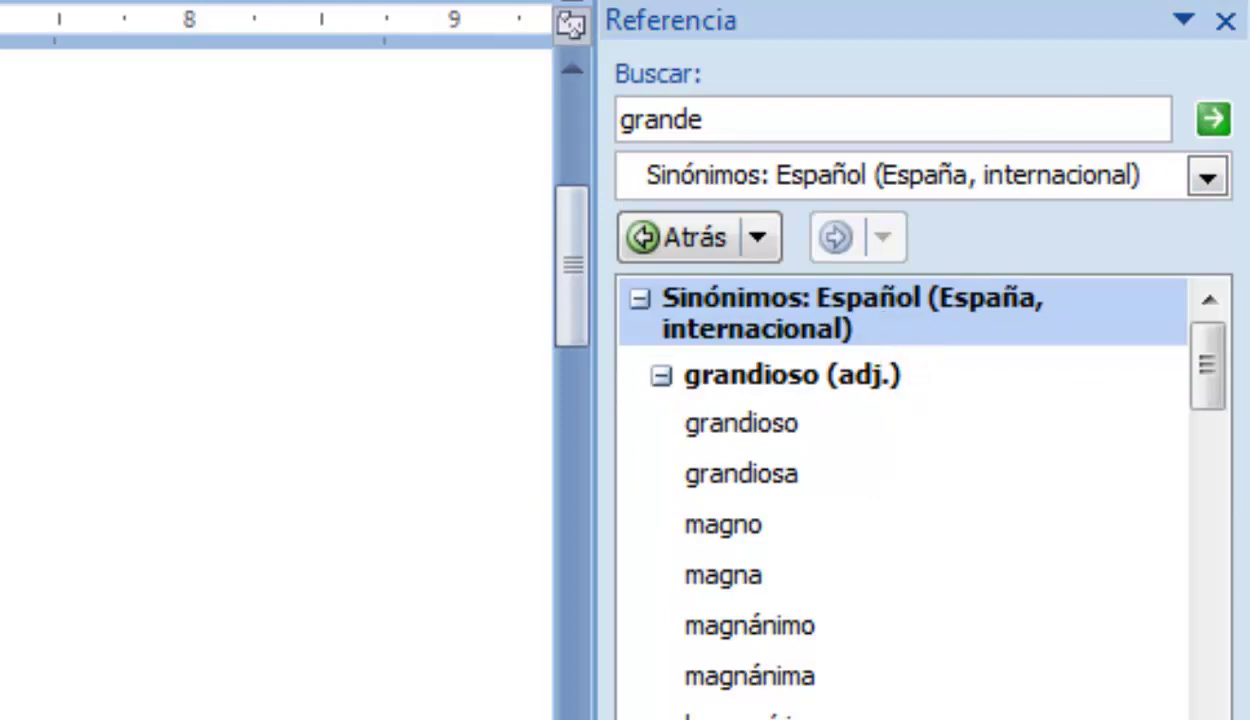
mouse_move(790, 530)
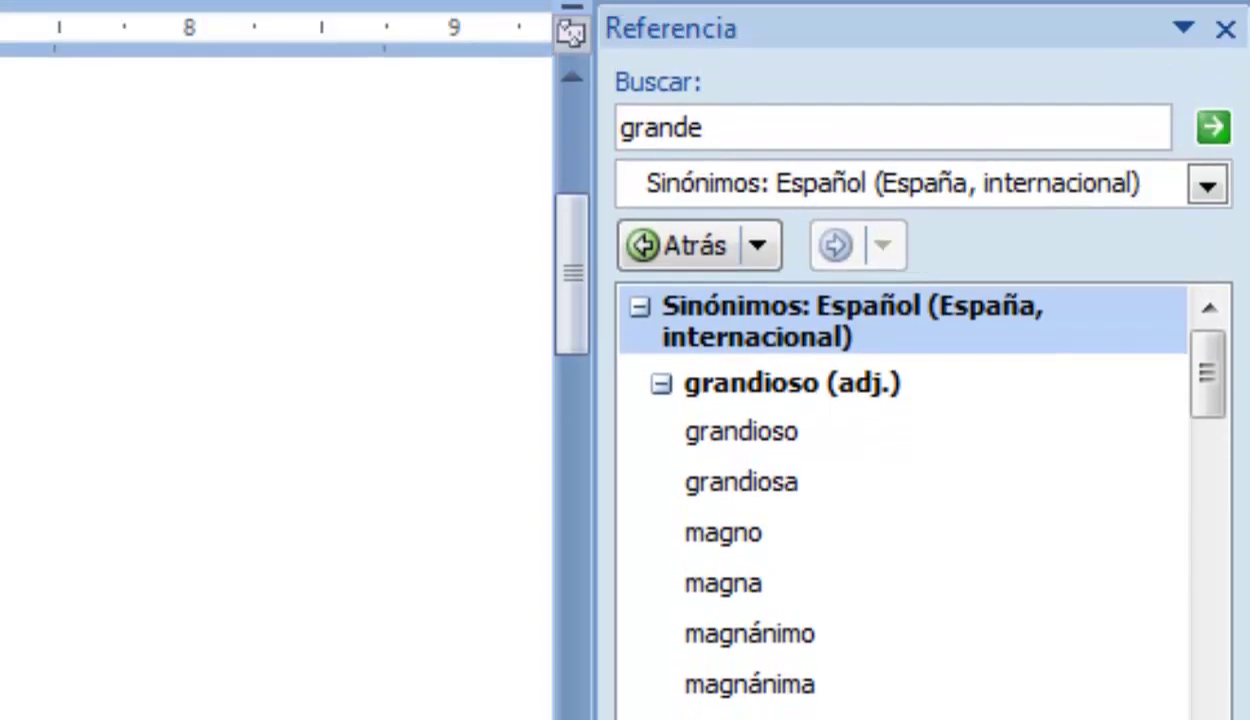
- Replace grande with pasted 'bueno' in the lookup field and search its synonyms
double_click(664, 137)
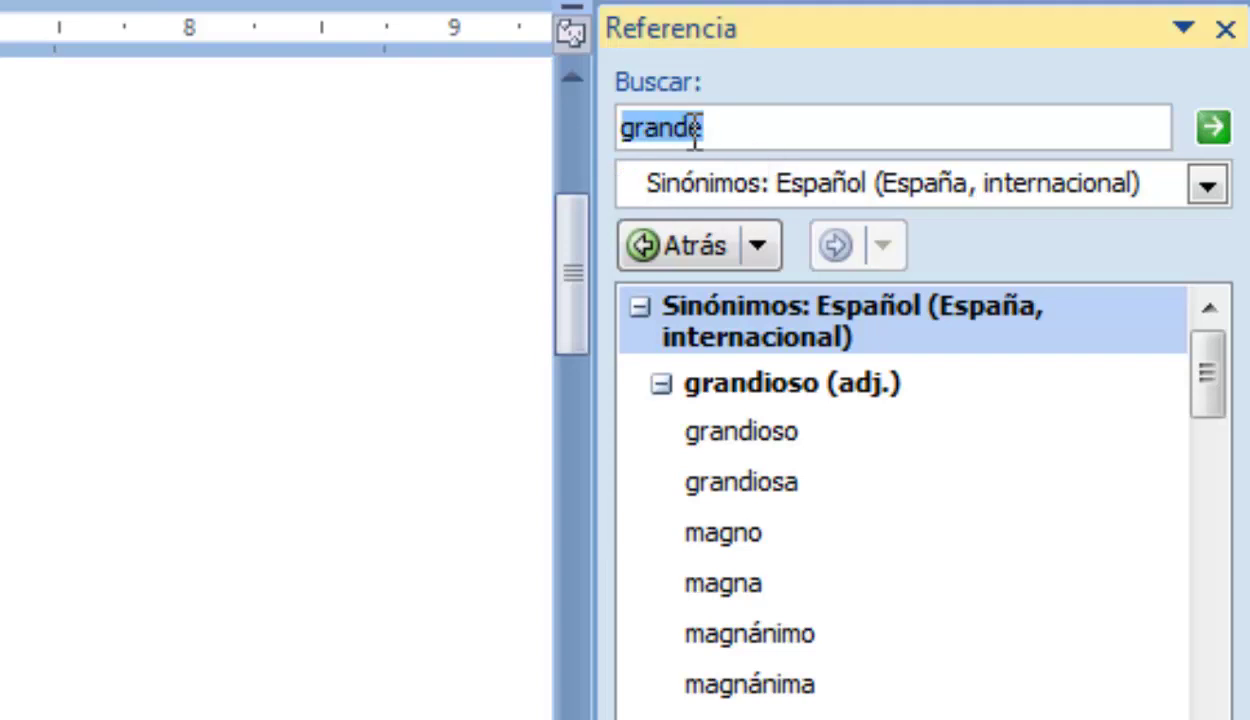
right_click(695, 130)
left_click(777, 118)
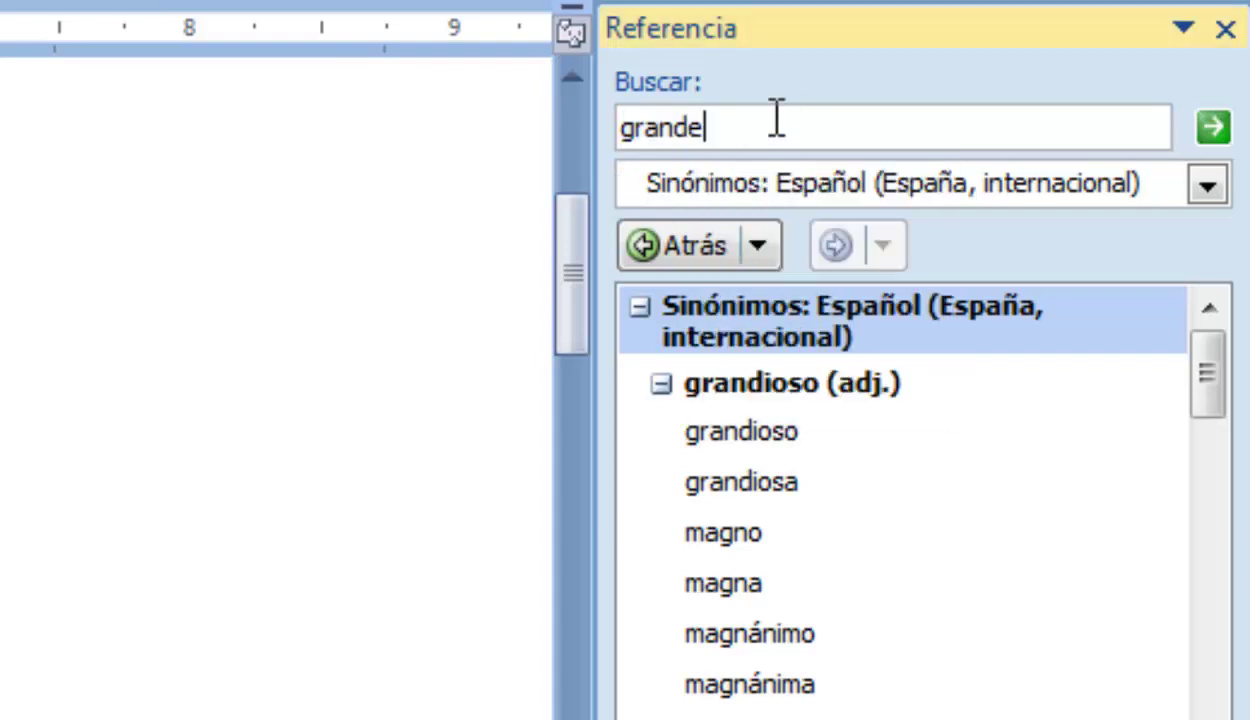
left_click_drag(777, 118, 474, 117)
key("Delete")
right_click(680, 117)
left_click(776, 268)
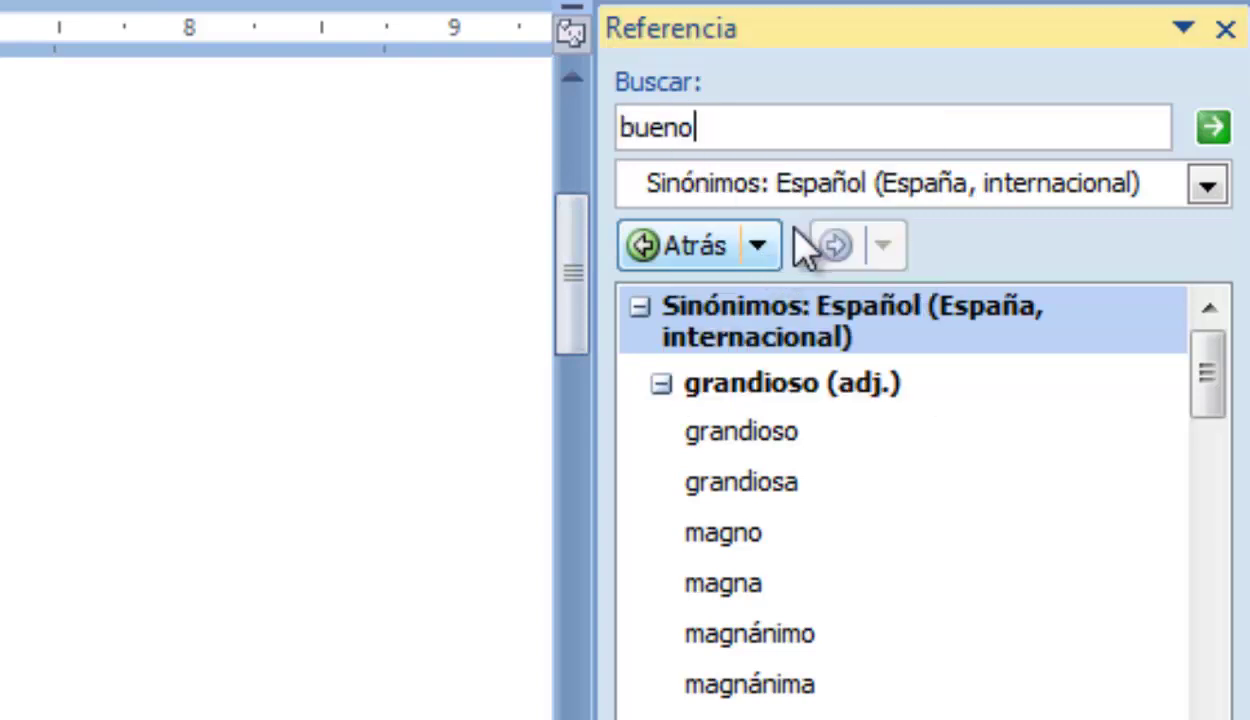
left_click(1219, 125)
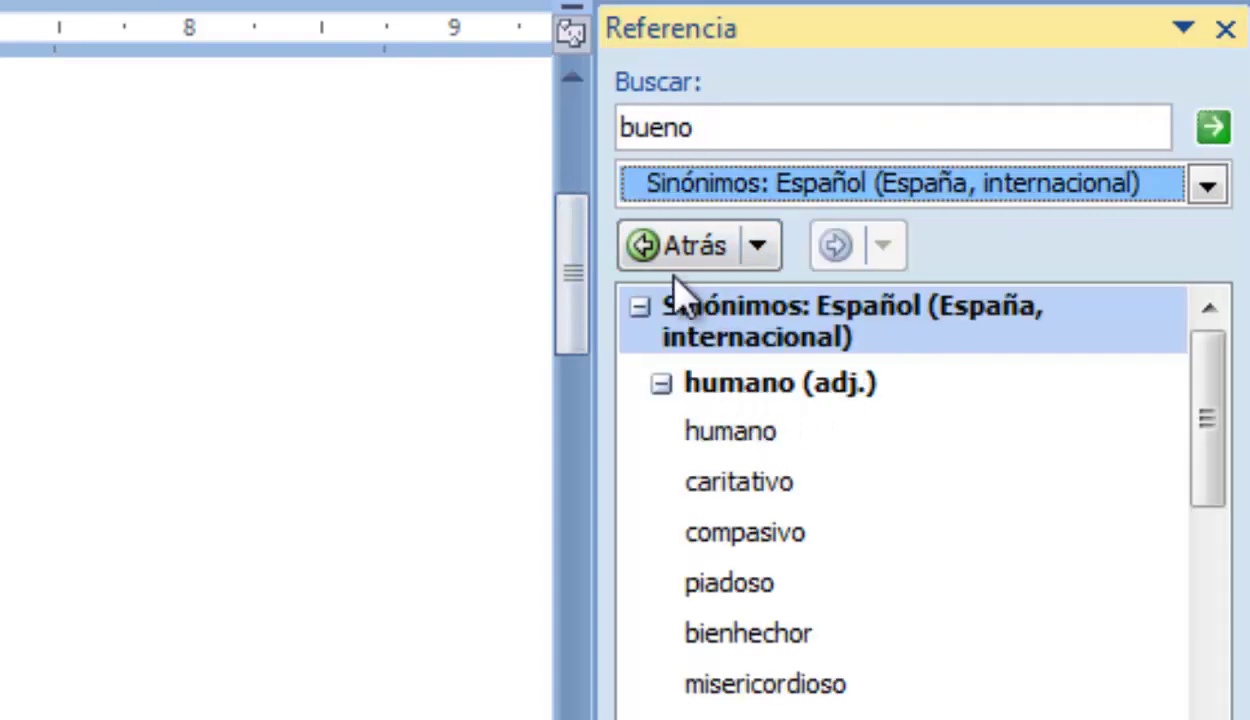
- Browse synonyms via humano and insert tierno in place of bueno in the document
mouse_move(752, 446)
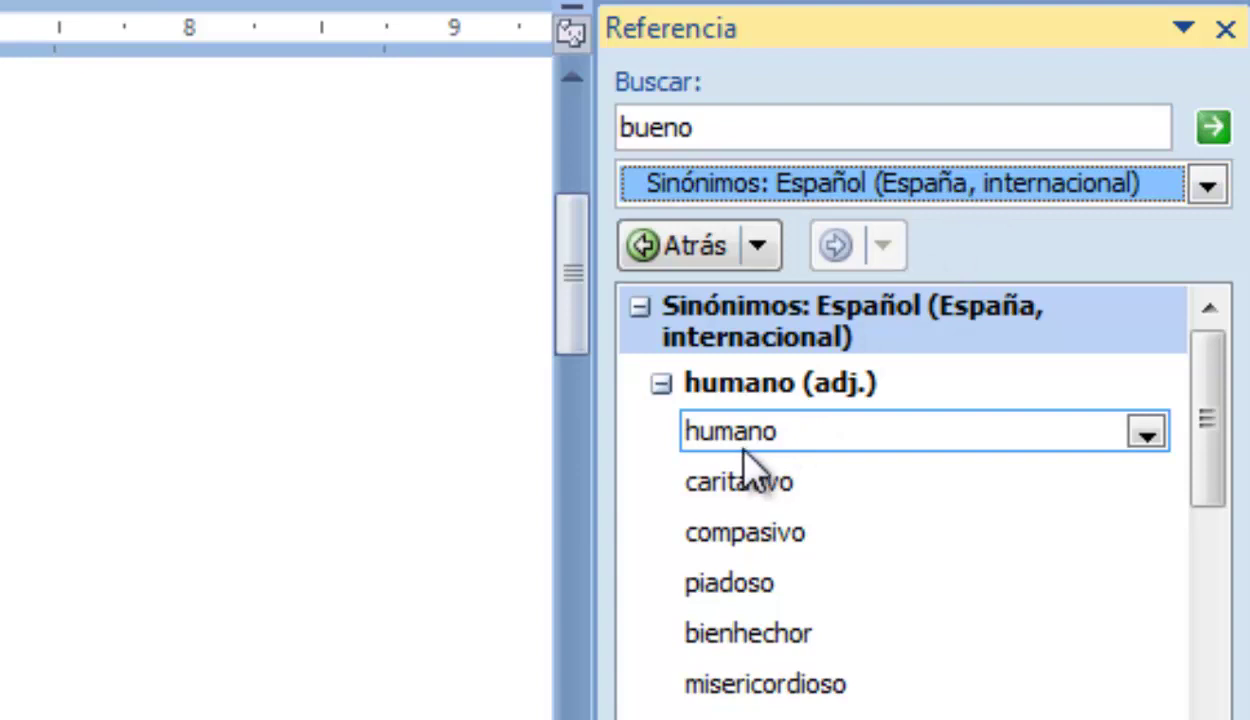
left_click(1147, 482)
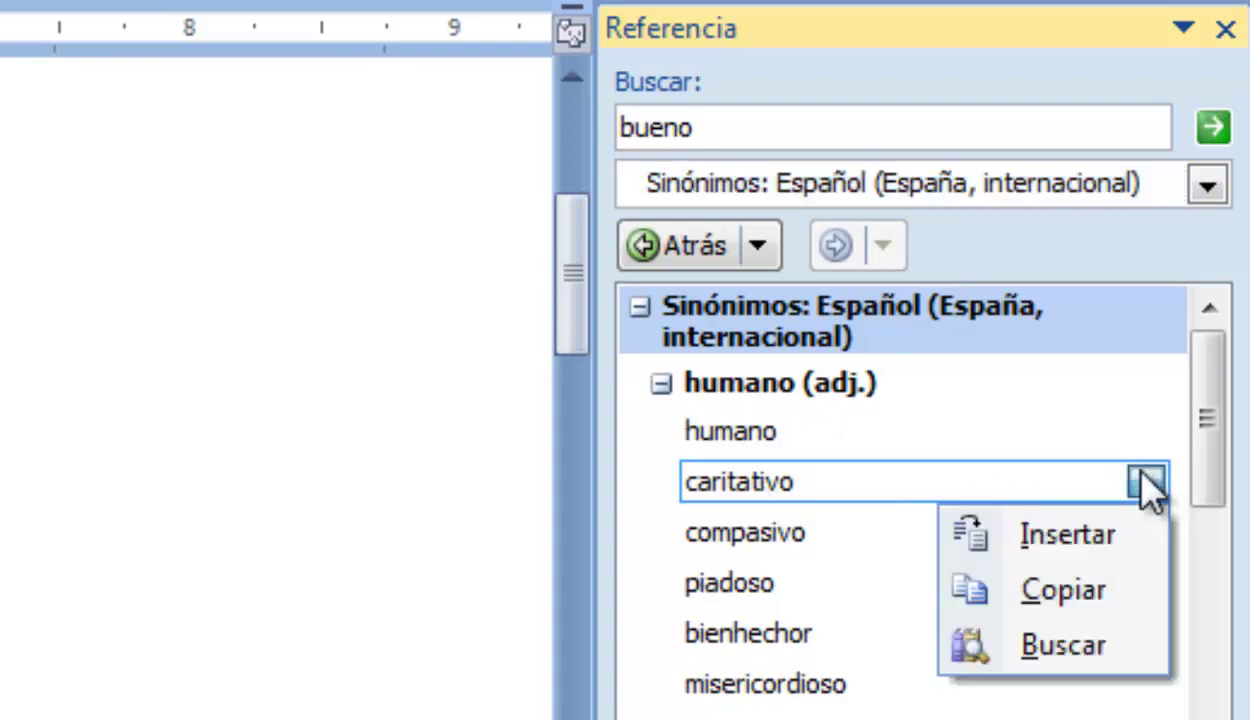
left_click(1080, 441)
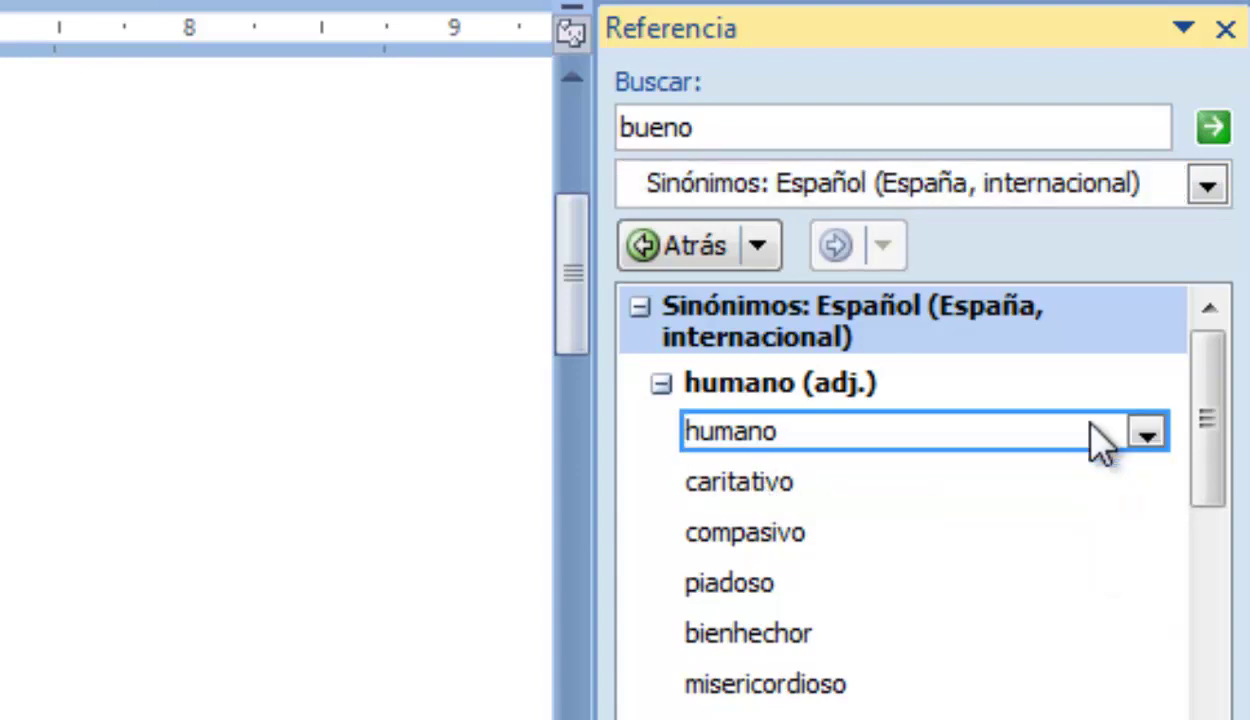
left_click(1115, 438)
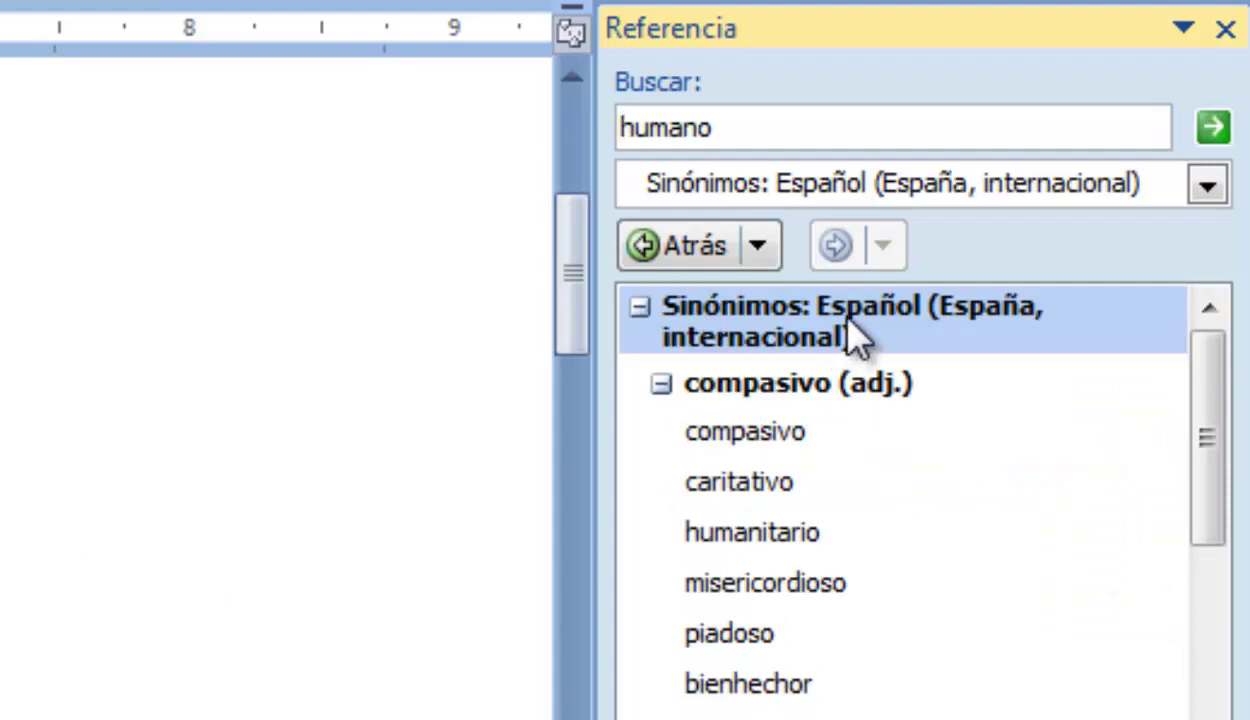
mouse_move(845, 495)
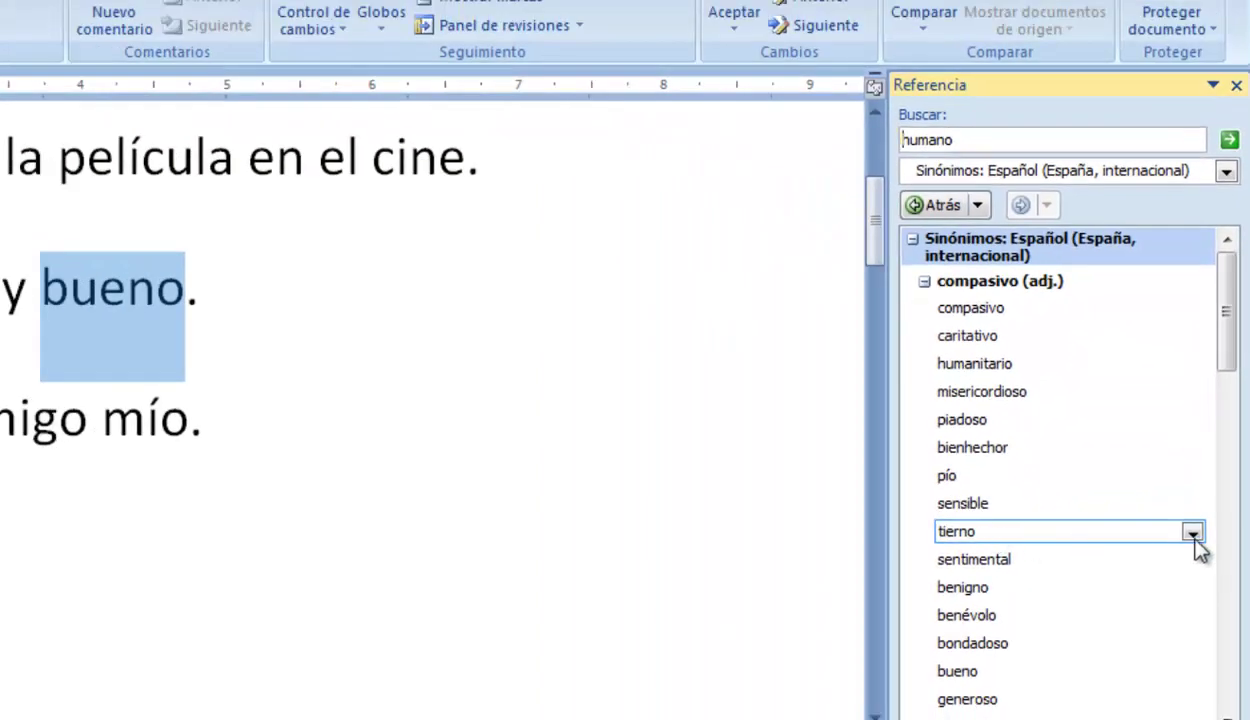
left_click(1193, 534)
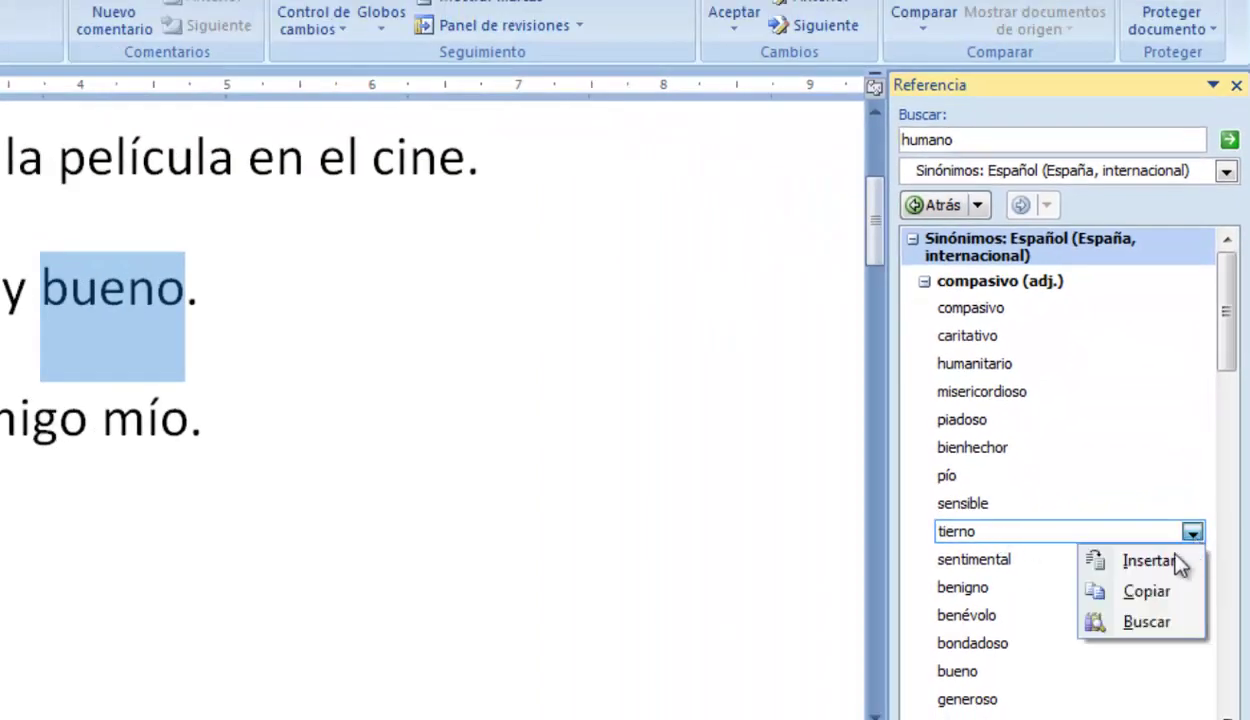
left_click(1157, 563)
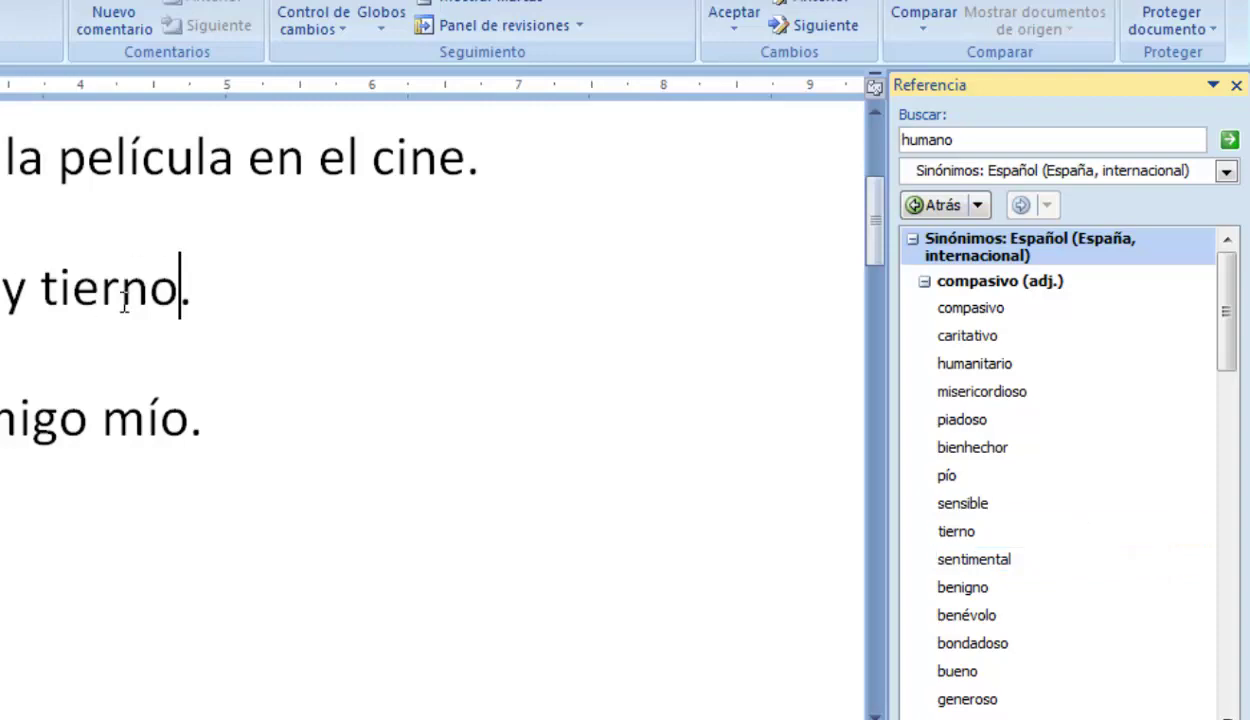
- Reopen the Research pane with the Traducción service, Spanish to English (United States)
left_click(1236, 85)
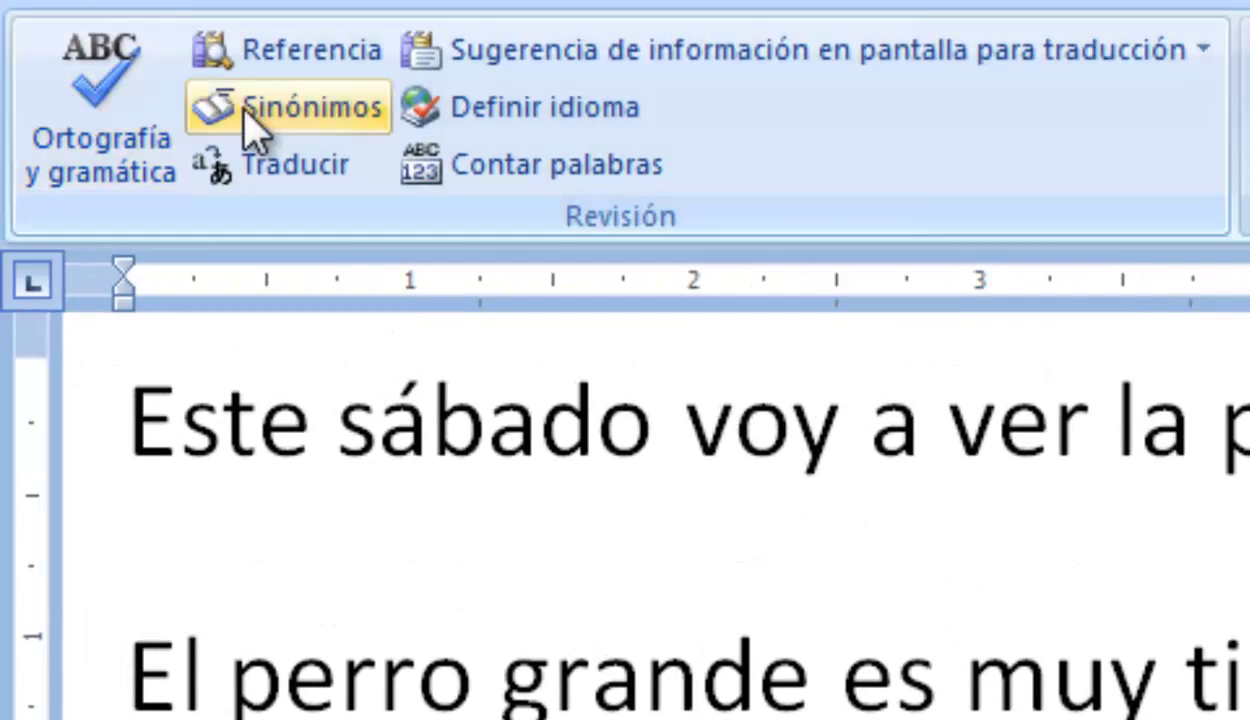
left_click(252, 168)
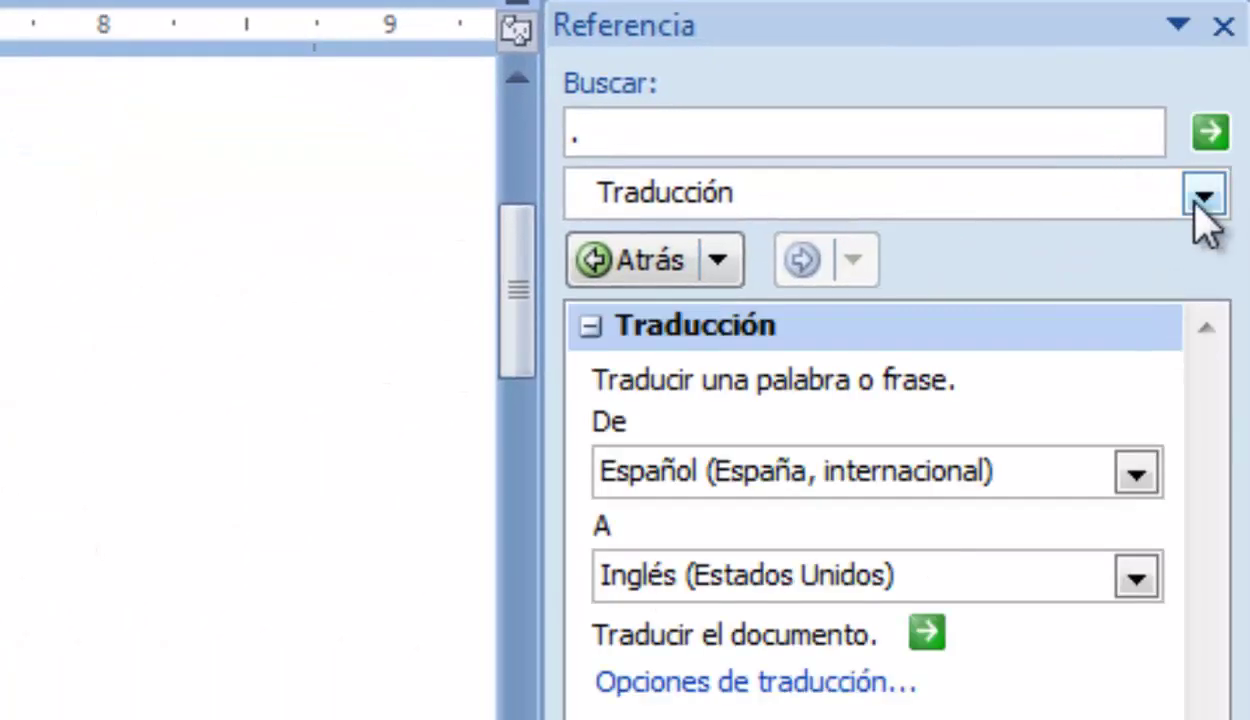
left_click(1201, 200)
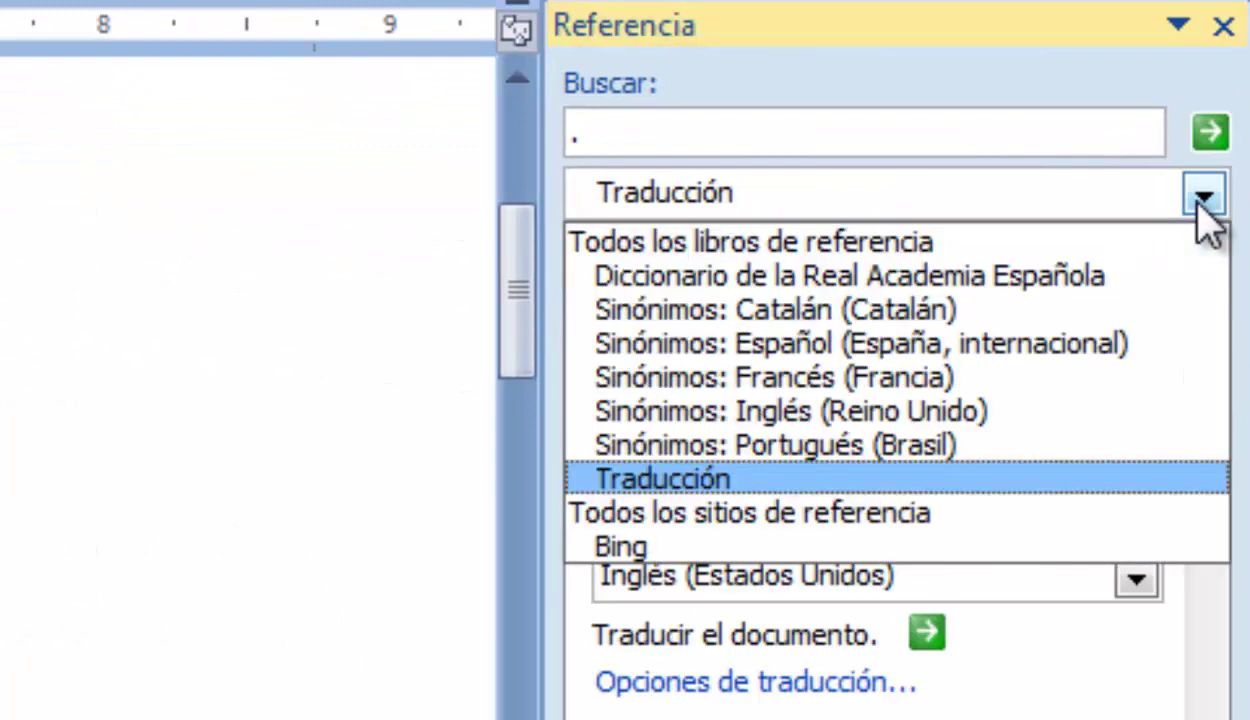
left_click(606, 480)
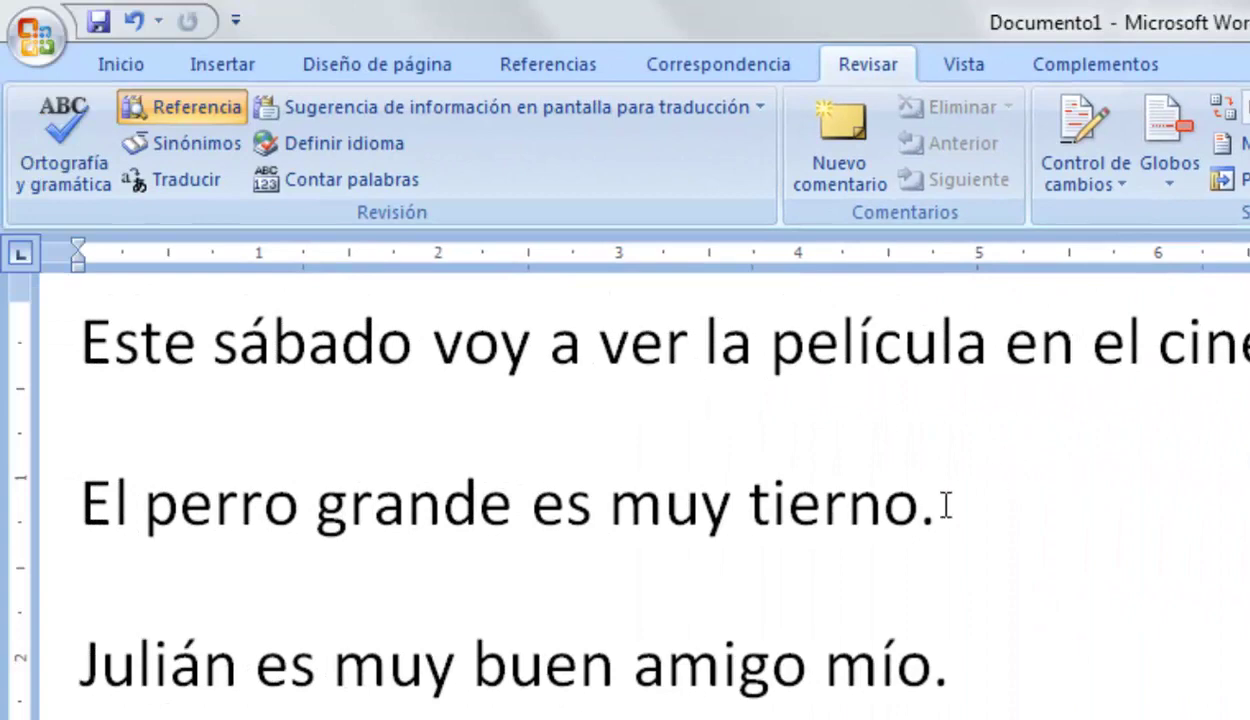
- Select 'El perro grande es muy tierno.' and translate it into English
left_click_drag(945, 503, 22, 502)
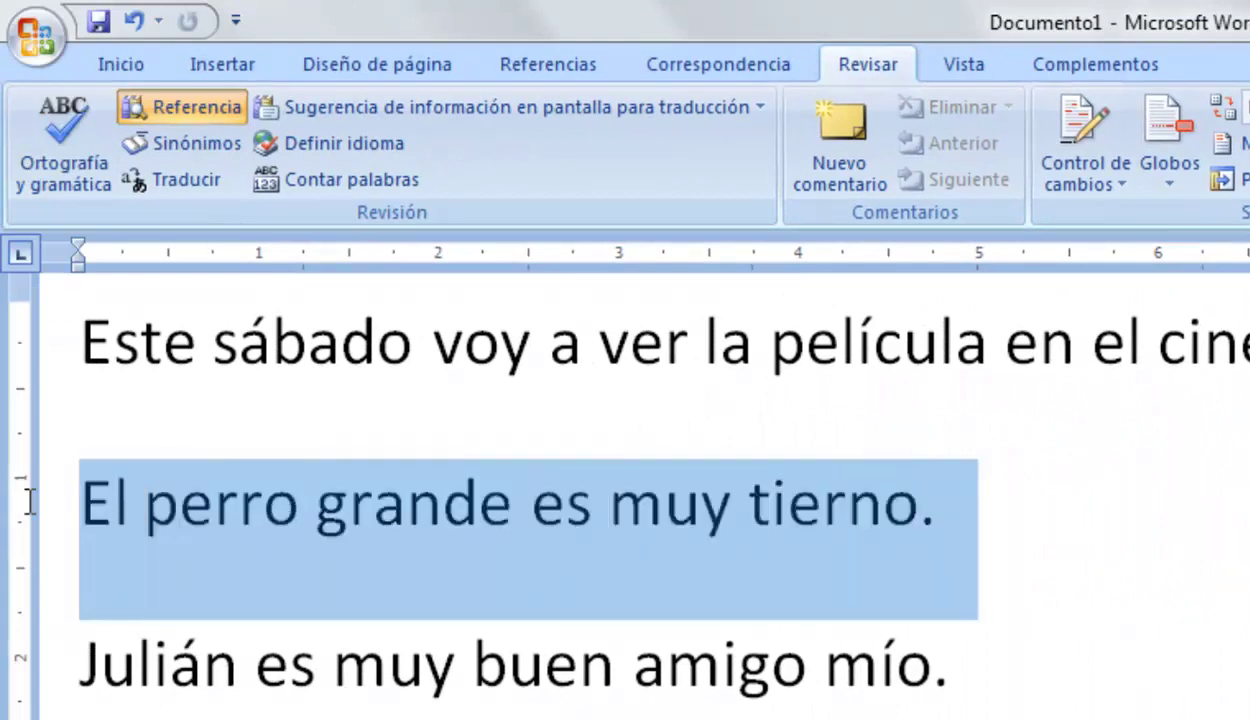
left_click(481, 505)
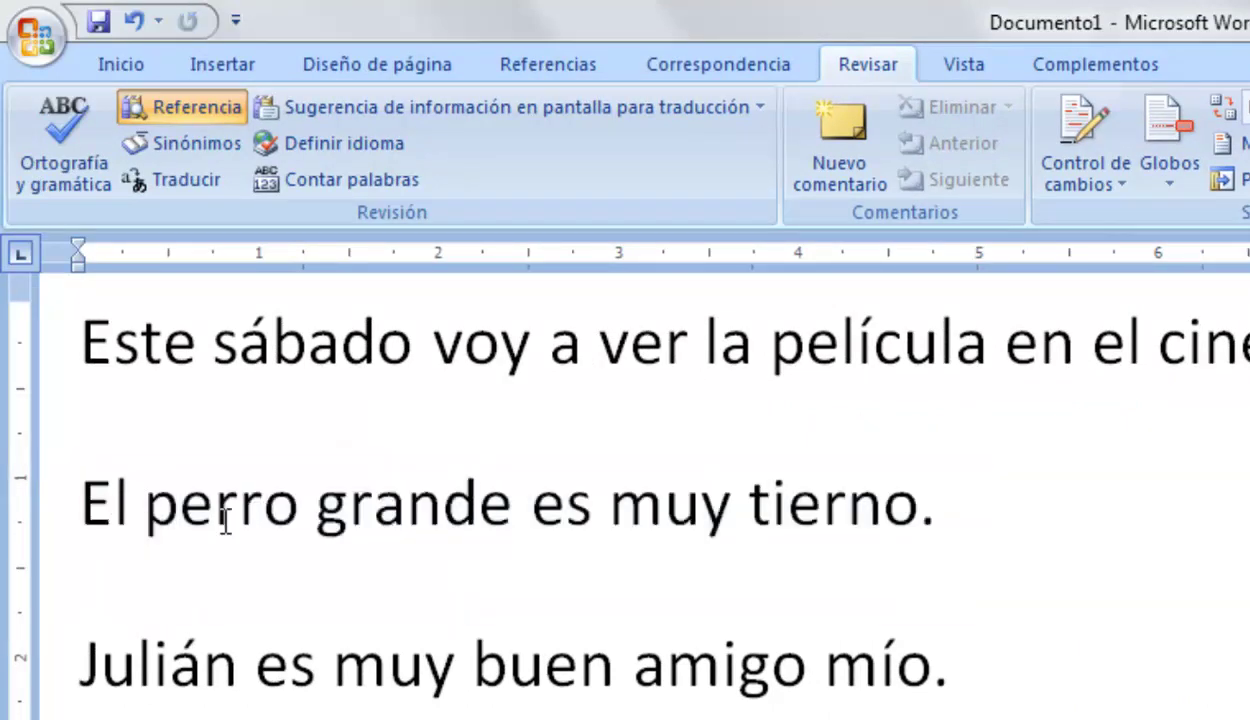
double_click(220, 505)
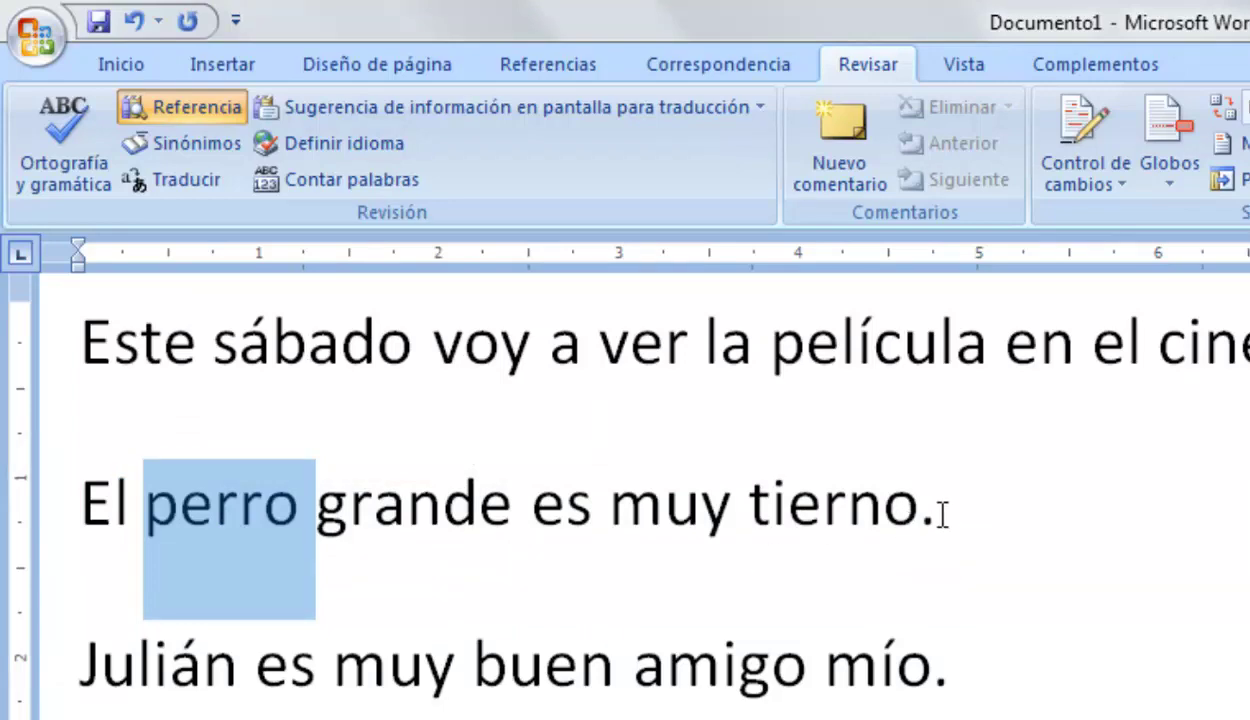
left_click_drag(925, 510, 20, 470)
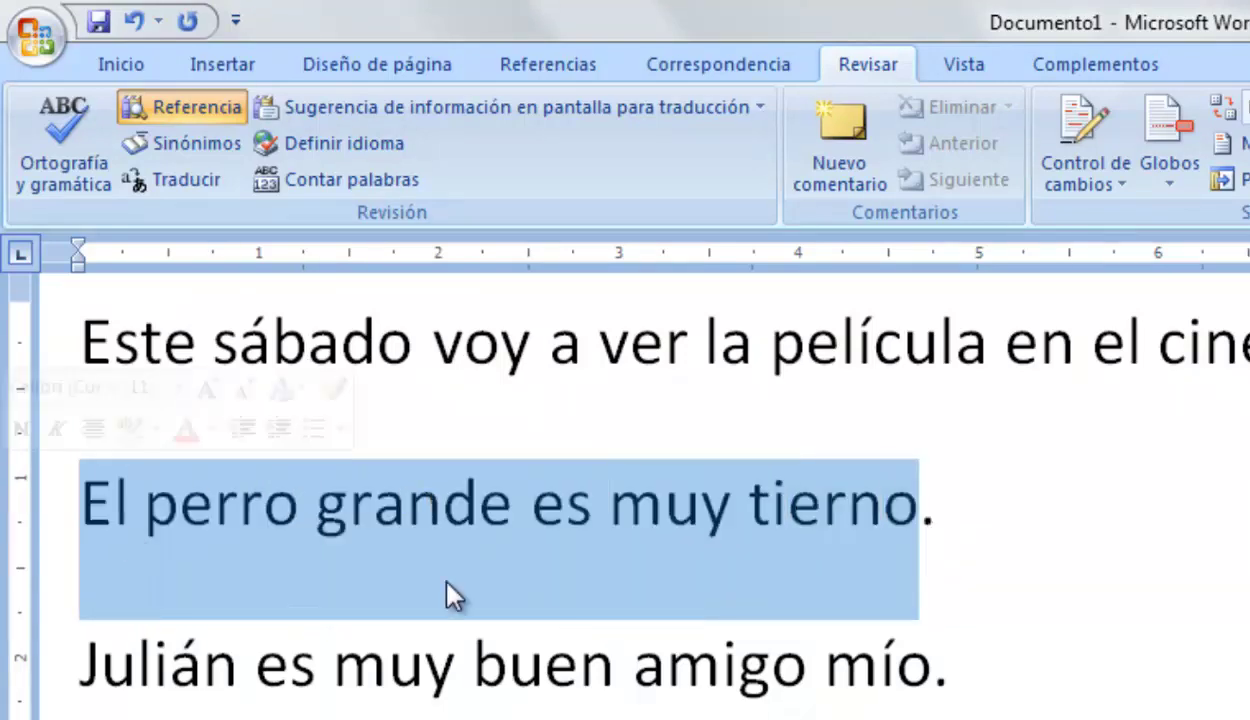
mouse_move(930, 505)
left_mouse_down()
mouse_move(639, 502)
mouse_move(921, 530)
mouse_move(3, 462)
left_mouse_up()
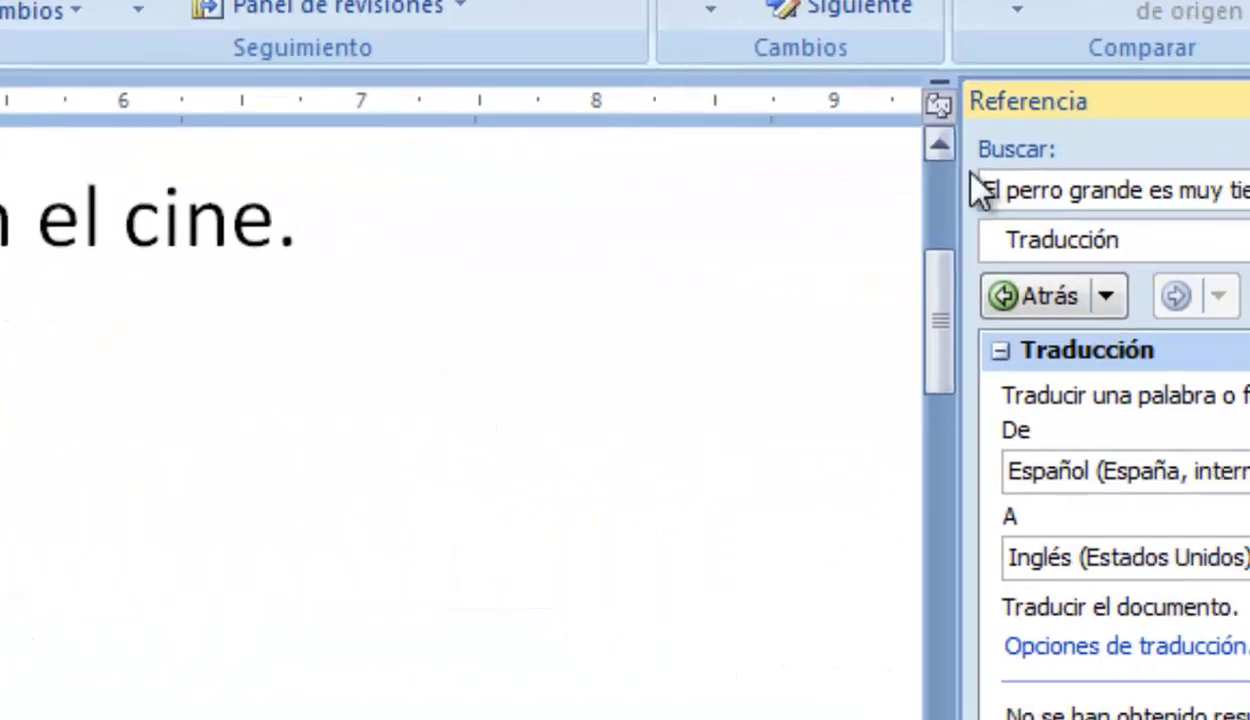
key("Return")
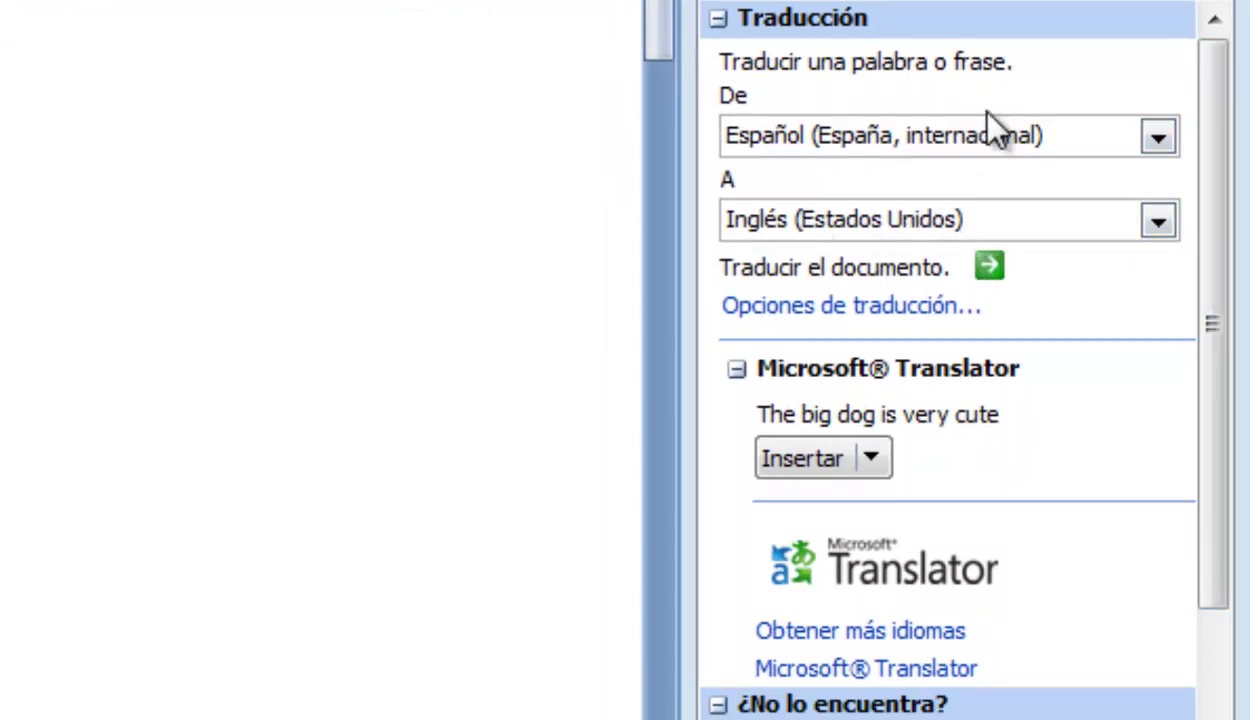
- Review the translation options and the result 'The big dog is very cute'
left_click_drag(1228, 330, 1210, 425)
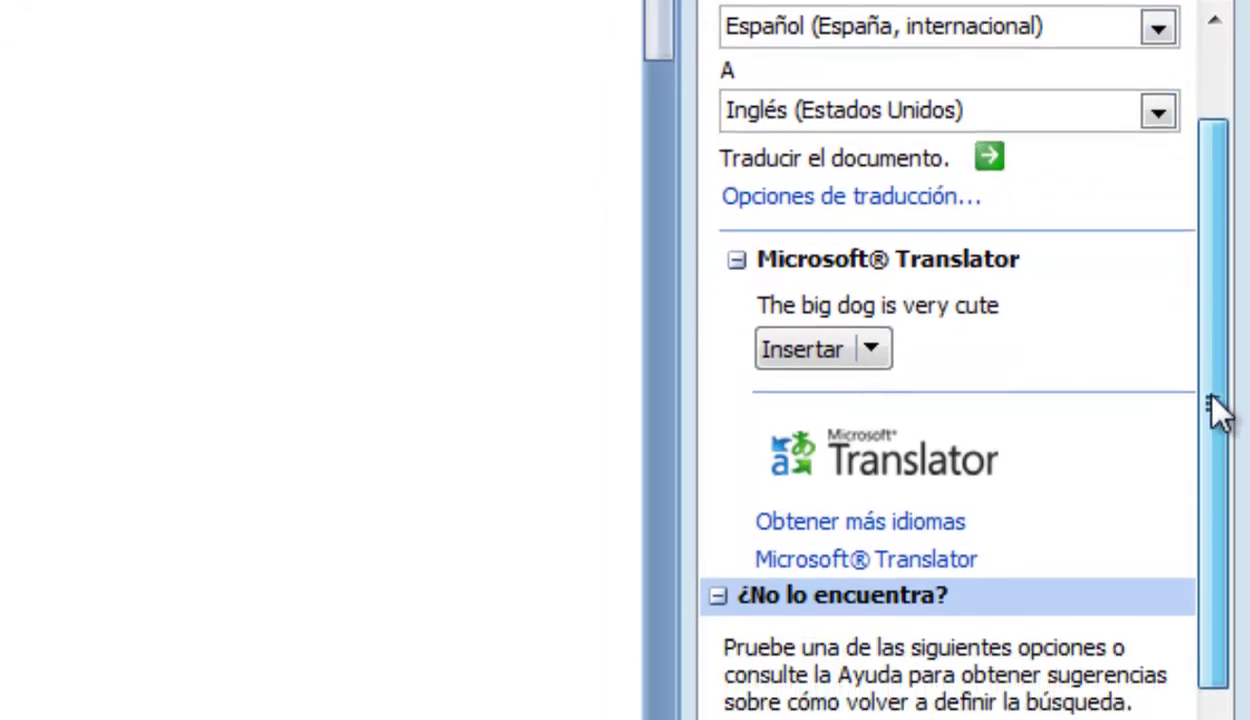
left_click(877, 190)
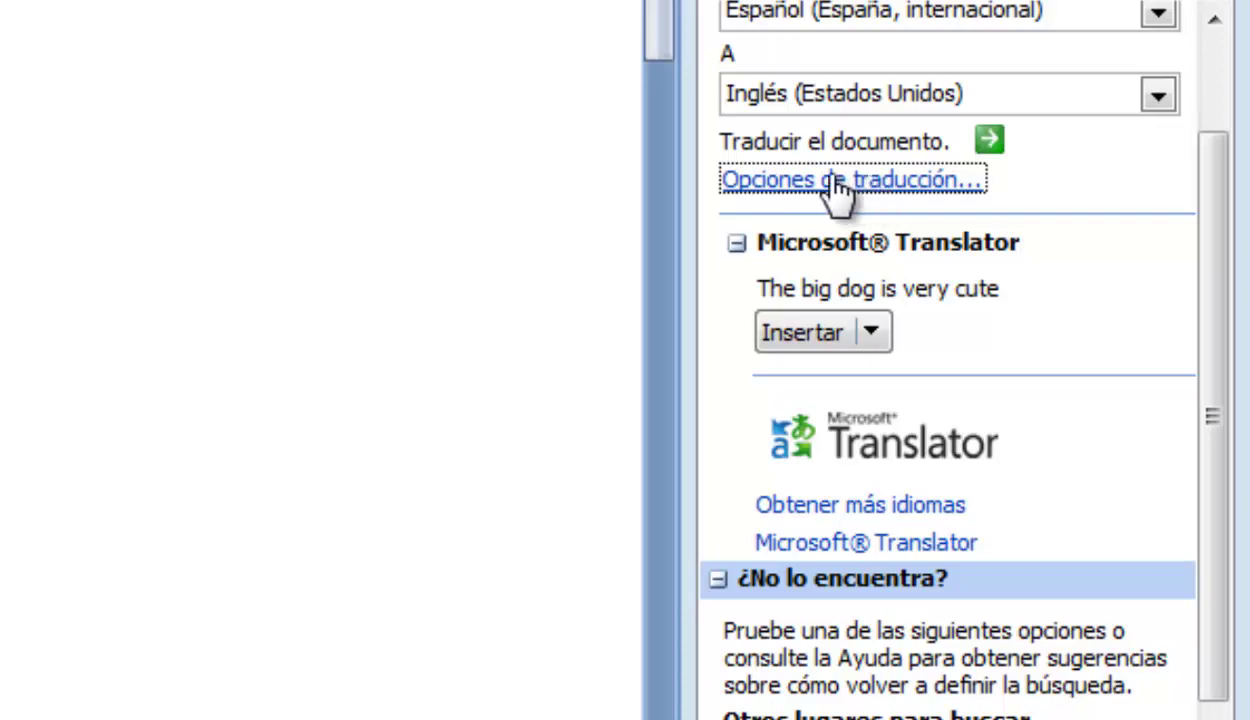
left_click(993, 283)
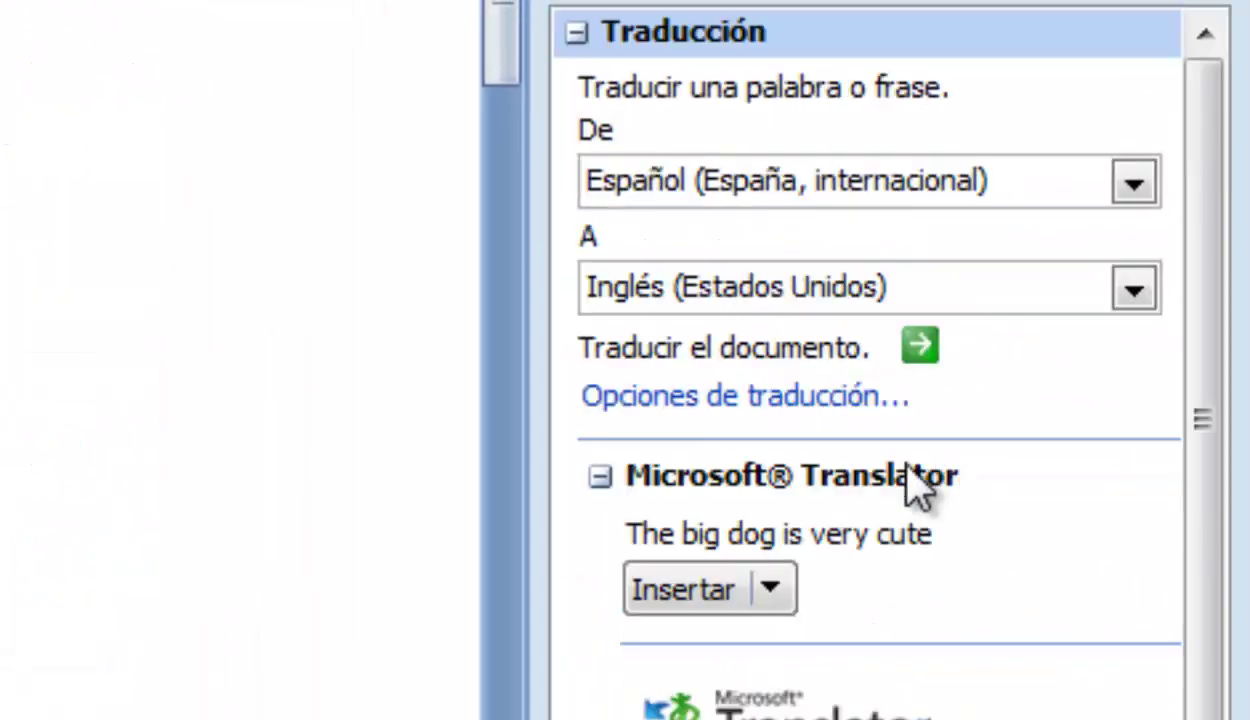
left_click_drag(1204, 400, 1208, 520)
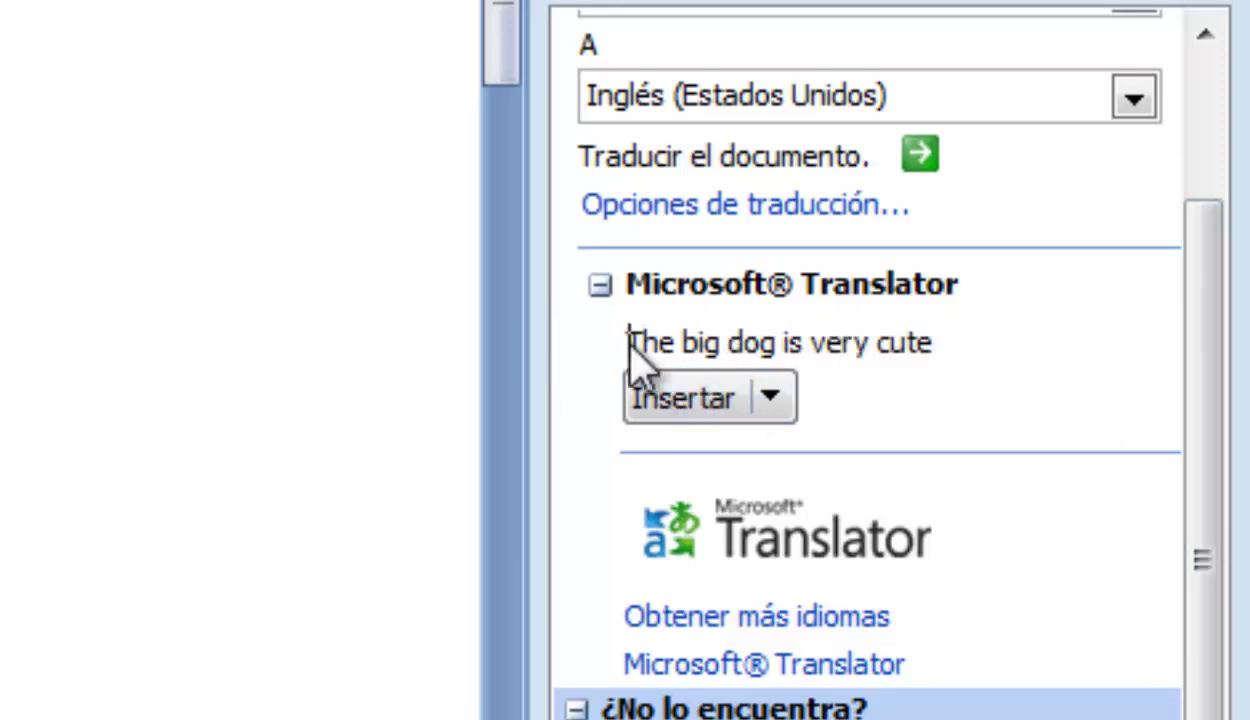
left_click_drag(628, 342, 955, 357)
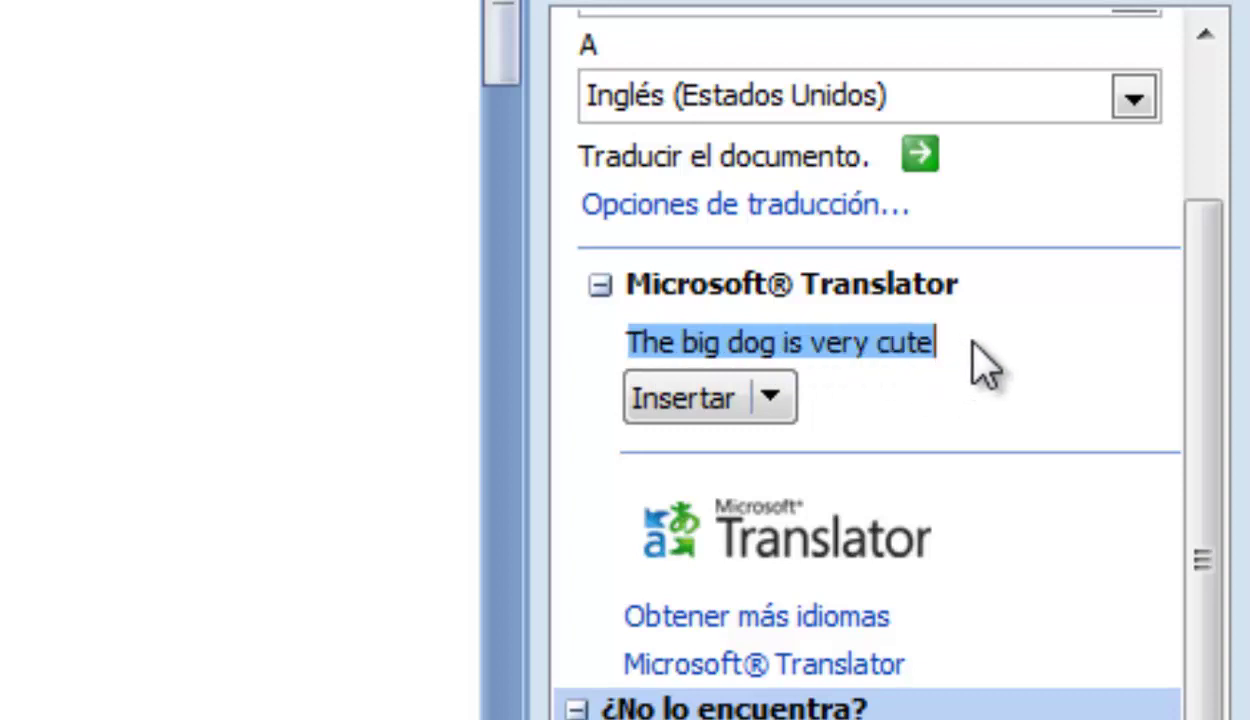
left_click(940, 342)
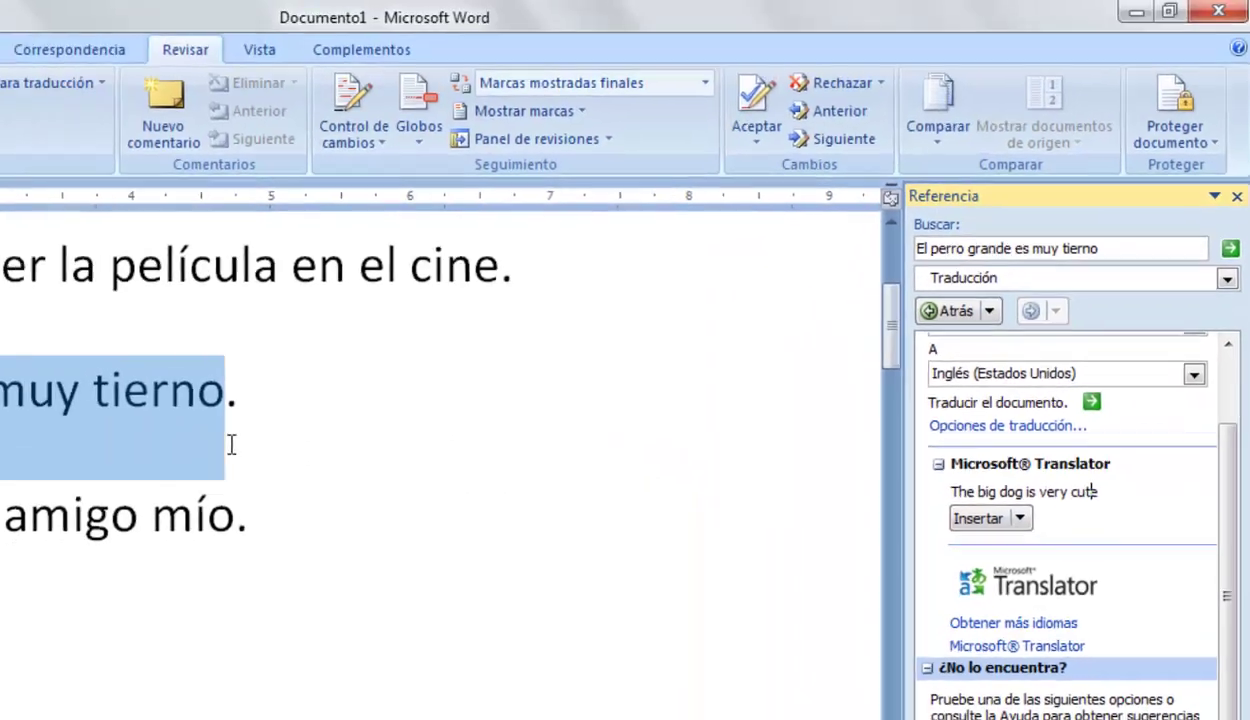
left_click(523, 313)
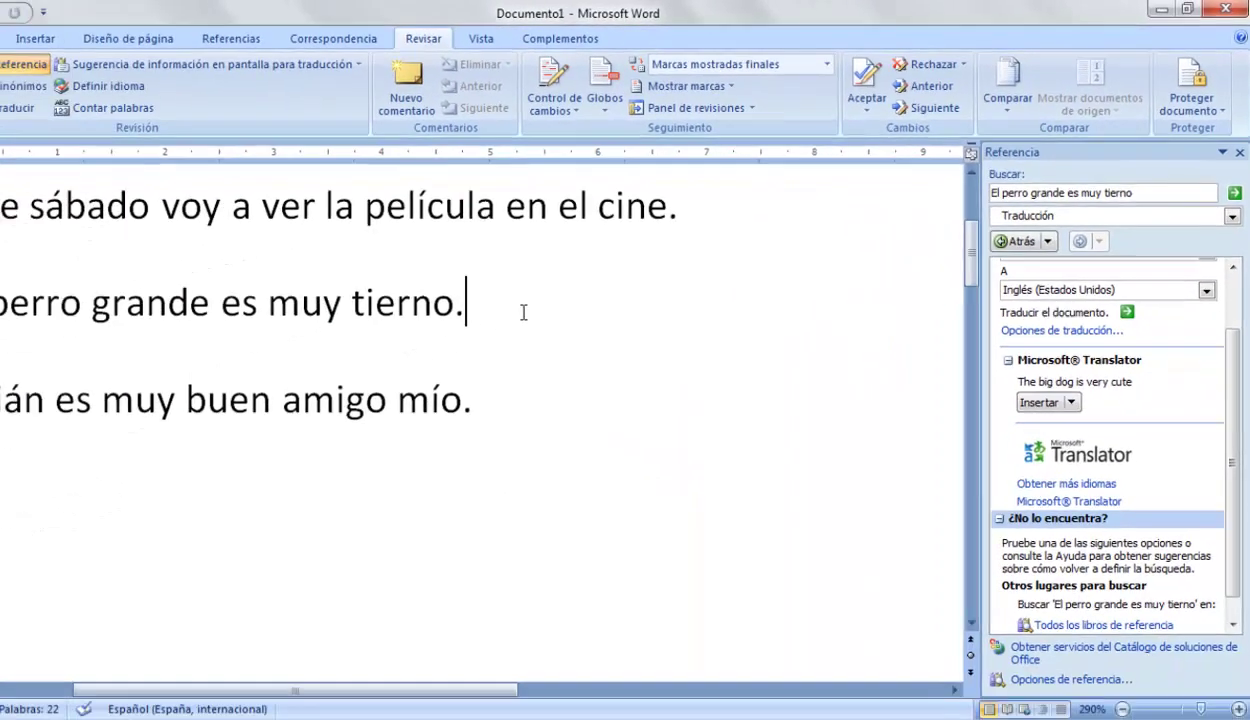
- Insert the English translation 'The big dog is very cute' on a new line below 'El perro grande es muy tierno.'
key("Return")
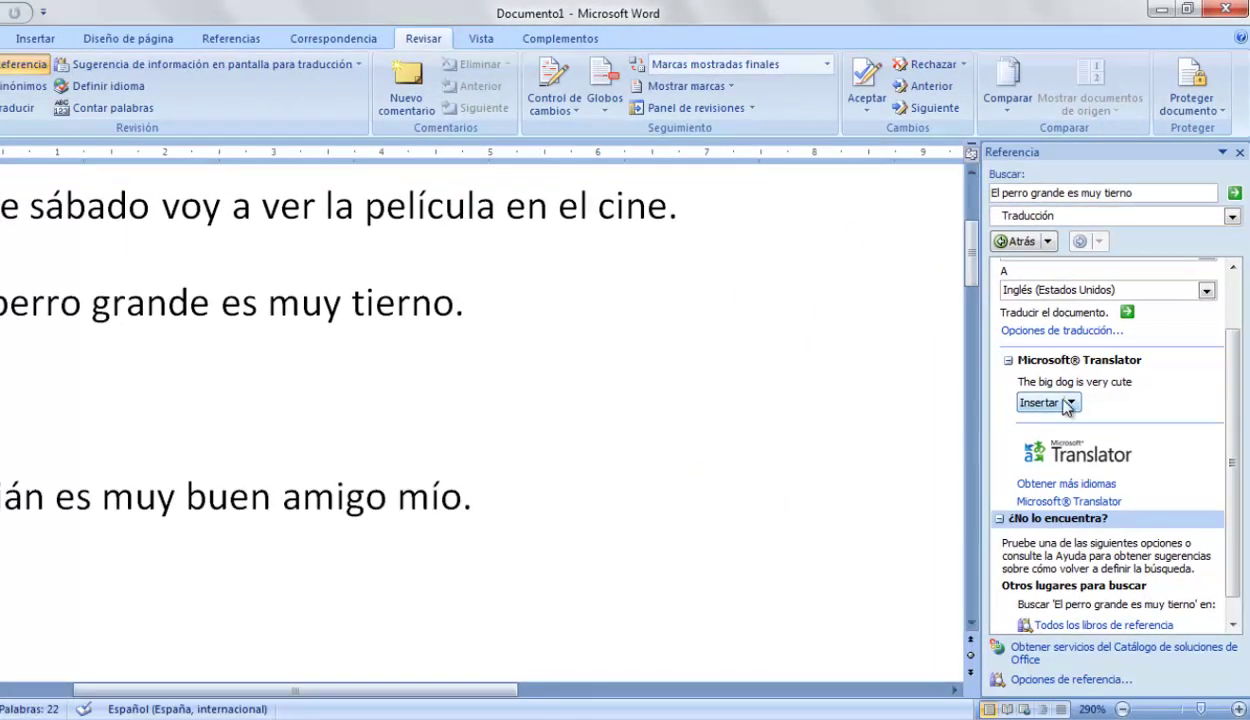
left_click(1068, 403)
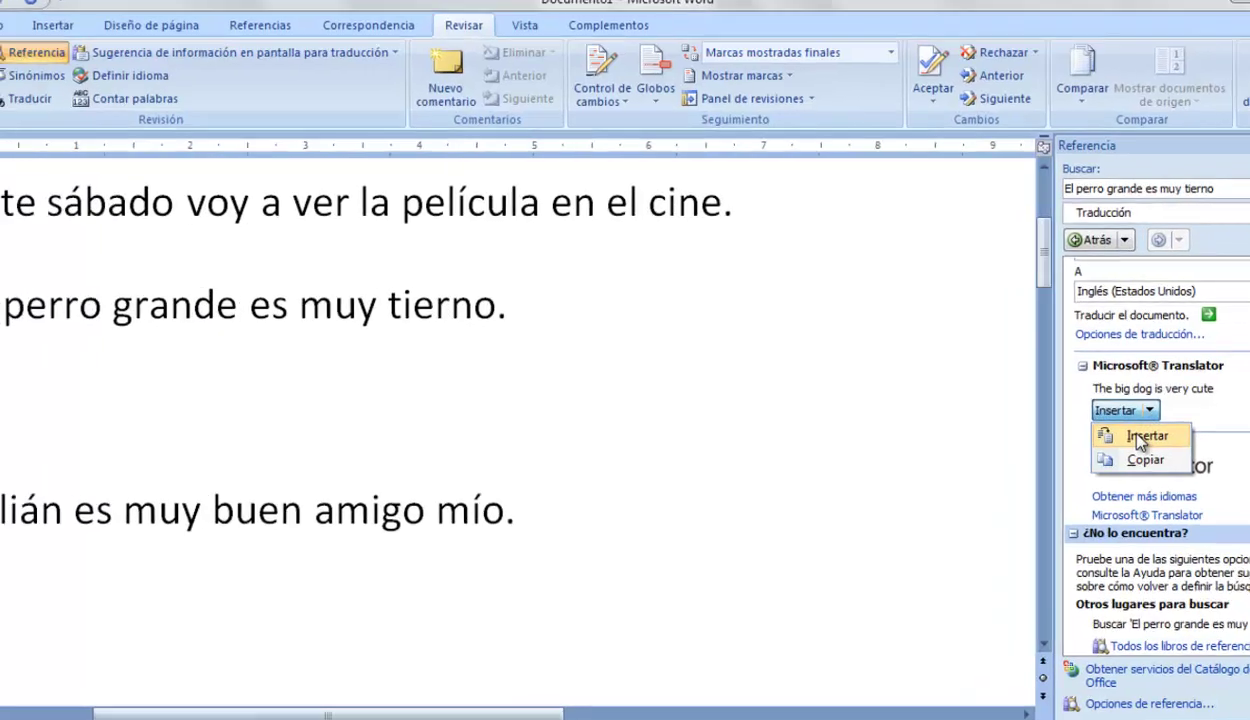
left_click(1066, 427)
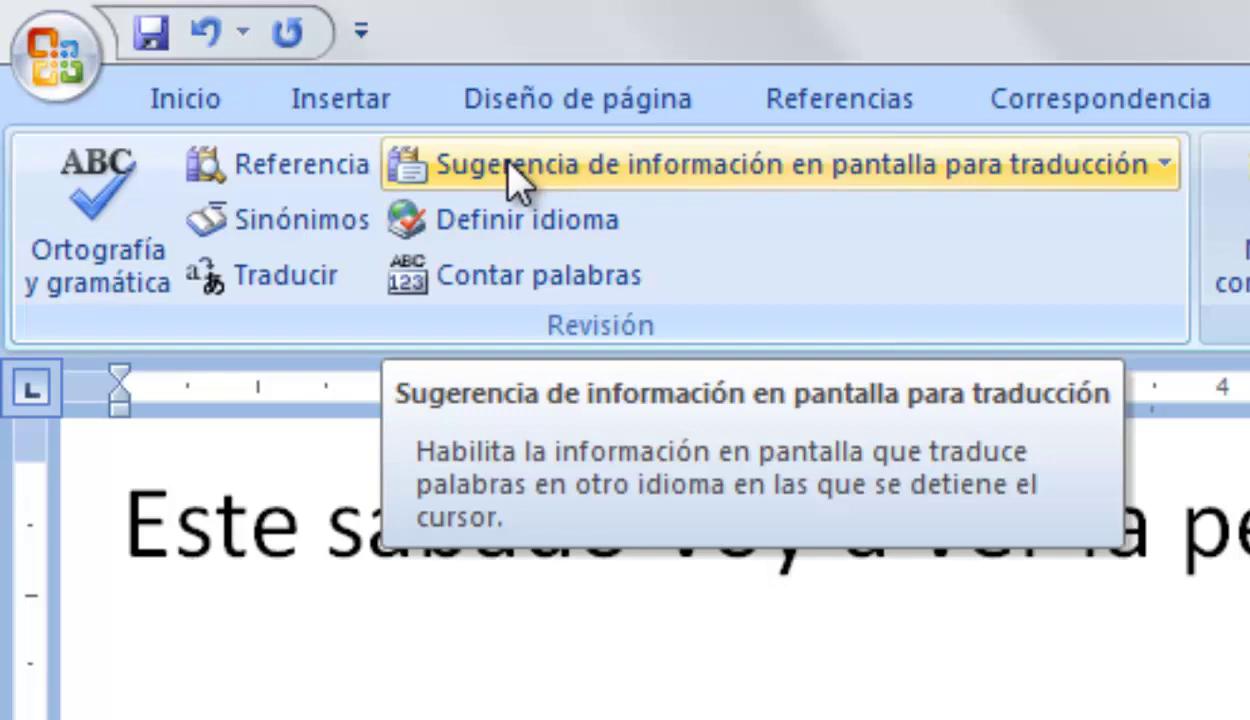
- Set the translation ScreenTip language to Francés (Francia)
left_click(515, 180)
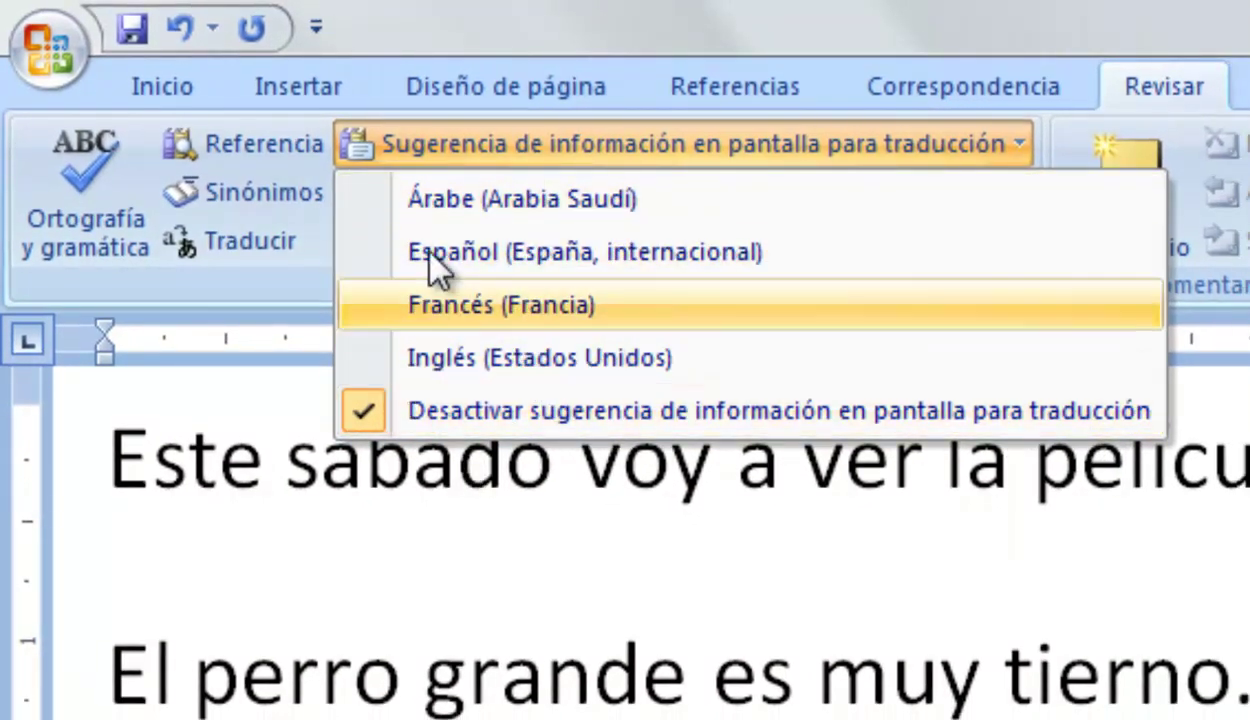
left_click(469, 305)
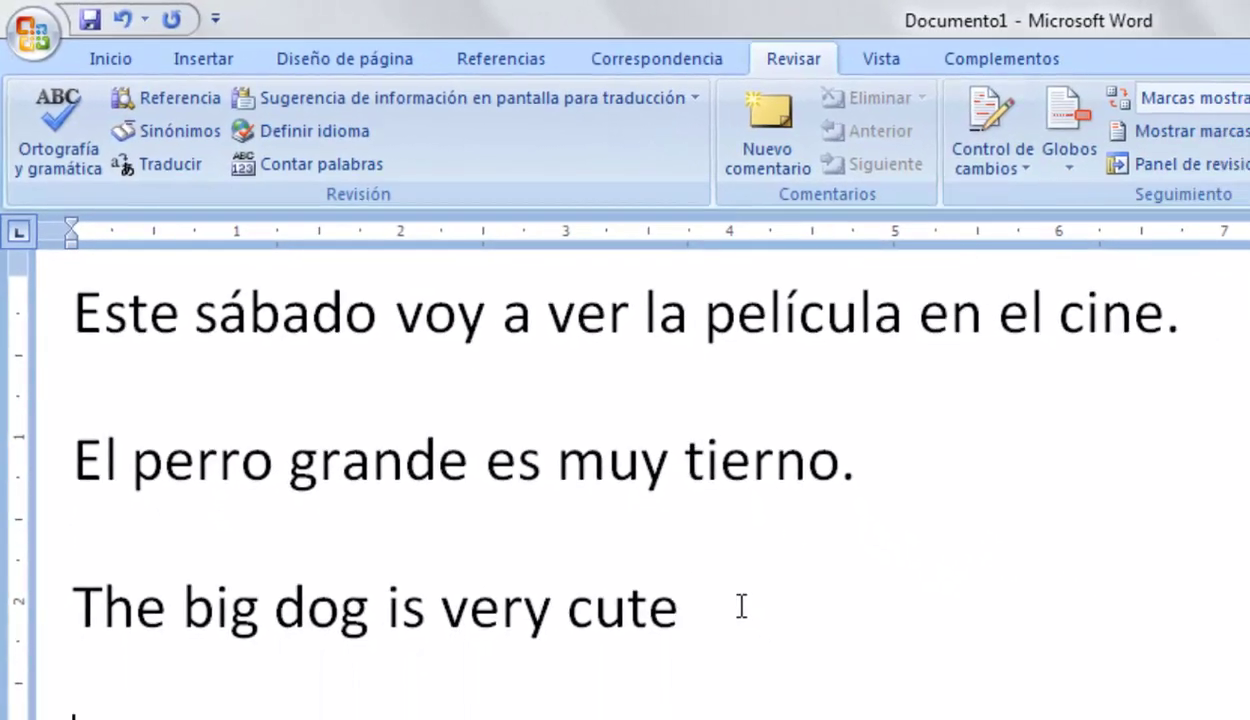
- Type 'Mi casa es grande. Ma maison est grande.' on the fourth line, fixing the typos
type("a")
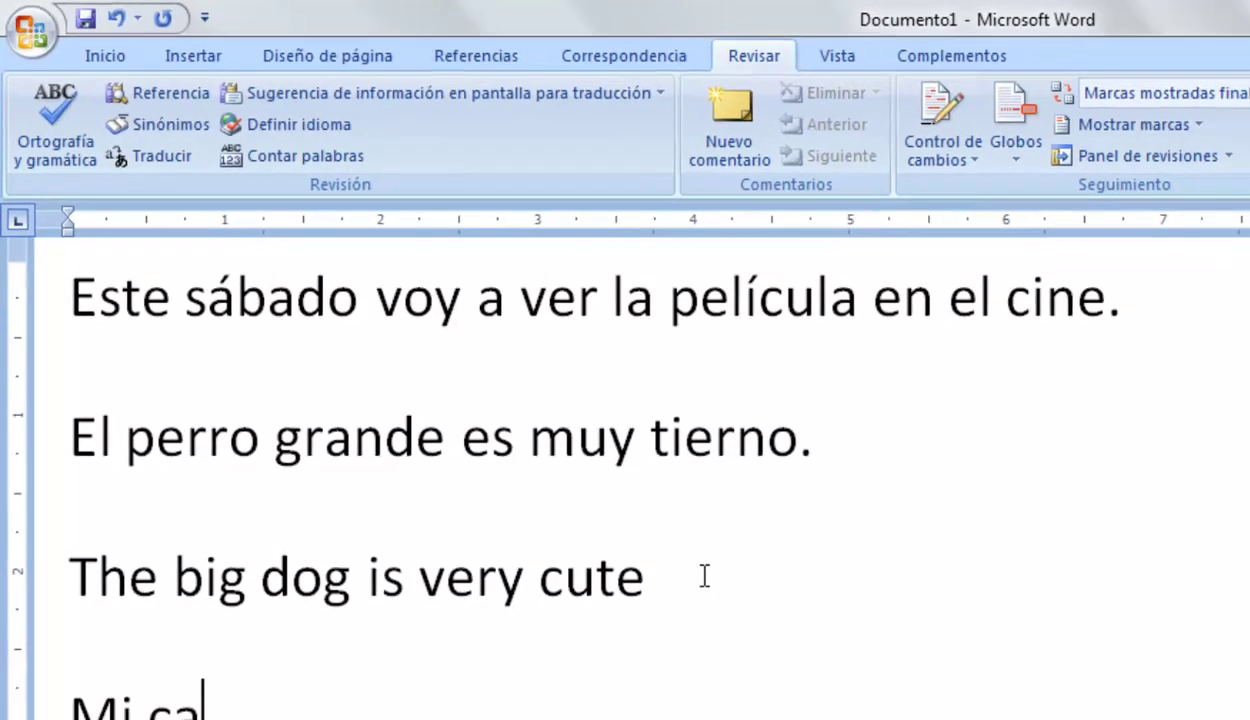
type("sa")
type("s ")
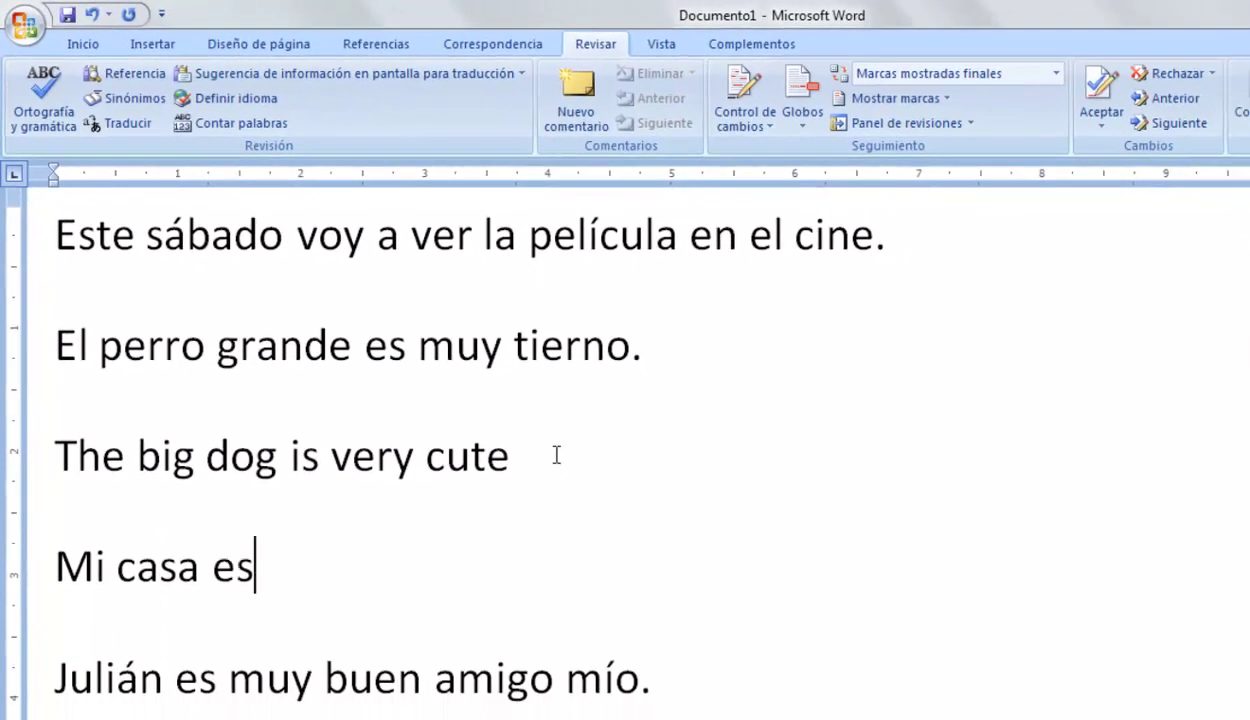
type("g")
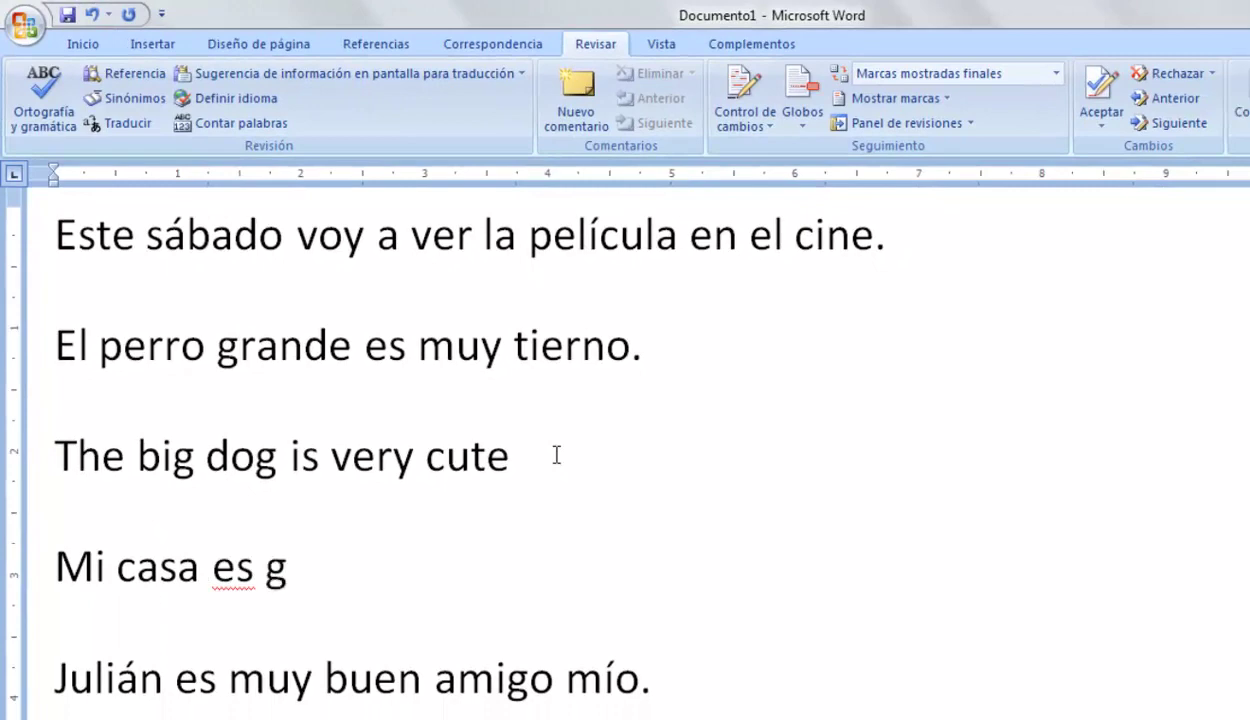
type("rande.")
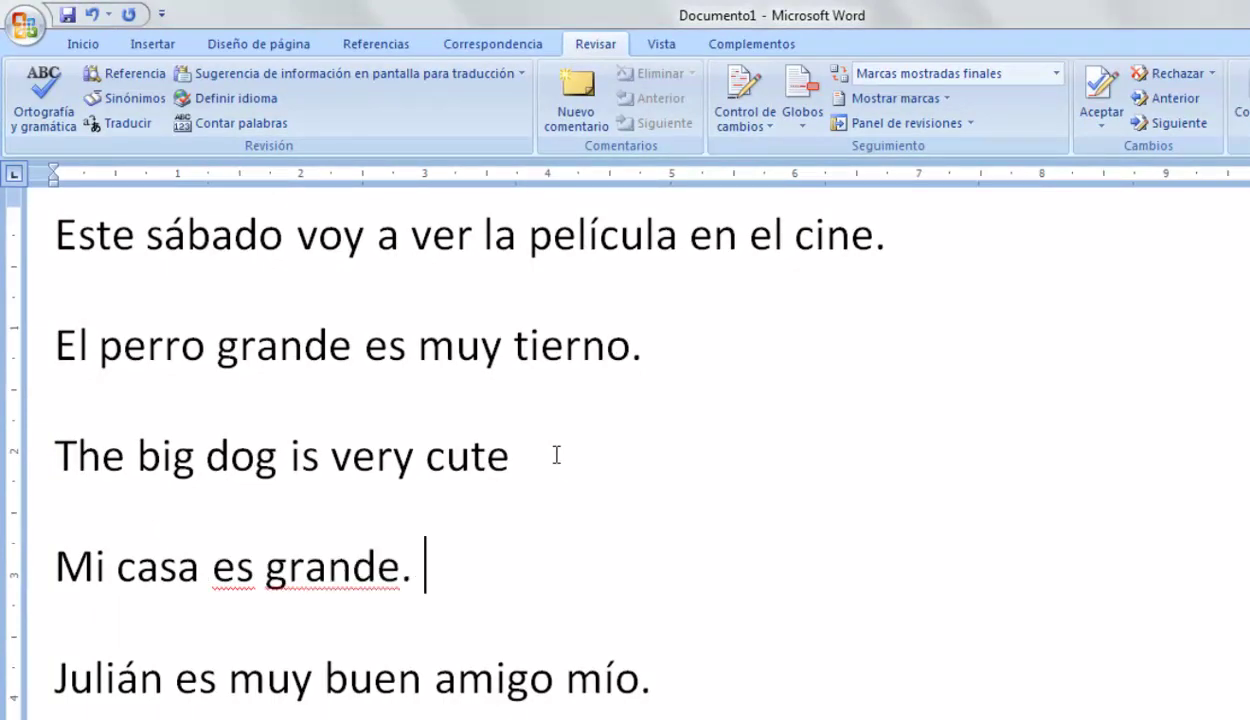
type(" Ma m")
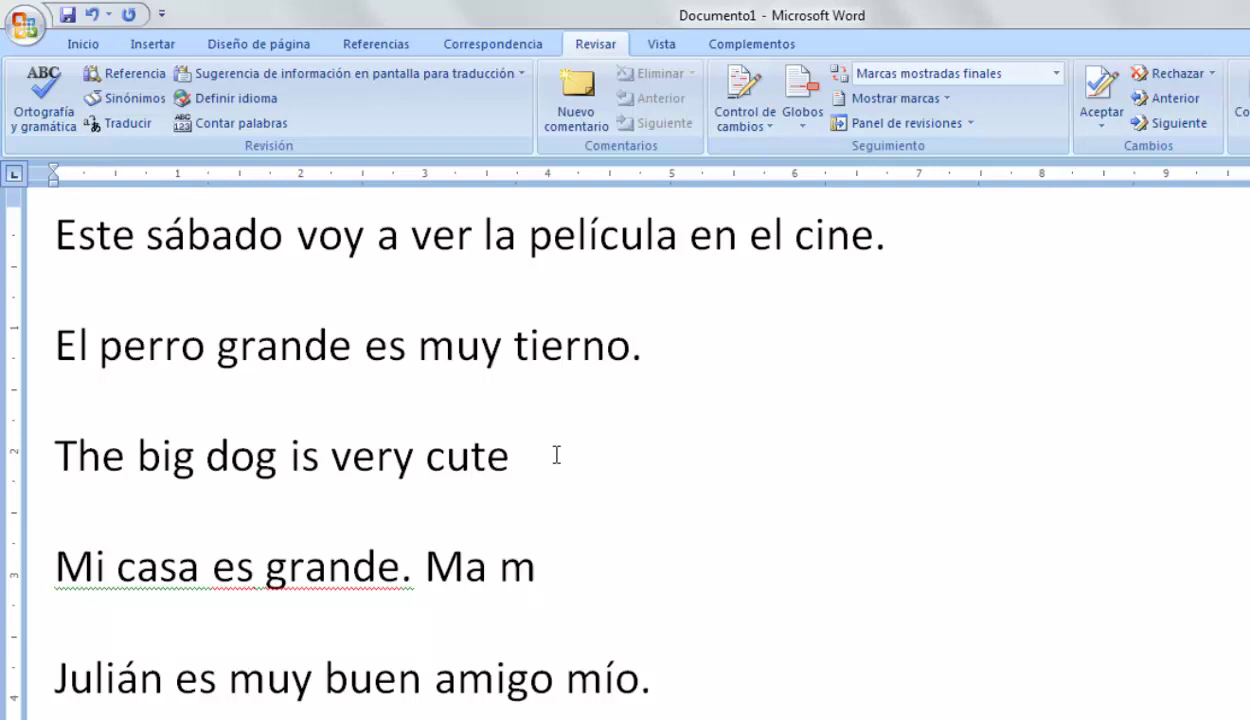
type("aison ")
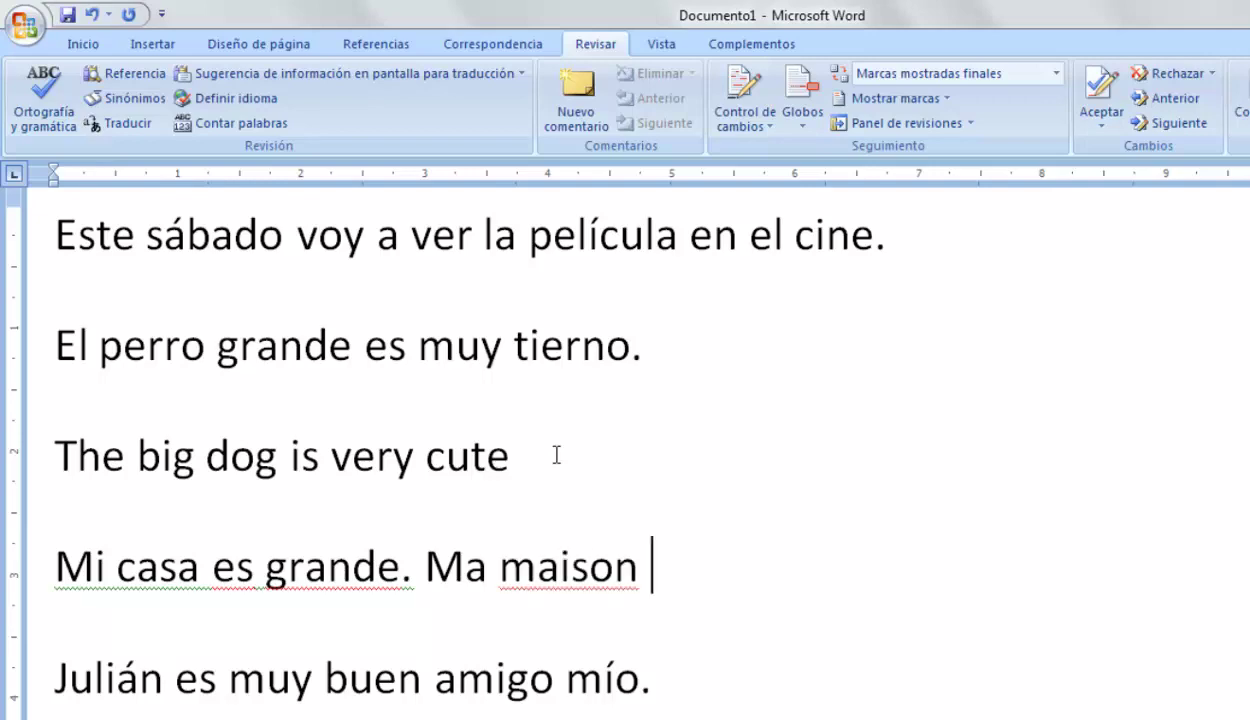
type("est gr")
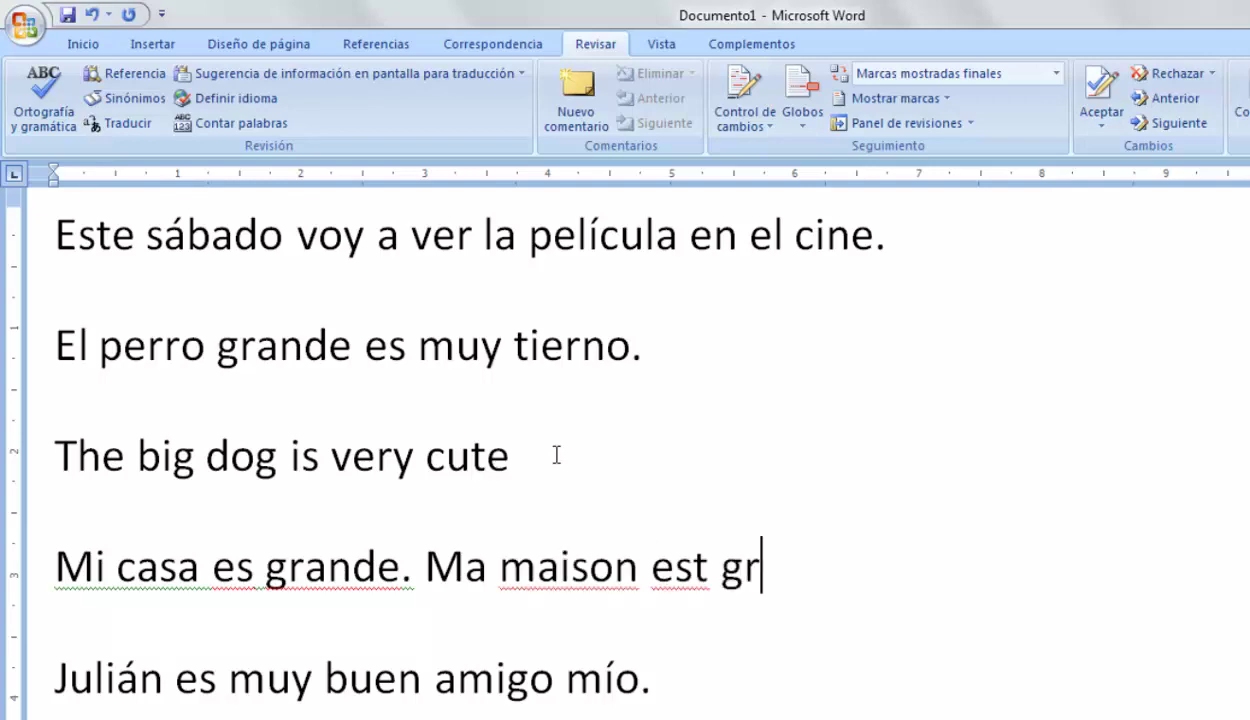
type("ande")
key("BackSpace")
key("BackSpace")
type("de.")
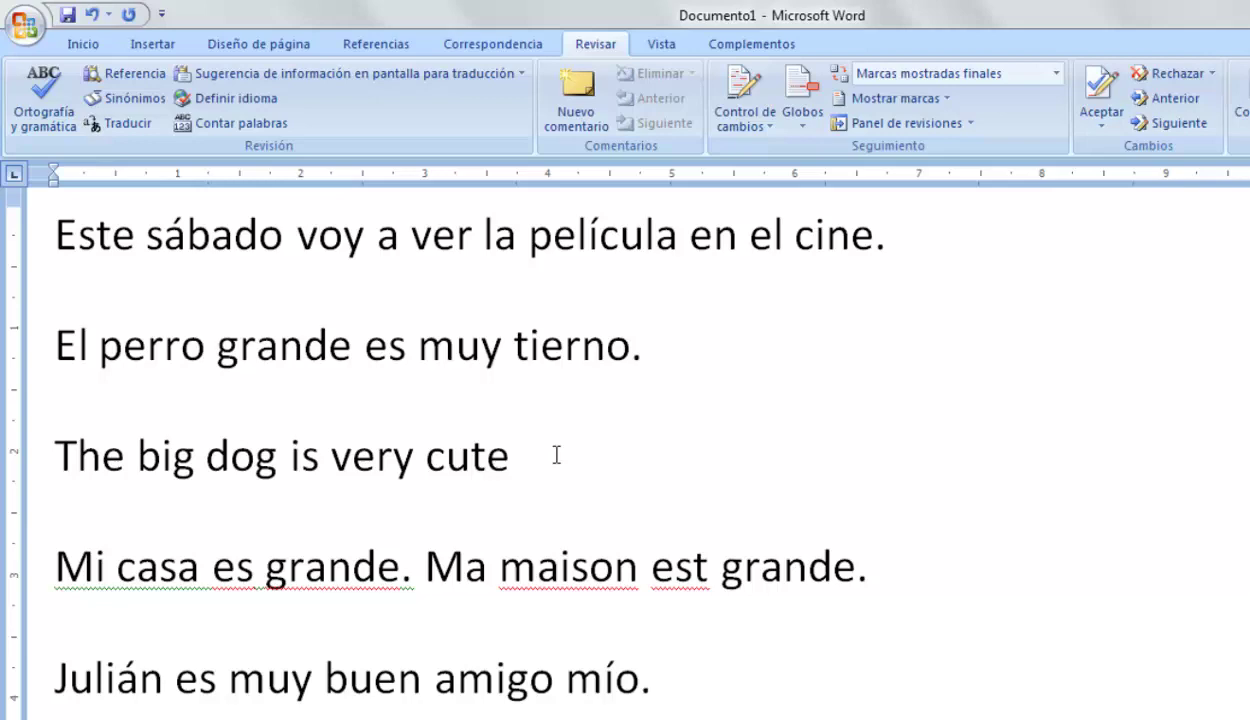
- Delete the following line containing the sentence about Julián
key("Down")
key("shift+End")
key("Delete")
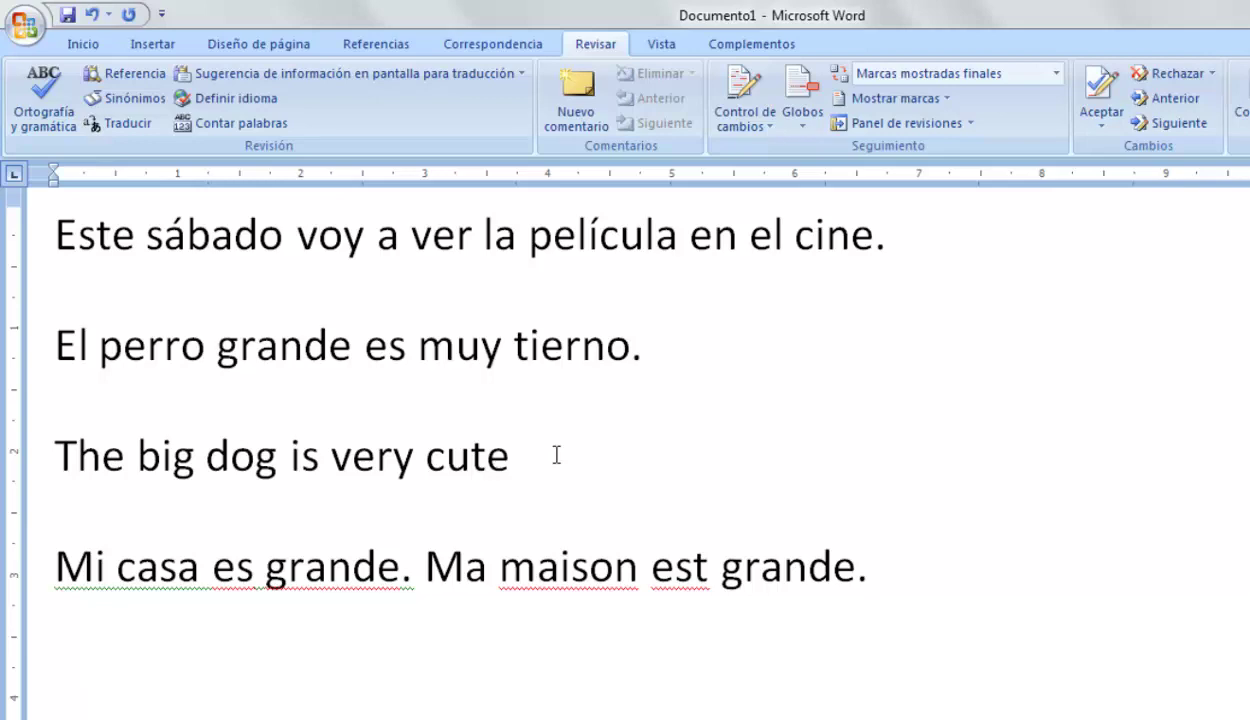
- Review the spelling suggestions for 'maison' and 'Ma', leaving both unchanged
left_click(265, 74)
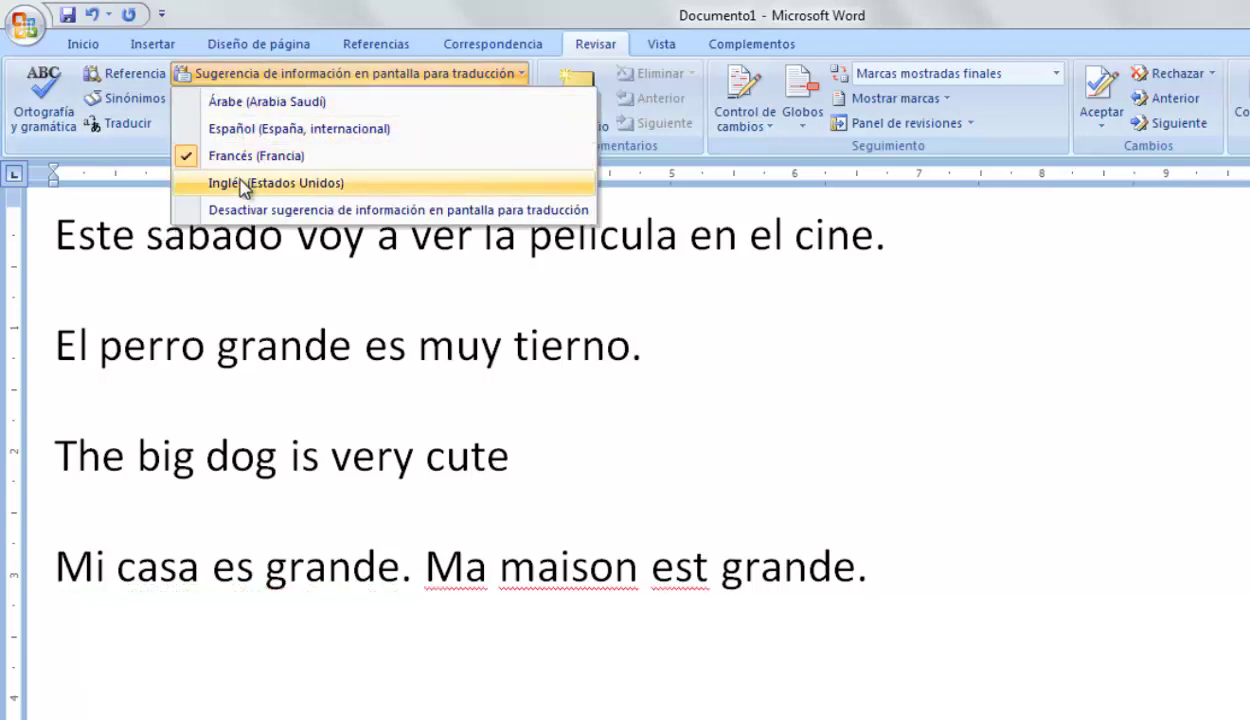
left_click(183, 416)
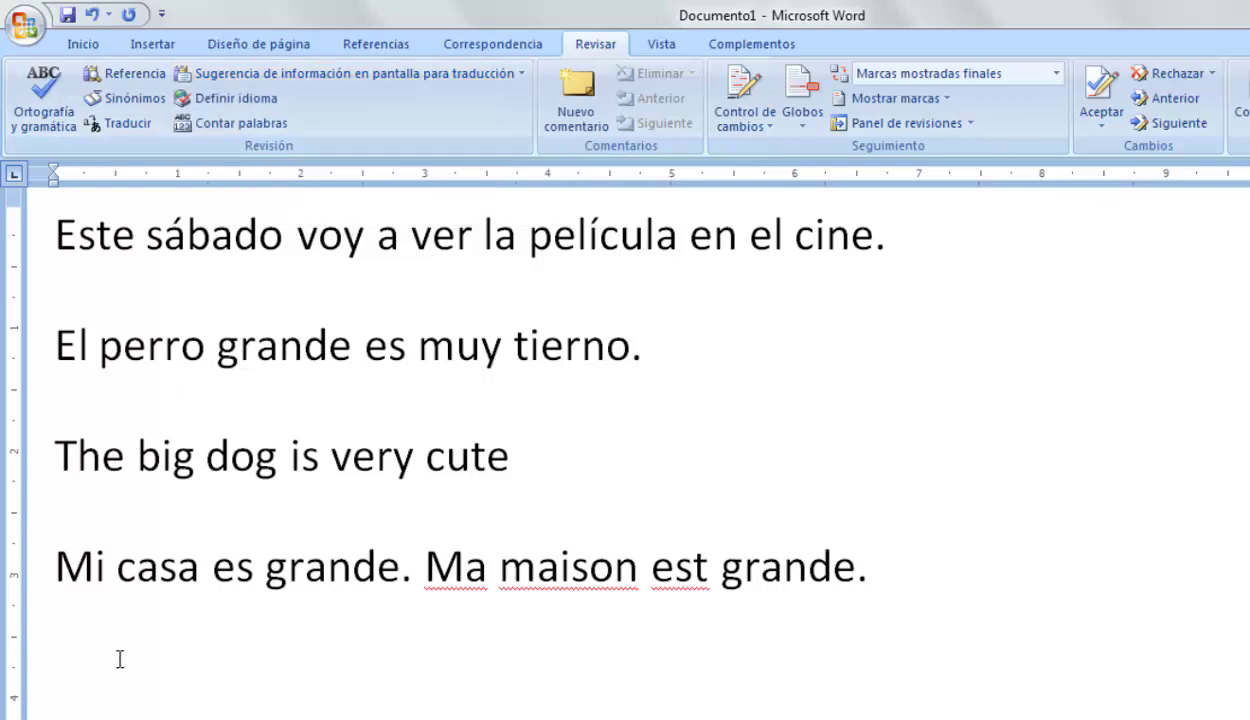
left_click(174, 572)
right_click(549, 579)
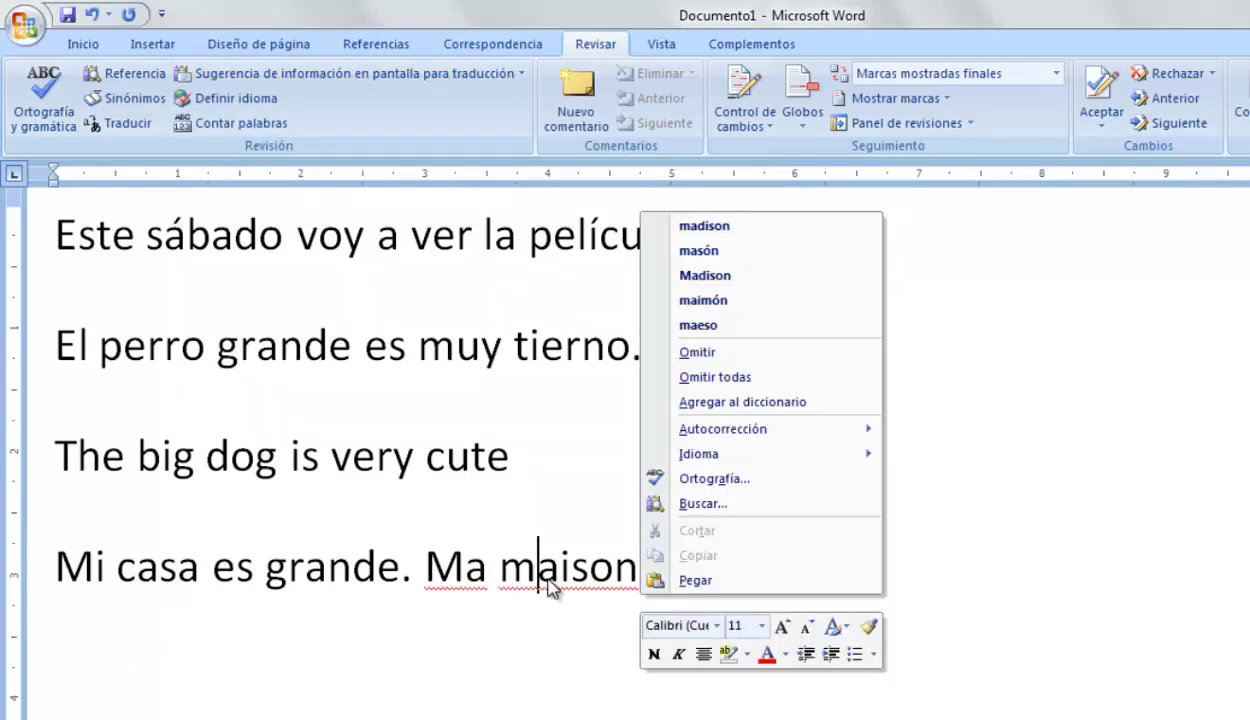
left_click(283, 75)
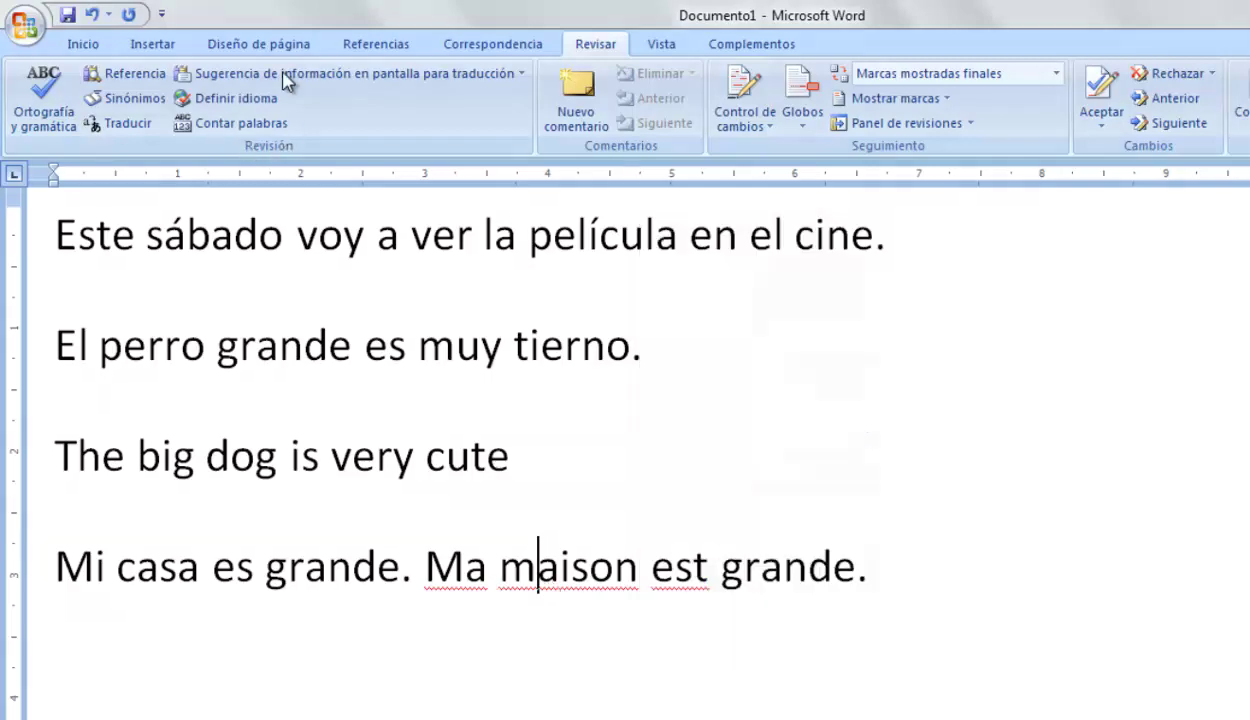
left_click(283, 75)
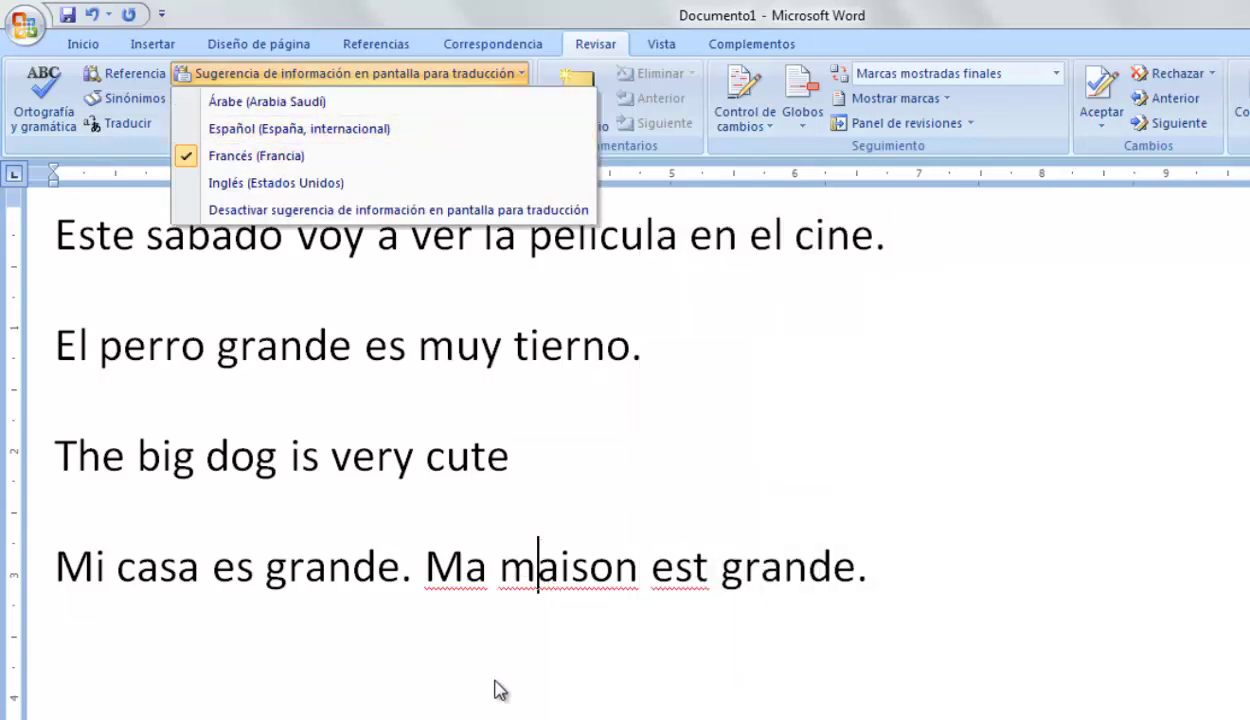
left_click(458, 578)
right_click(460, 574)
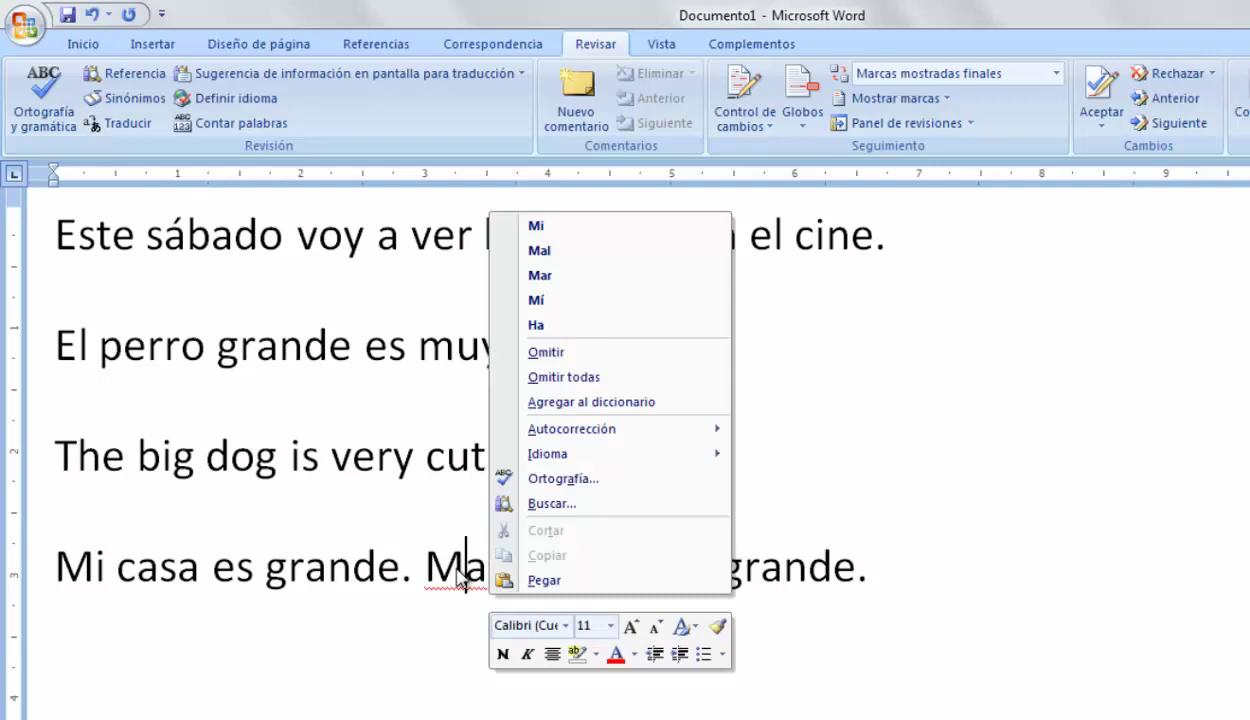
left_click(323, 702)
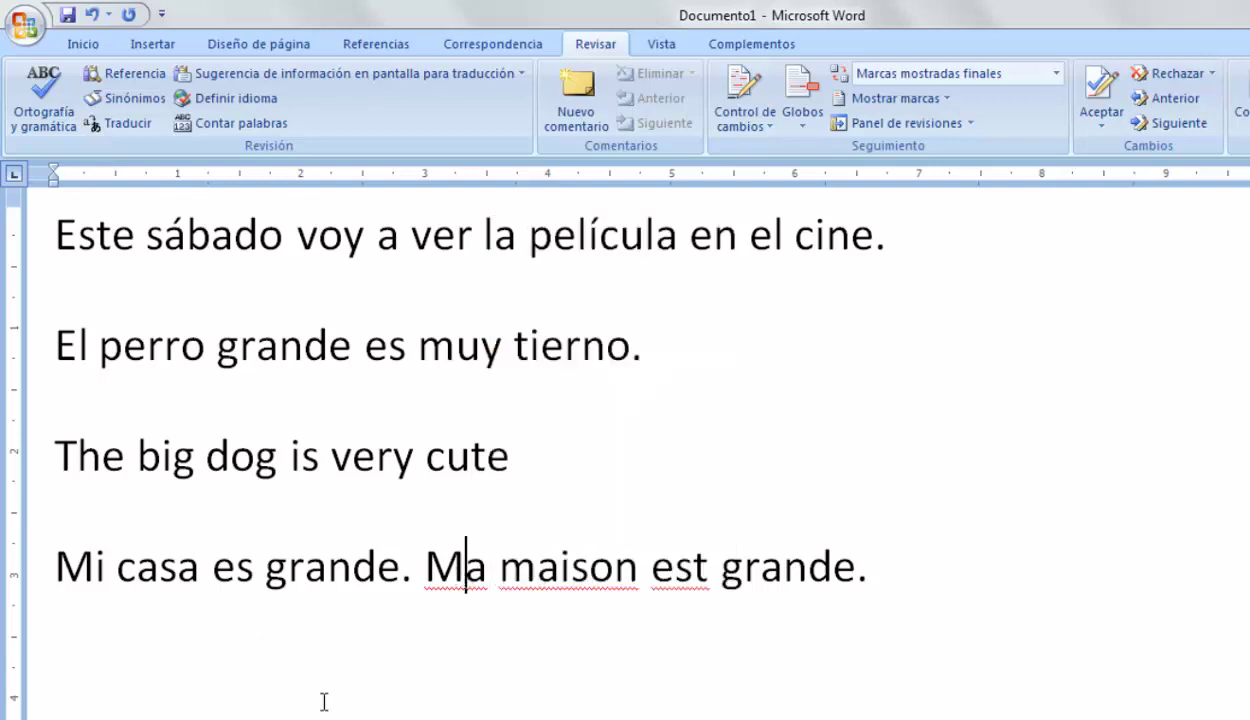
- Review the suggestions for 'maison', 'est' and 'es' without applying any
right_click(562, 578)
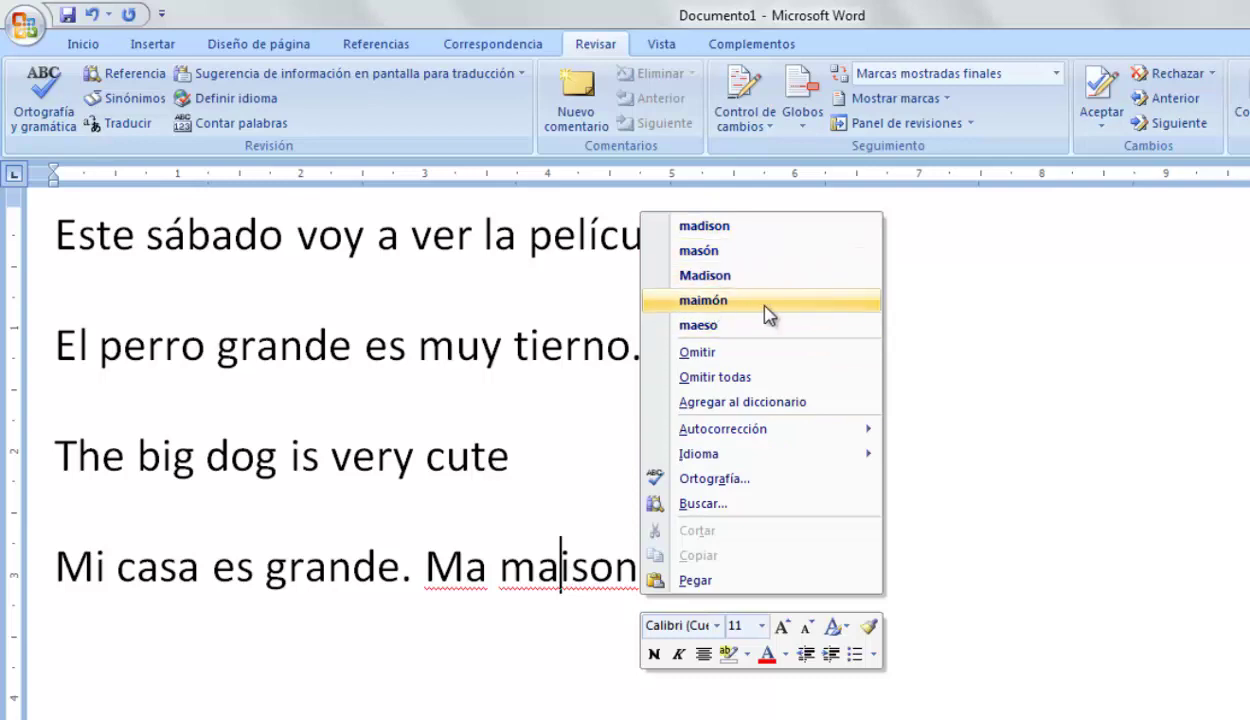
left_click(524, 602)
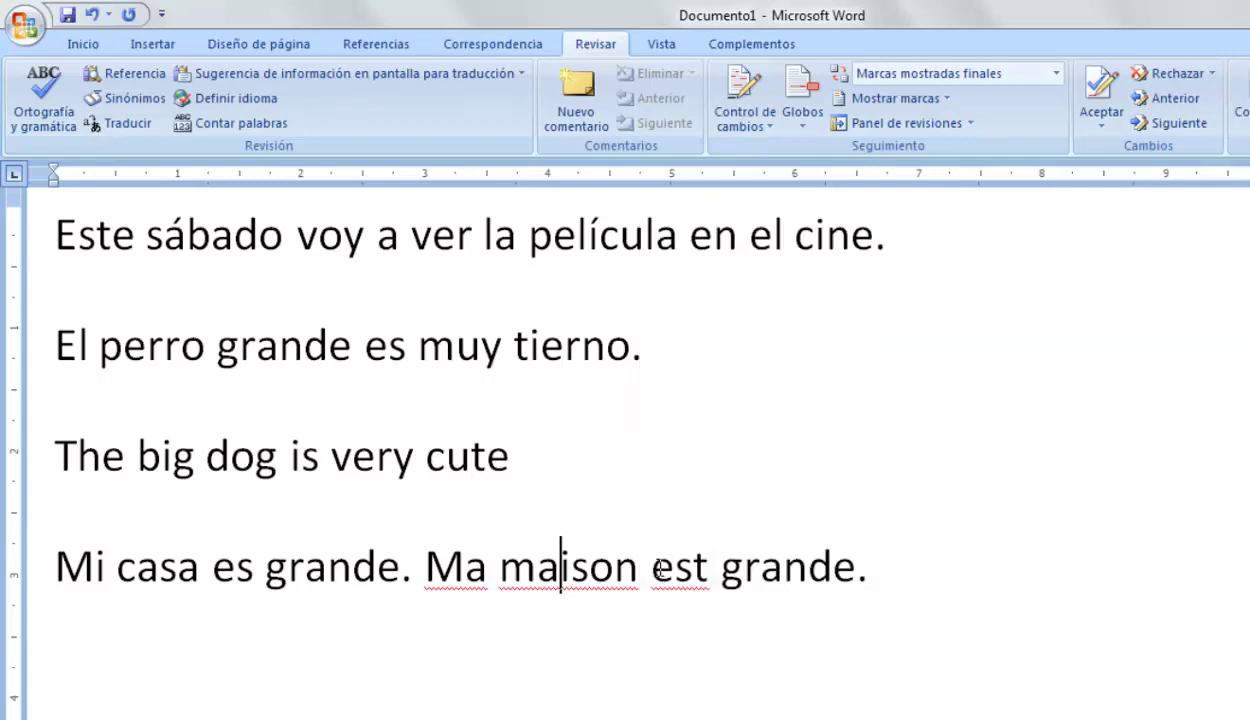
right_click(677, 572)
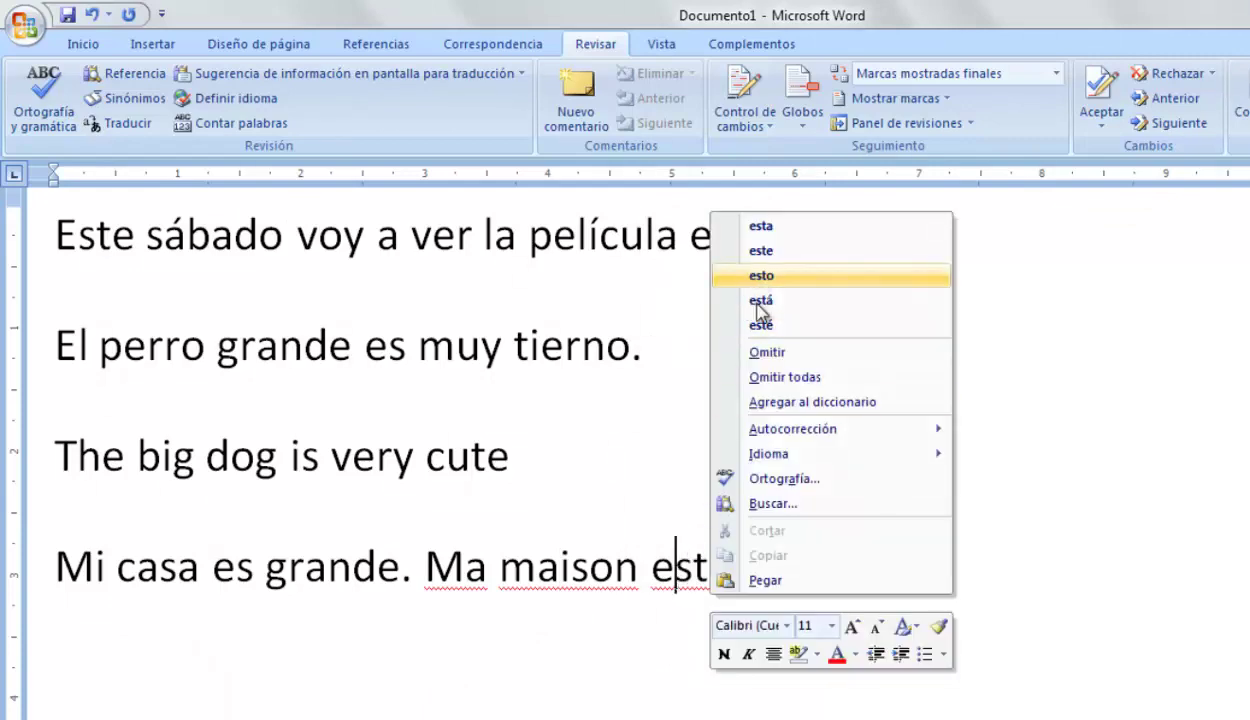
left_click(507, 601)
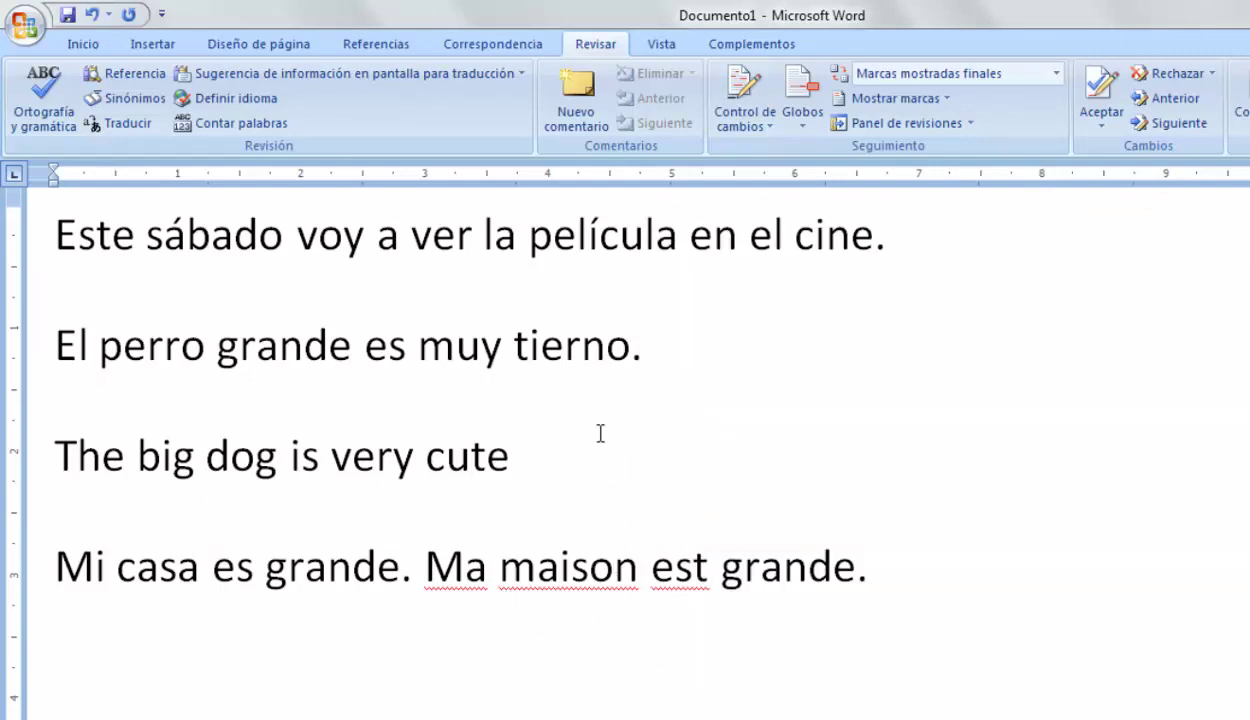
right_click(241, 572)
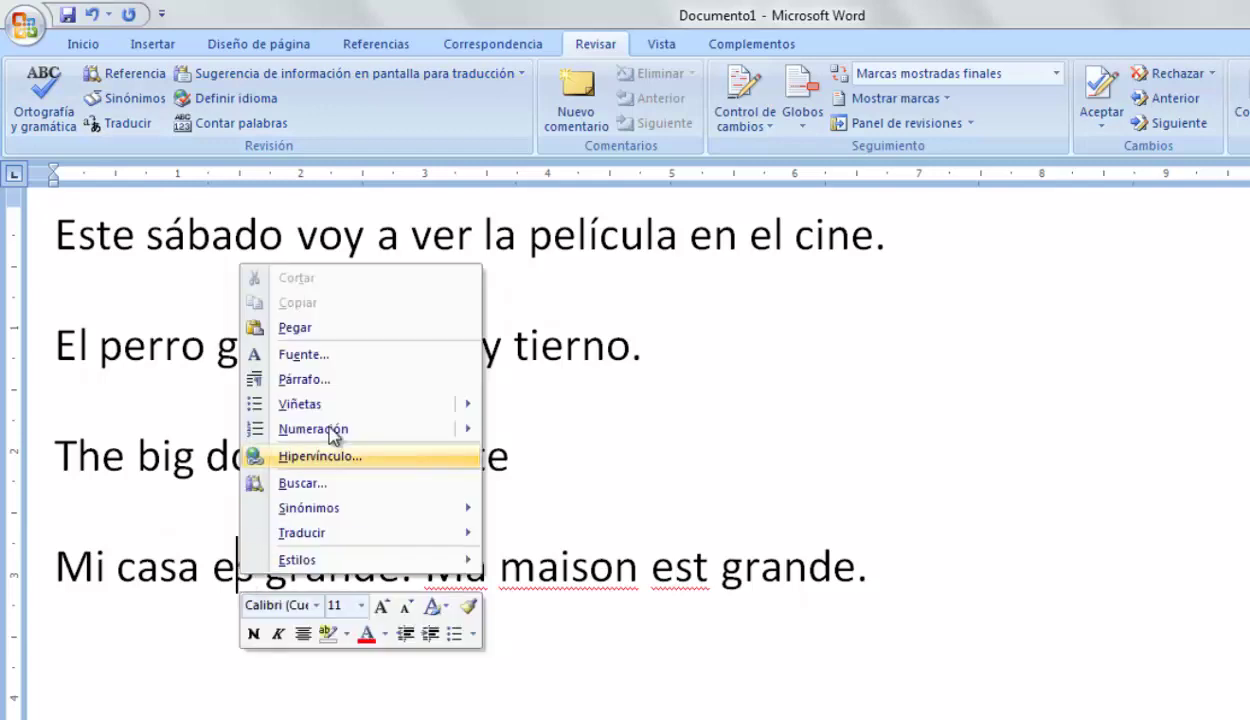
left_click(747, 410)
- Set translation ScreenTips to Español (España, internacional) and recheck the suggestions for 'maison' and 'Ma'
left_click(303, 79)
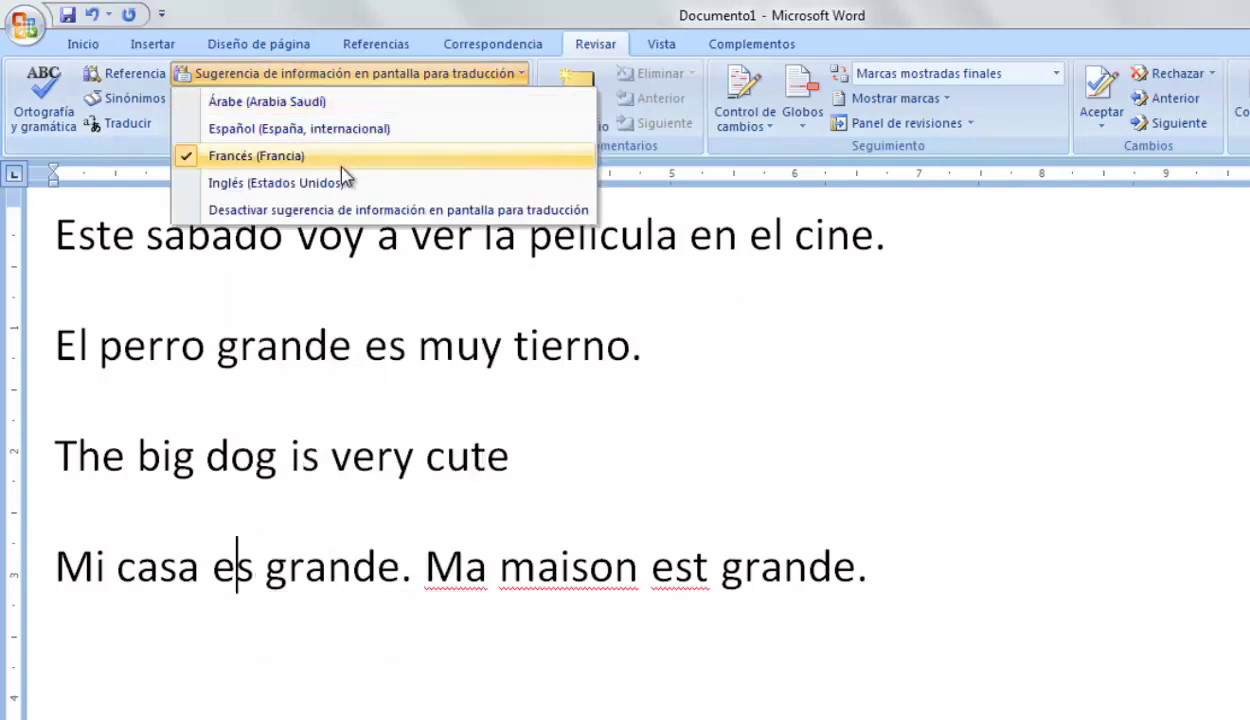
left_click(310, 128)
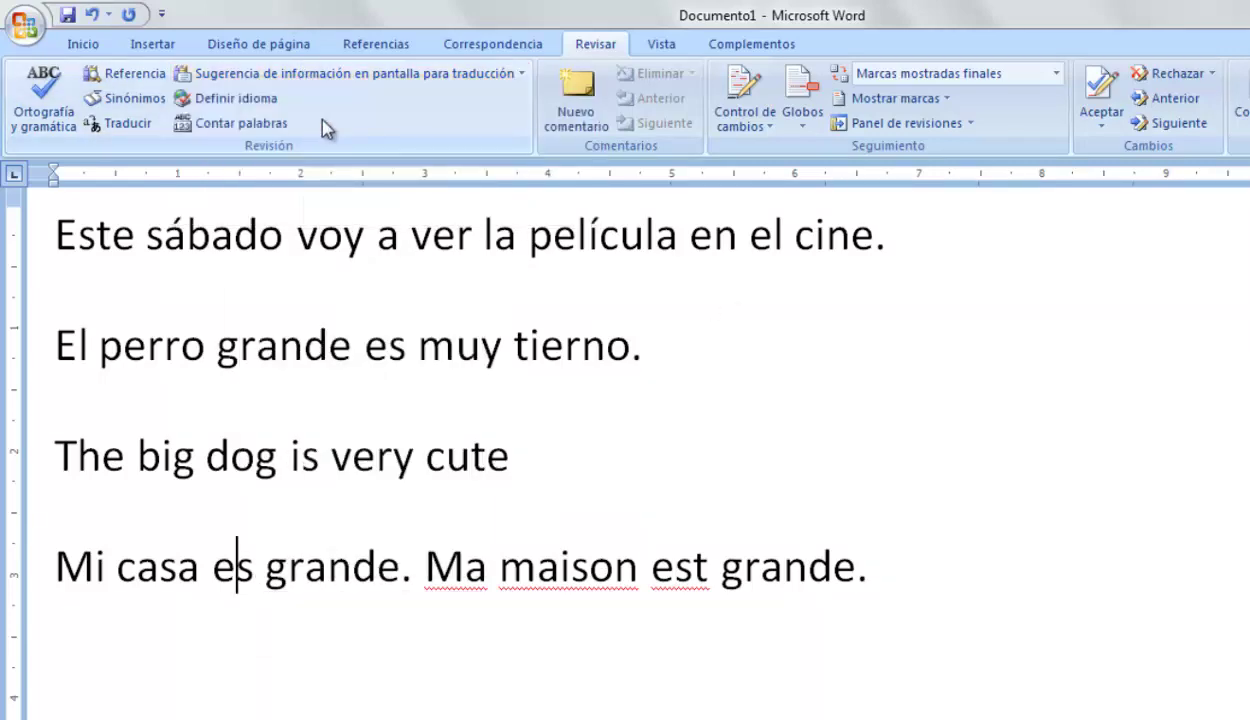
right_click(557, 591)
left_click(457, 570)
right_click(457, 570)
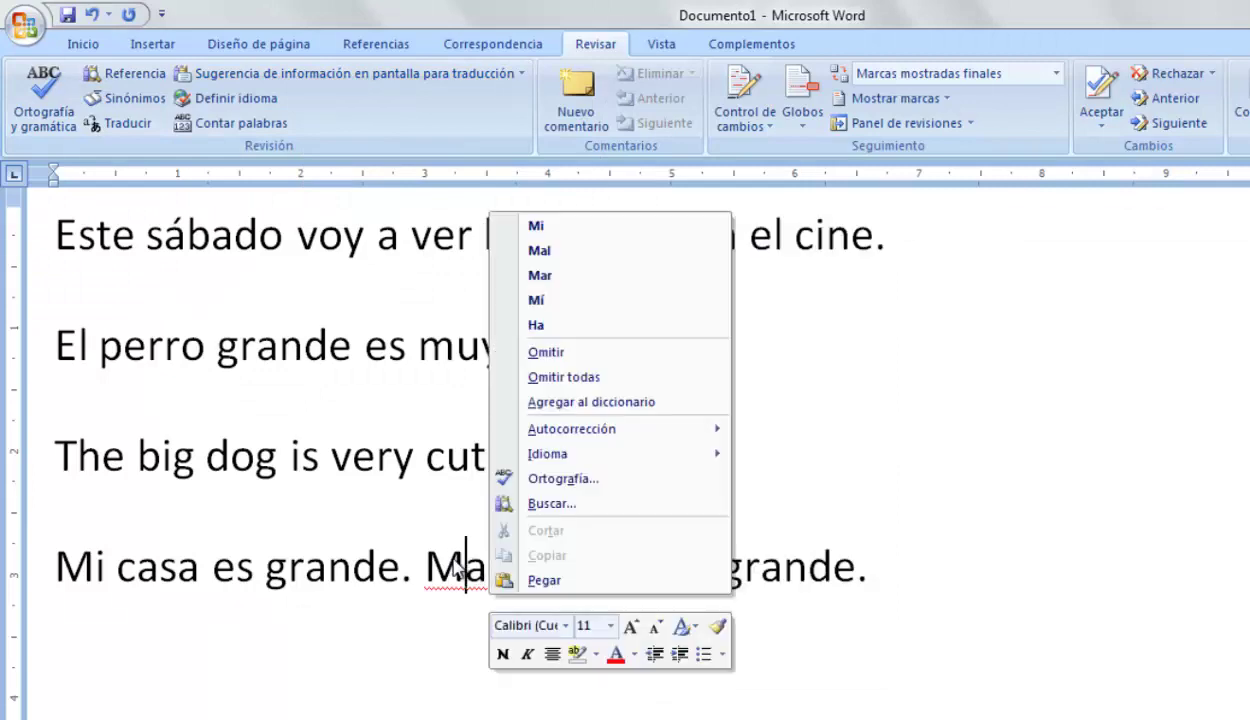
left_click(250, 74)
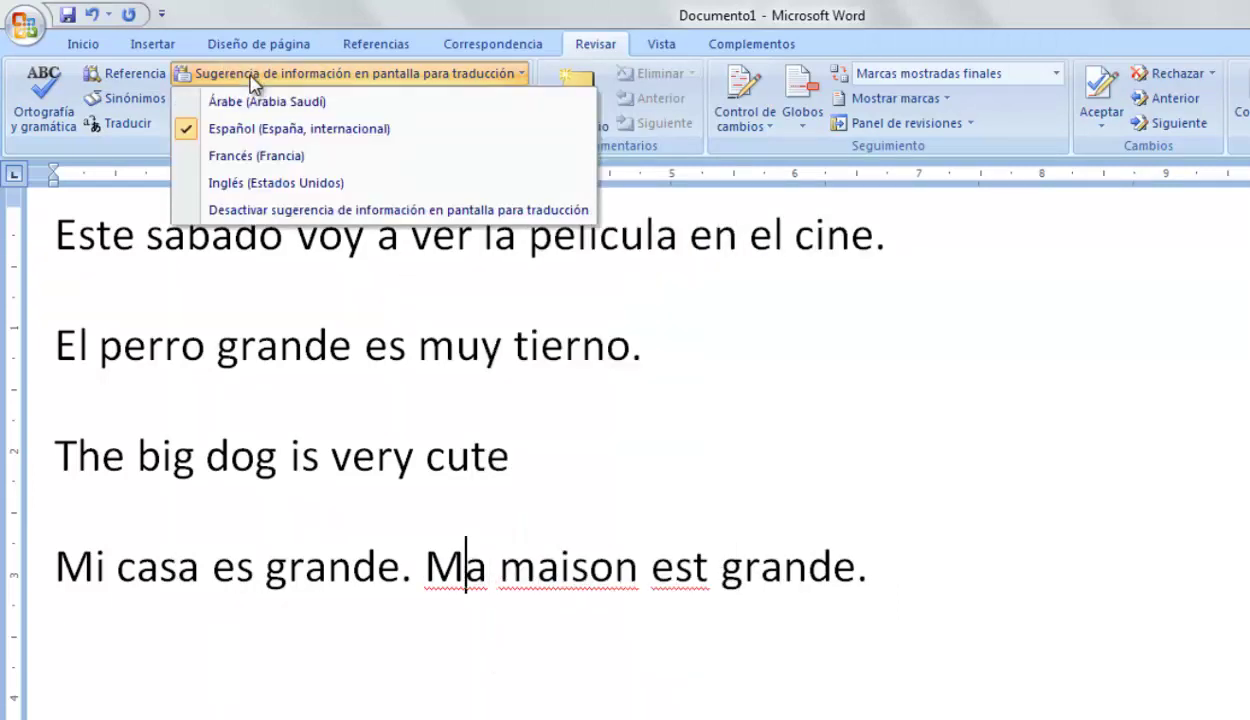
left_click(225, 210)
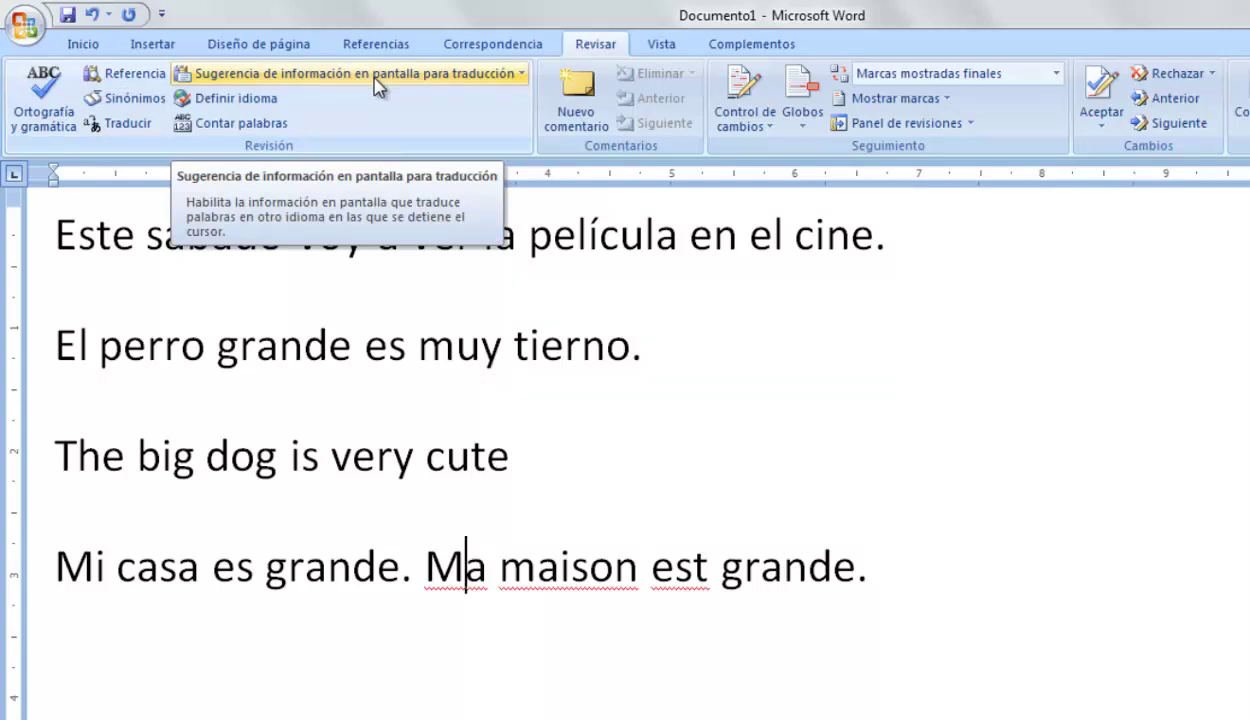
- Translate the selected word 'grande' in the Research pane from Spanish into Francés (Francia)
double_click(318, 568)
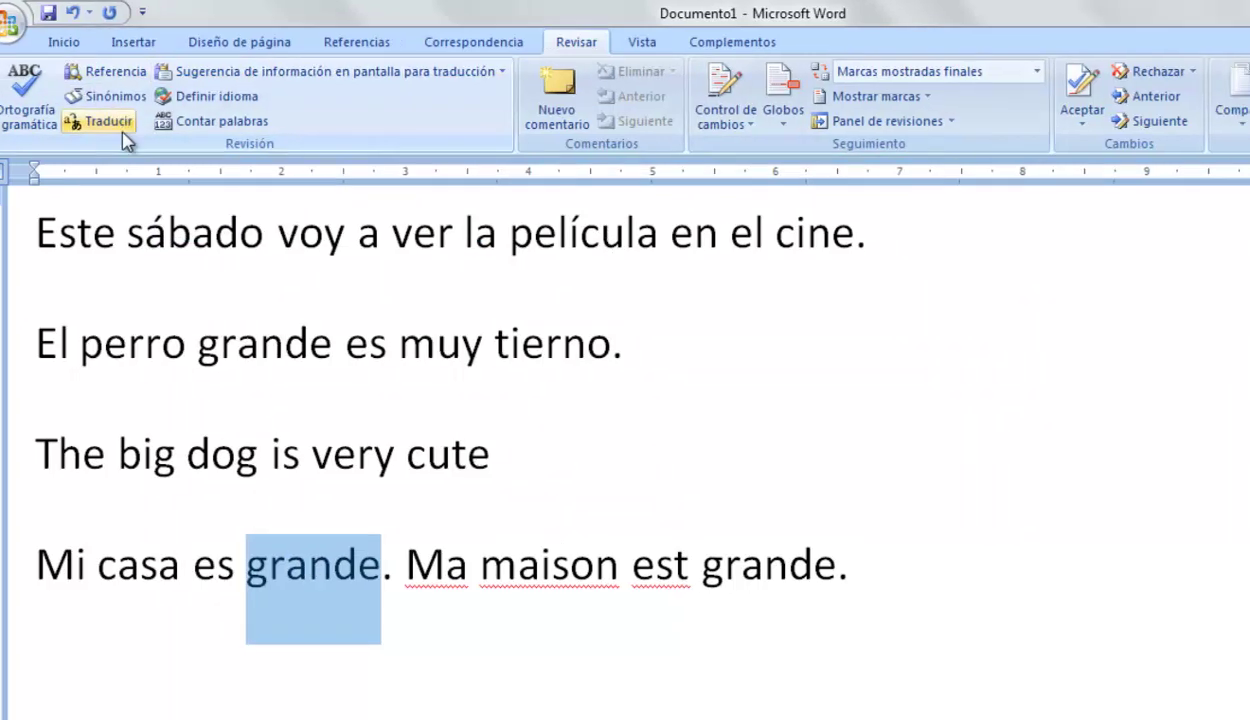
left_click(110, 121)
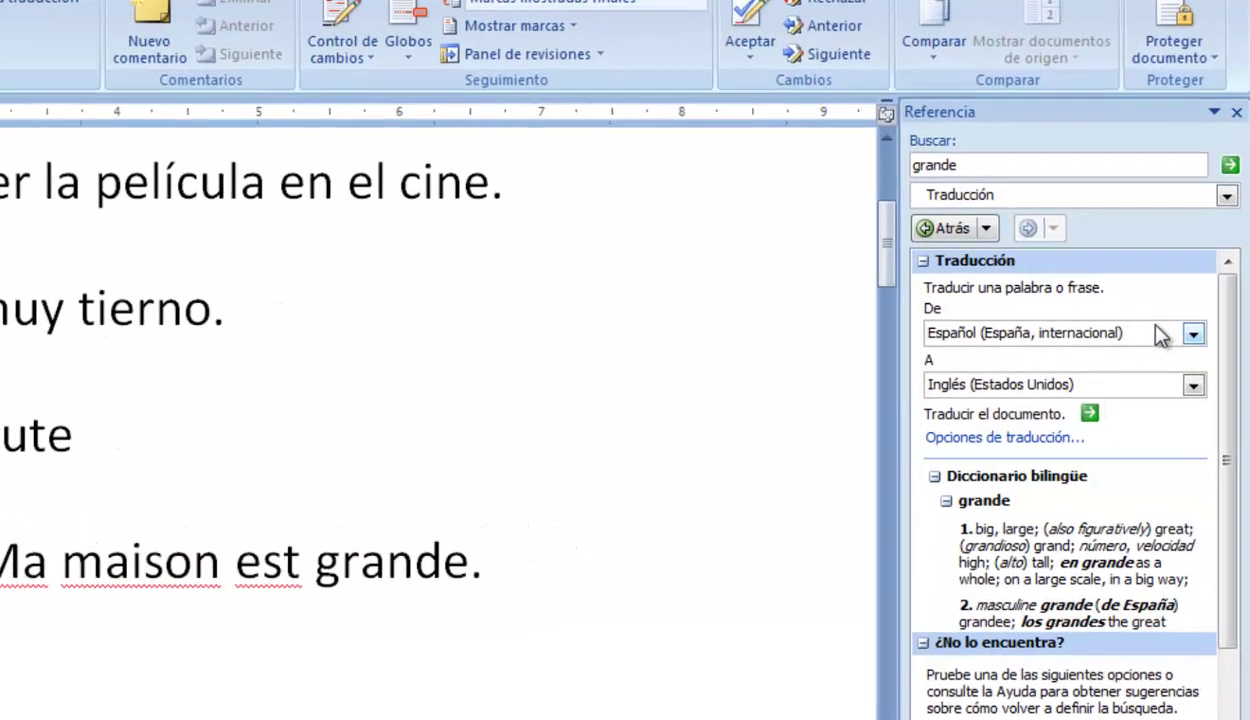
mouse_move(1220, 391)
left_mouse_down()
mouse_move(1228, 560)
mouse_move(1228, 338)
left_mouse_up()
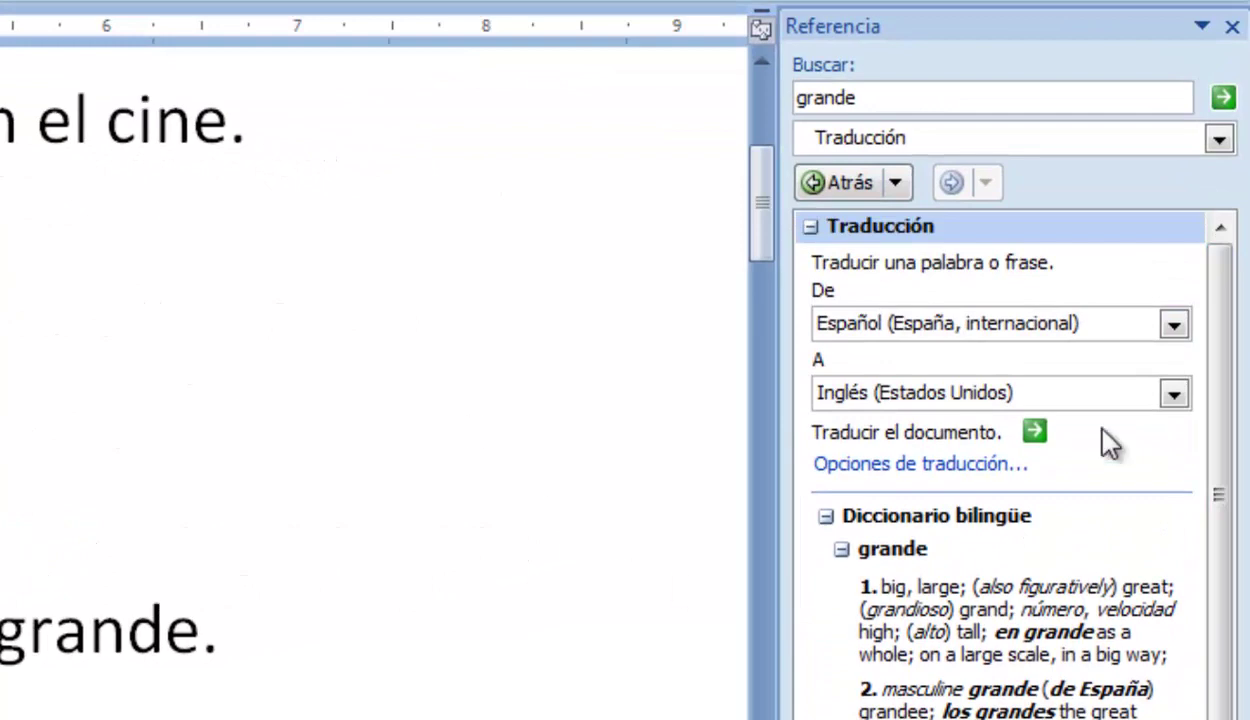
left_click(1175, 394)
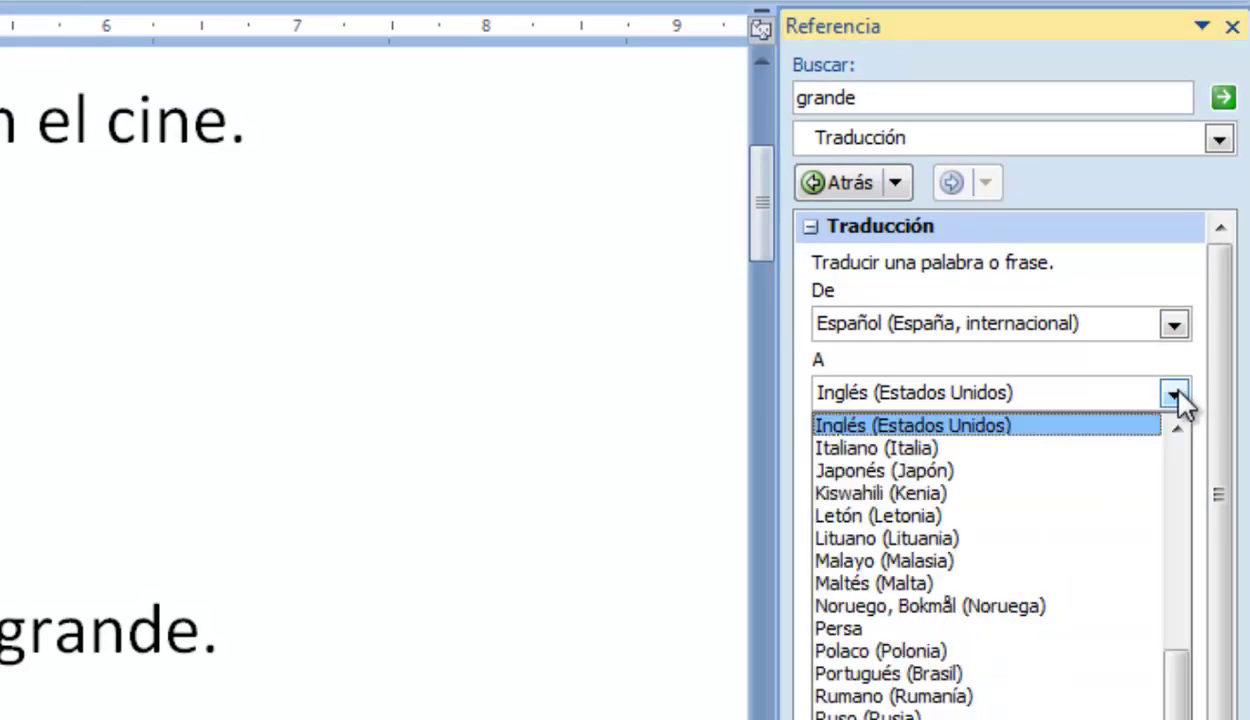
scroll(1093, 590, "up", 1)
scroll(1091, 580, "up", 2)
scroll(1100, 580, "up", 2)
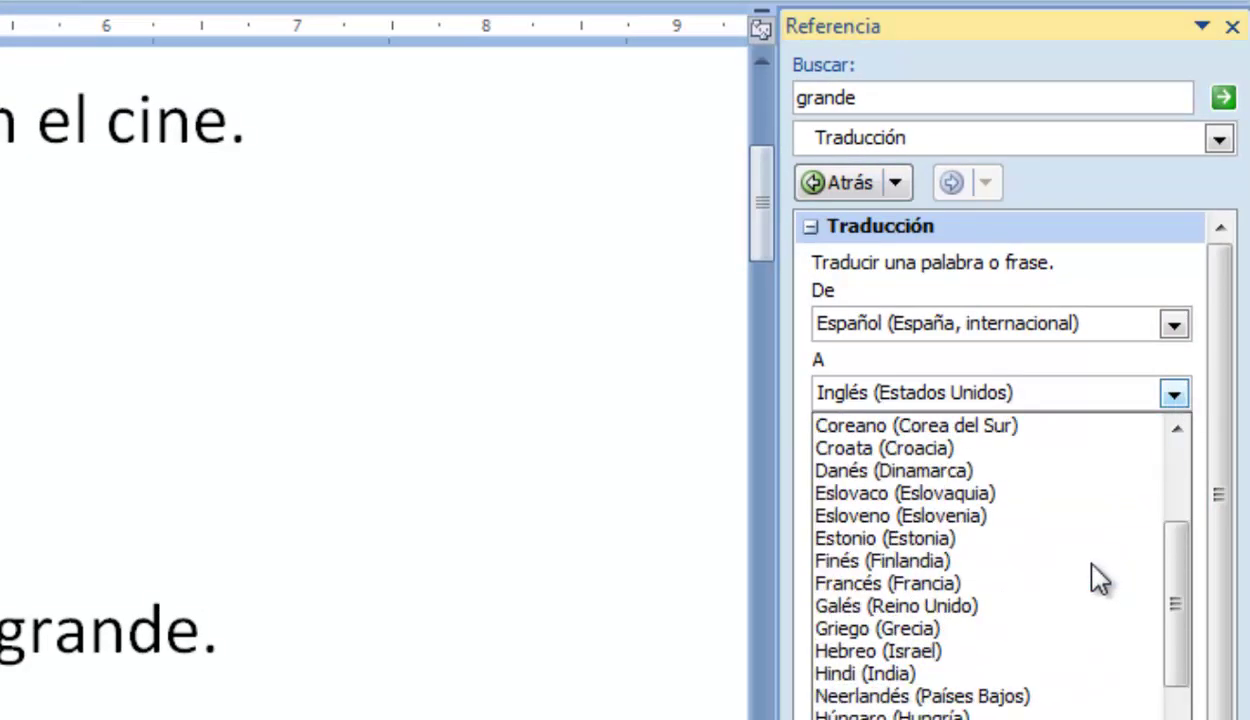
left_click(838, 583)
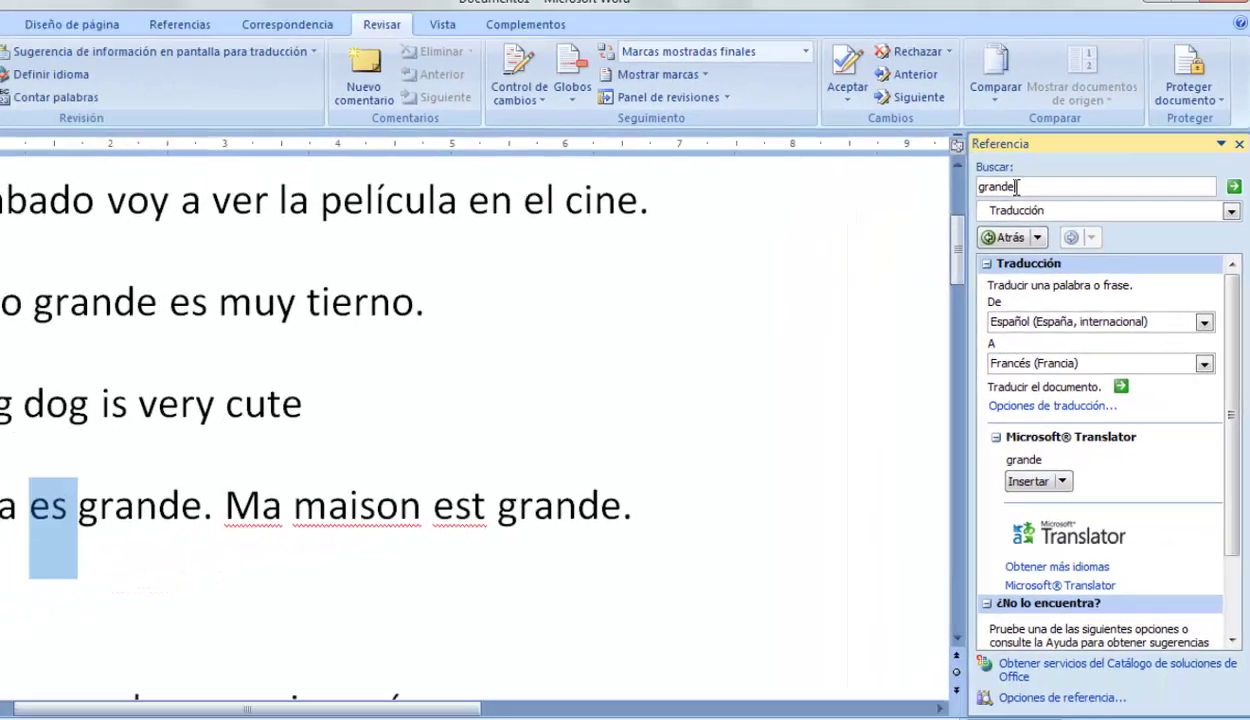
- Look up 'es' in the Research pane and set translation ScreenTips to French
double_click(1027, 193)
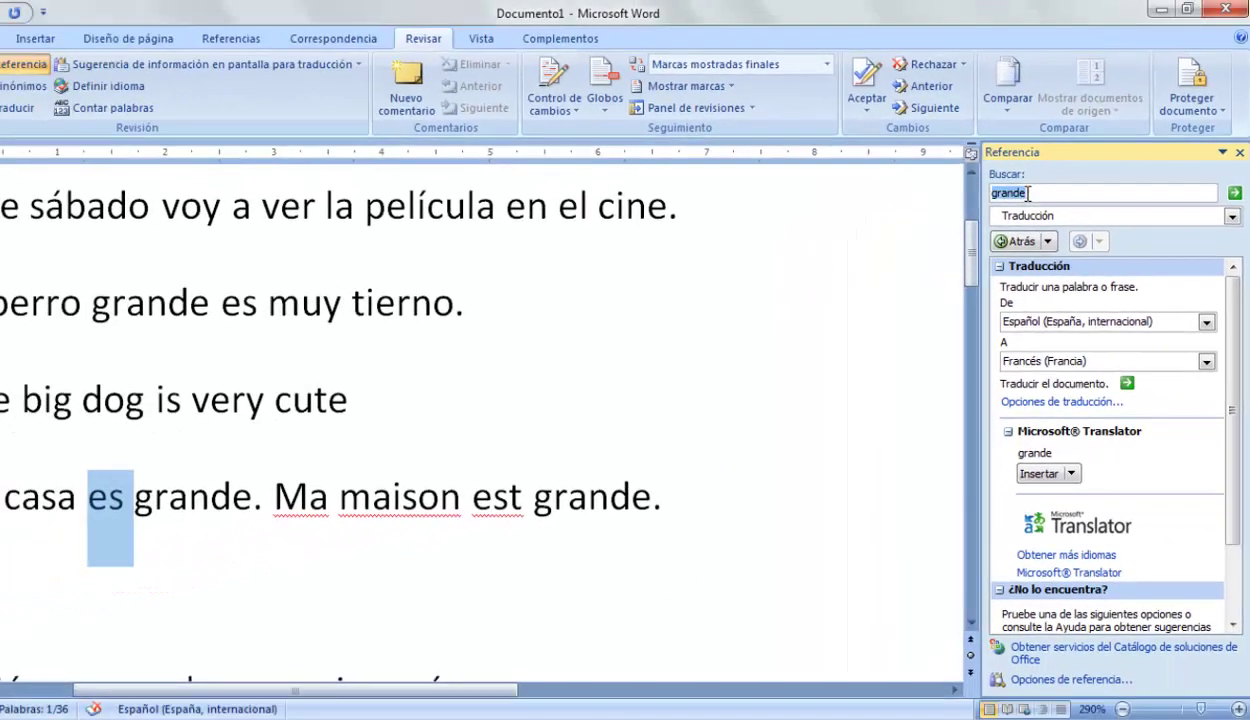
type("es")
key("Return")
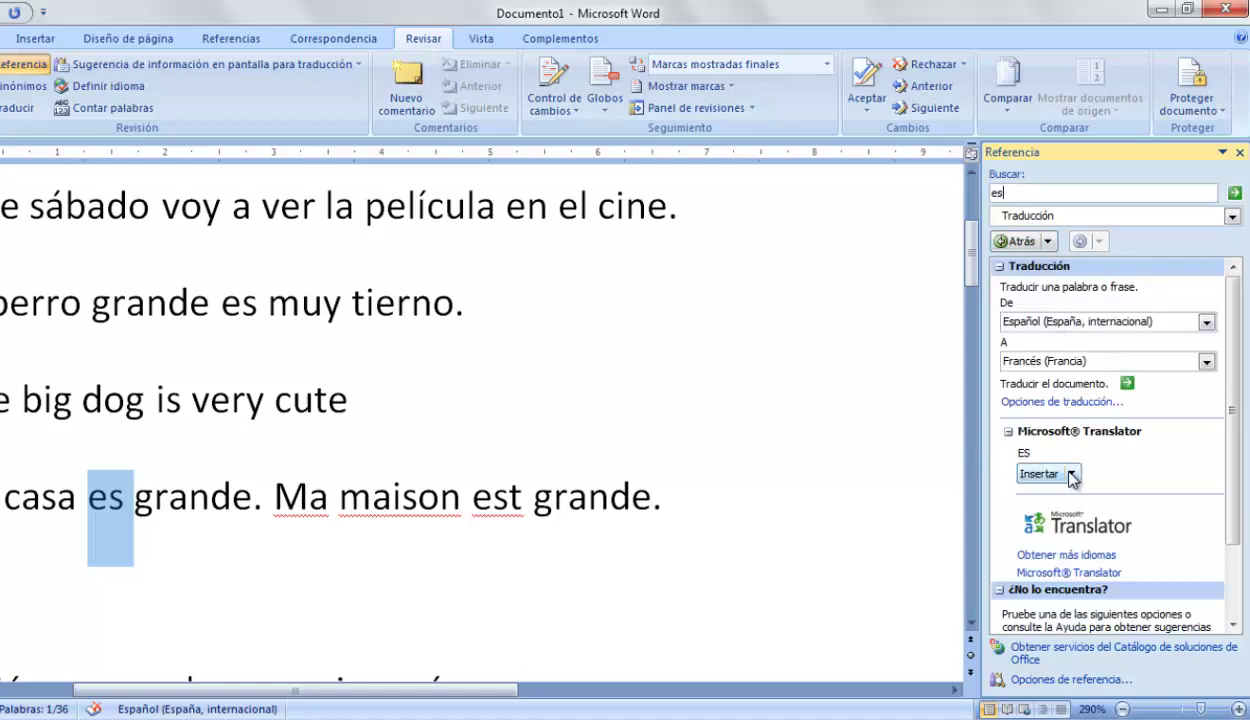
left_click(200, 64)
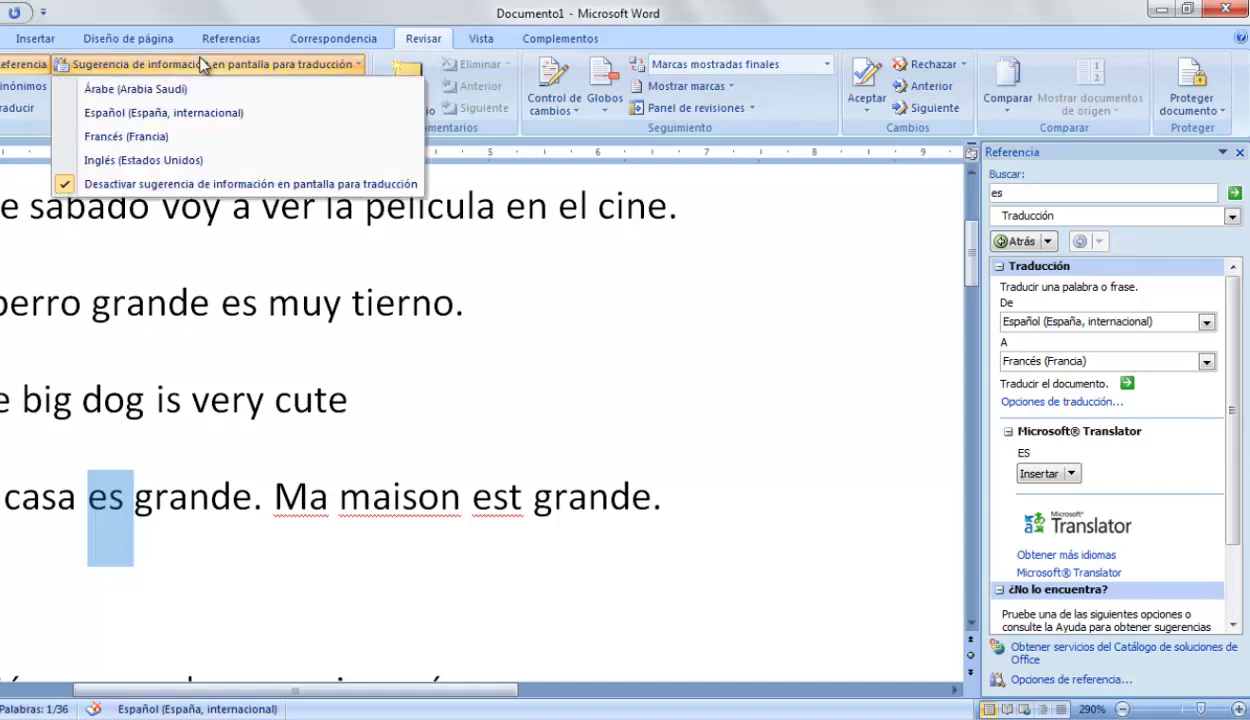
left_click(113, 146)
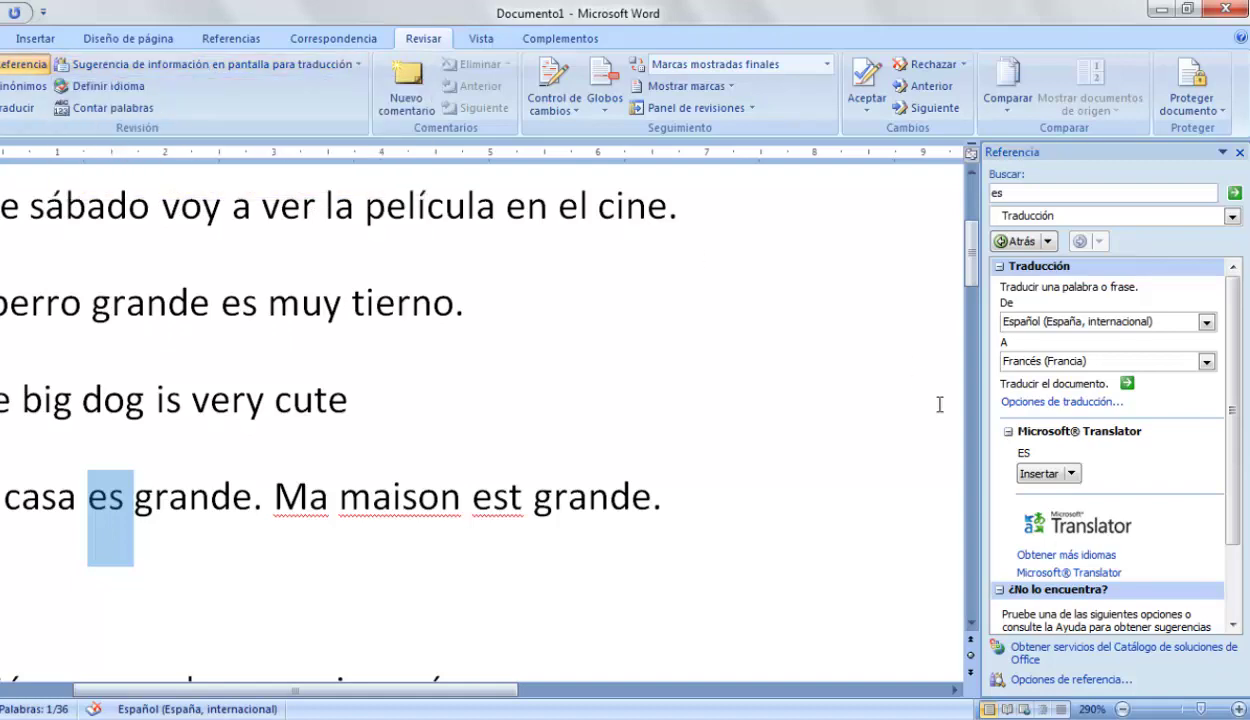
left_click(1237, 192)
- View the suggestions for 'maison' without changing it, then turn translation ScreenTips off
left_click(790, 400)
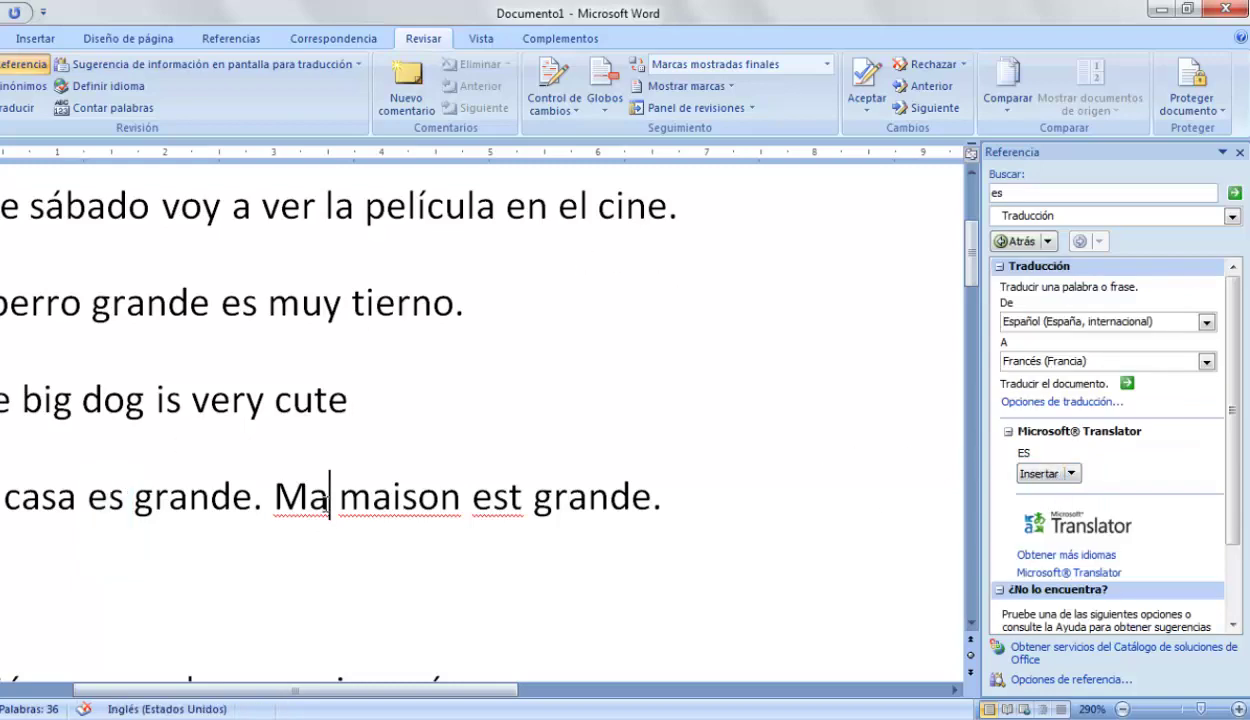
right_click(374, 505)
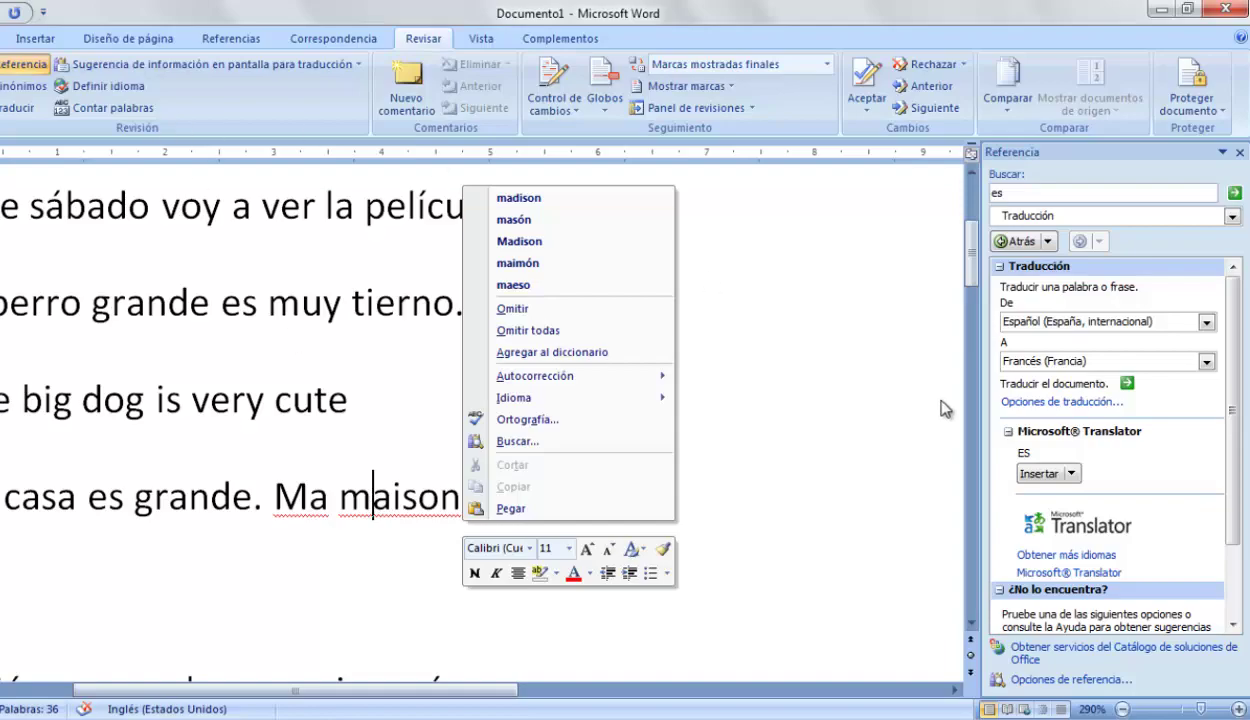
key("Escape")
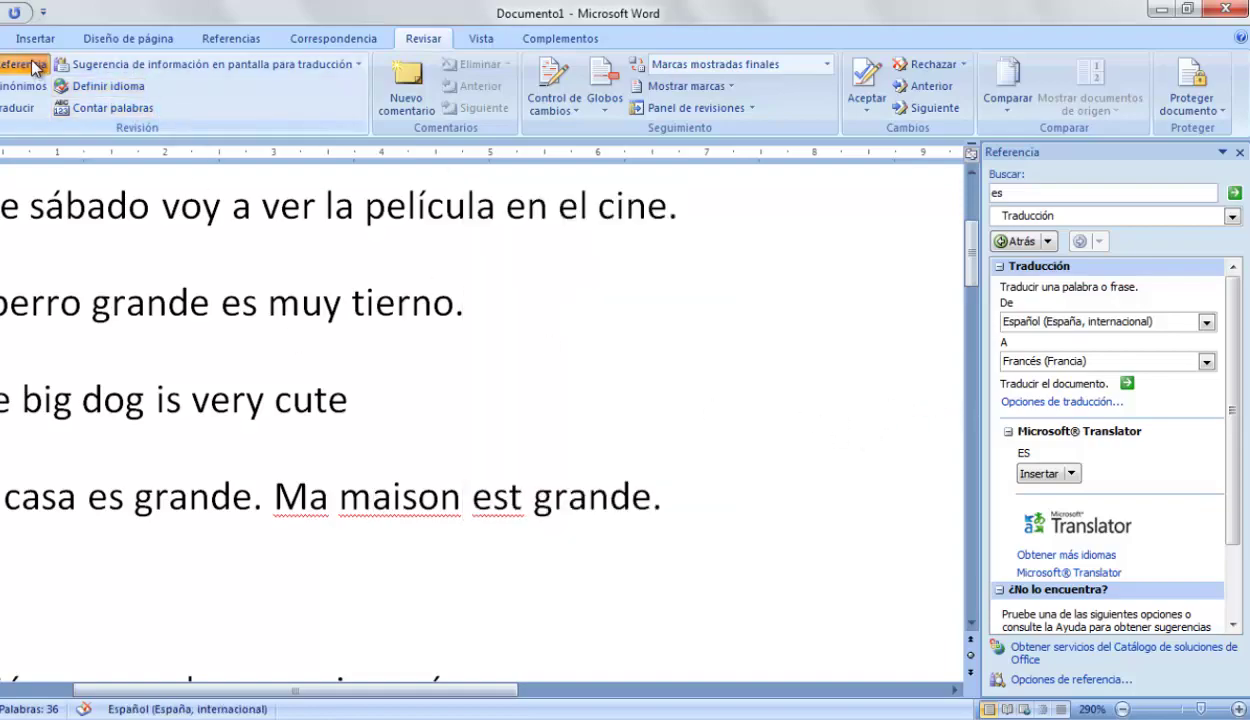
left_click(150, 64)
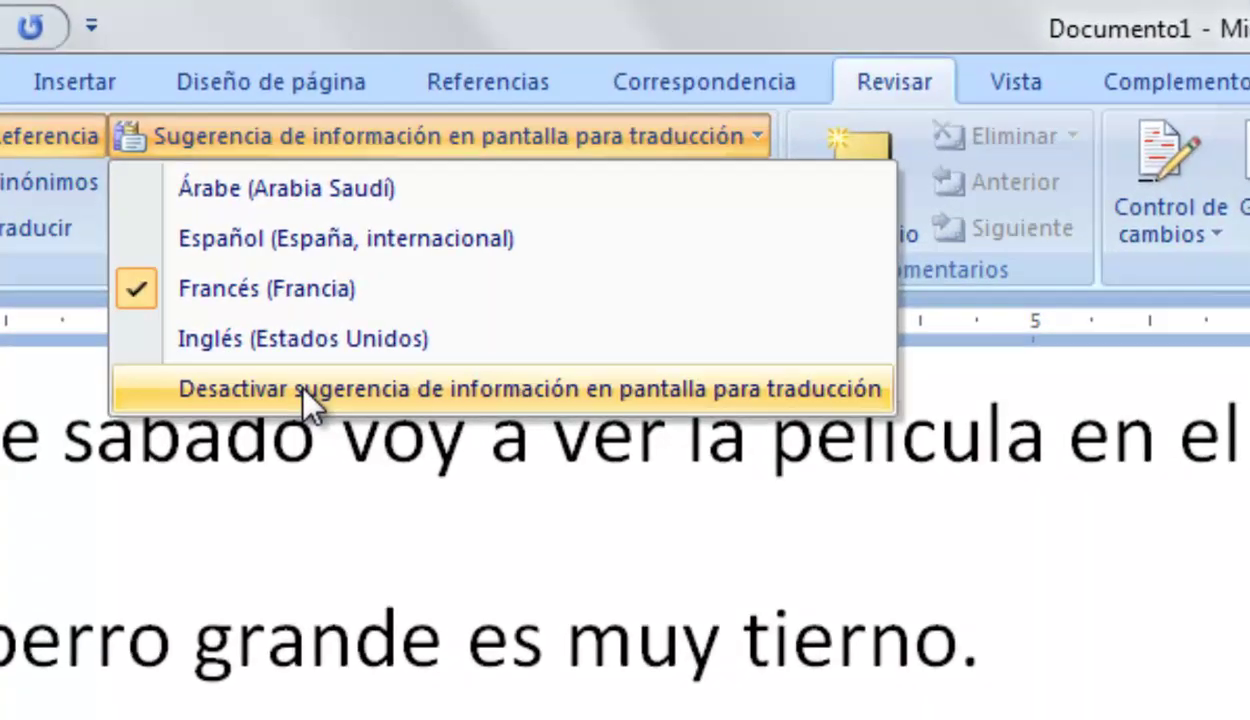
left_click(229, 284)
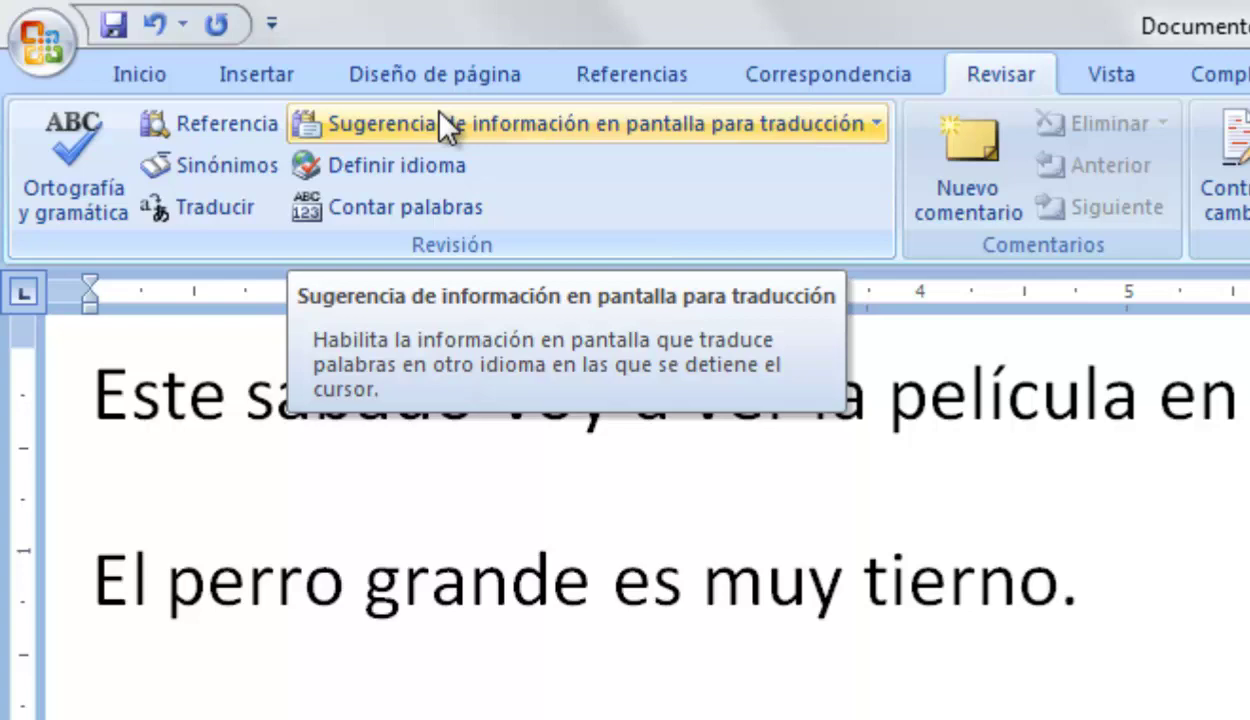
- Set translation ScreenTips to Francés (Francia) and start a spelling check that flags 'Ma'
left_click(510, 125)
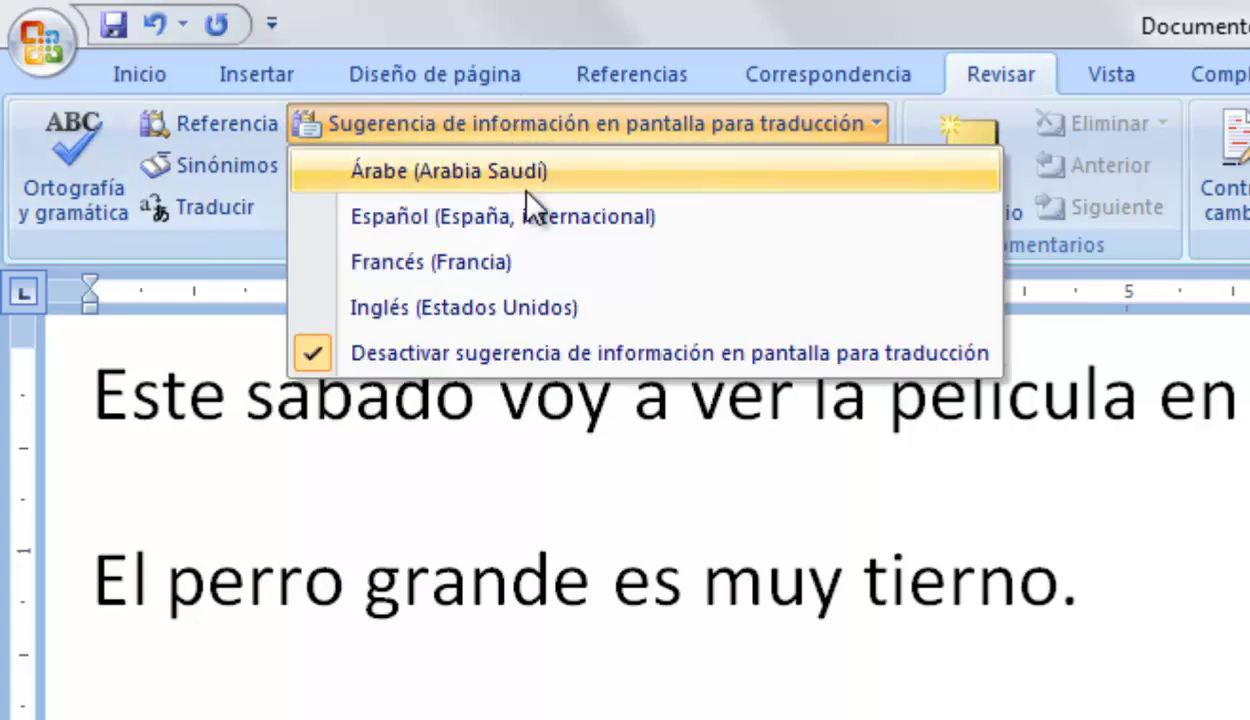
left_click(440, 272)
scroll(1215, 690, "down", 10)
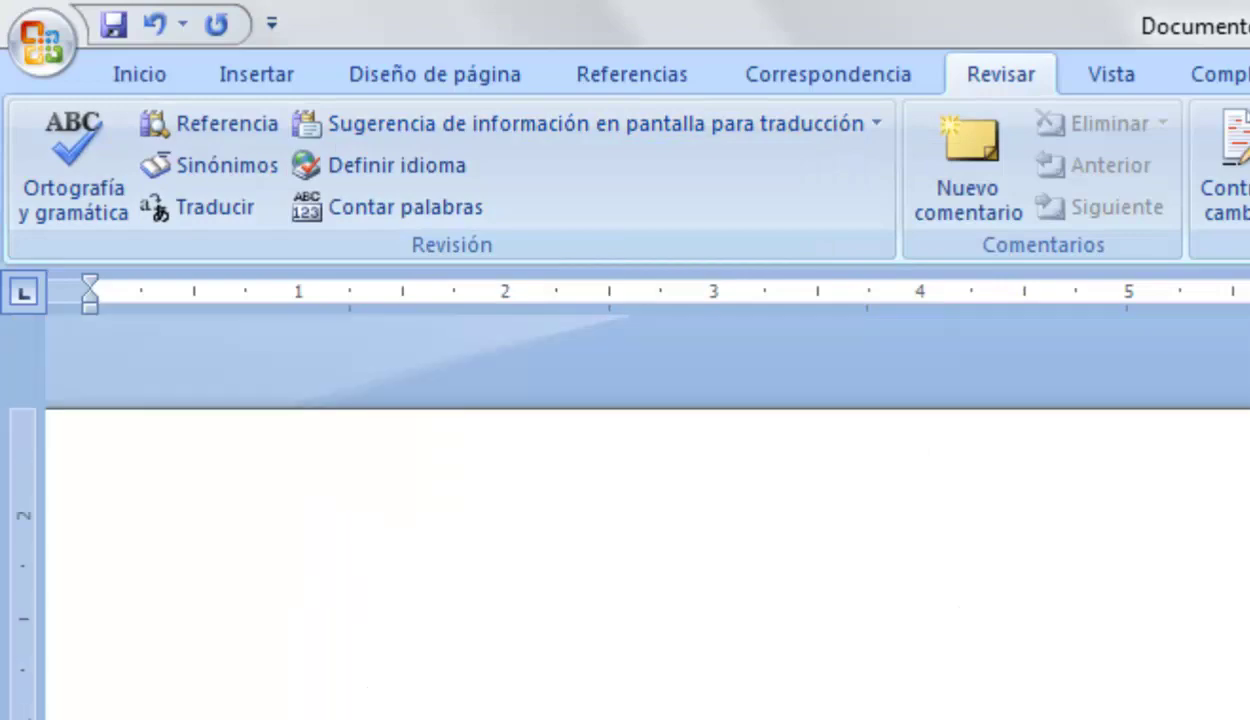
left_click(93, 155)
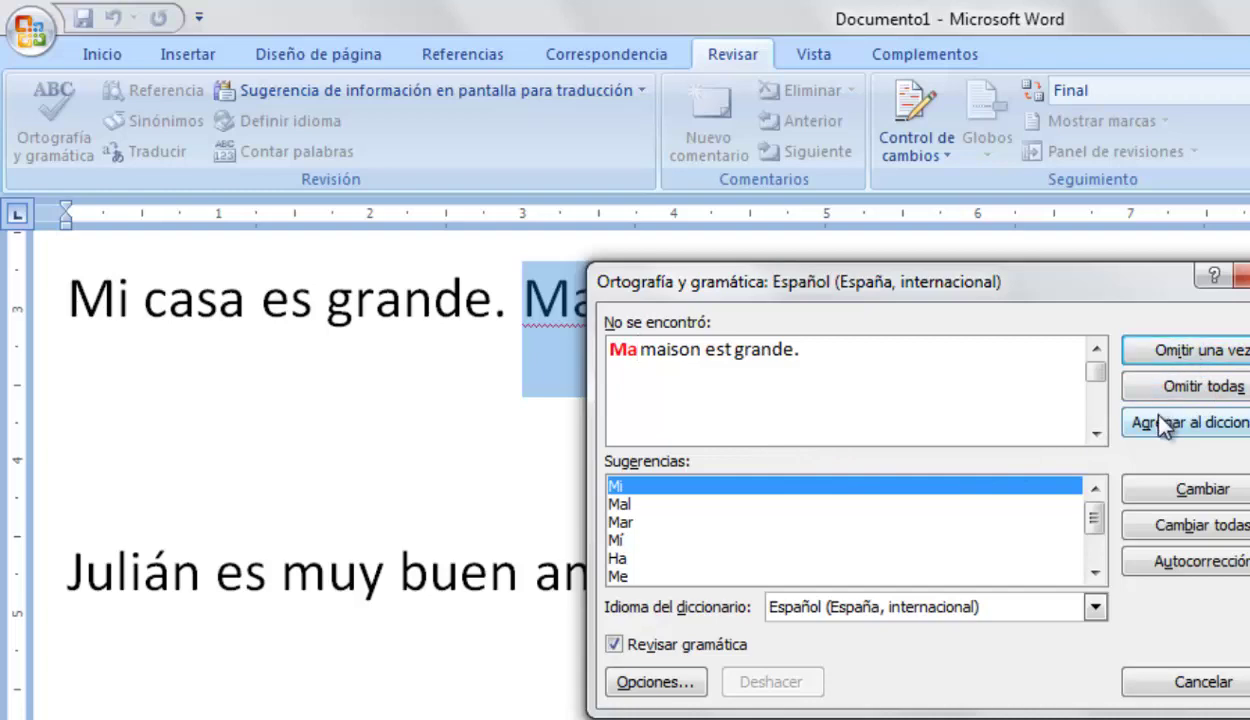
- Ignore 'Ma', 'maison', 'est' and the grammar warning, then rerun the check and close both completion messages
left_click(1160, 350)
left_click(1170, 352)
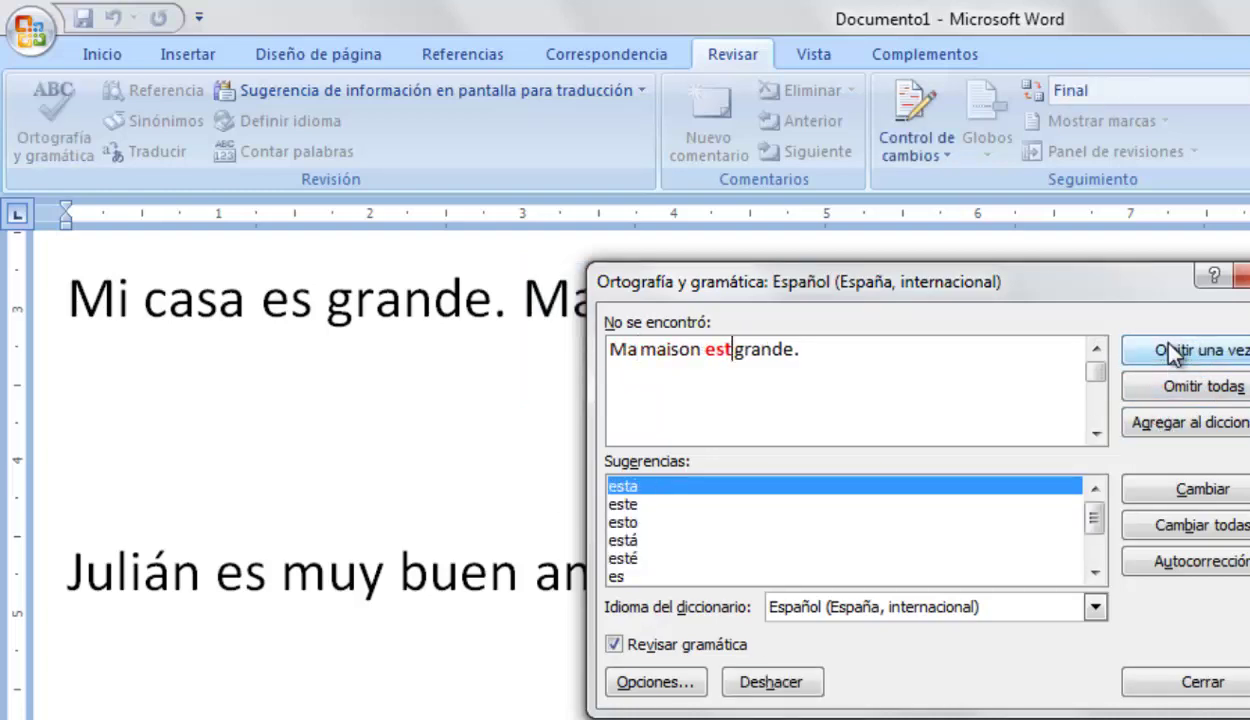
left_click(1175, 352)
left_click(1172, 352)
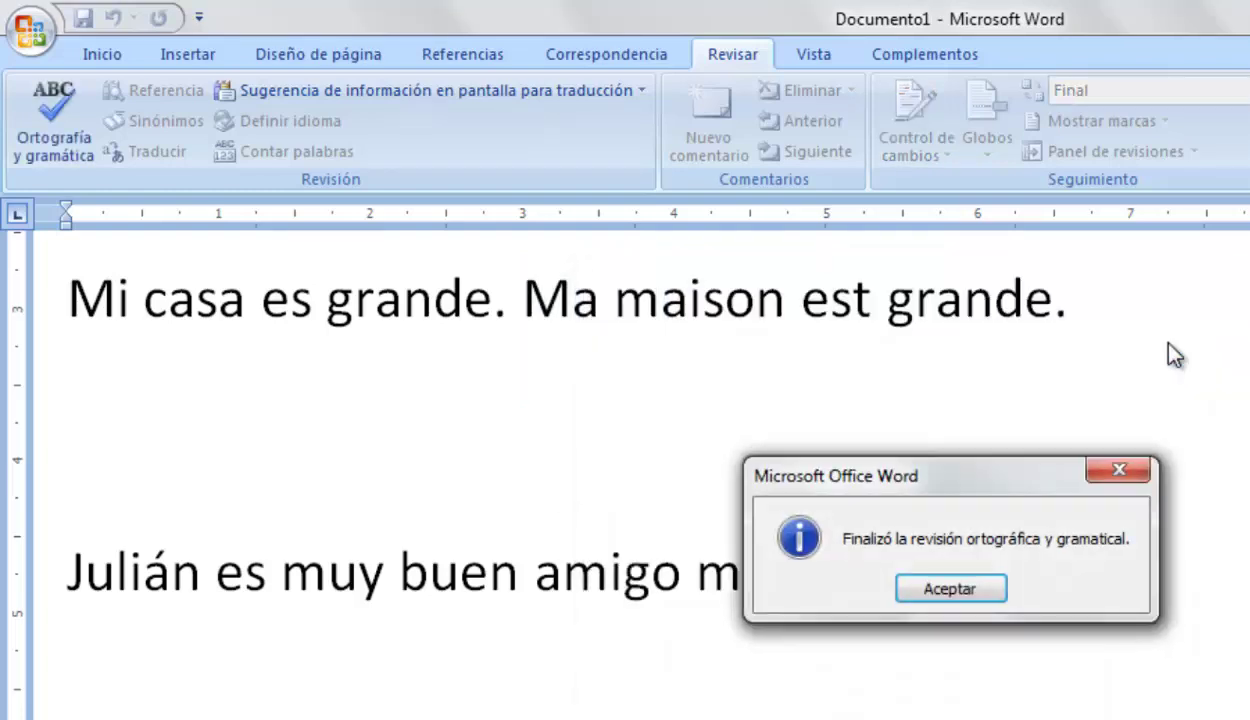
left_click(950, 588)
left_click(40, 118)
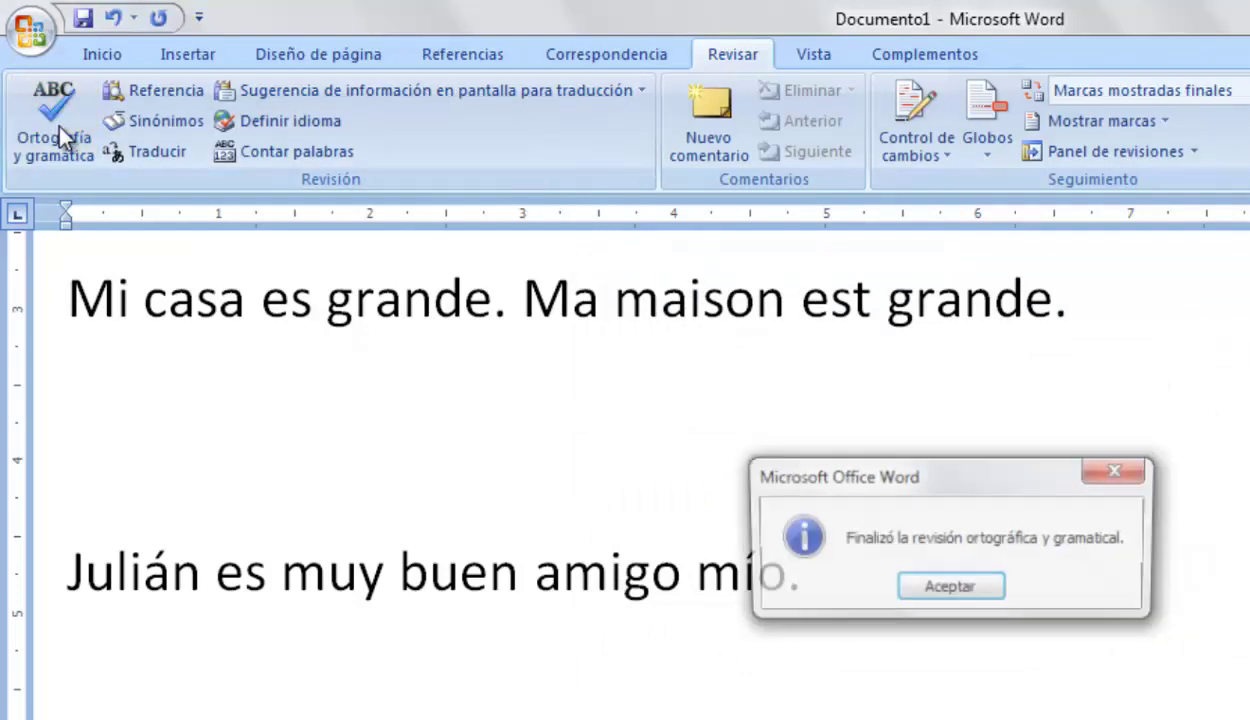
left_click(960, 589)
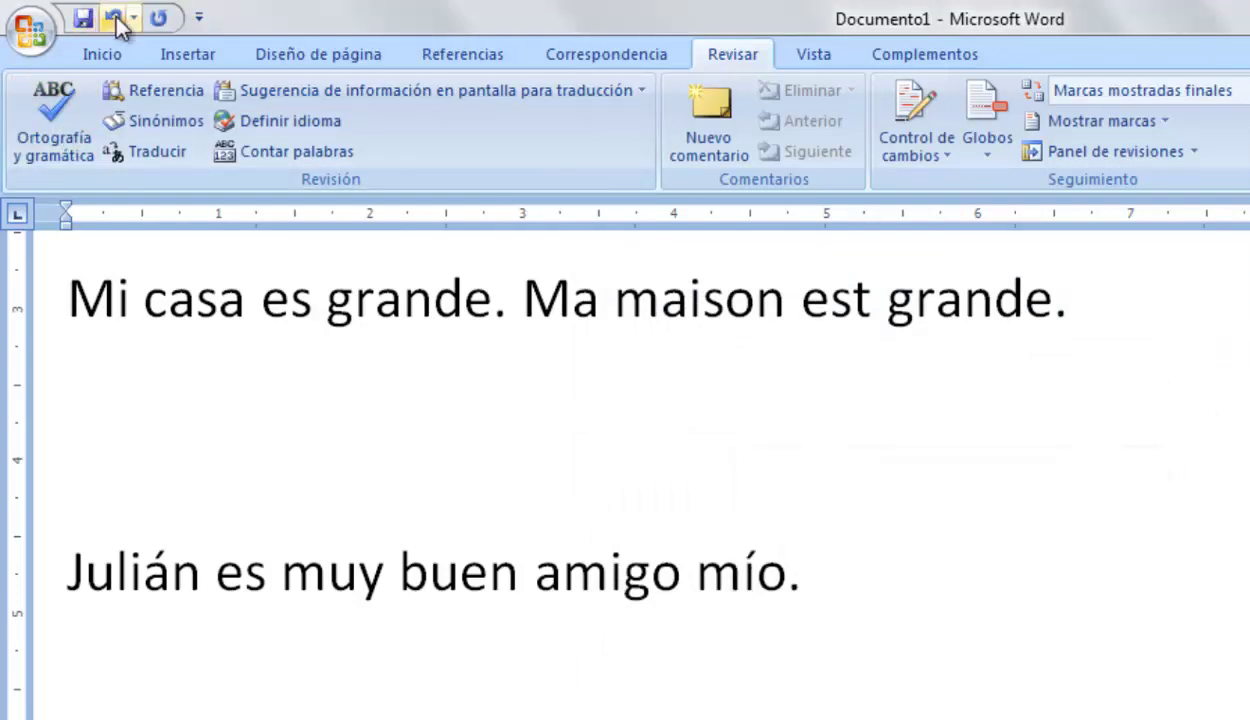
- Undo and redo the last edit, then pick a translation ScreenTip language
left_click(114, 18)
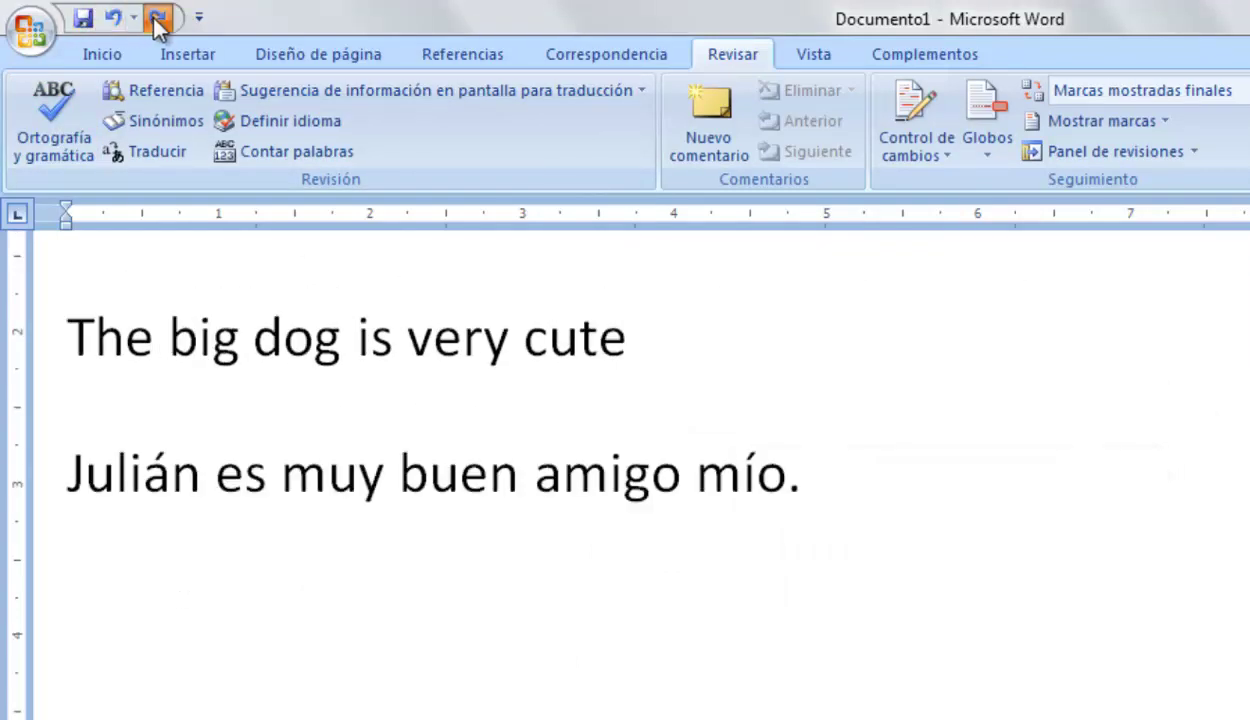
left_click(157, 18)
scroll(405, 380, "down", 2)
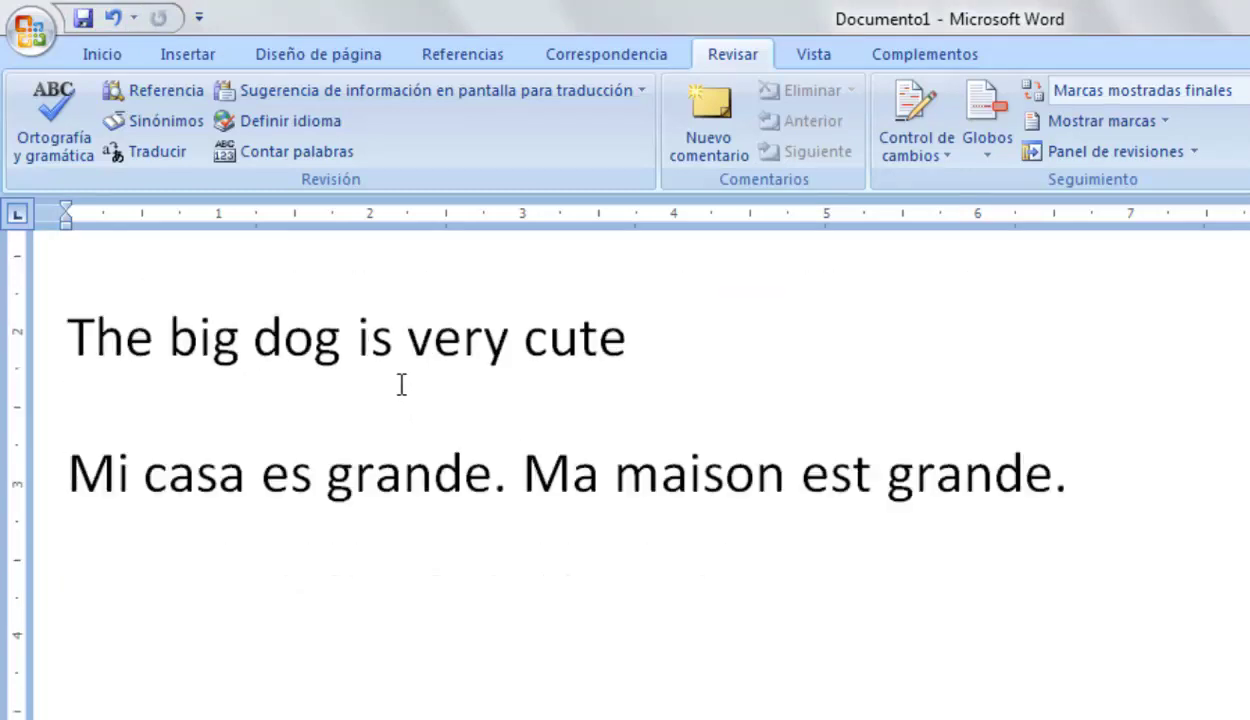
left_click(298, 90)
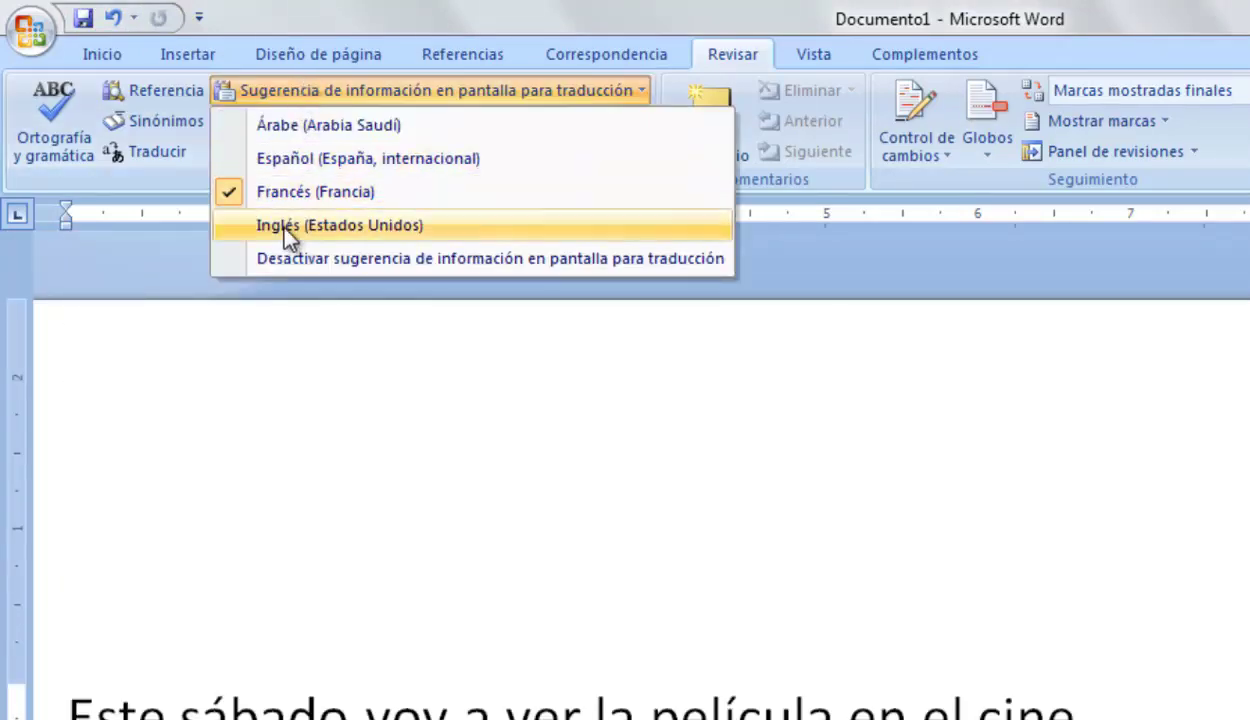
left_click(274, 158)
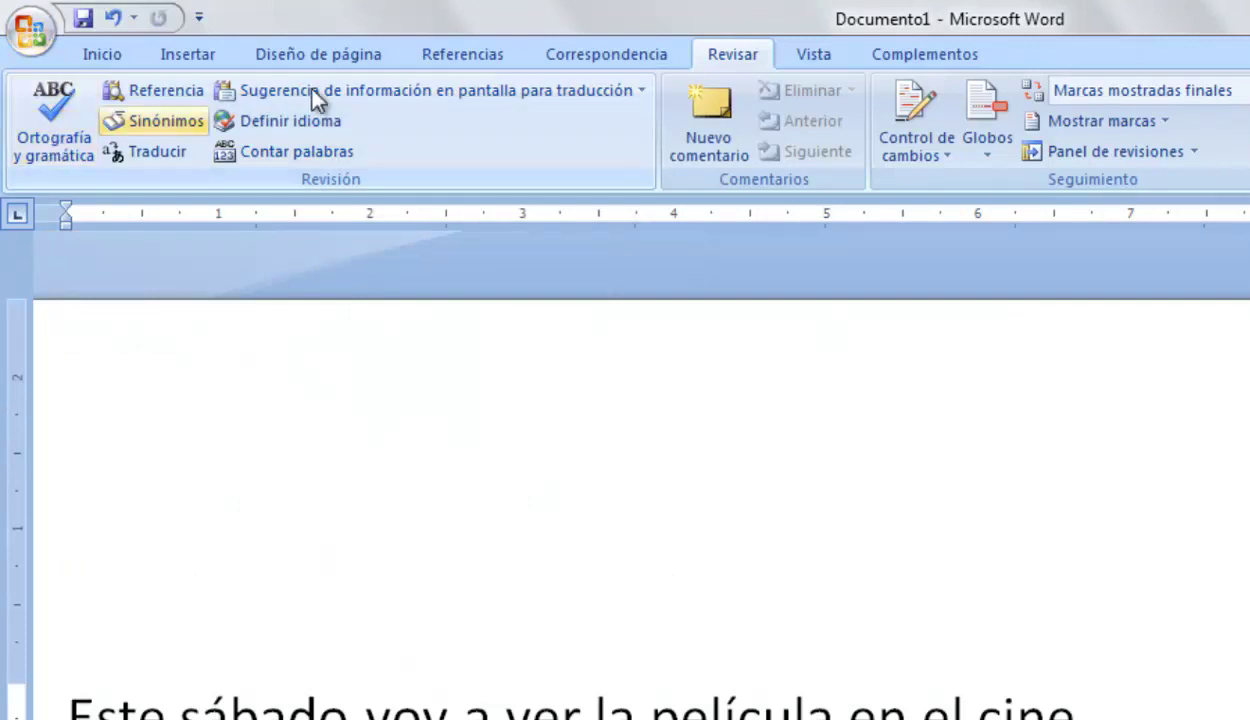
- Rerun the spelling and grammar check to completion and turn translation ScreenTips off
left_click(53, 135)
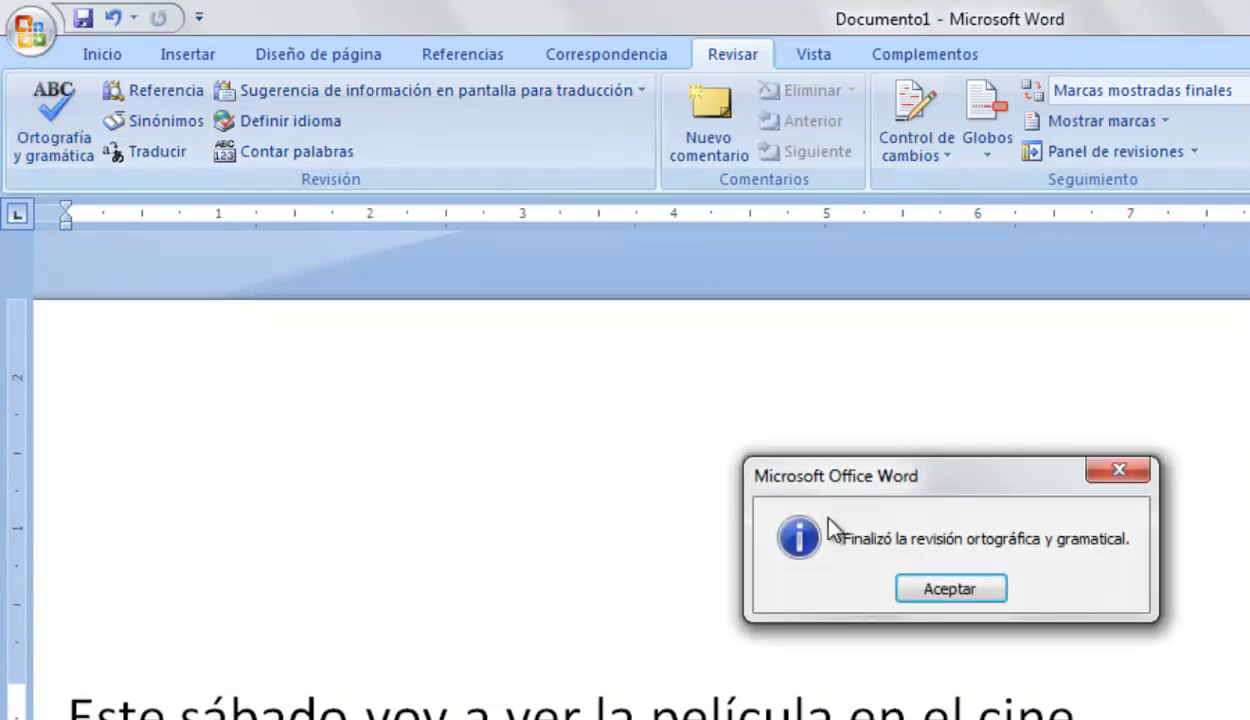
left_click(935, 588)
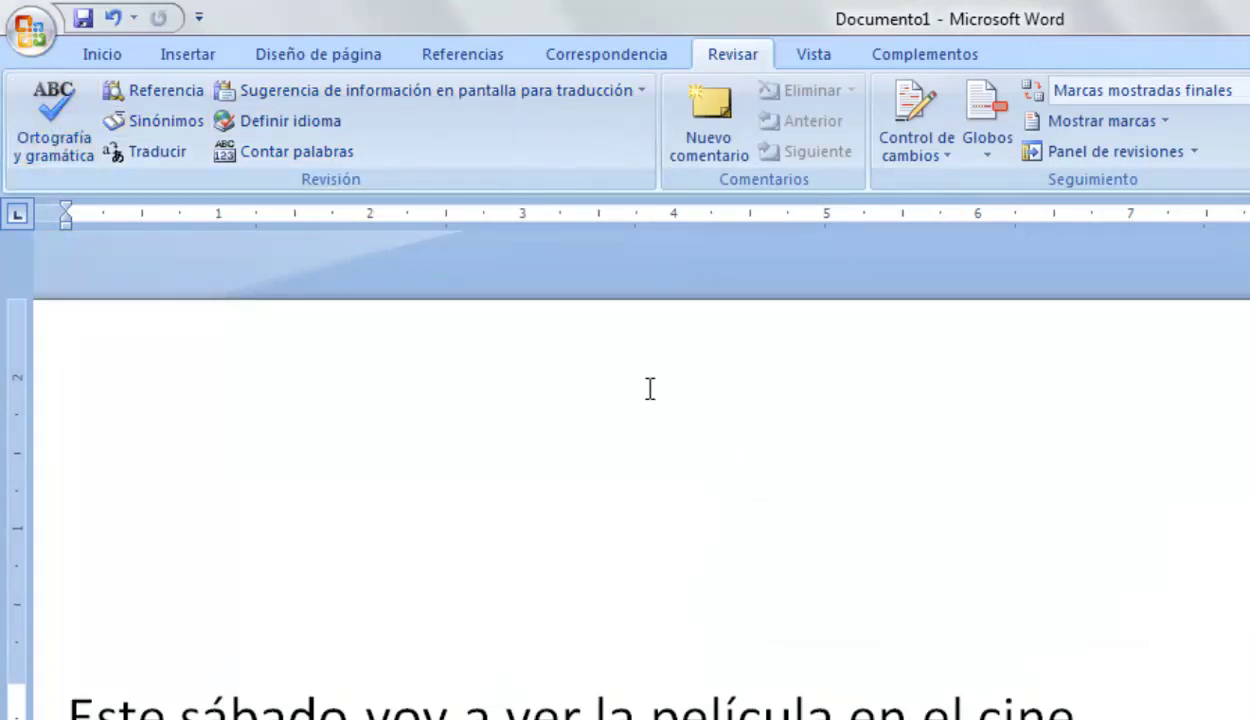
left_click(295, 88)
left_click(350, 258)
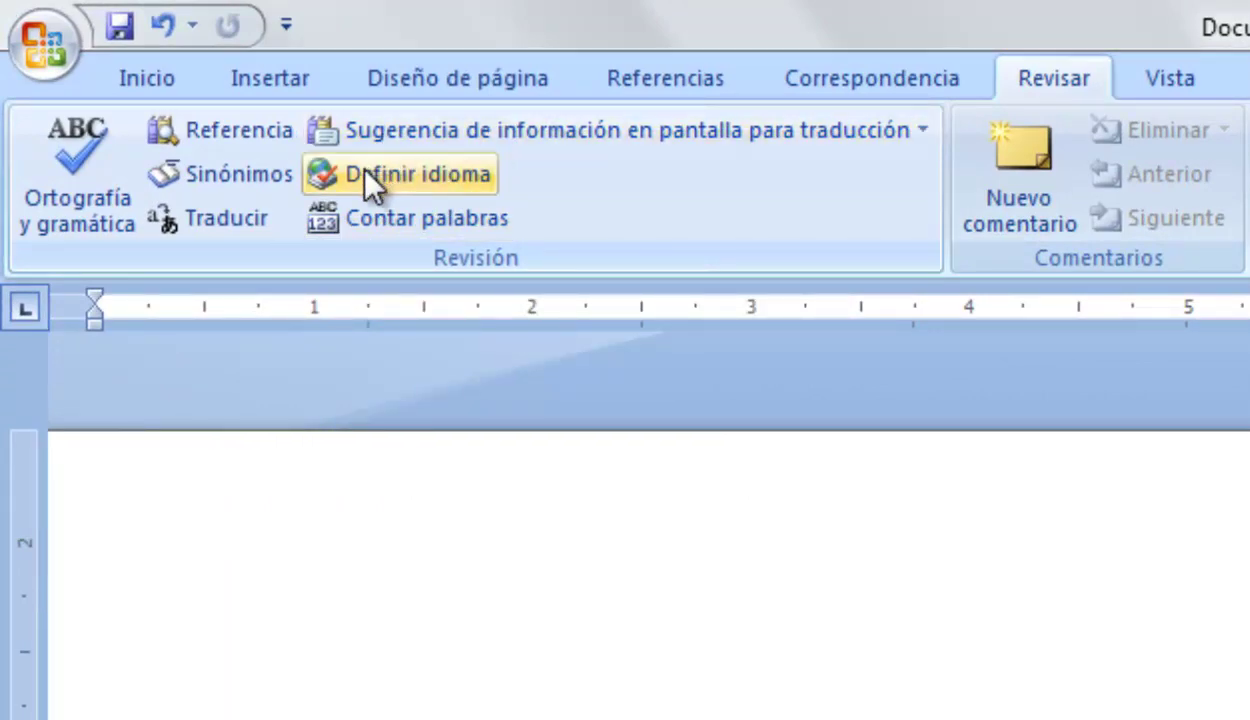
- Mark the text as Español (España, internacional) and show the word count of 36 words
left_click(364, 172)
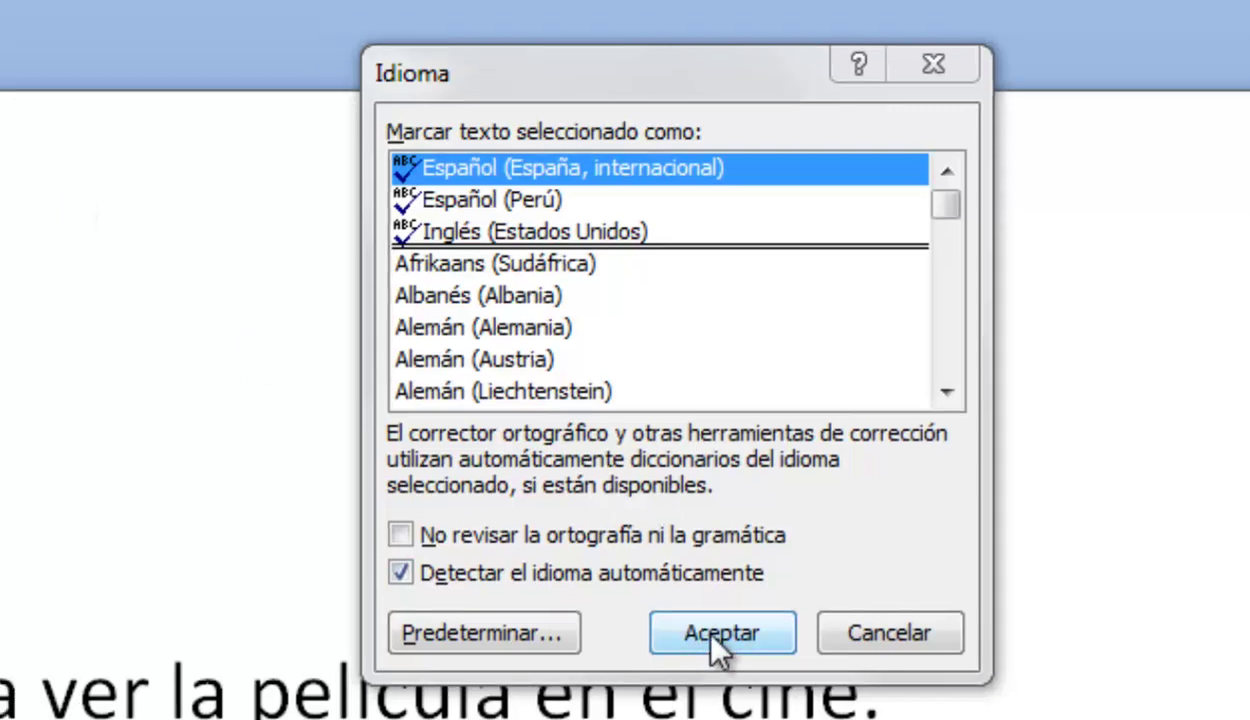
left_click(688, 627)
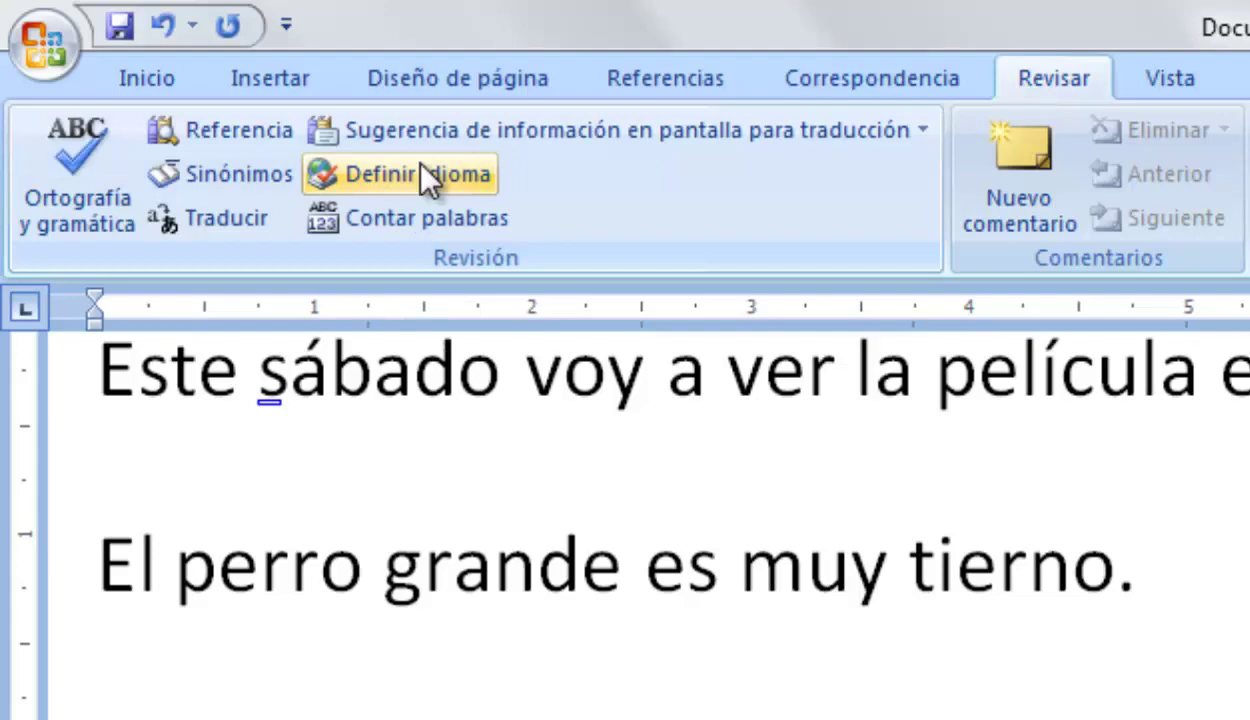
left_click(405, 218)
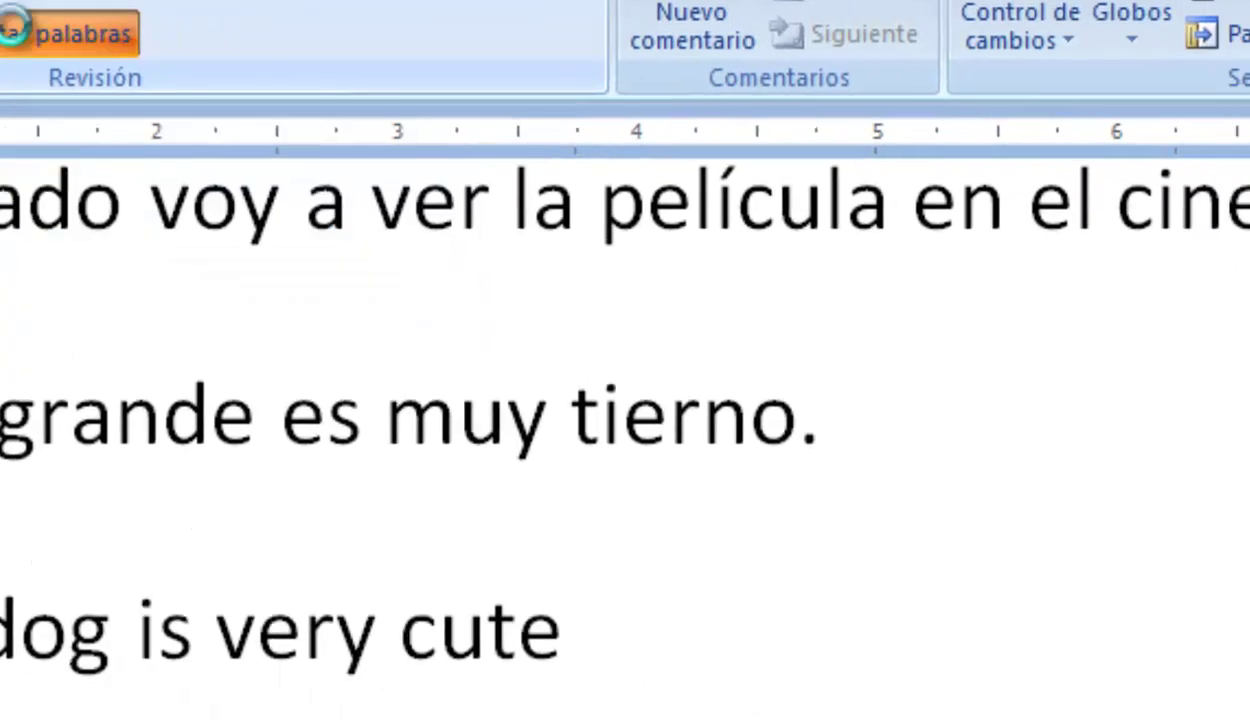
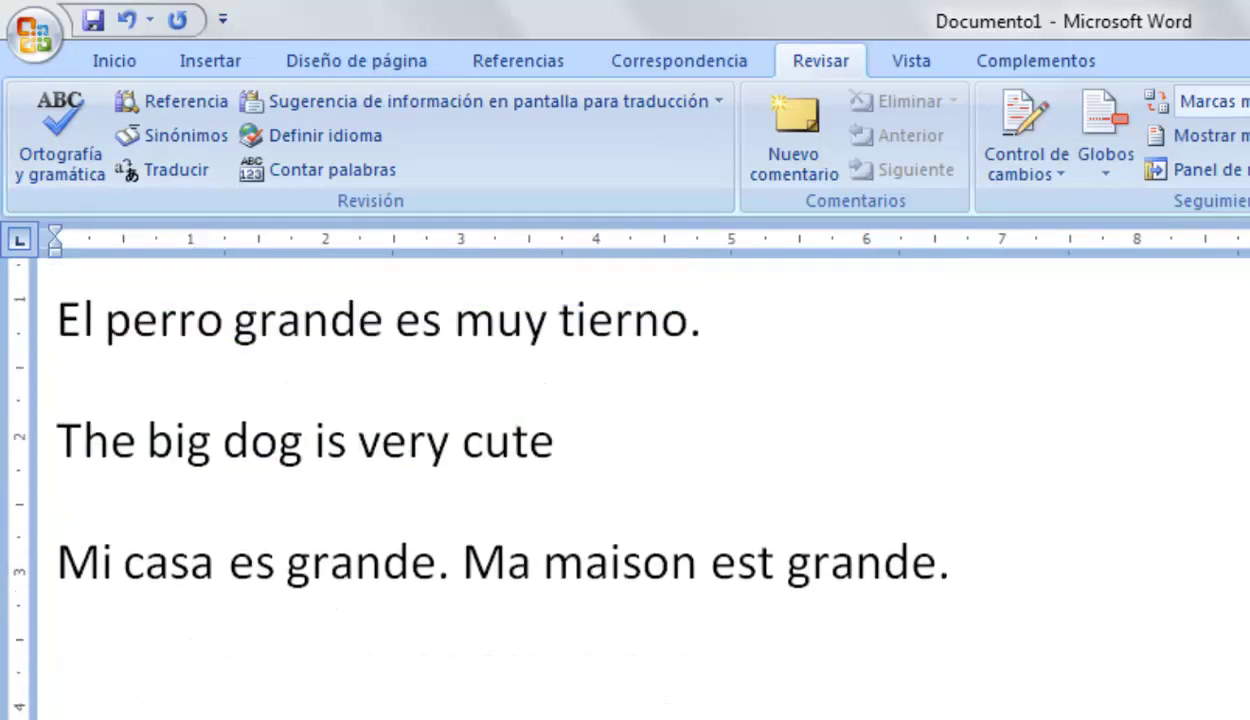
- Try adding a comment to the word 'grande', then undo it
scroll(478, 473, "up", 3)
scroll(478, 473, "up", 1)
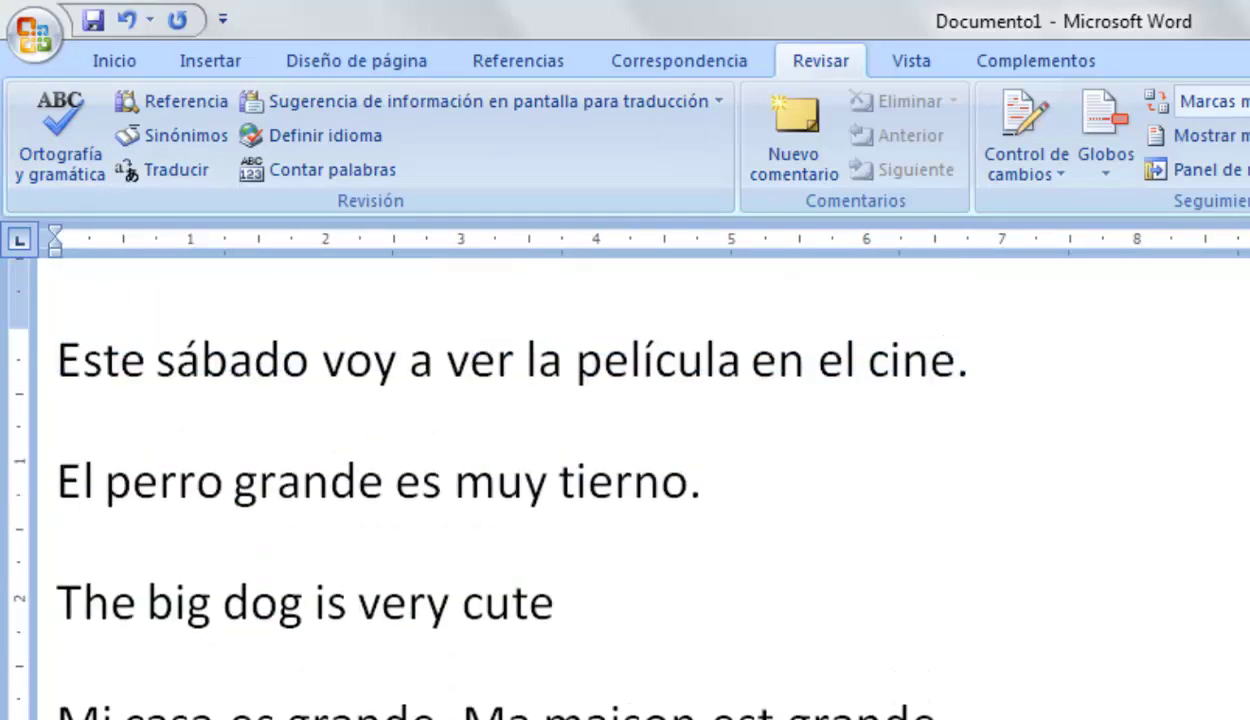
scroll(650, 480, "left", 5)
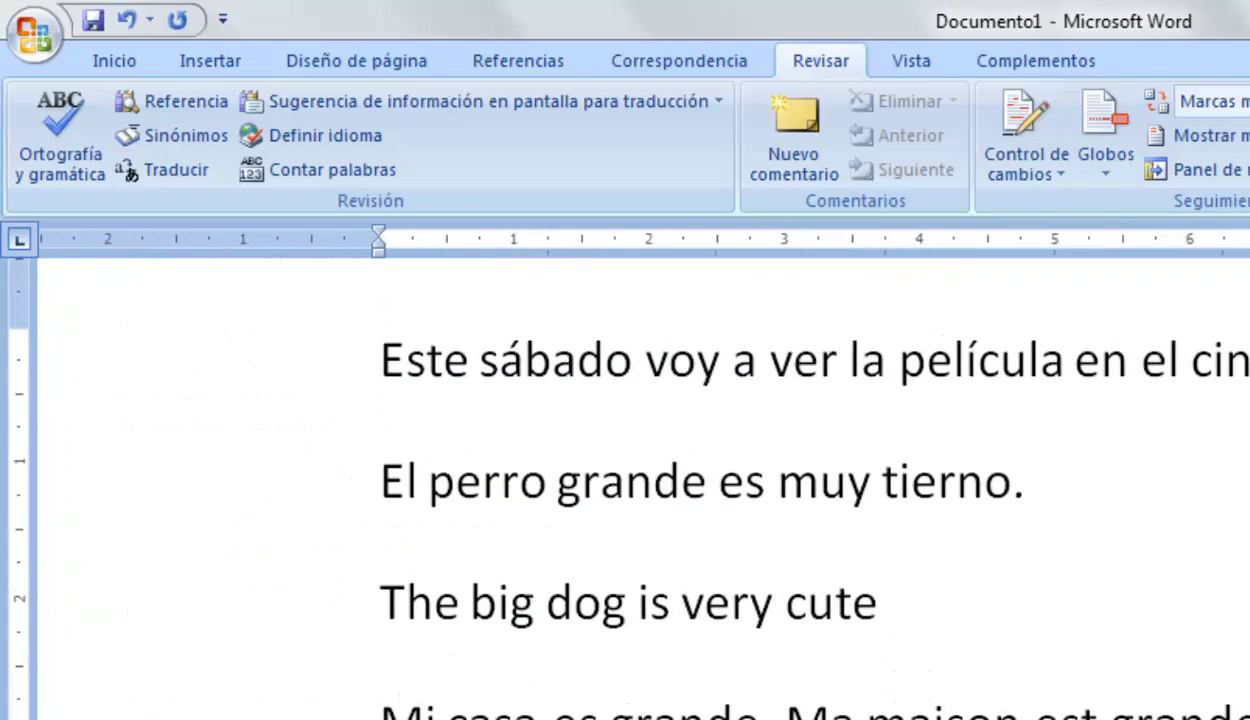
scroll(640, 480, "down", 10, "ctrl")
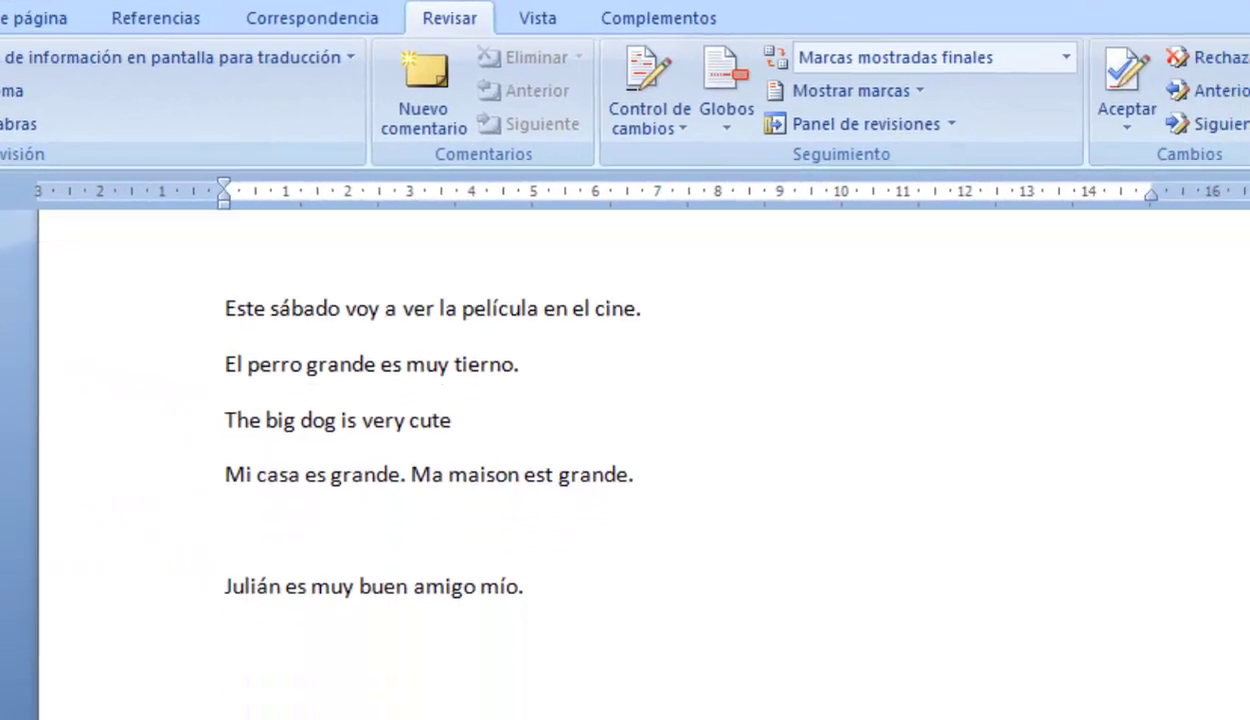
scroll(420, 440, "down", 1)
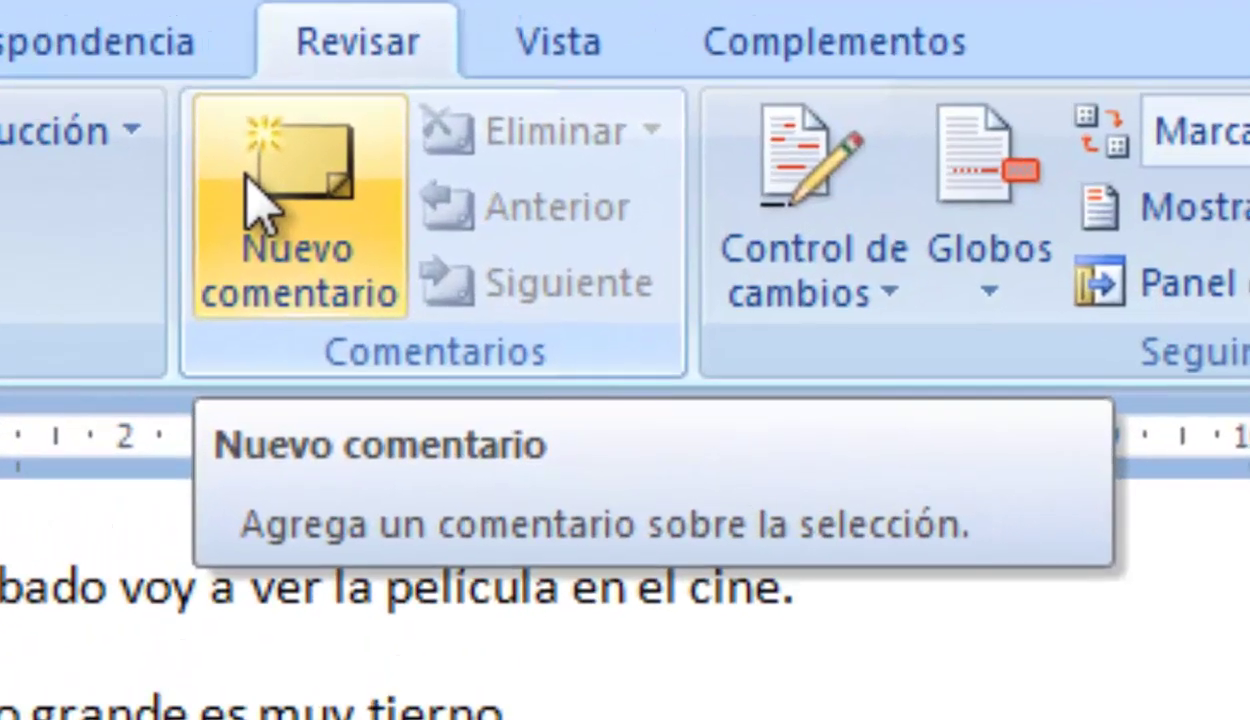
left_click(258, 200)
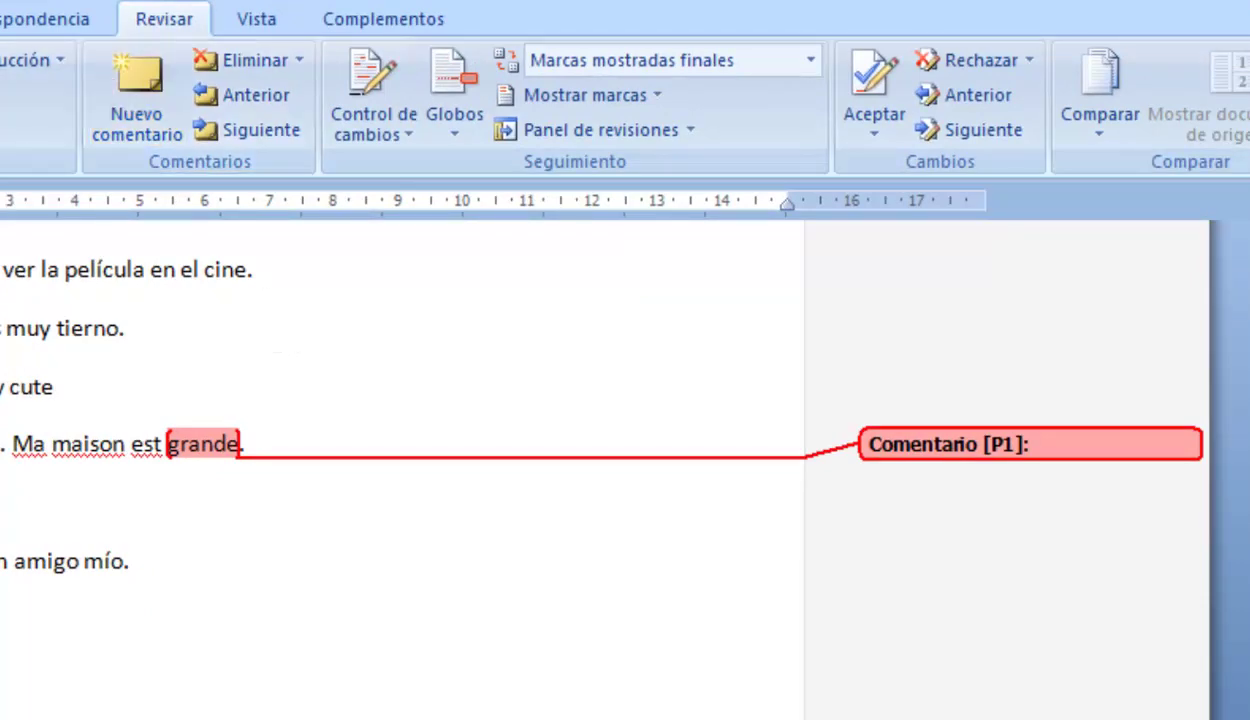
key("ctrl+z")
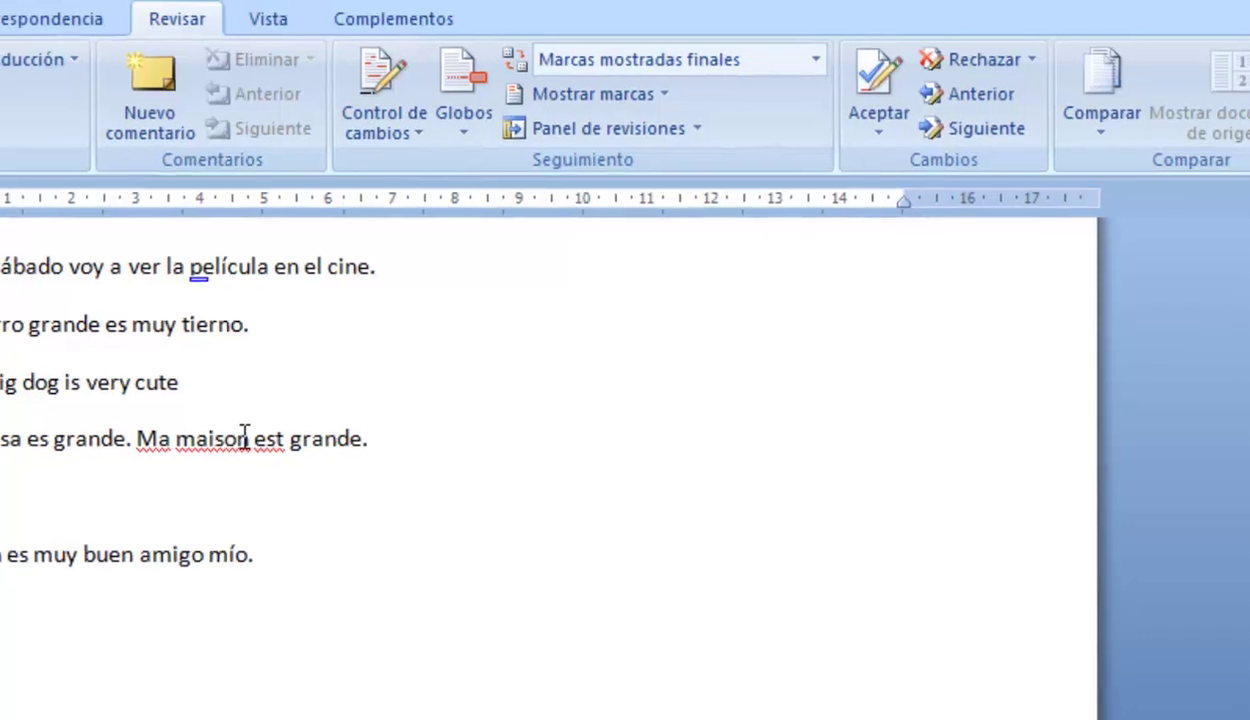
- Select 'Ma maison est grande.' and attach the comment 'Texto en francés' to it
left_click_drag(222, 404, 408, 407)
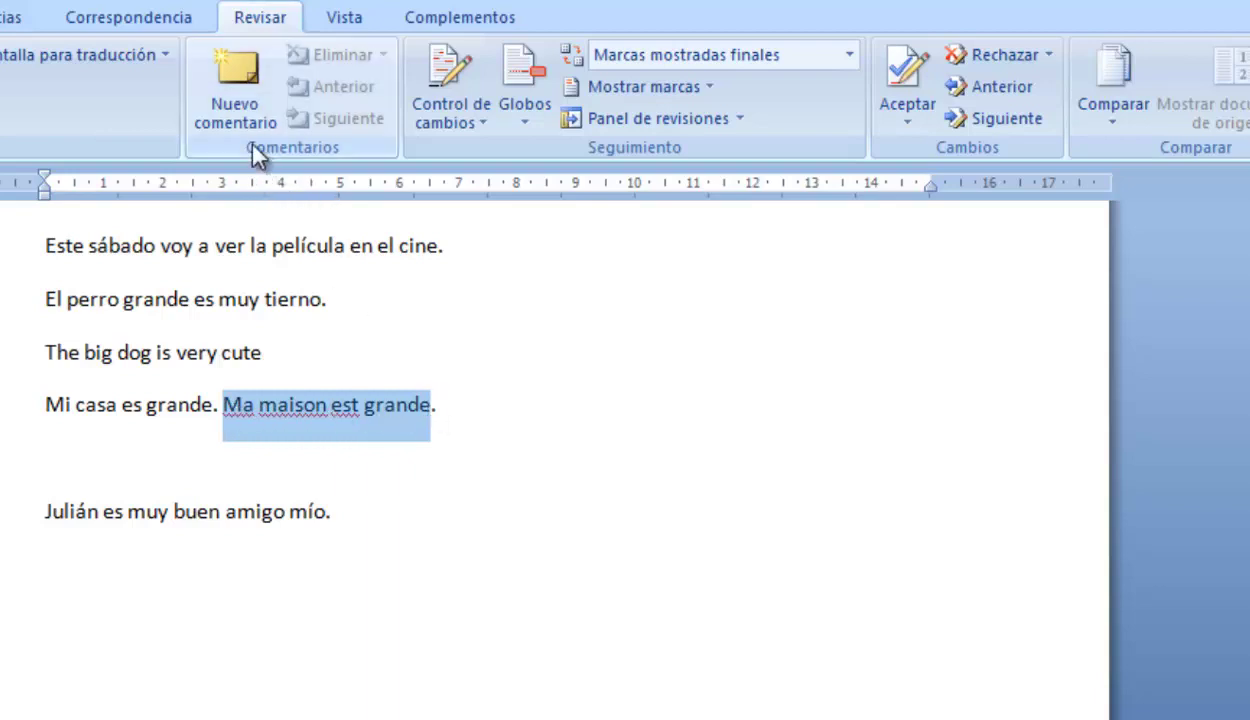
left_click(236, 66)
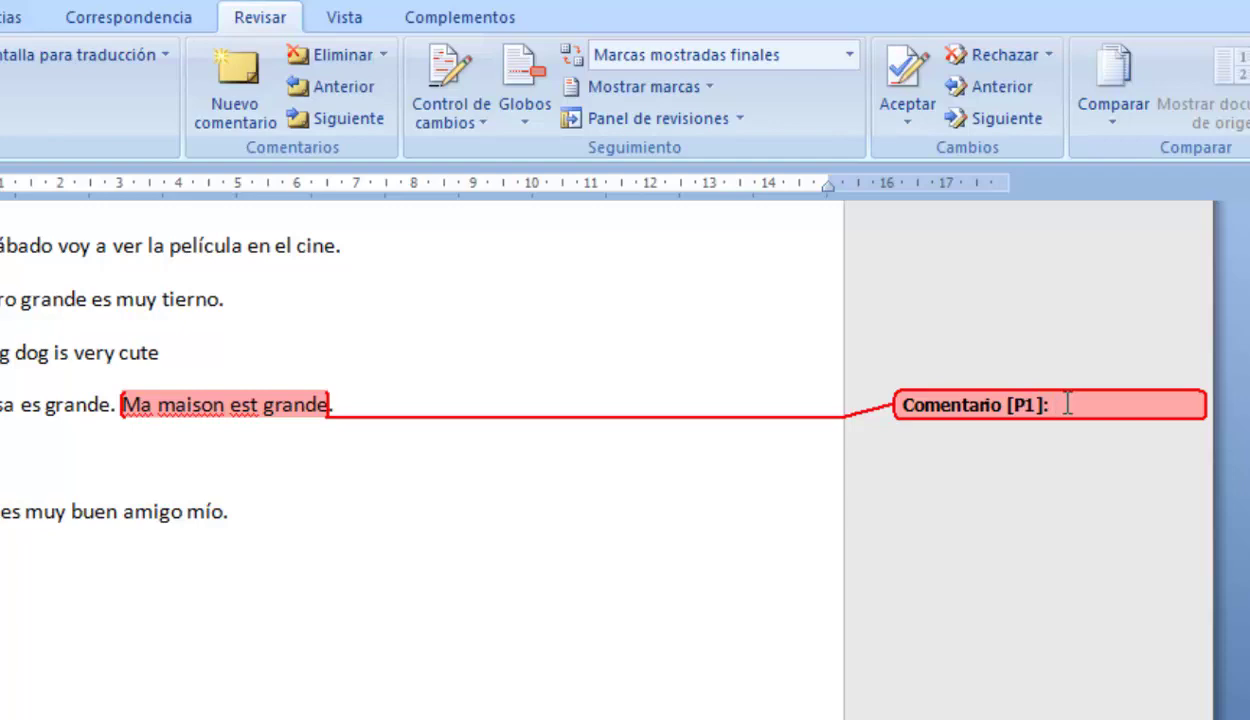
type("Texto")
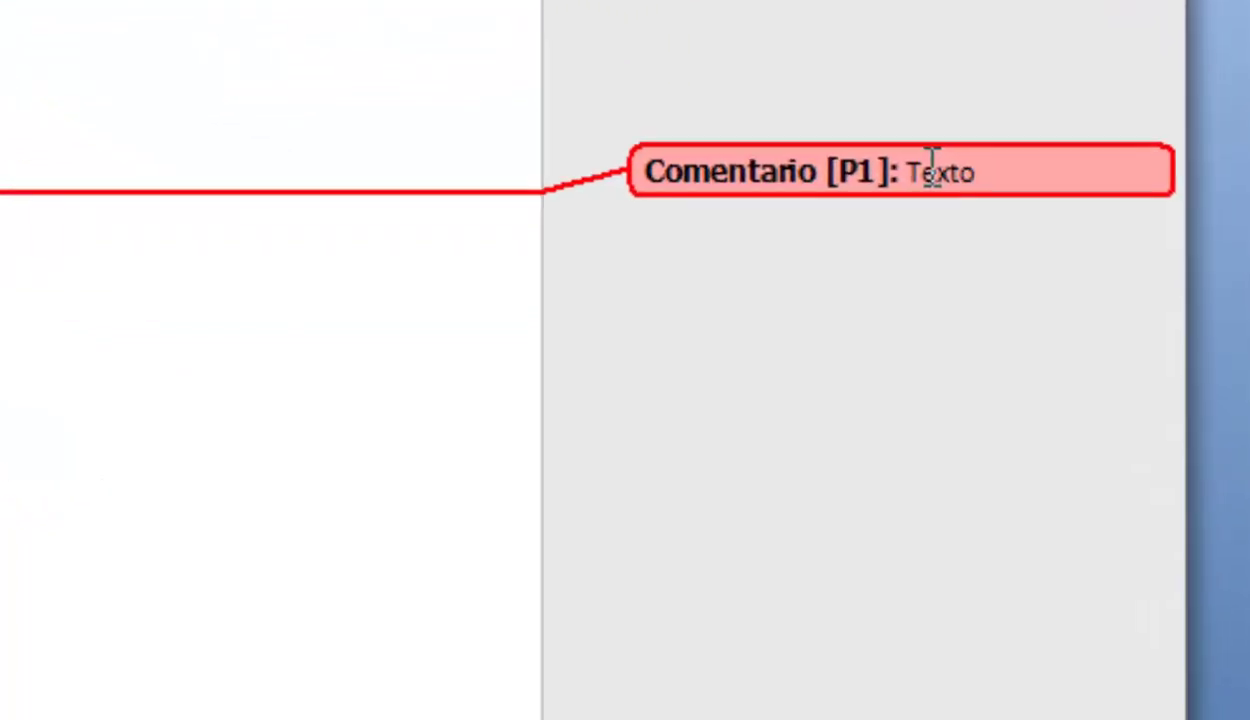
type(" en fran")
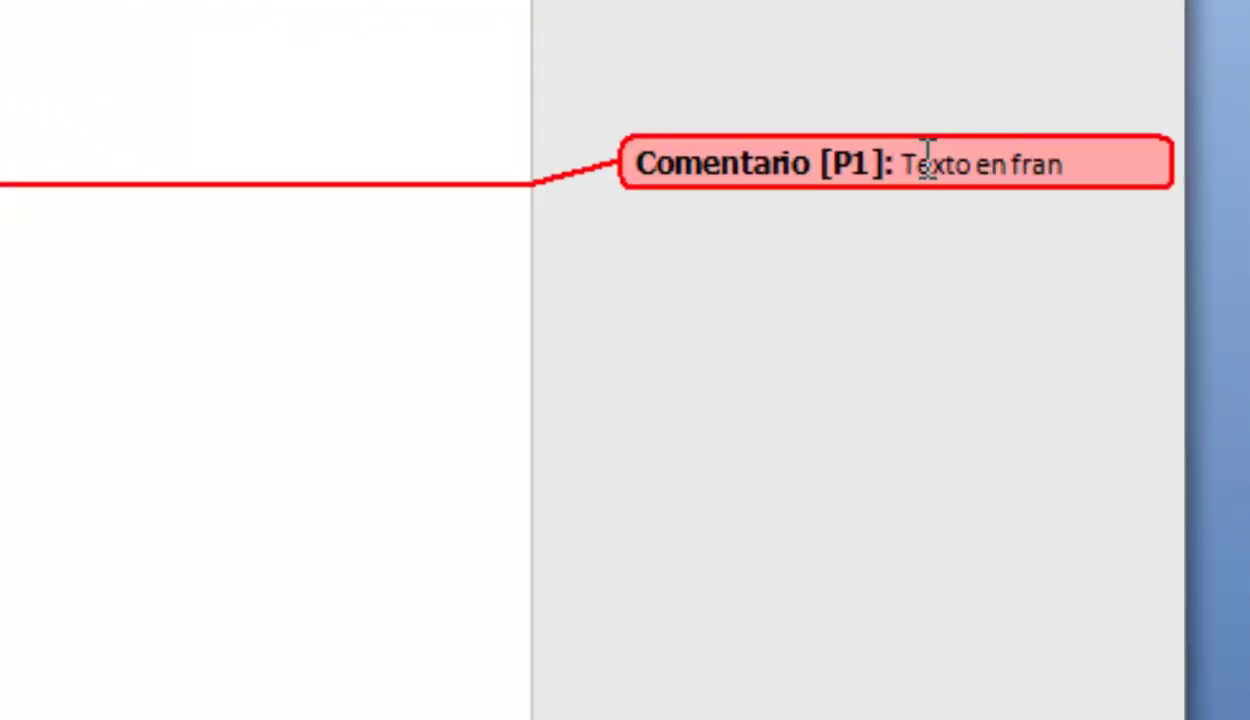
type("cés")
key("Return")
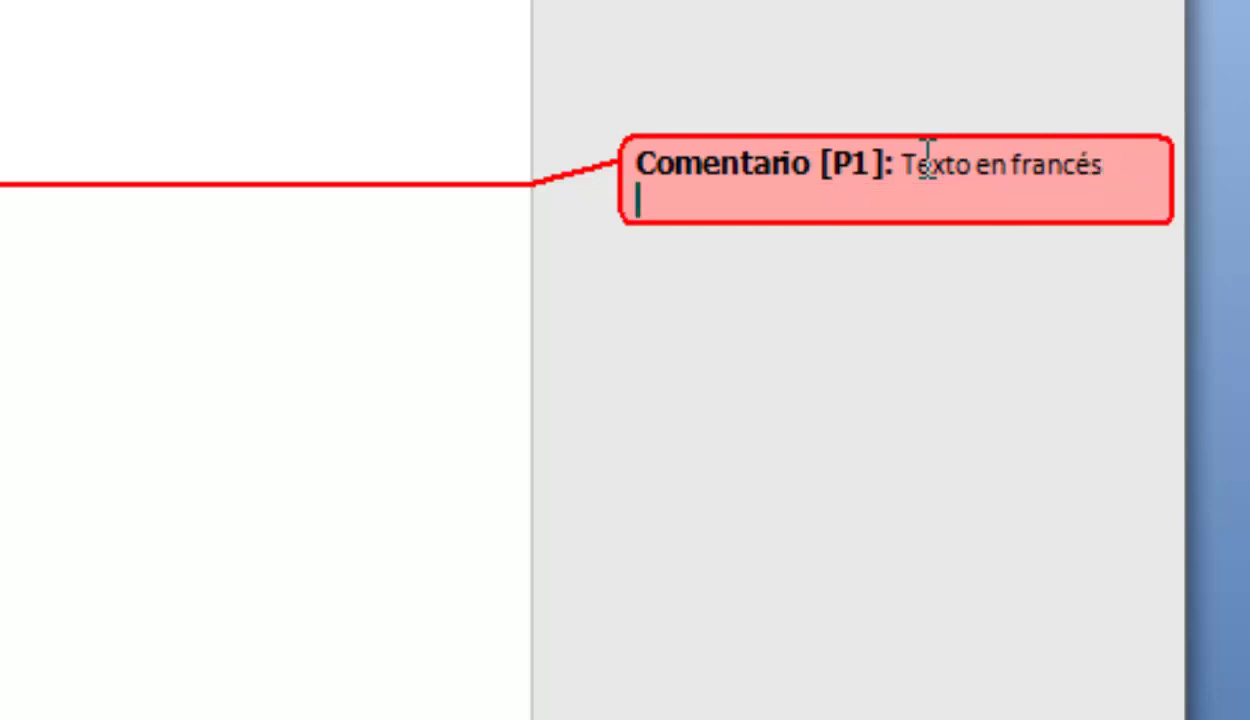
key("Return")
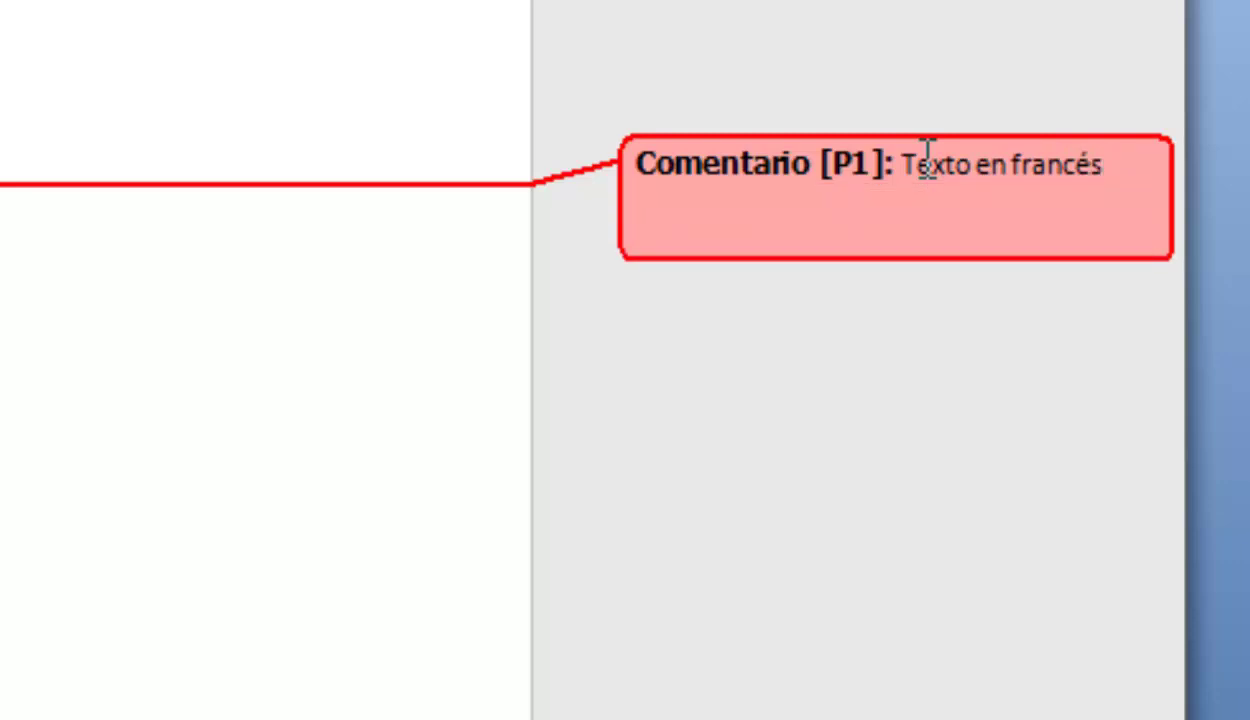
key("Return")
key("Return")
key("BackSpace")
key("BackSpace")
key("BackSpace")
key("BackSpace")
key("BackSpace")
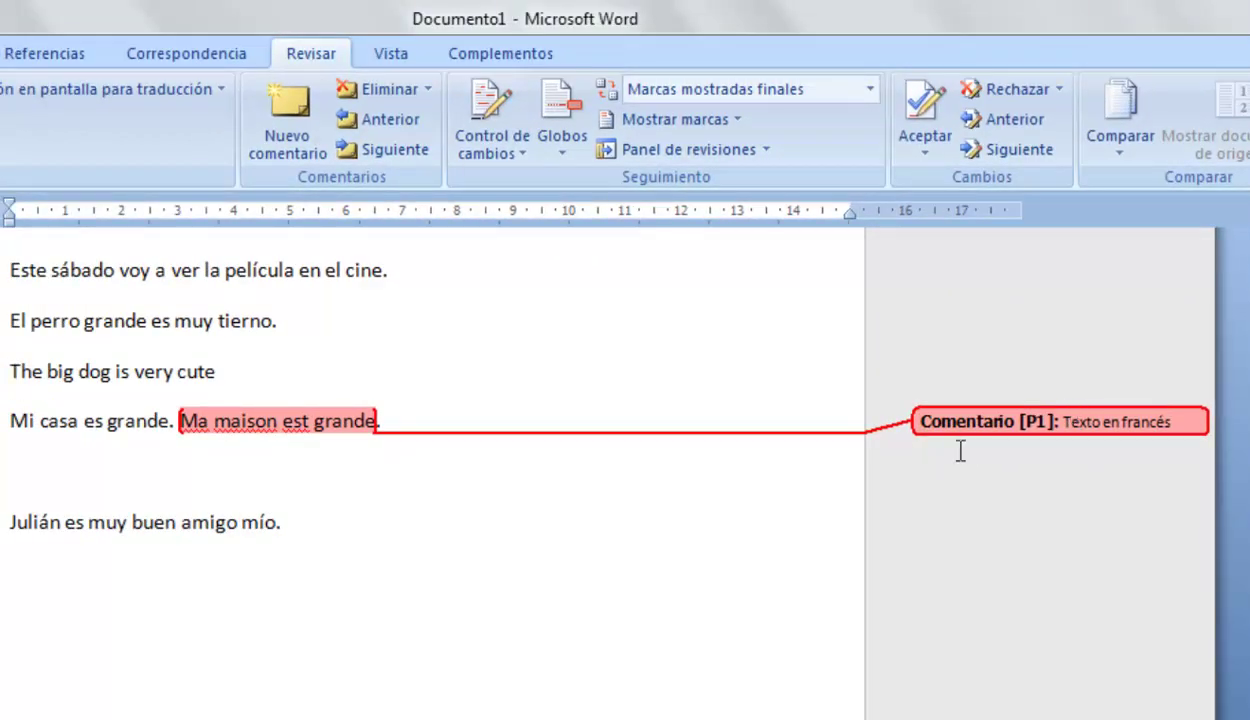
left_click(843, 337)
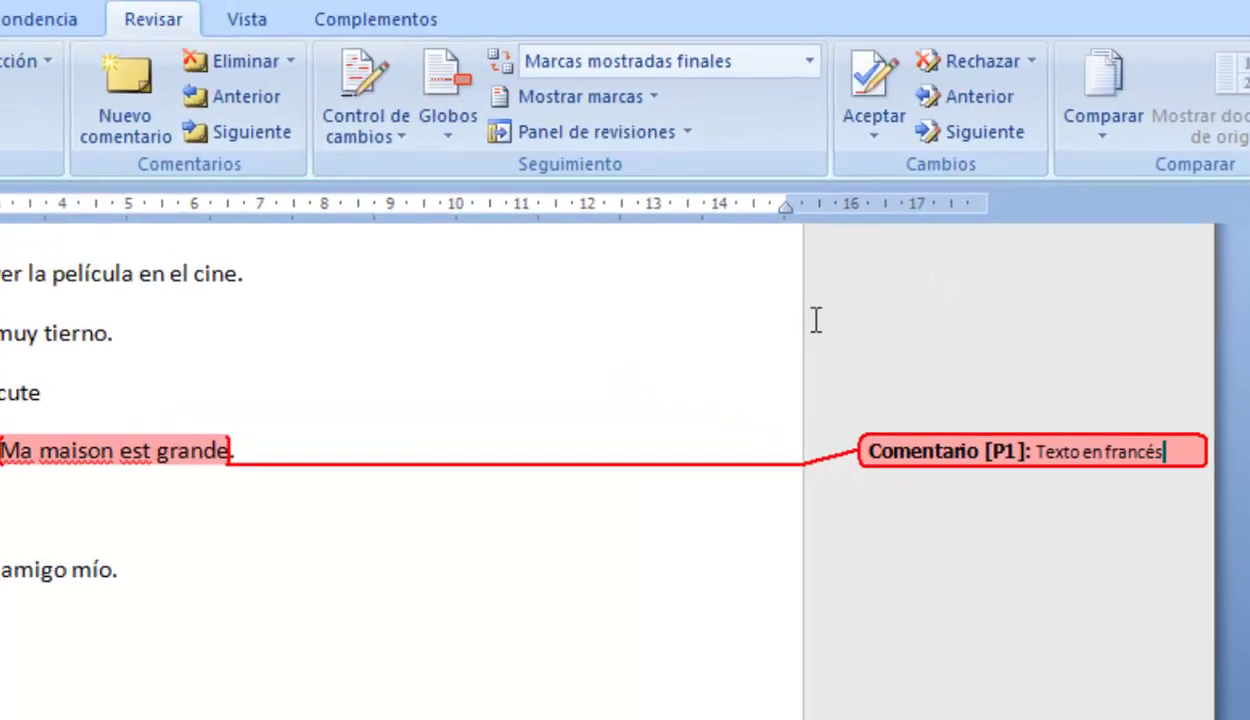
left_click(880, 452)
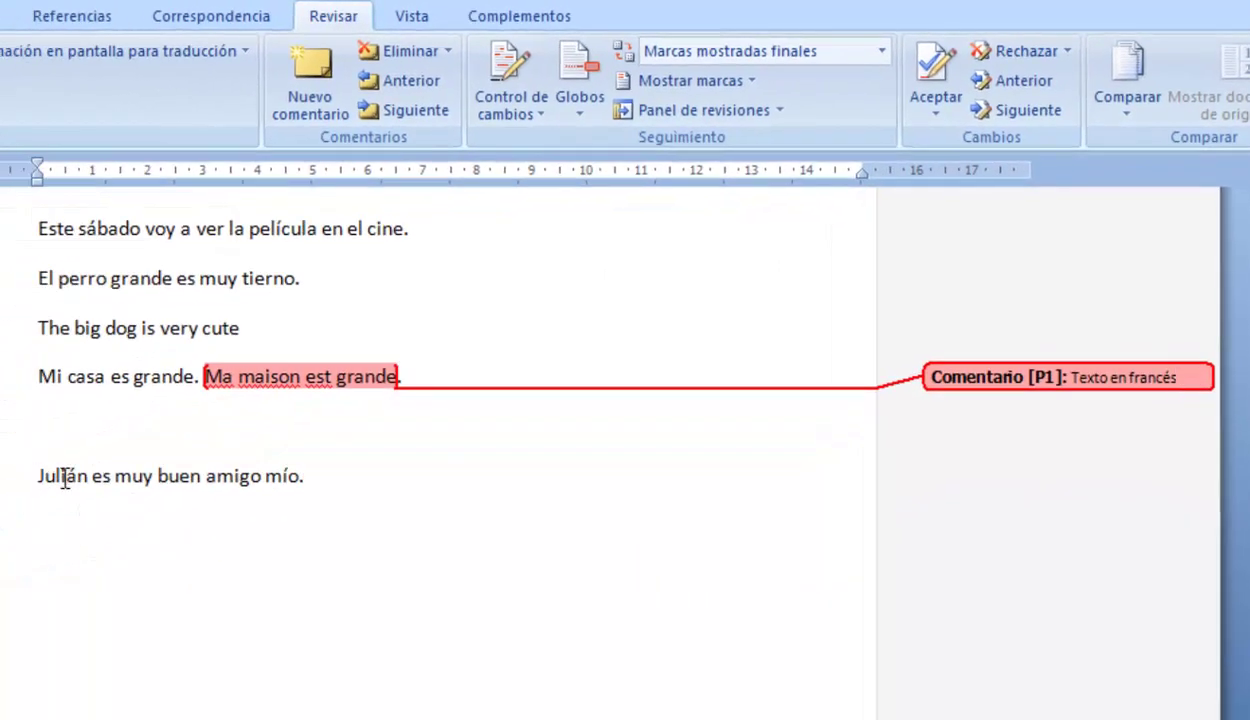
- Add the comment 'Es amigo mío' to the first word of the last sentence
double_click(64, 474)
left_click(285, 70)
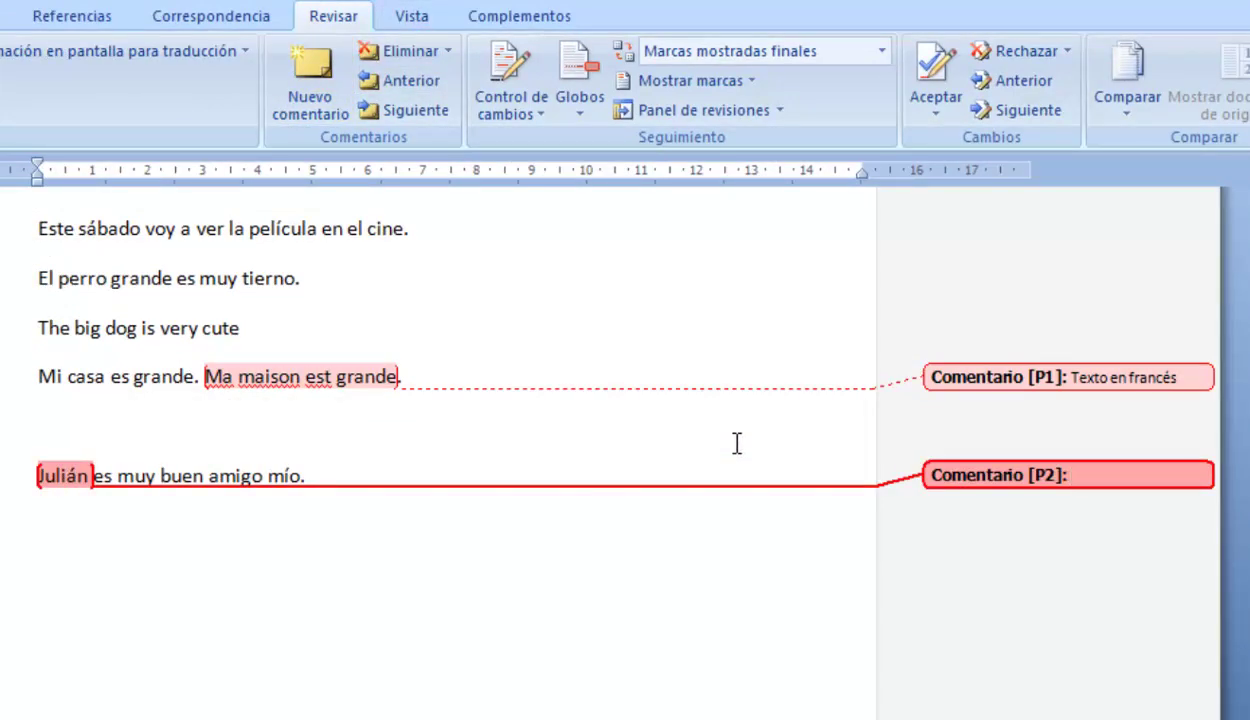
key("Return")
type("Es amigo mío")
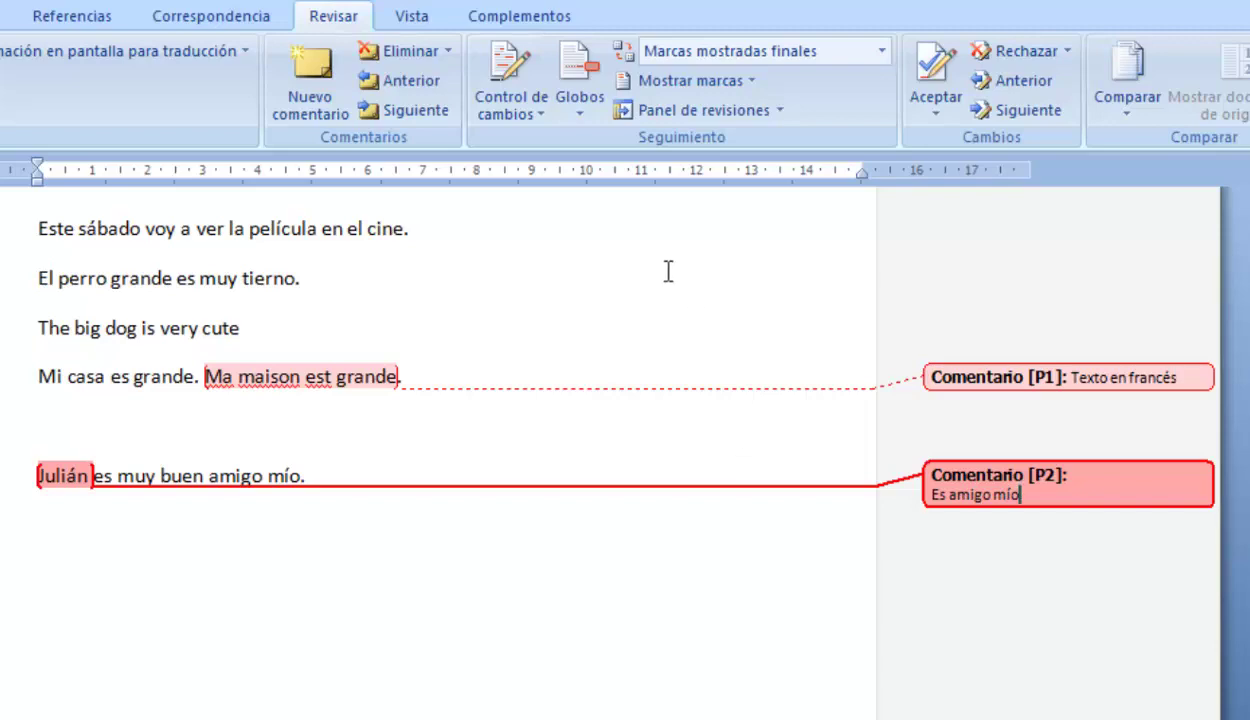
- Add the comment 'Centro comercial' to the word cine
double_click(382, 229)
left_click(100, 75)
type("Centro")
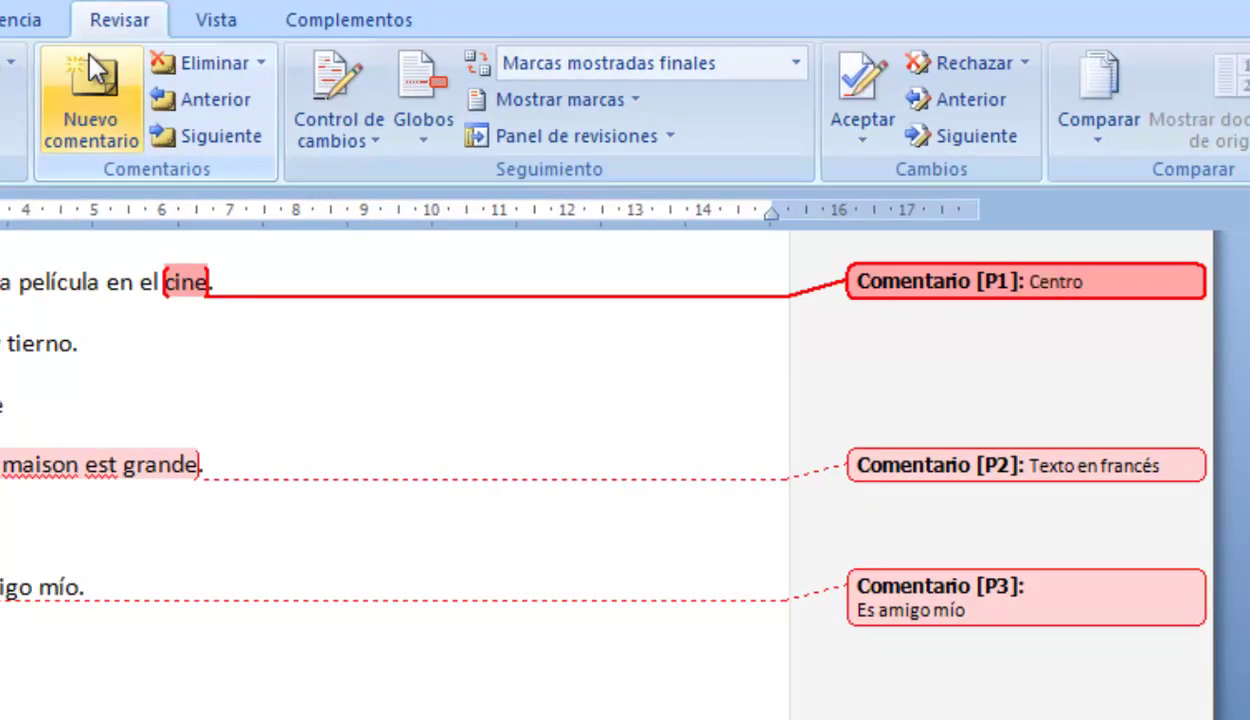
type("comercial")
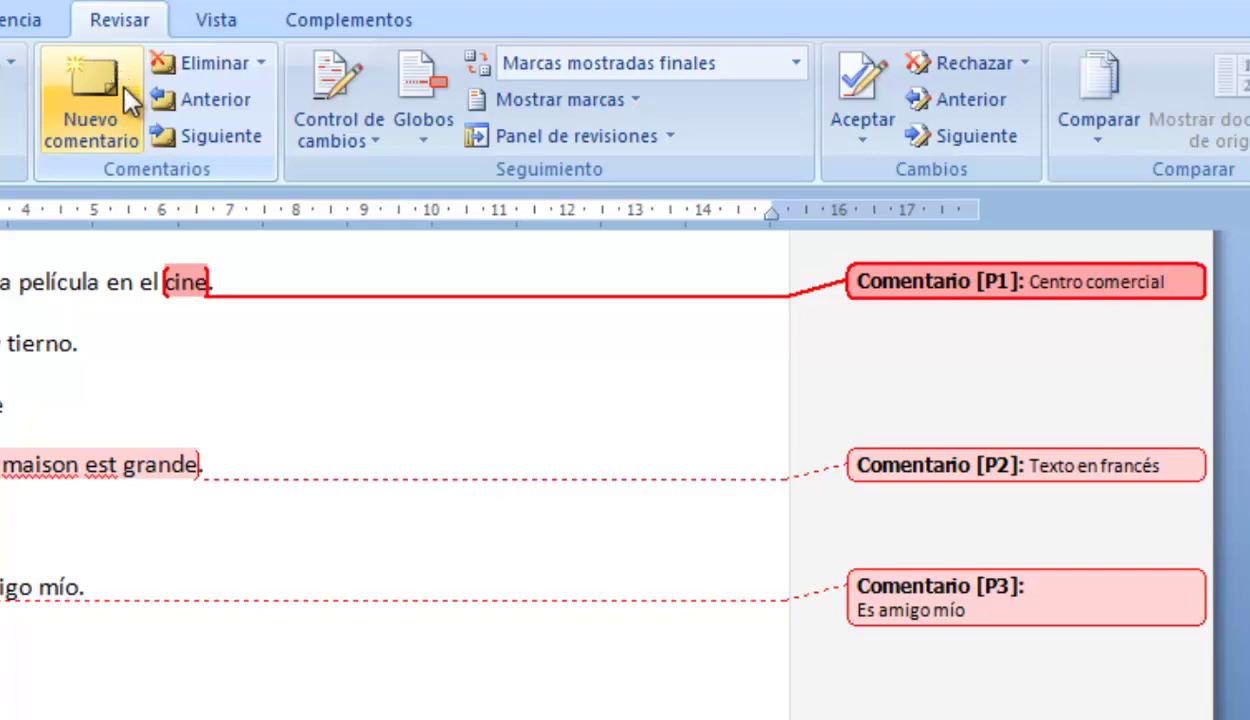
left_click(459, 366)
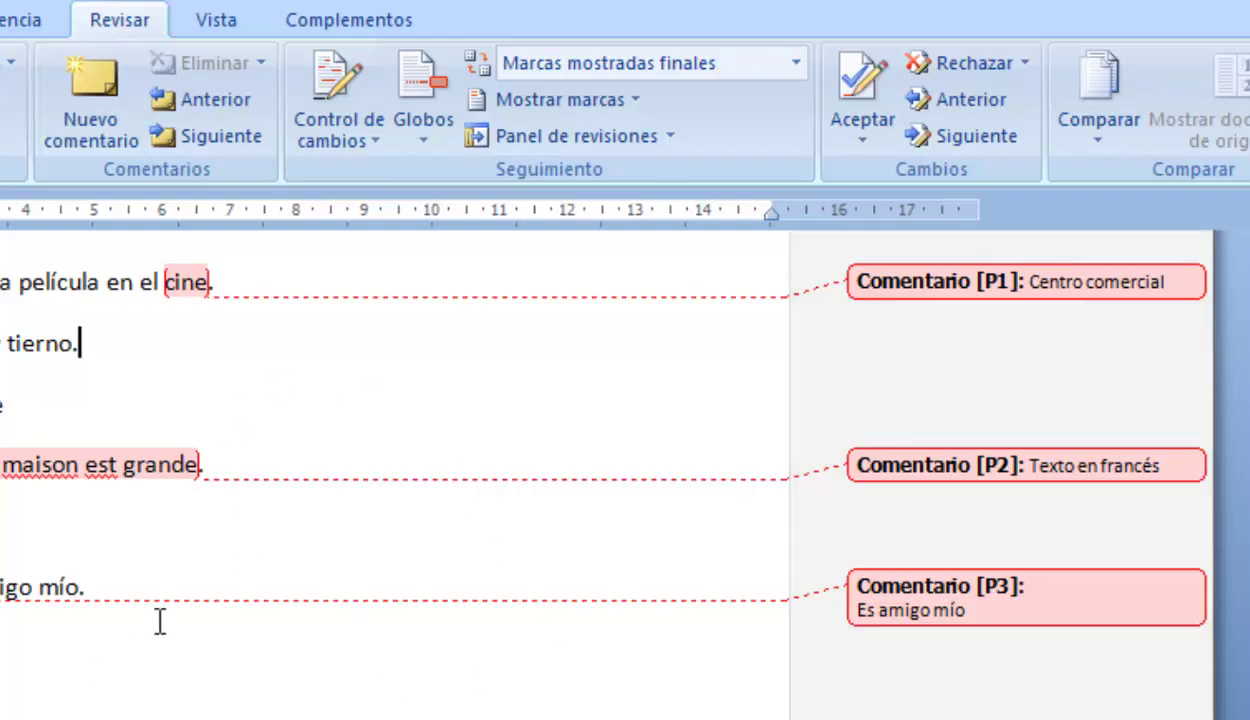
- Step through the comments, ending on the one attached to the French sentence
scroll(235, 515, "up", 3)
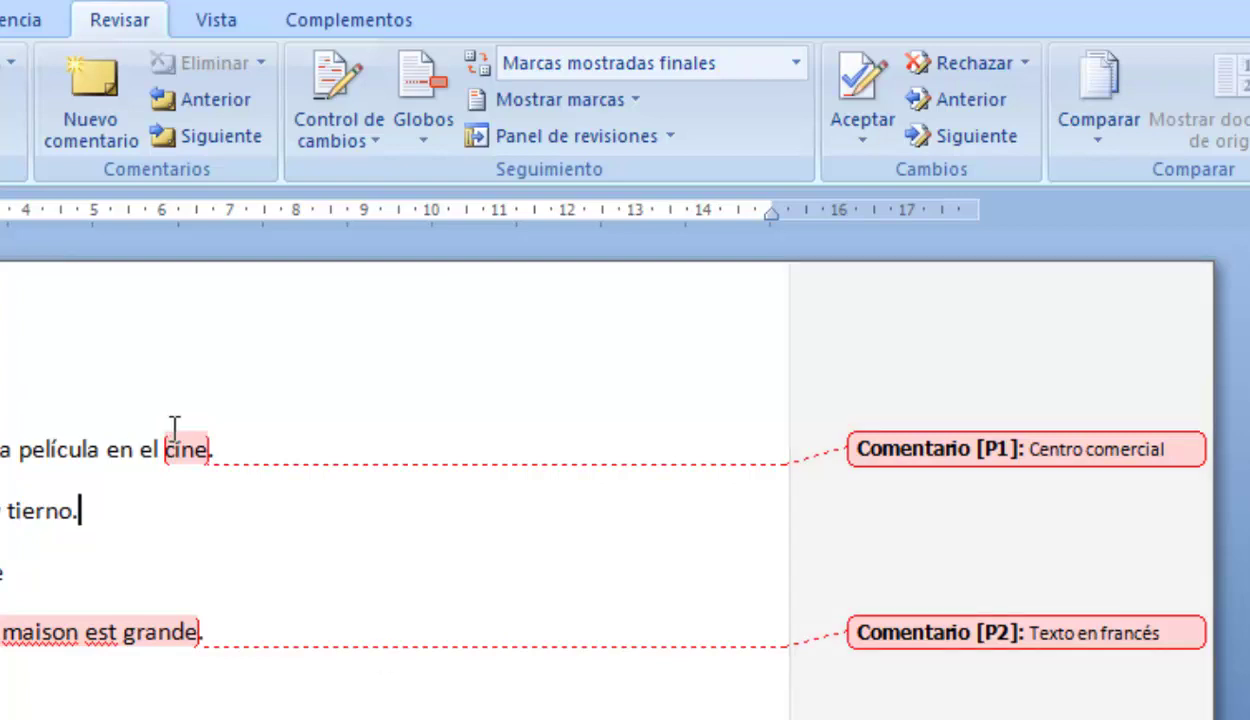
left_click(193, 448)
left_click(888, 448)
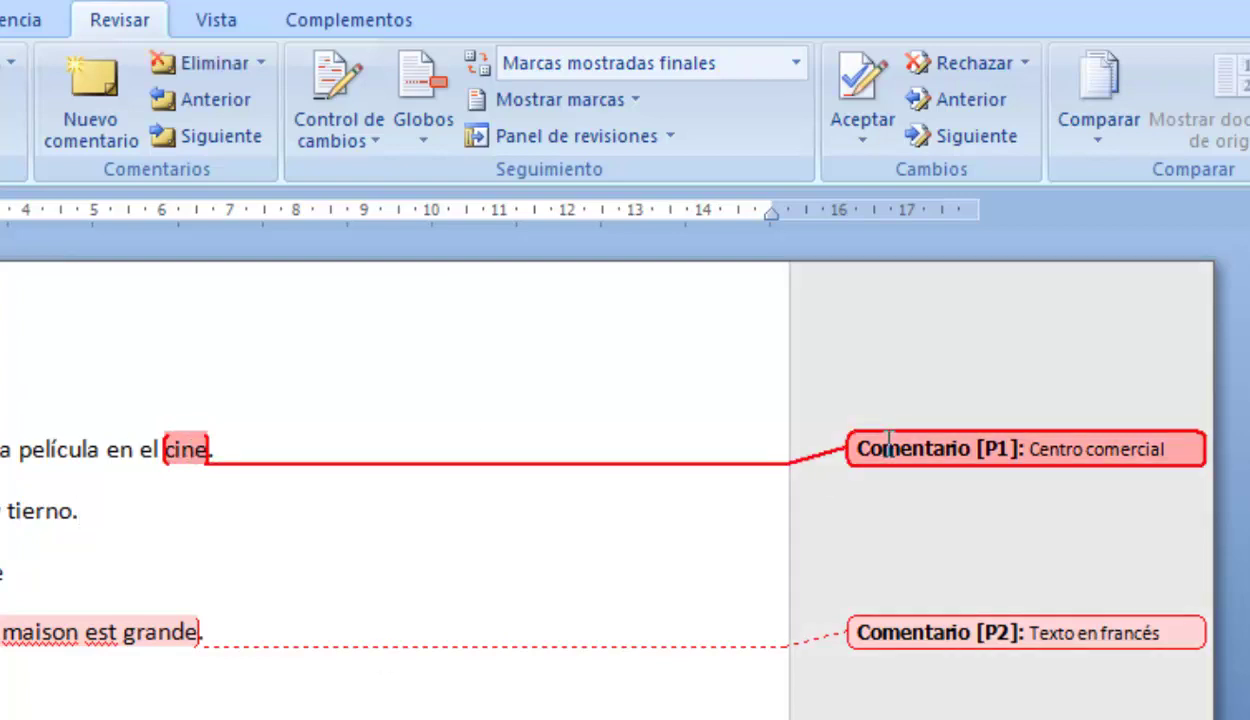
left_click(614, 455)
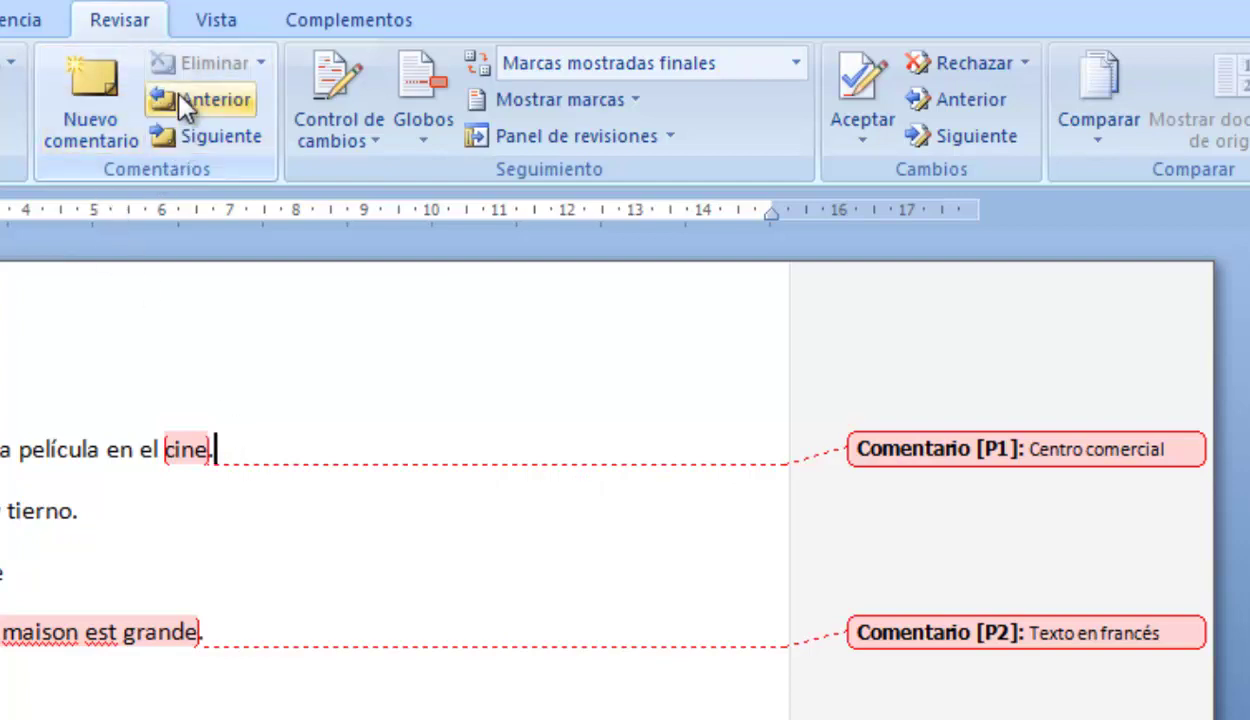
left_click(218, 99)
left_click(215, 136)
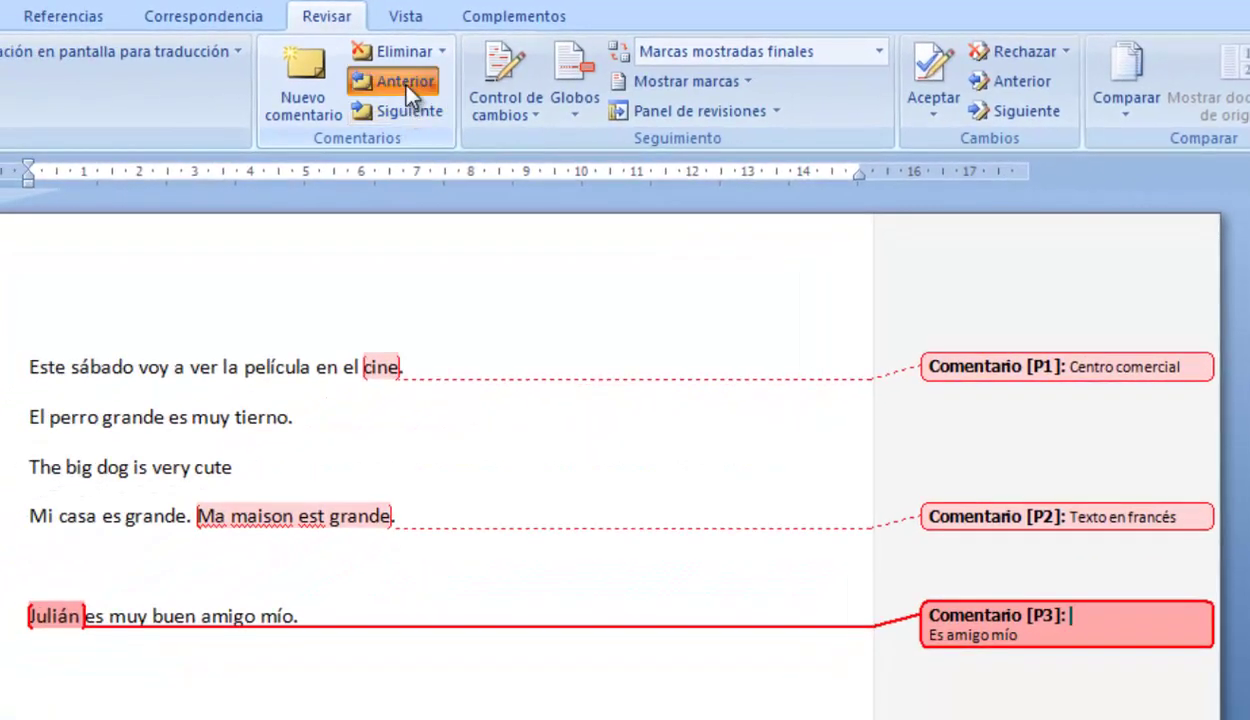
left_click(396, 83)
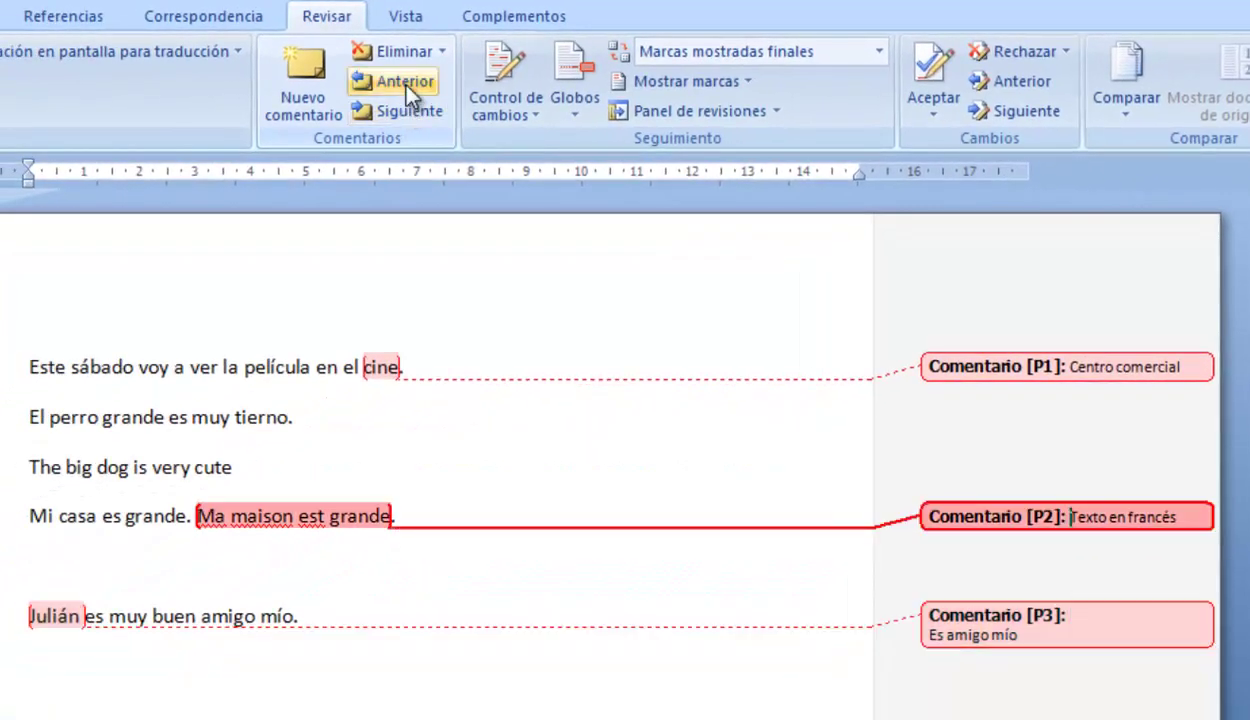
left_click(396, 83)
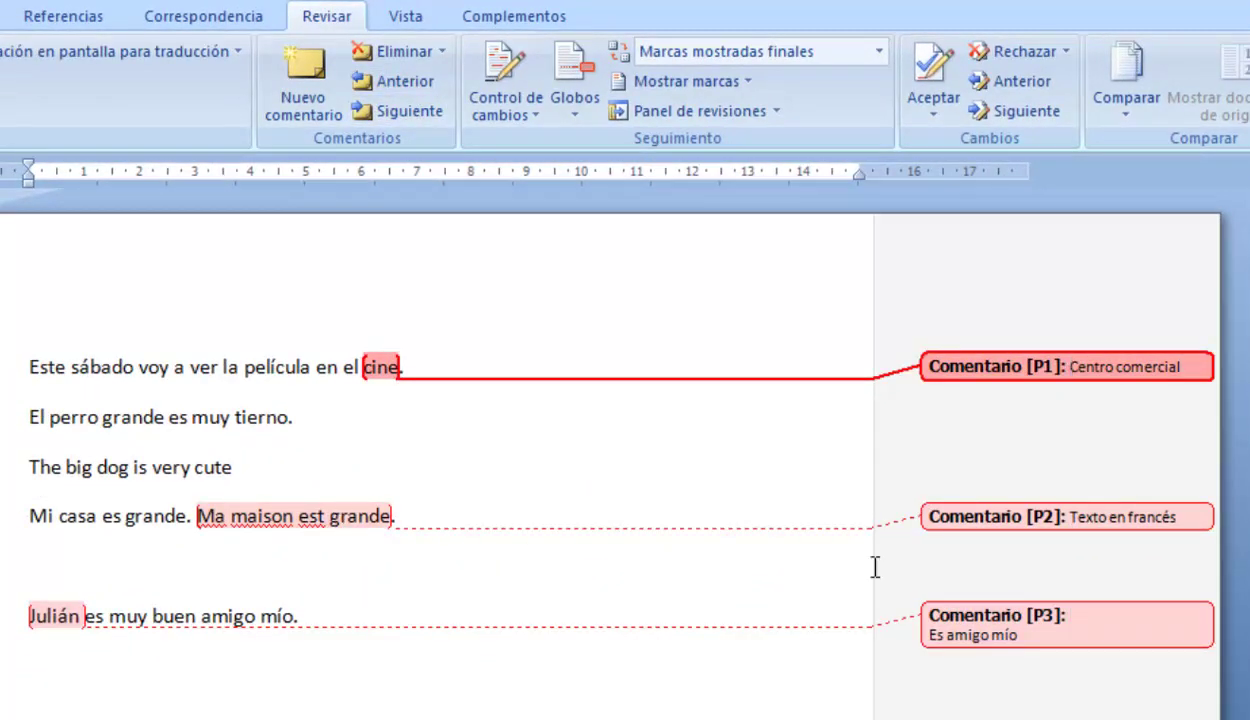
left_click(1070, 516)
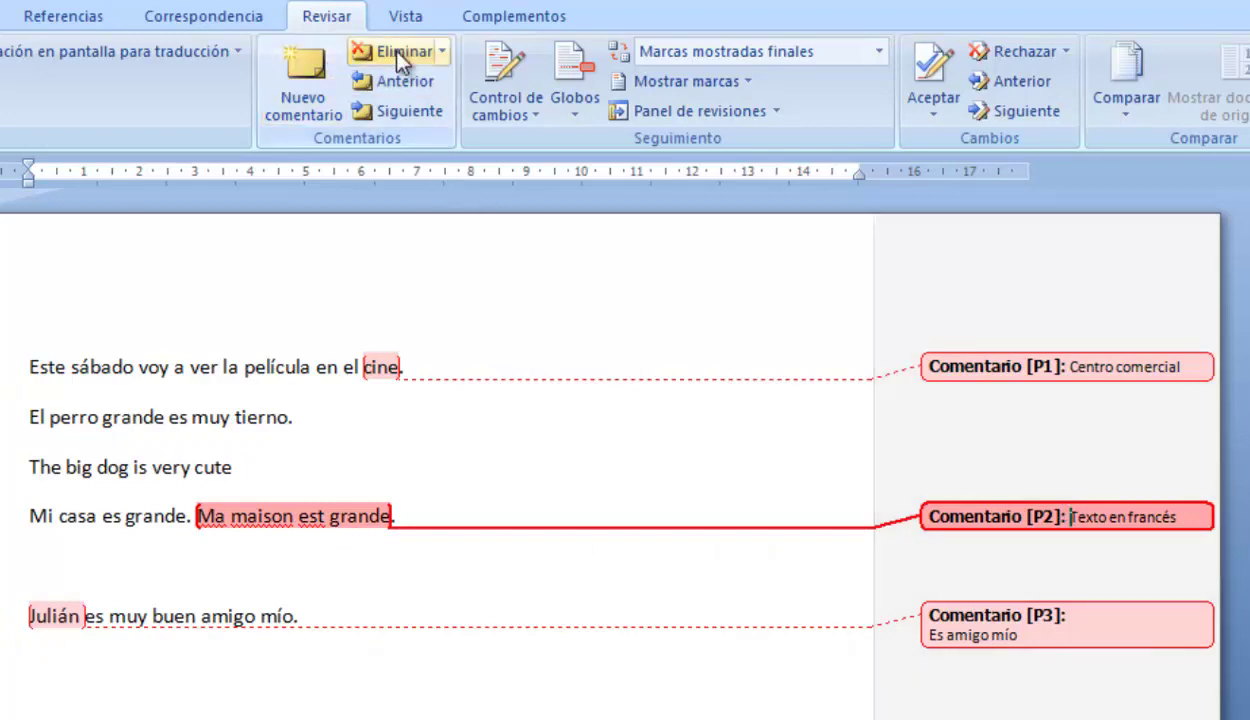
- Delete the 'Texto en francés' comment, then select the cine comment and show the Eliminar options
left_click(397, 53)
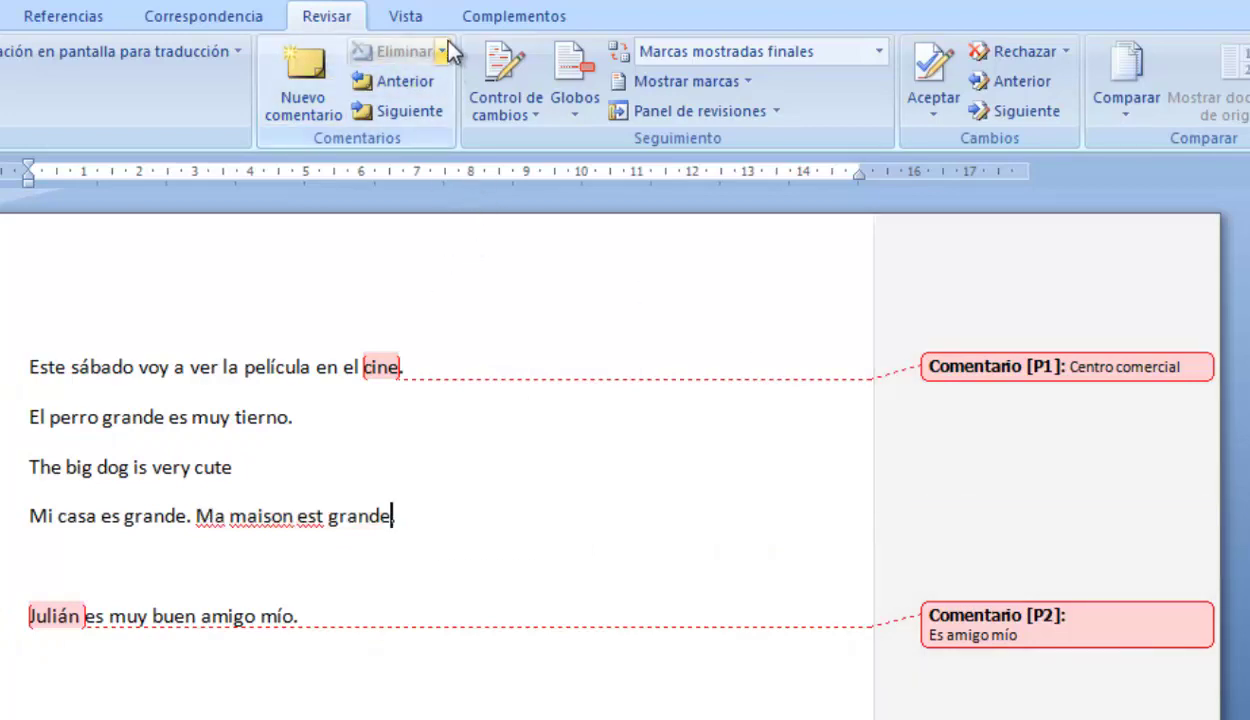
left_click(442, 52)
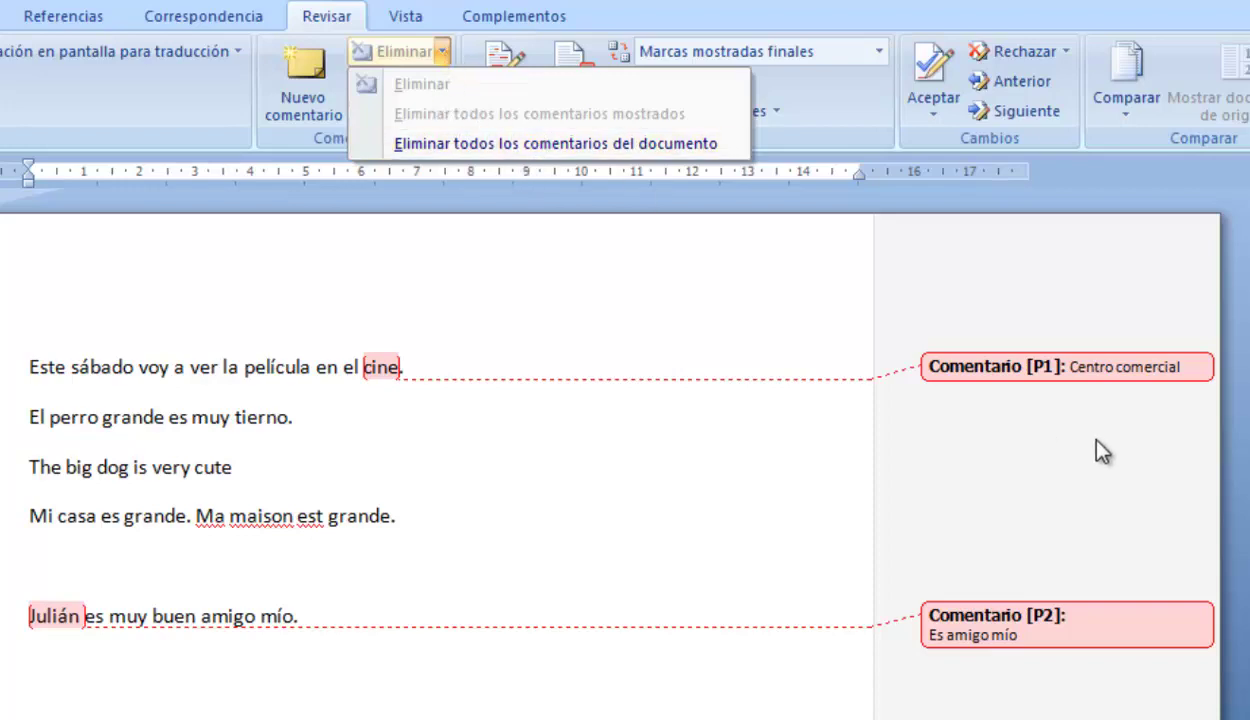
left_click(1027, 371)
left_click(1027, 371)
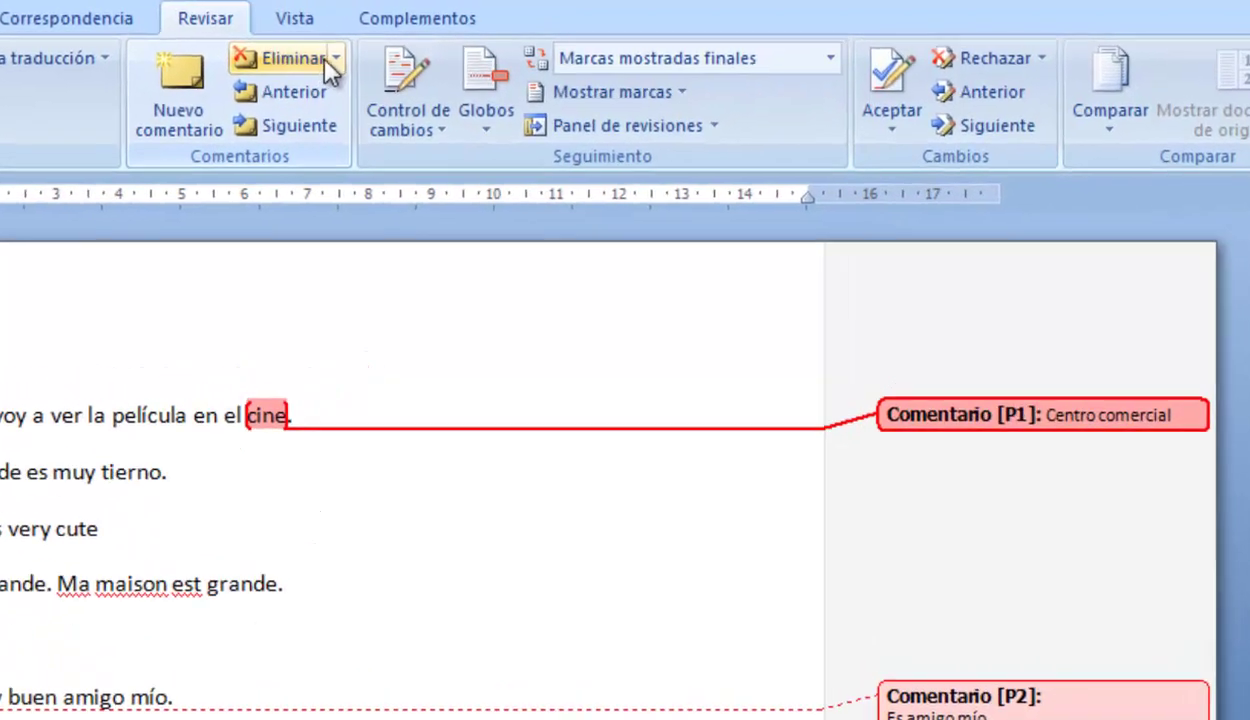
left_click(328, 60)
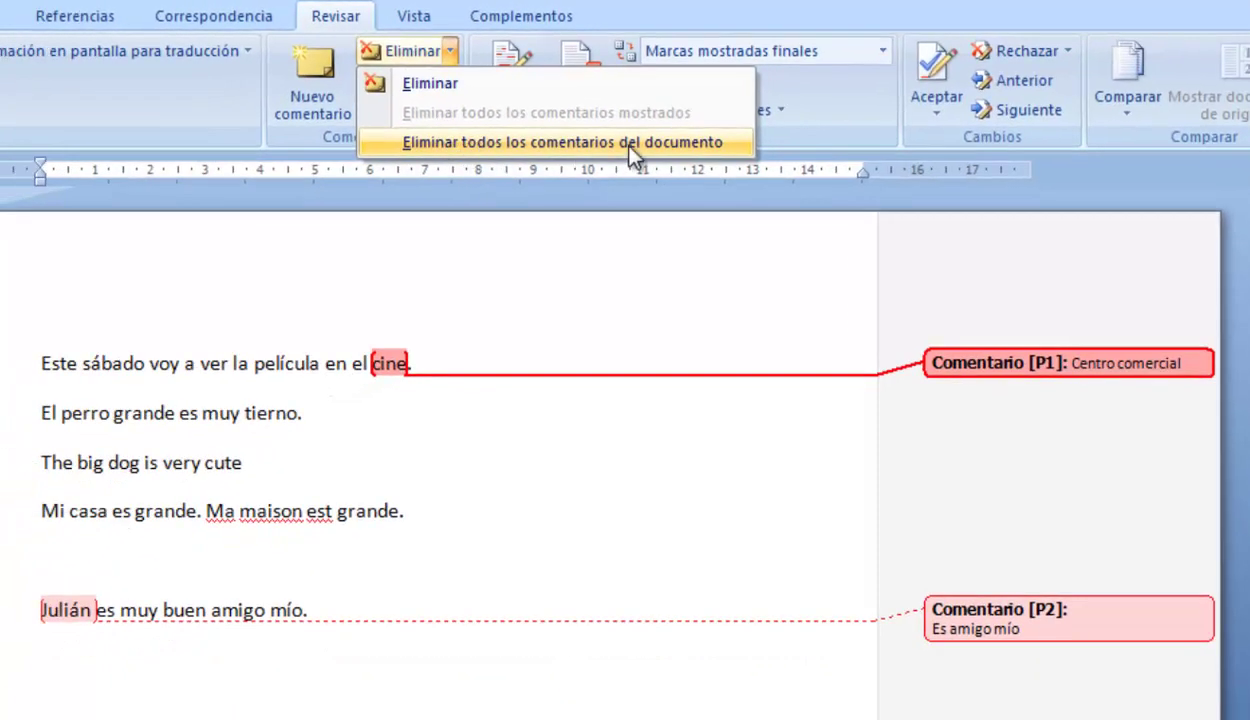
- Delete all comments in the document, then try Control de cambios and its dropdown
left_click(629, 143)
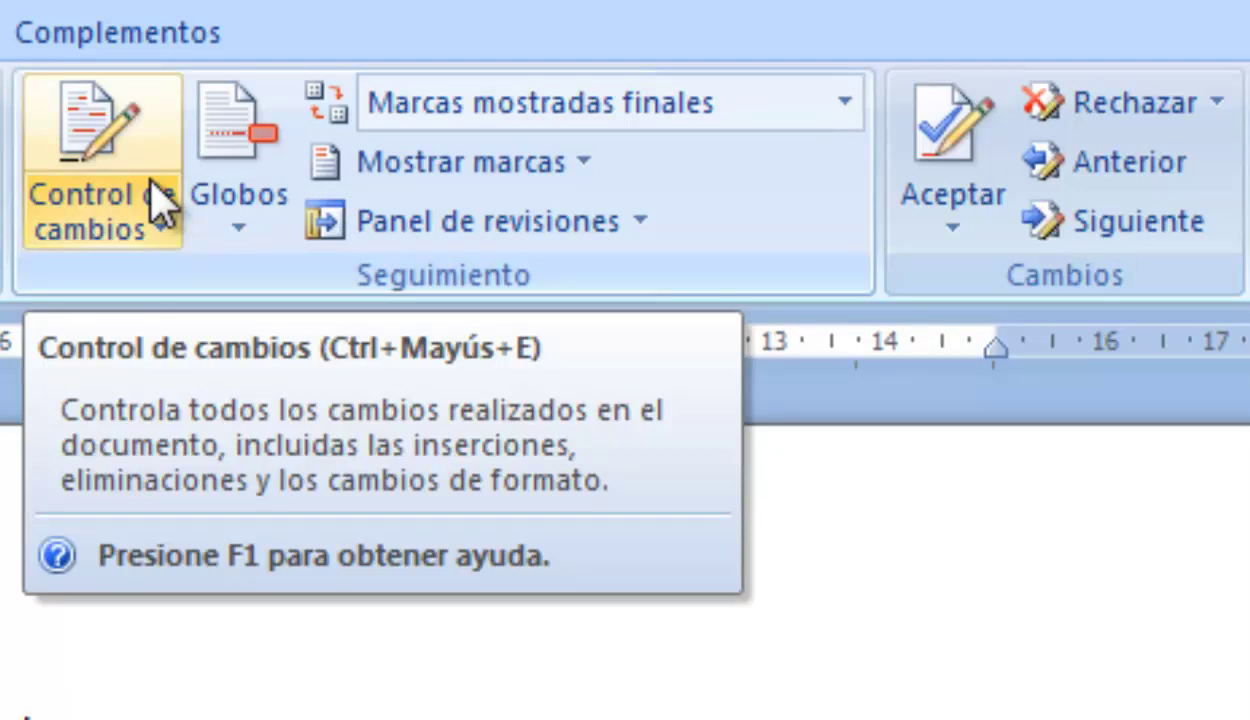
left_click(125, 105)
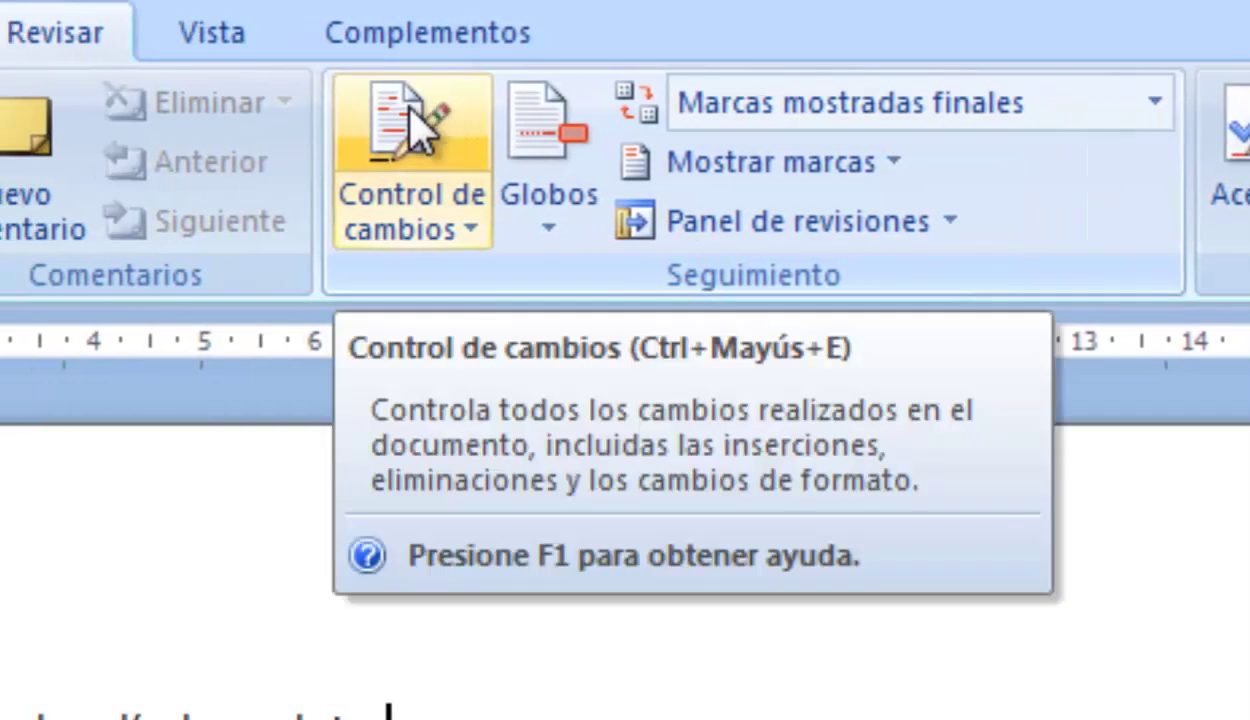
left_click(475, 233)
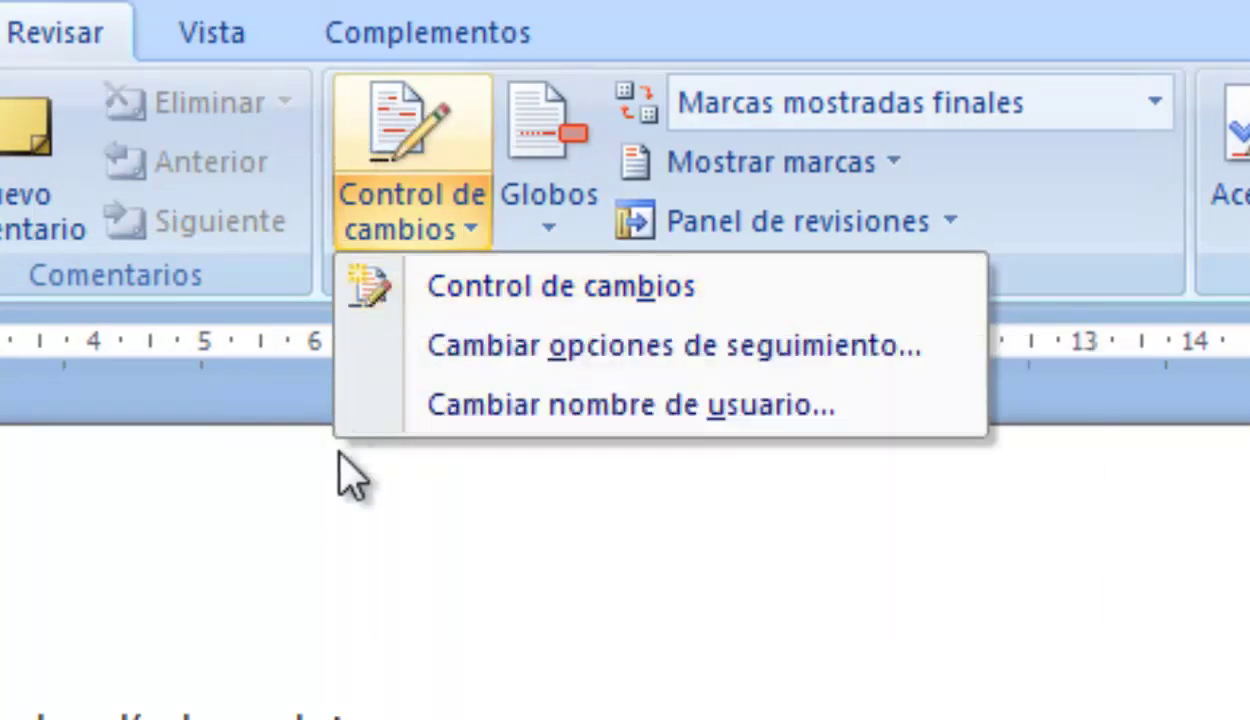
left_click(404, 601)
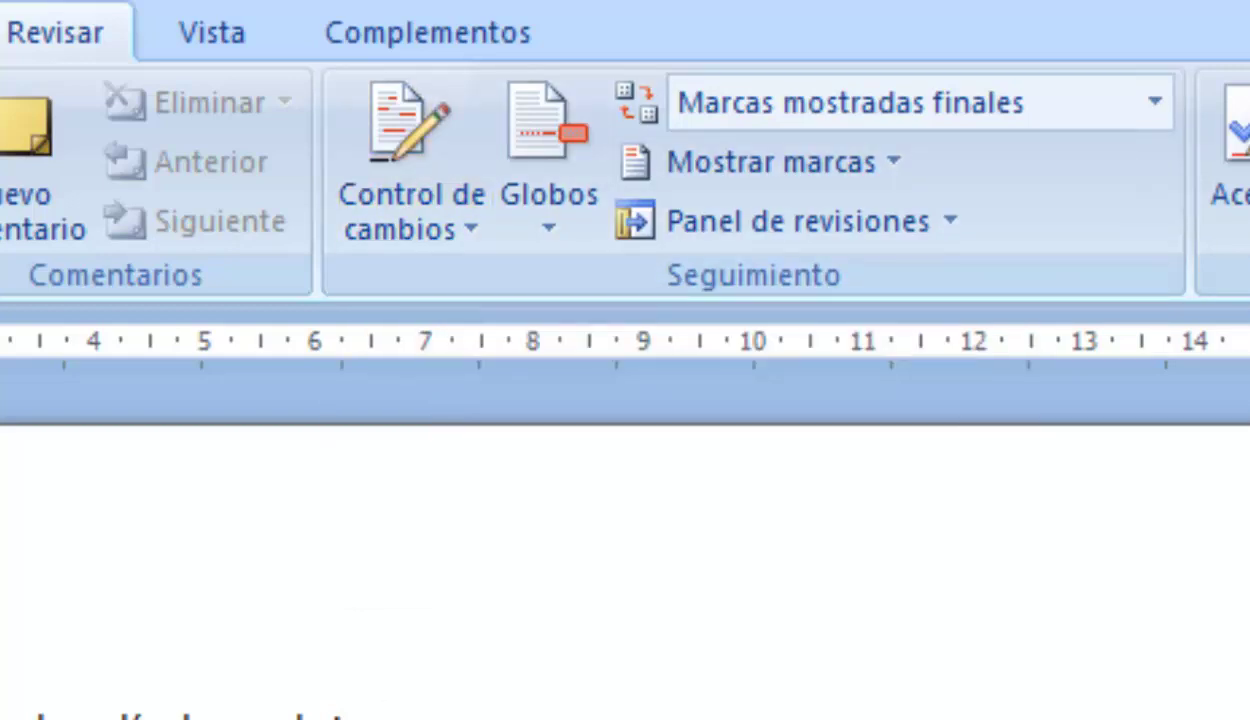
- Make the cinema sentence bold and make the word perro larger and red
triple_click(425, 700)
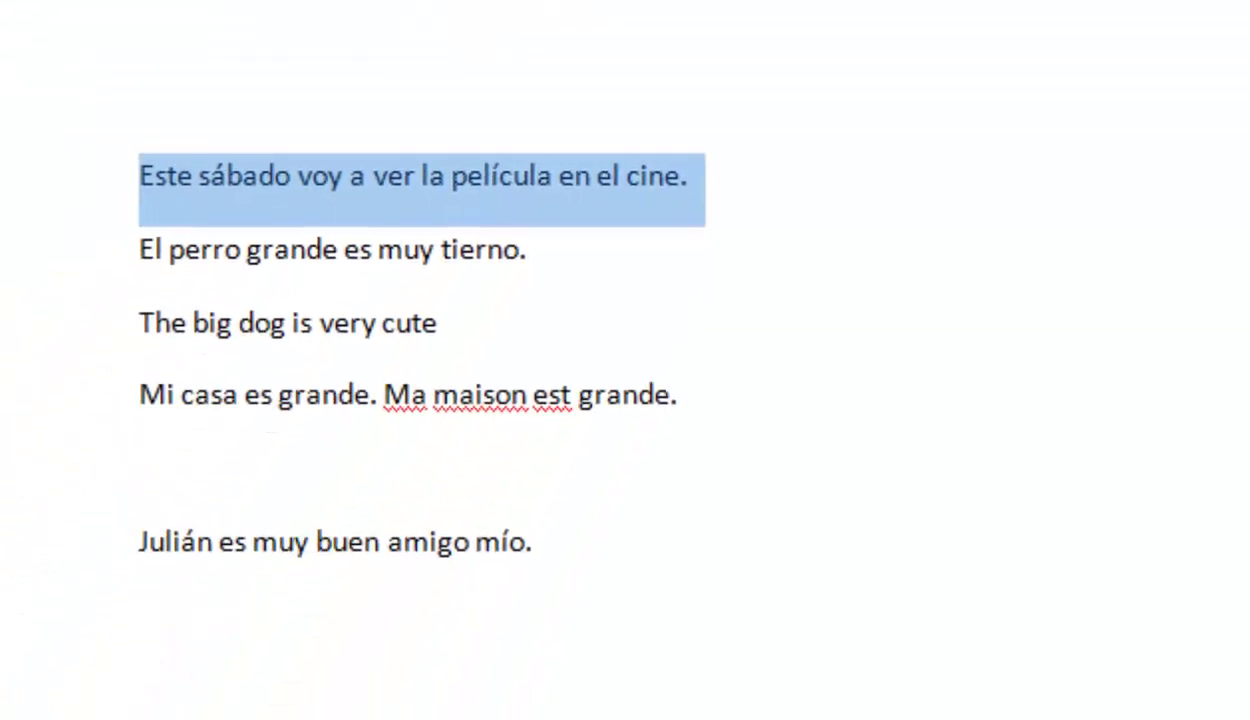
key("ctrl+n")
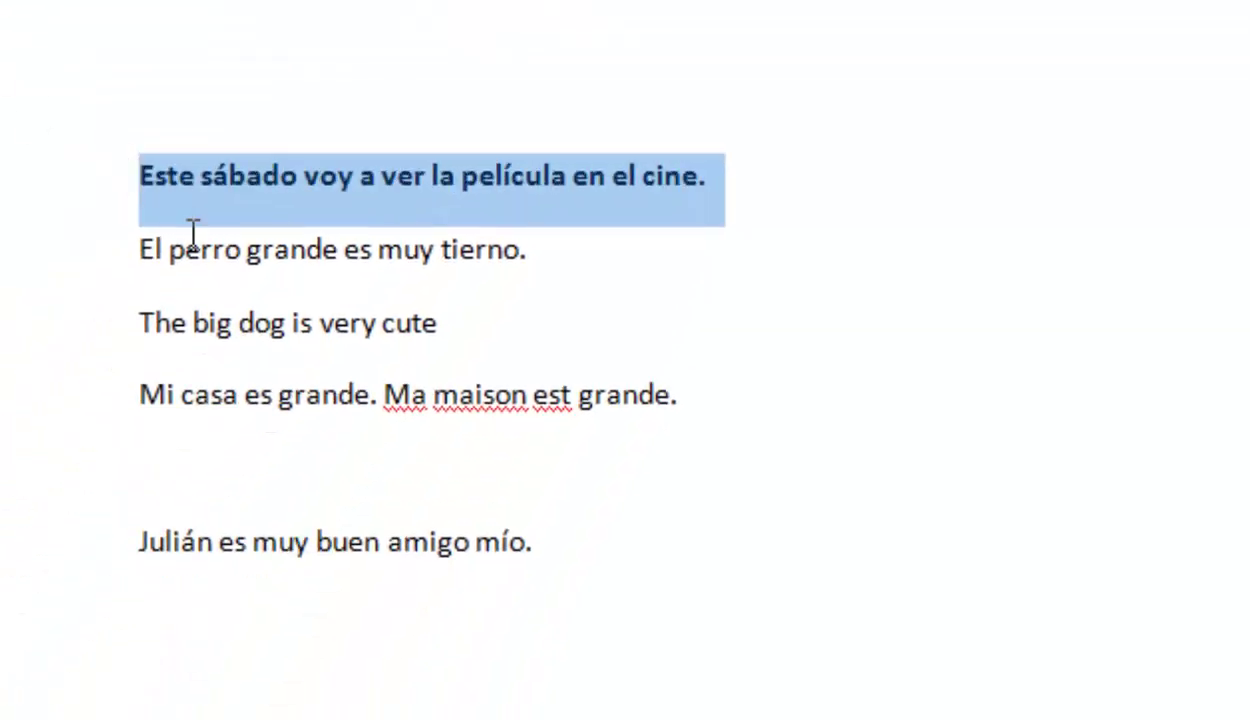
double_click(206, 250)
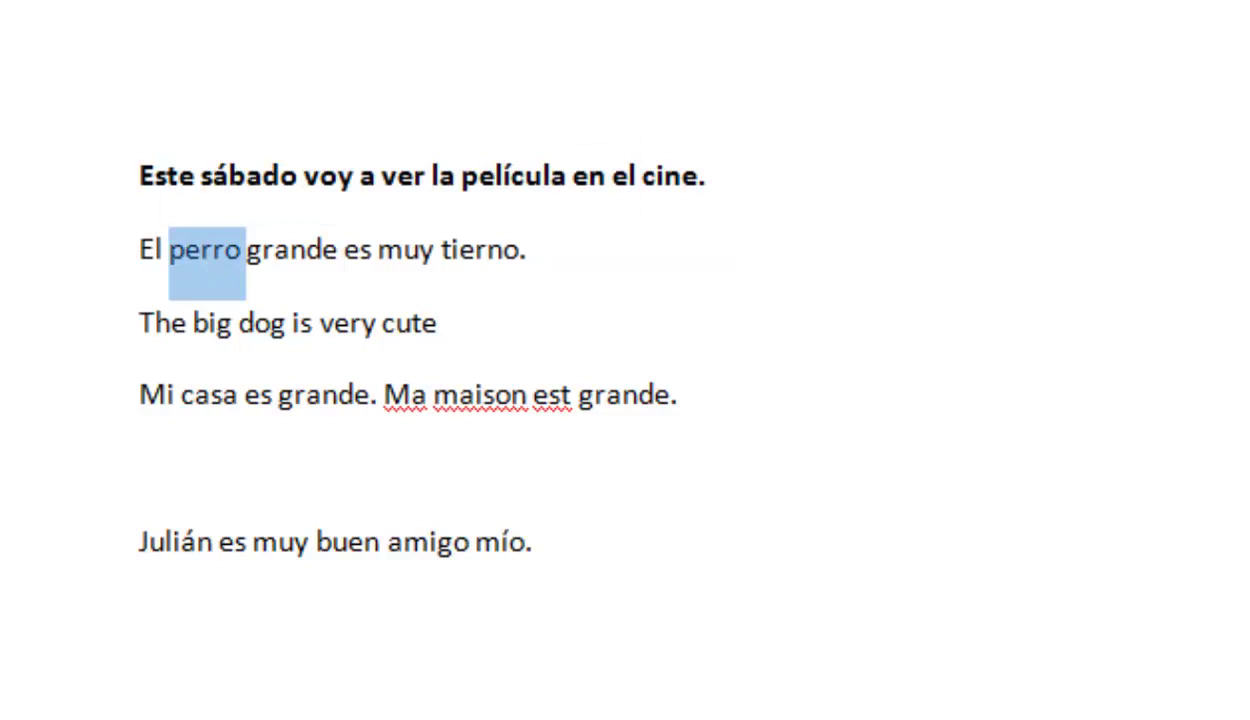
key("ctrl+shift+period")
key("ctrl+shift+period")
key("ctrl+shift+period")
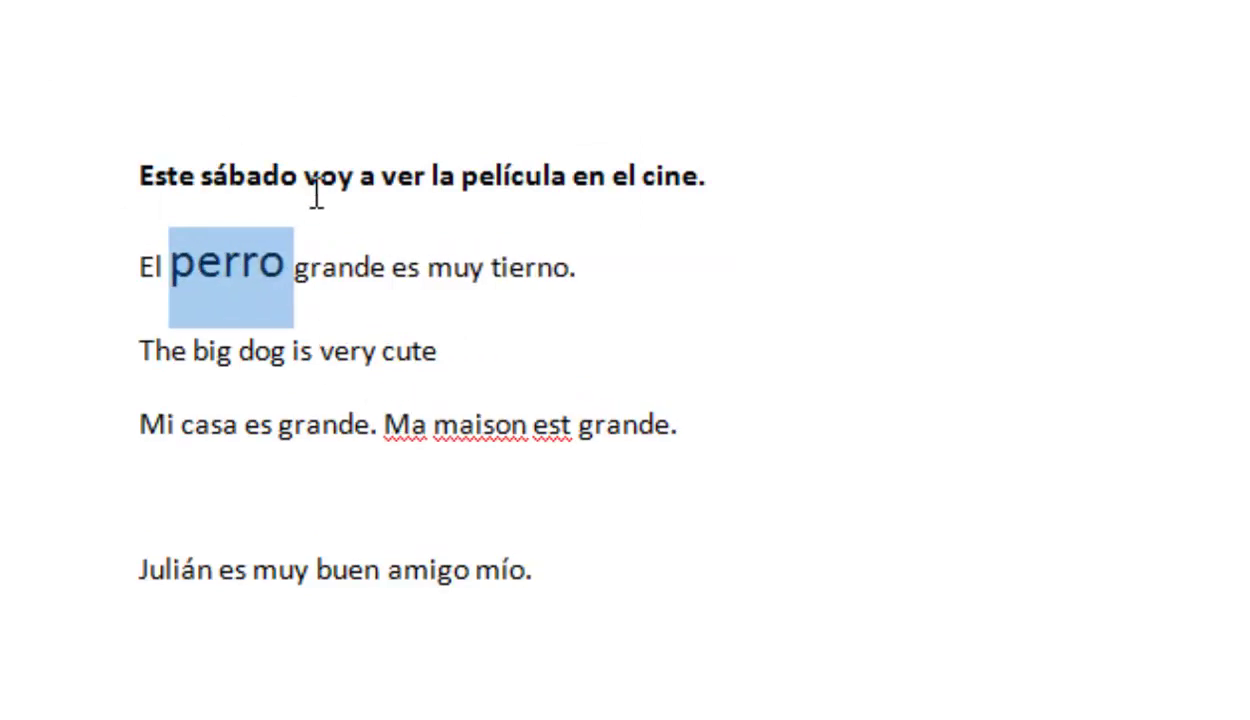
left_click(178, 2)
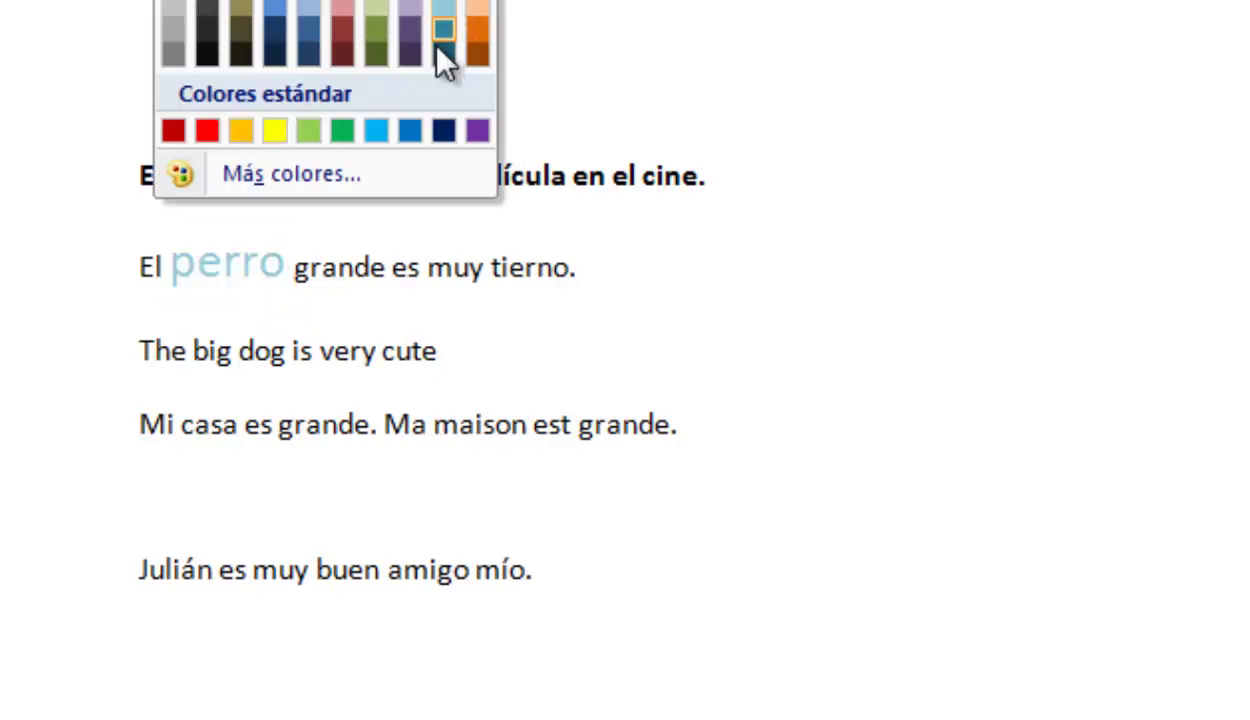
left_click(207, 130)
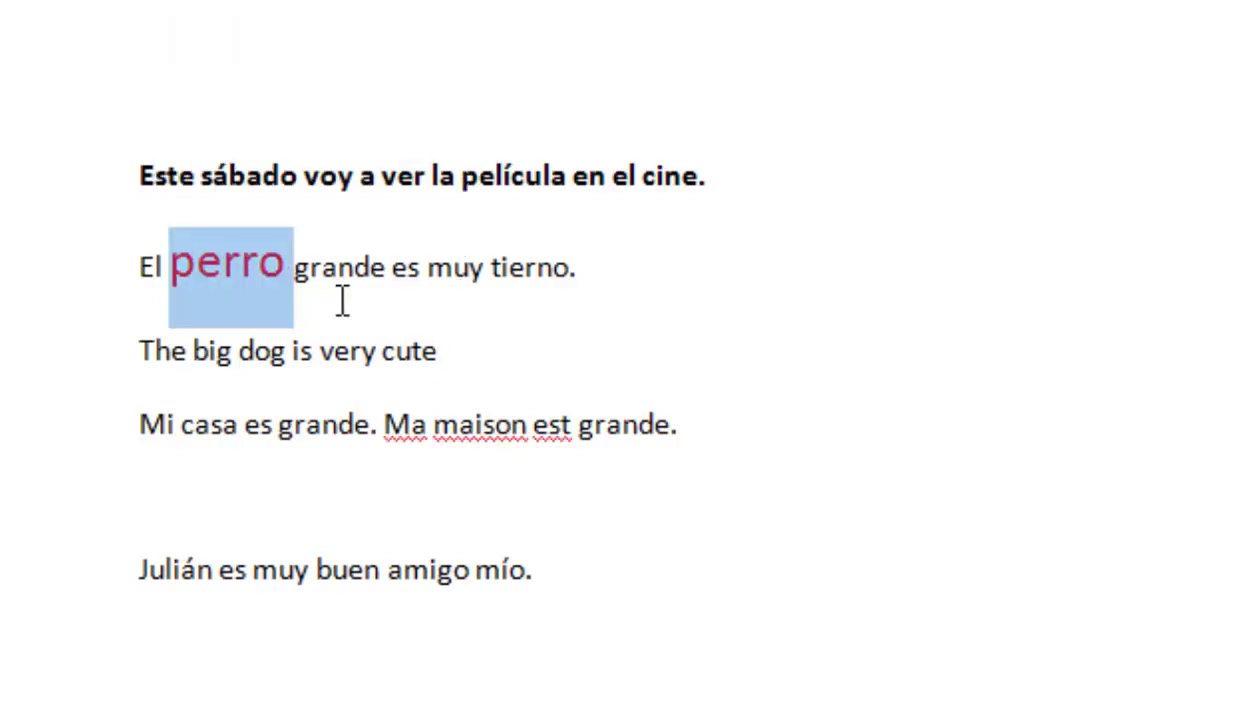
left_click(343, 355)
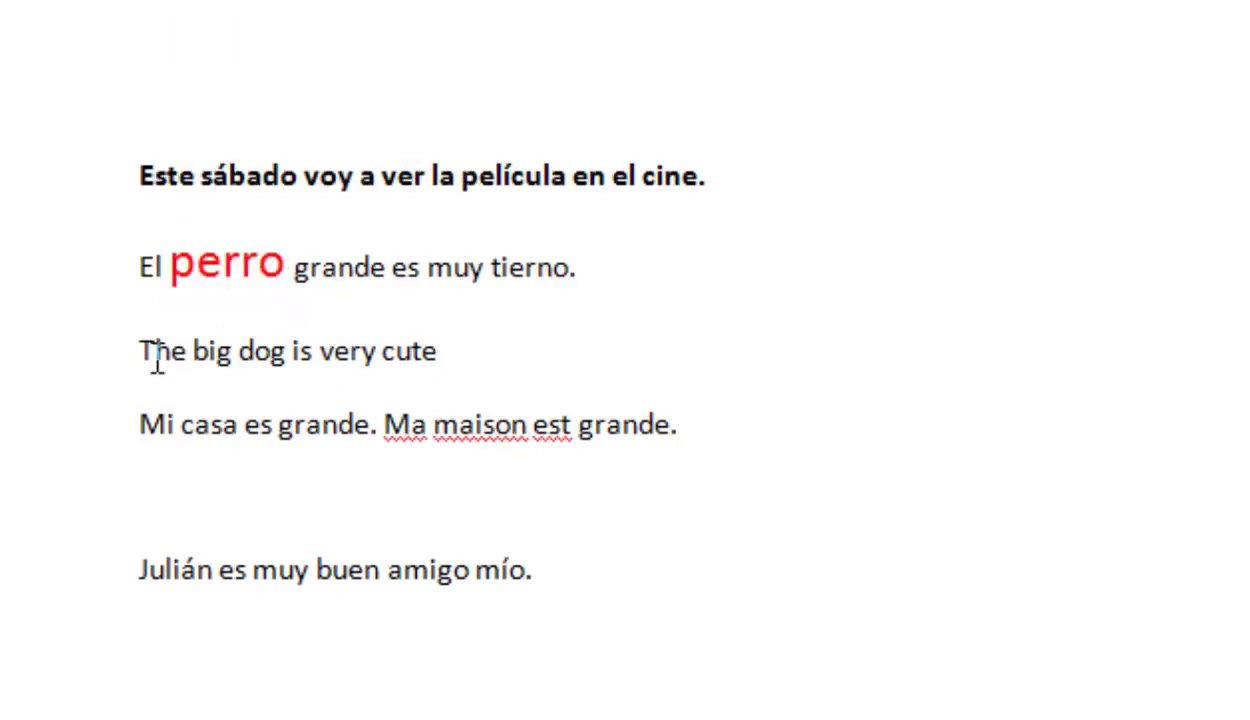
- Set the line 'The big dog is very cute' to 28 pt italic
left_click(56, 370)
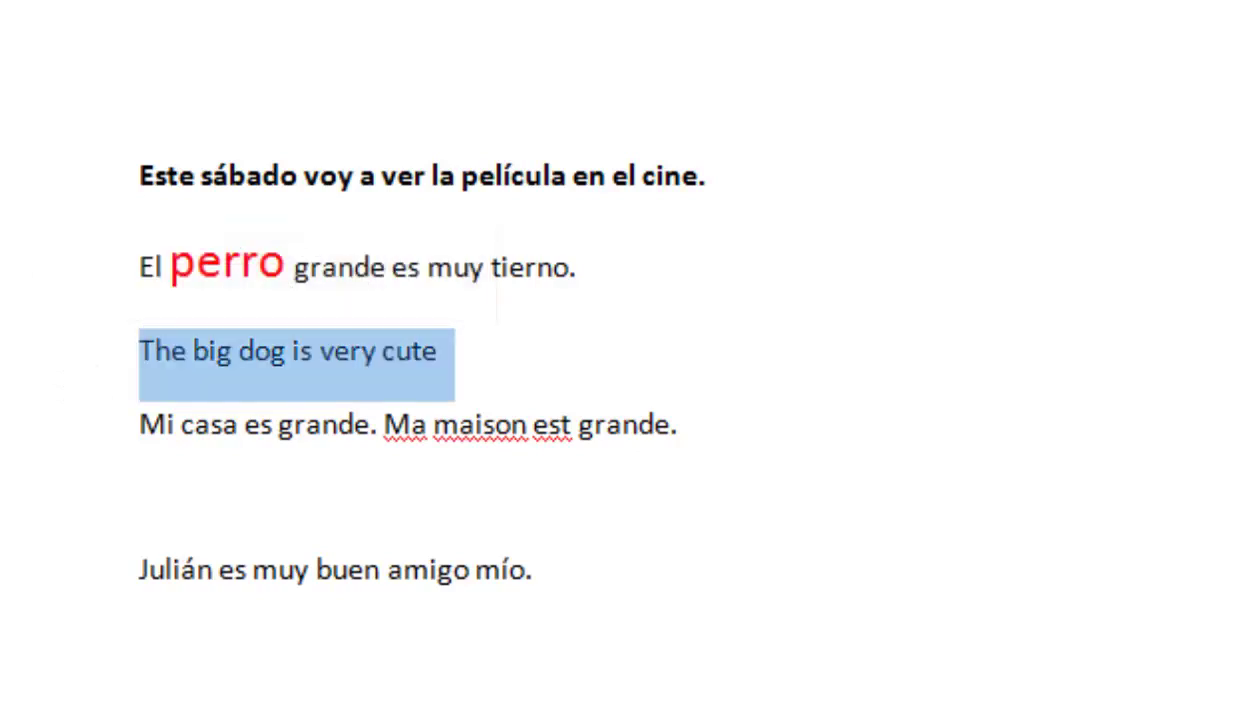
left_click(8, 174)
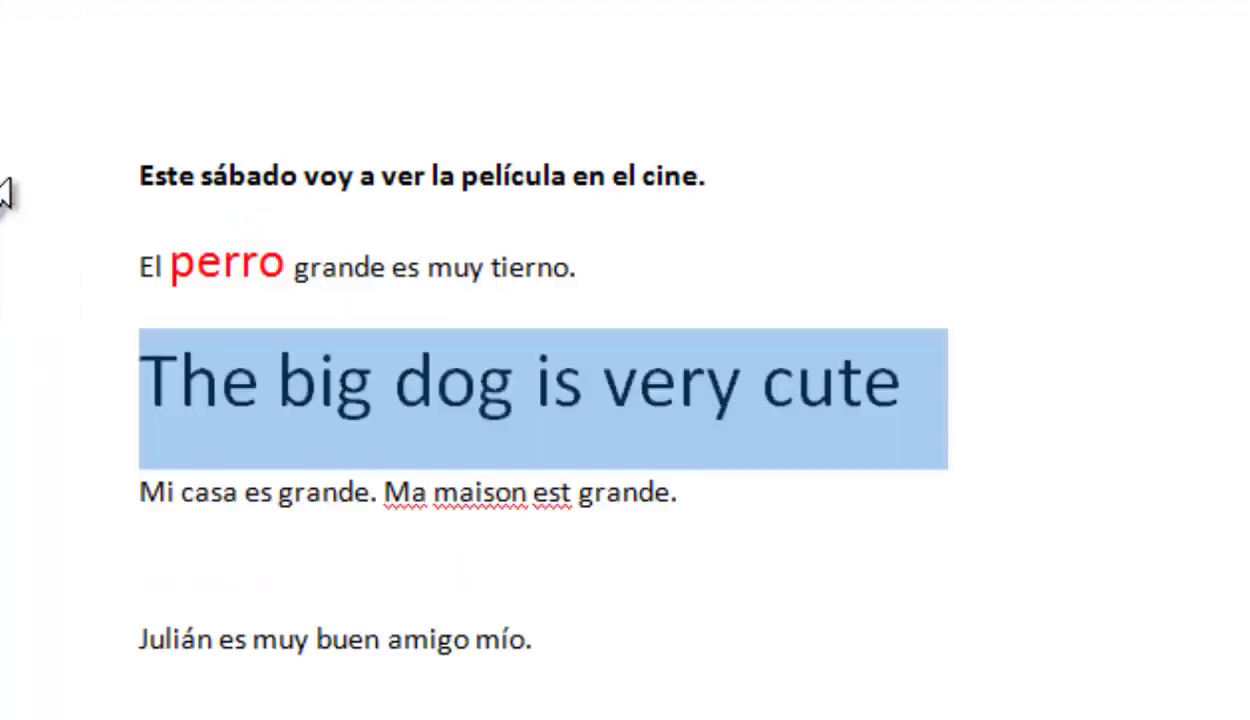
key("ctrl+i")
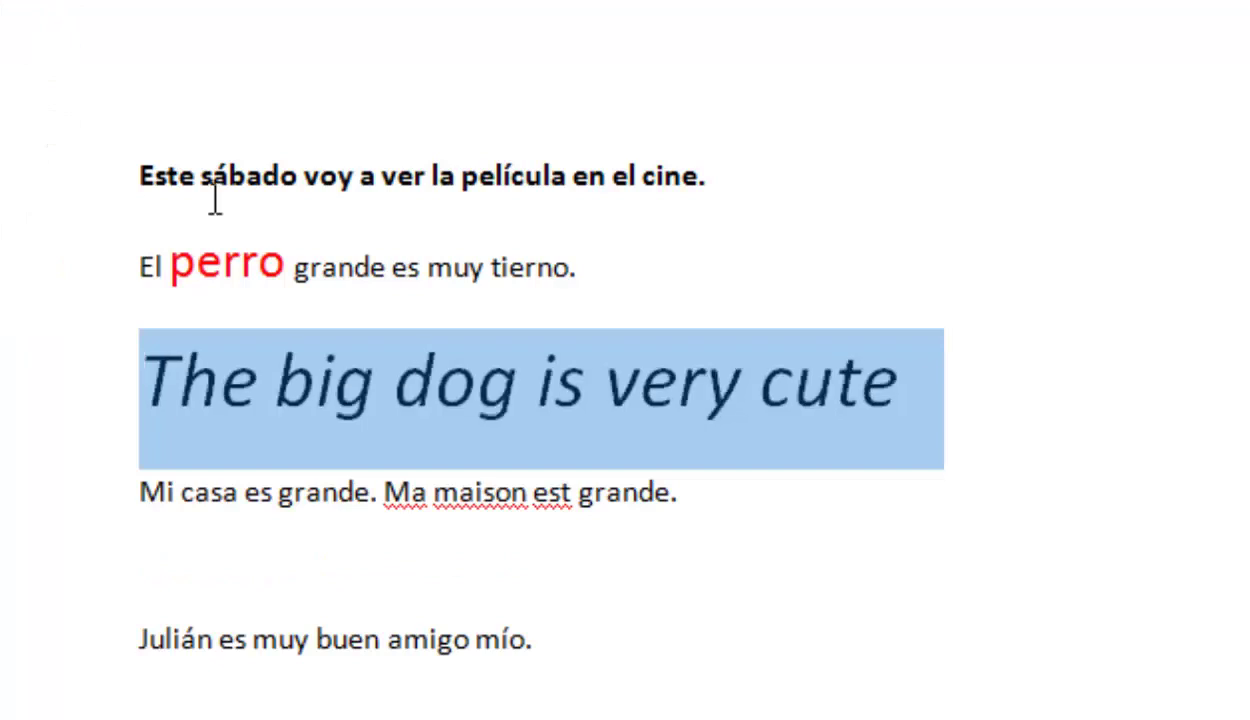
left_click(688, 530)
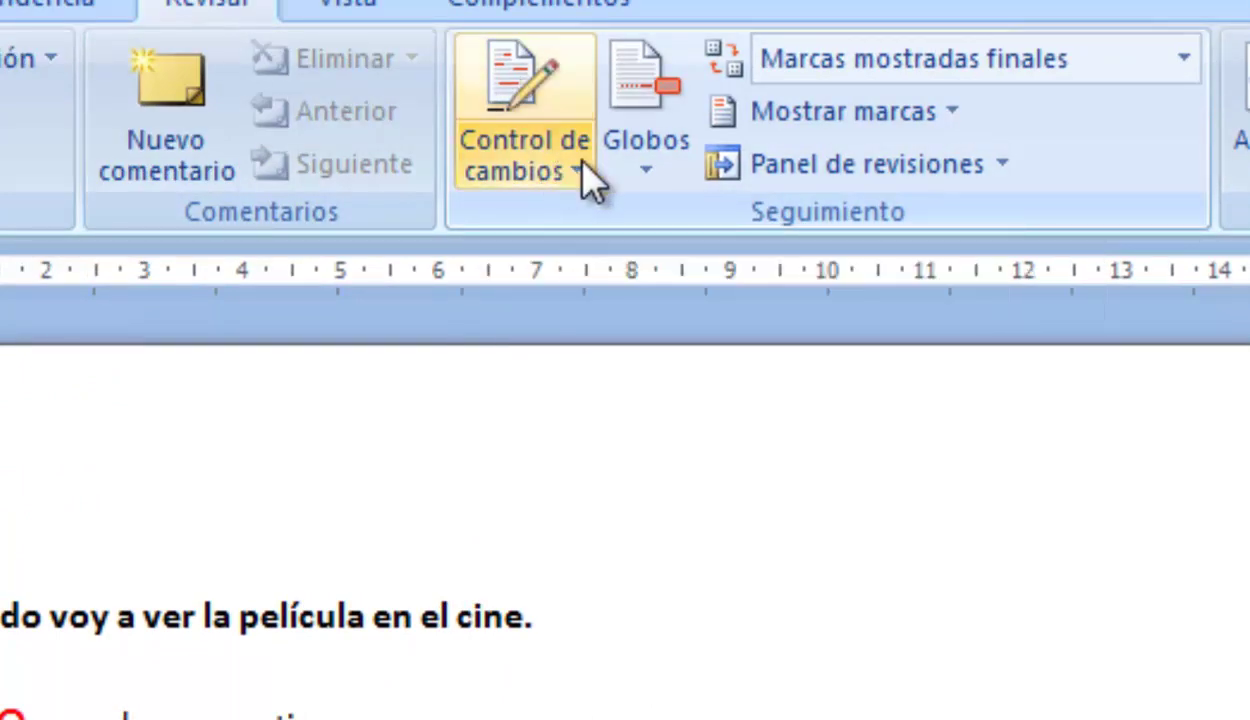
- Turn on Control de cambios and review the change tracking options, closing them with Aceptar
left_click(585, 172)
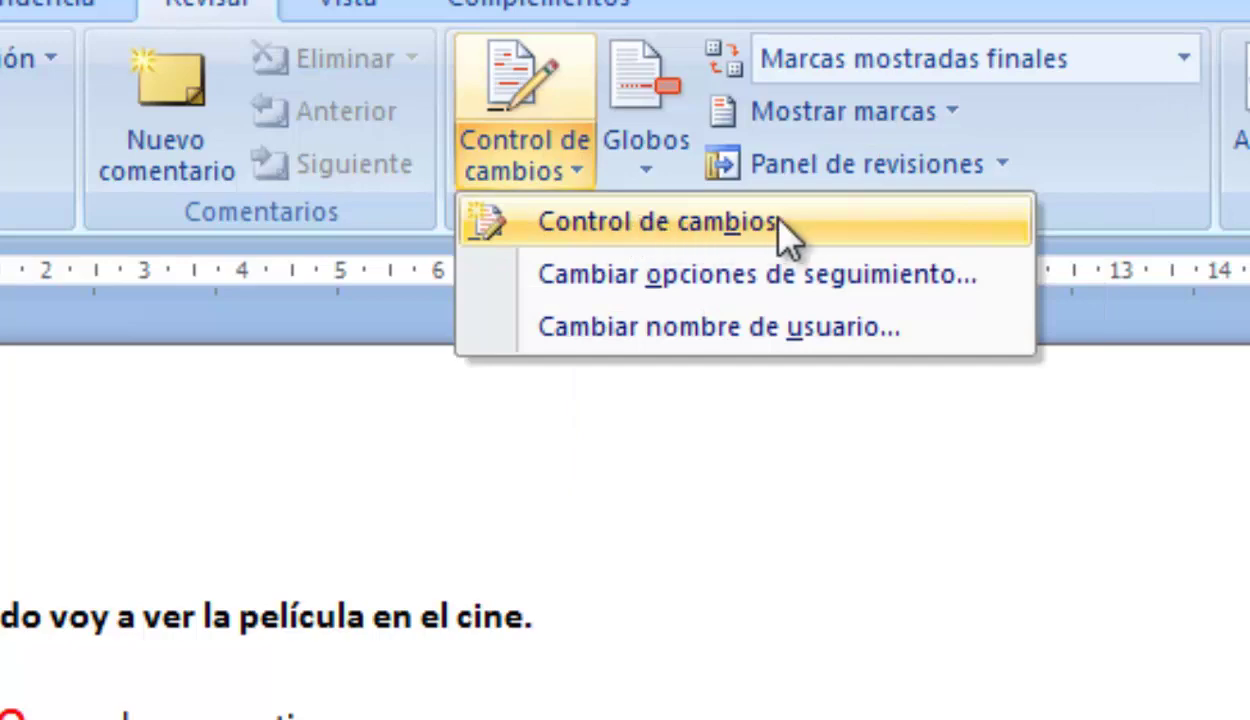
left_click(560, 88)
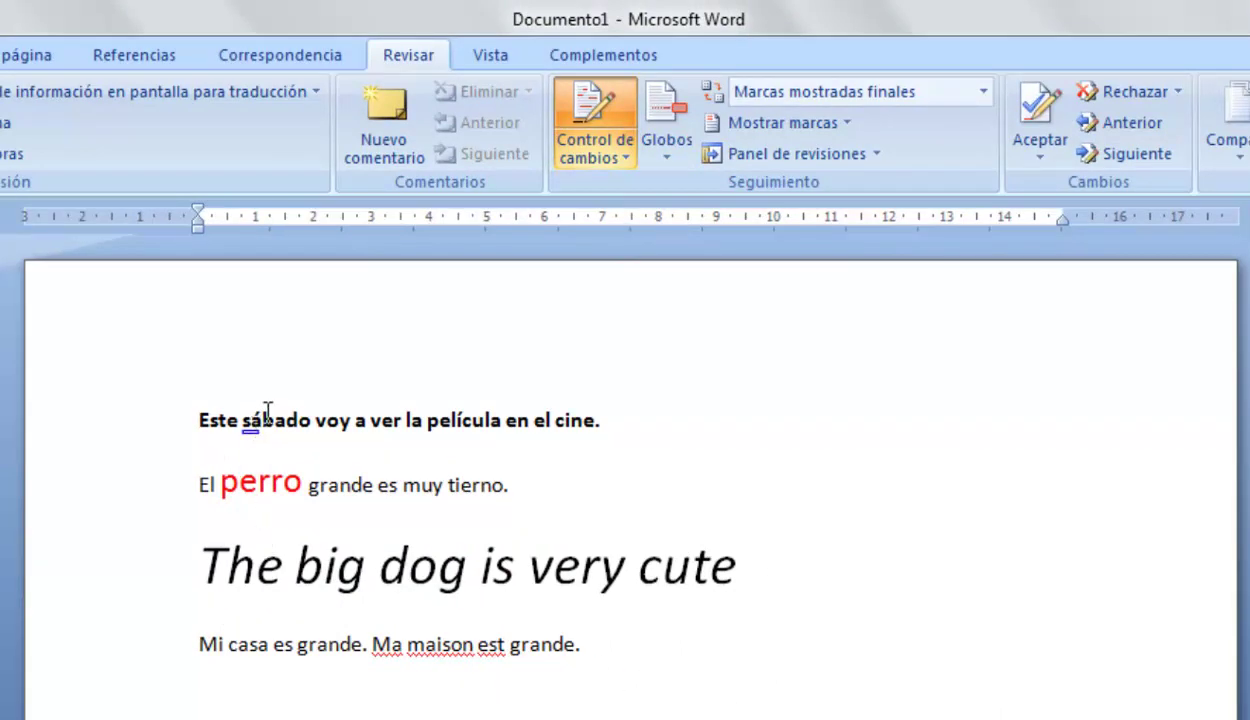
left_click(632, 150)
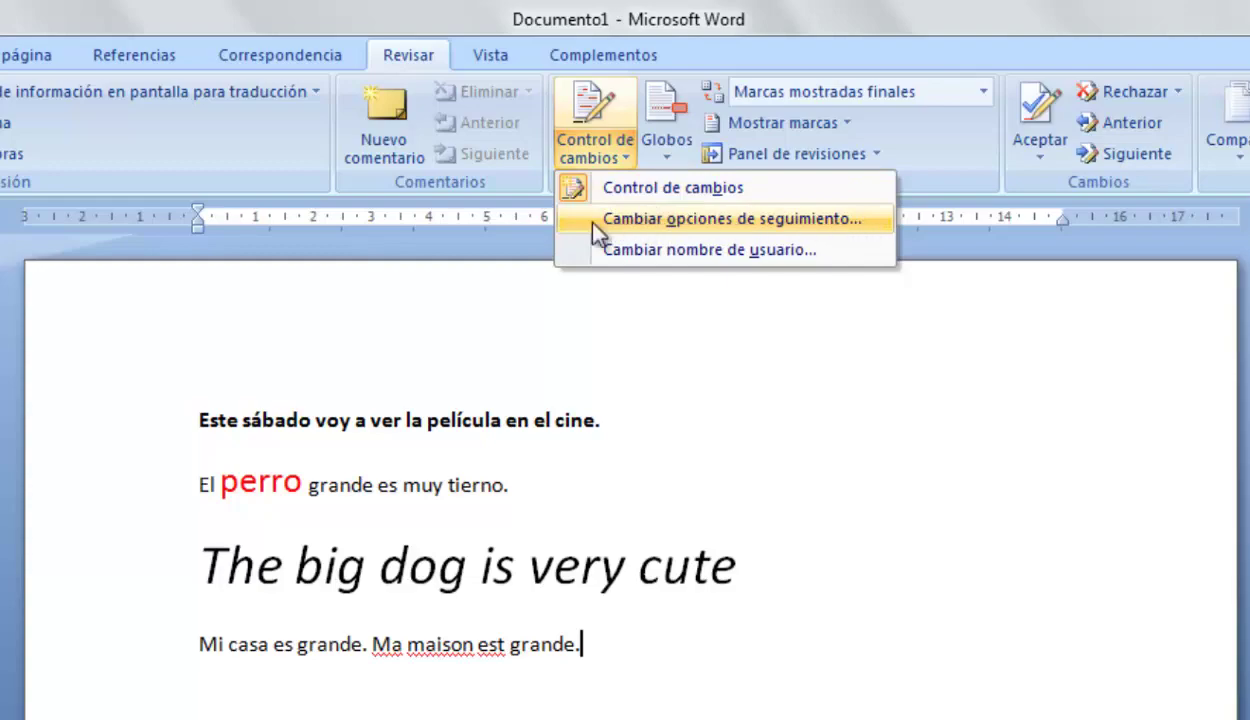
left_click(735, 220)
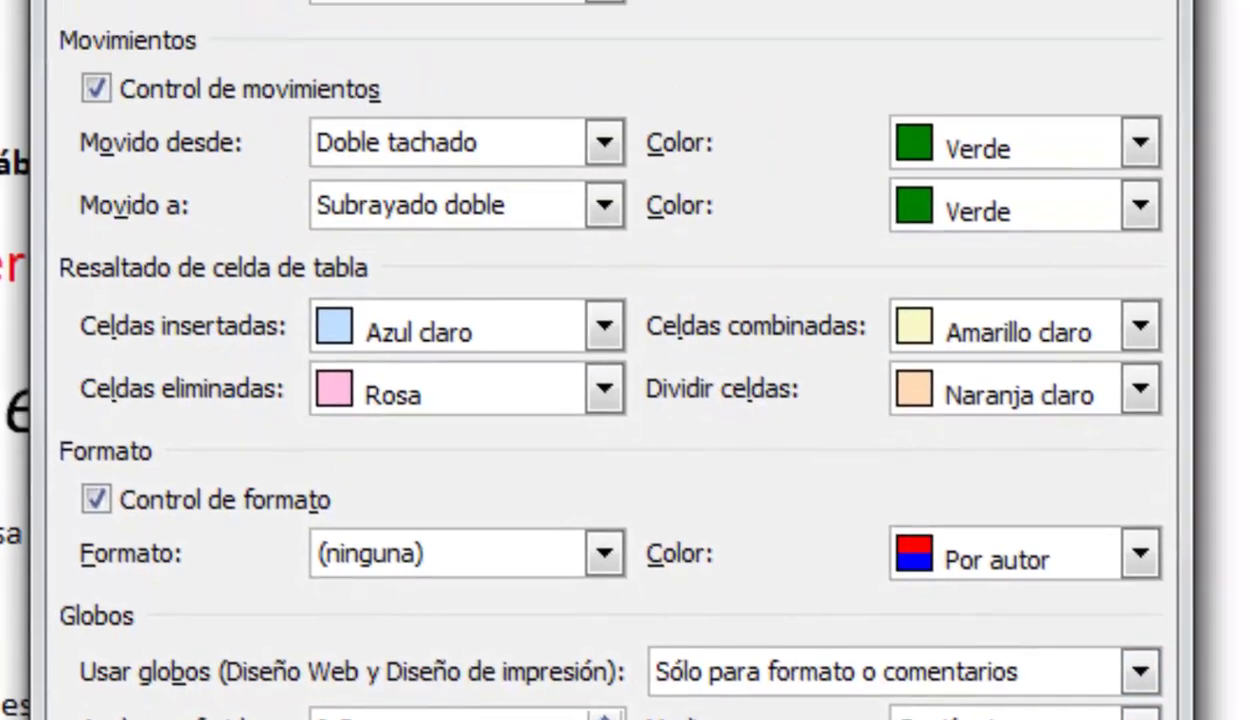
left_click(855, 640)
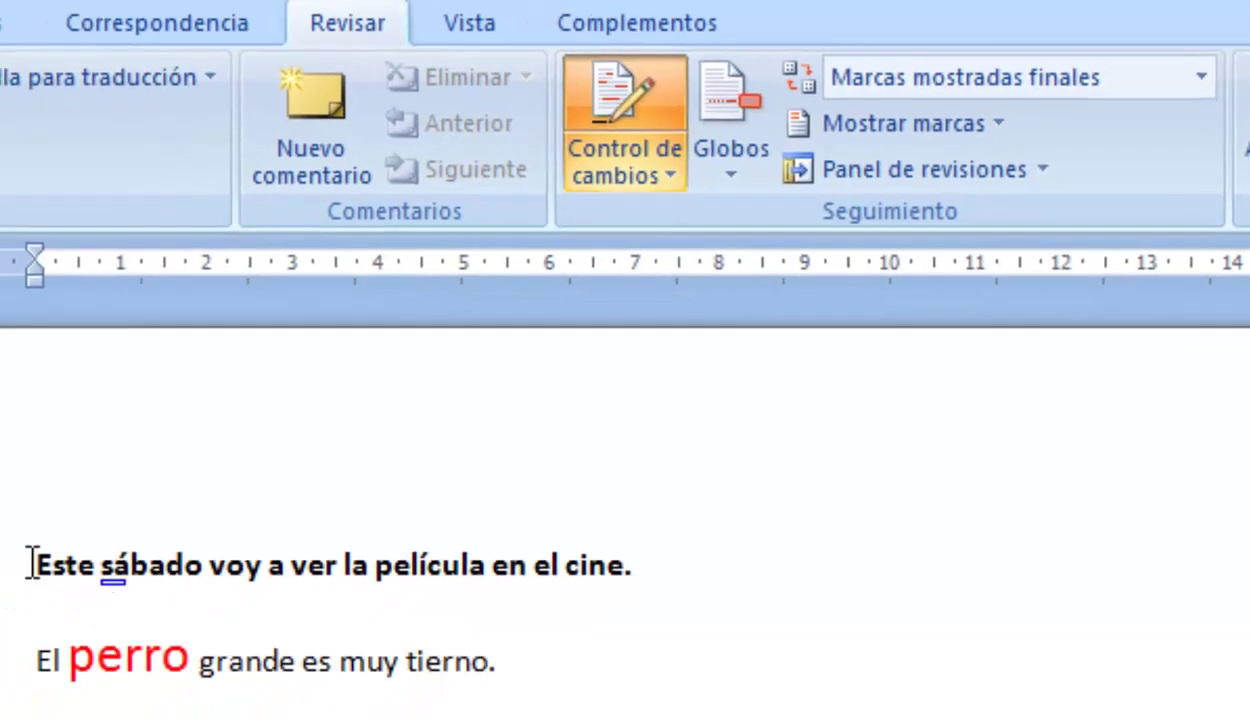
- Set the word sábado to 28 pt
double_click(199, 540)
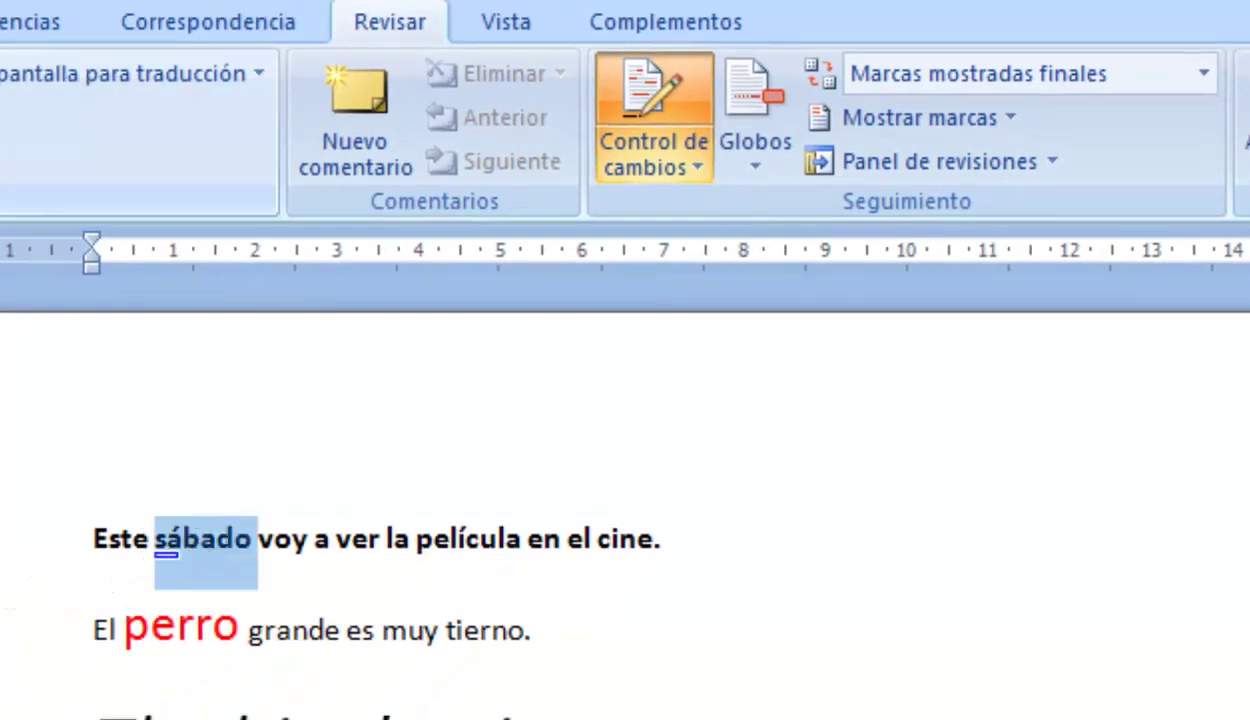
left_click(12, 83)
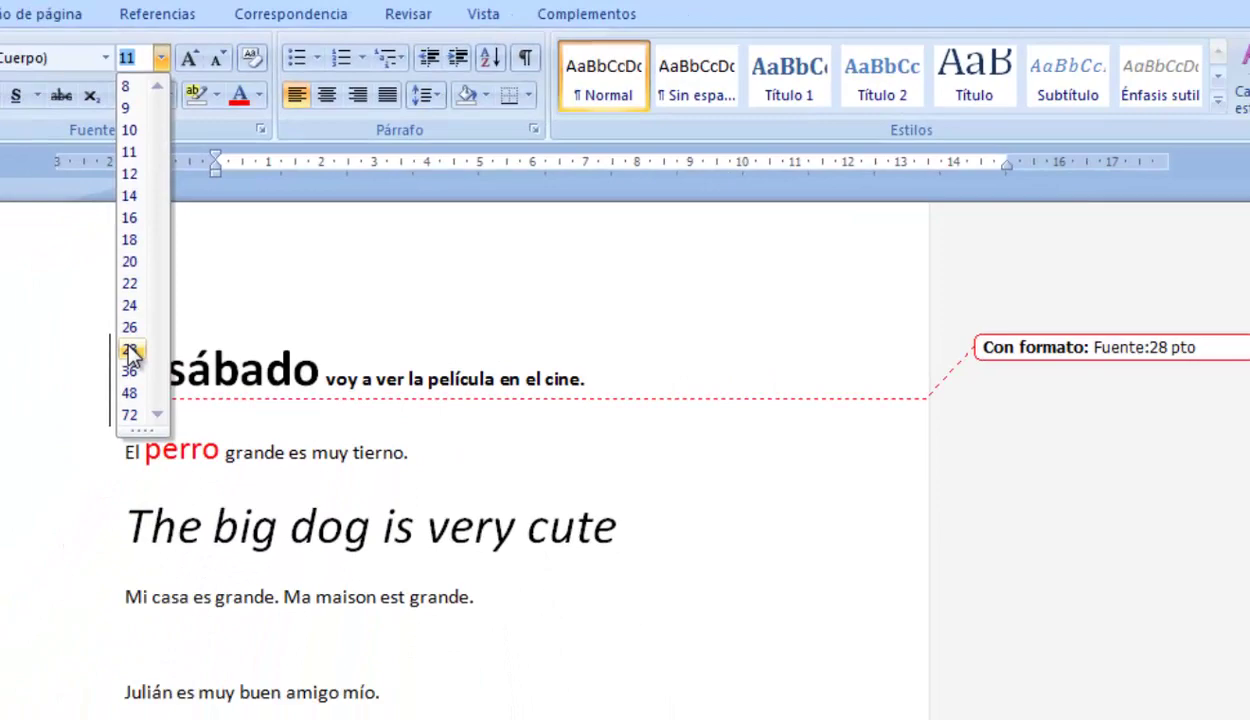
left_click(134, 455)
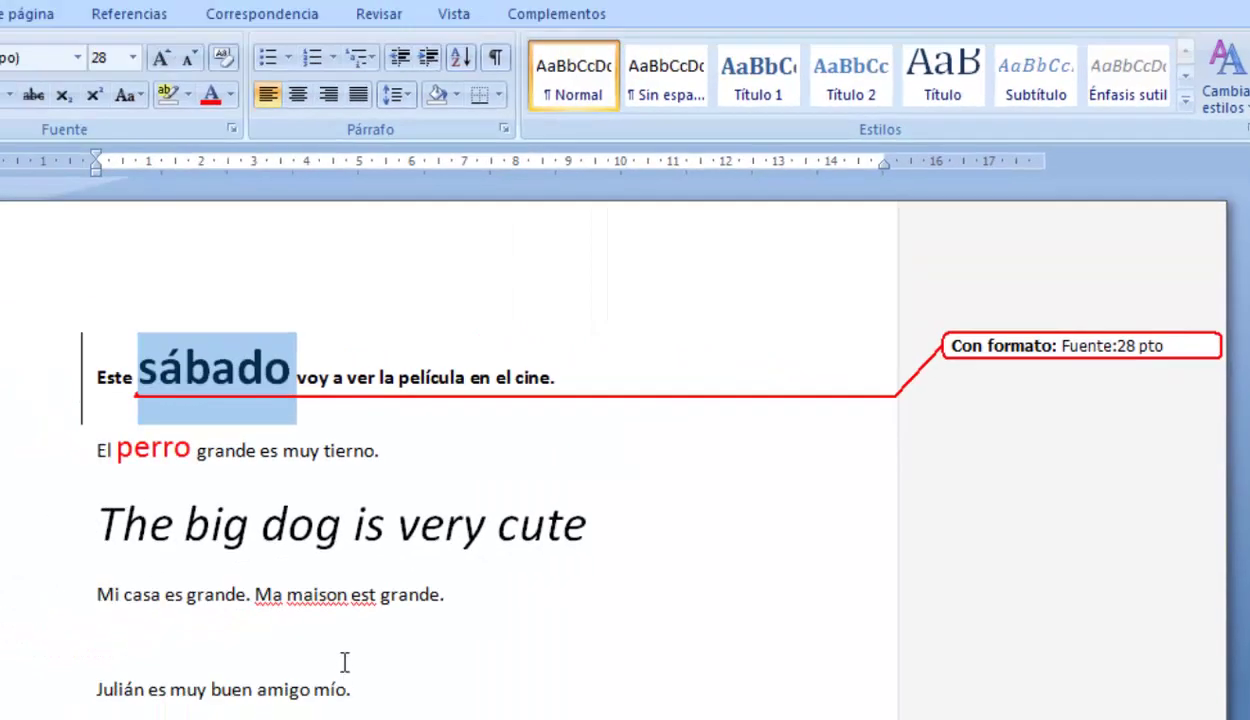
left_click(323, 484)
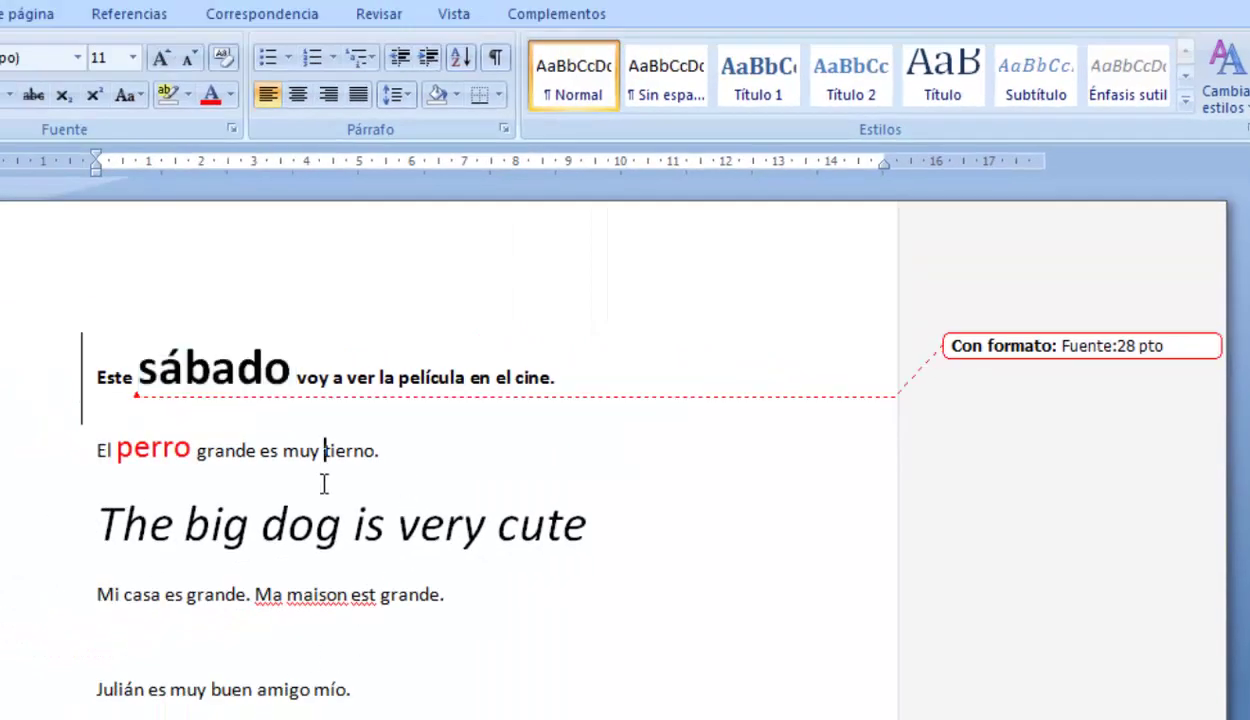
- Add an empty paragraph after the perro sentence
left_click(411, 454)
key("Return")
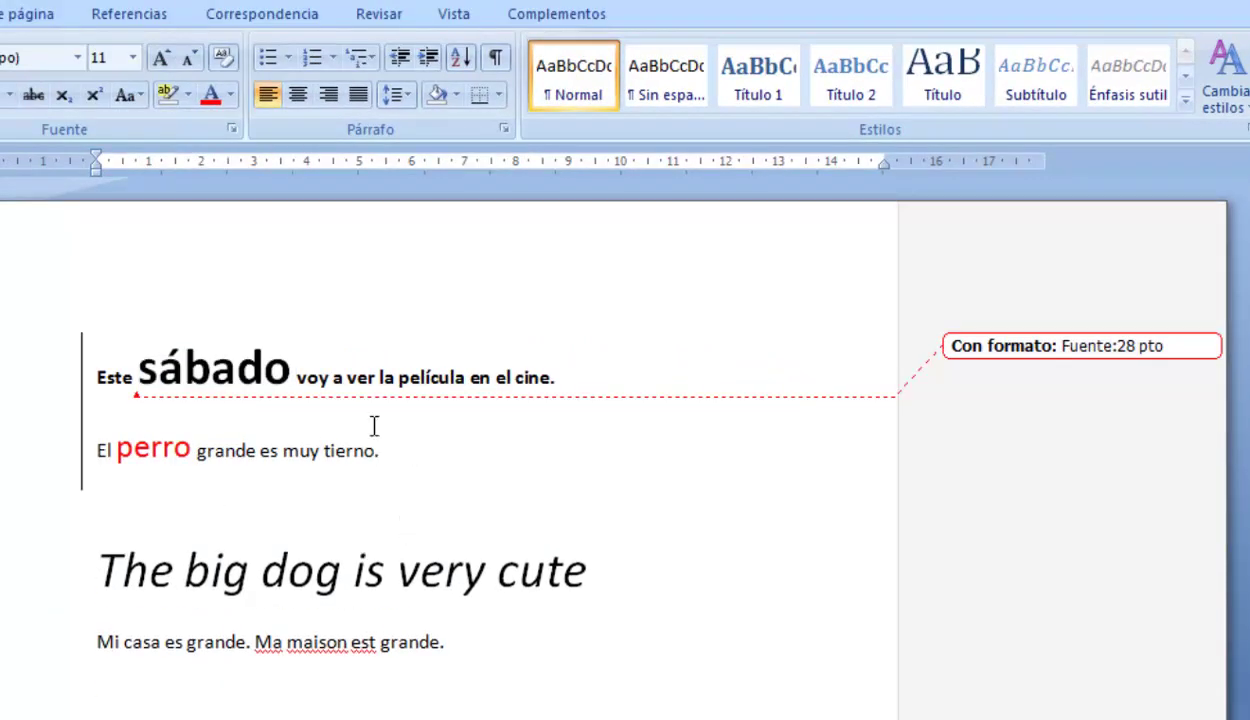
key("alt+b")
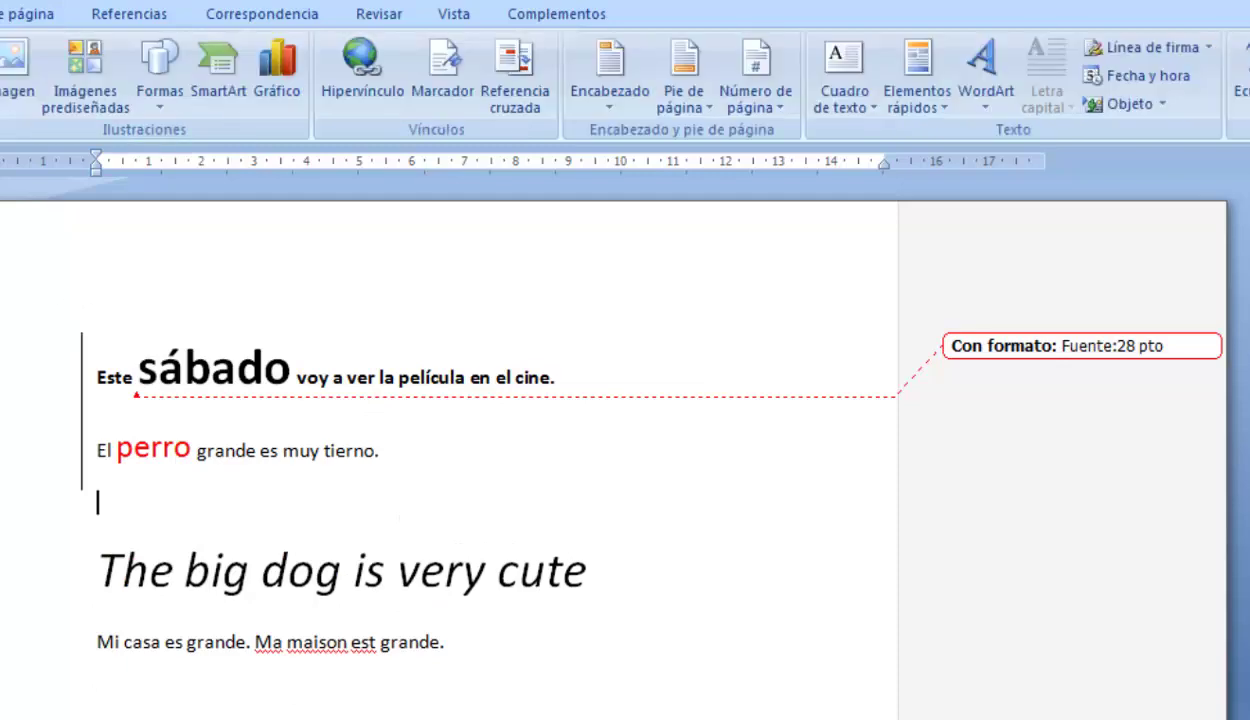
- Insert INFODUCTIVA sello.png below the perro sentence and resize it to a small seal
left_click(18, 75)
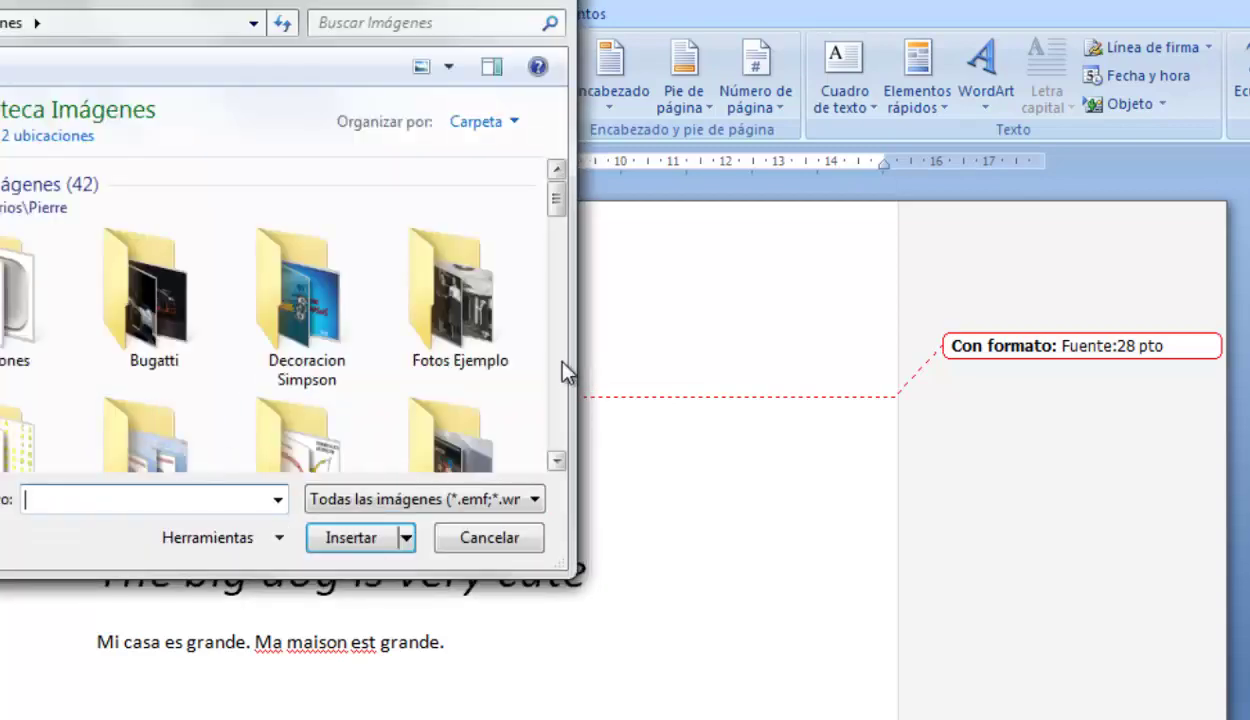
scroll(563, 370, "down", 3)
scroll(563, 370, "down", 3)
scroll(563, 370, "down", 2)
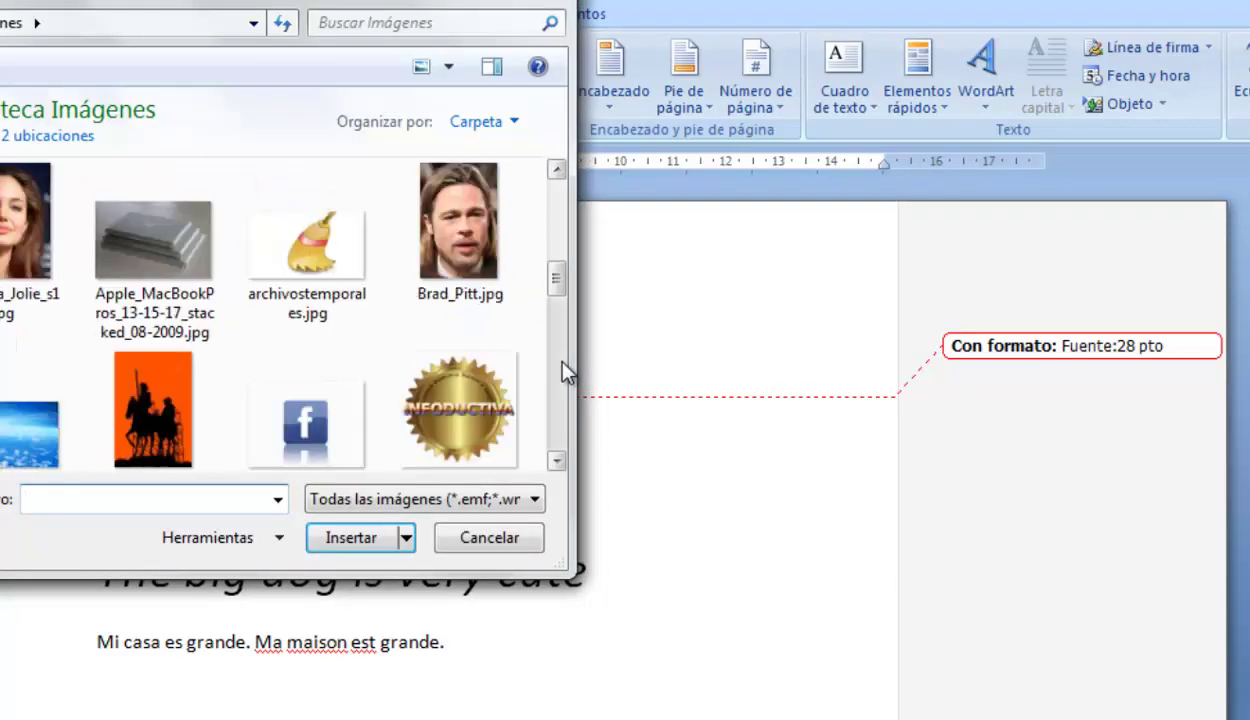
left_click(156, 418)
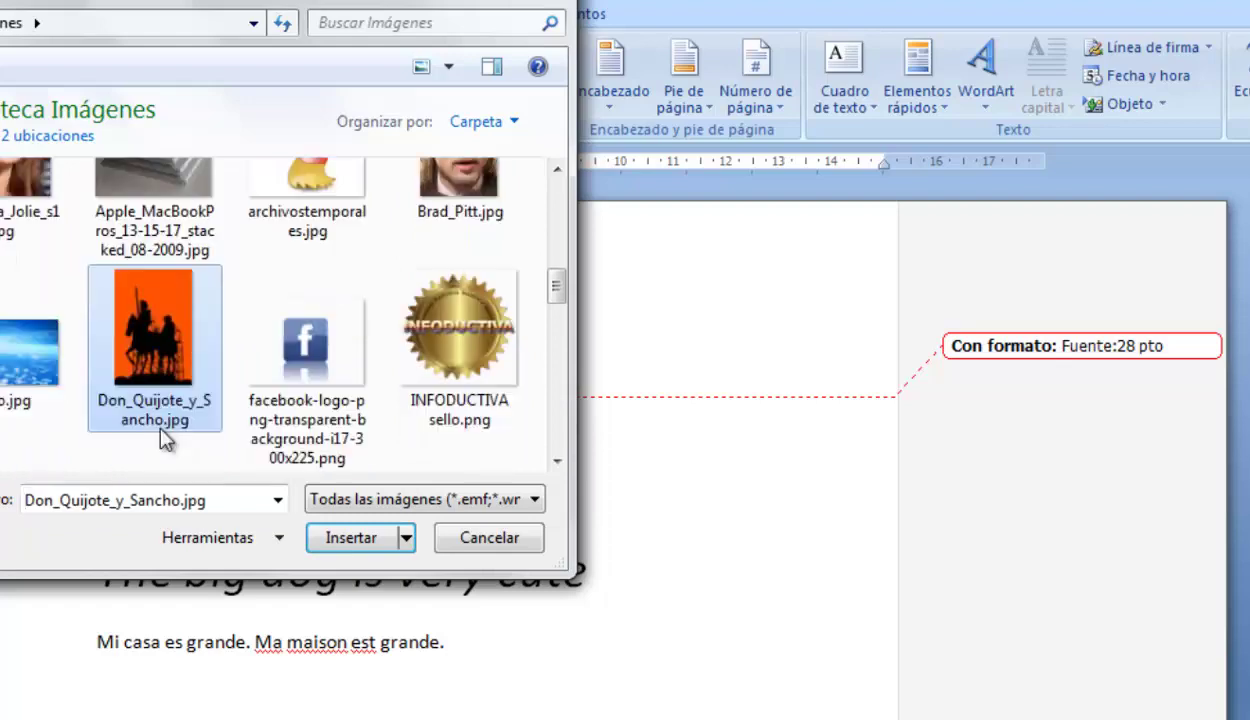
left_click(425, 398)
left_click(343, 539)
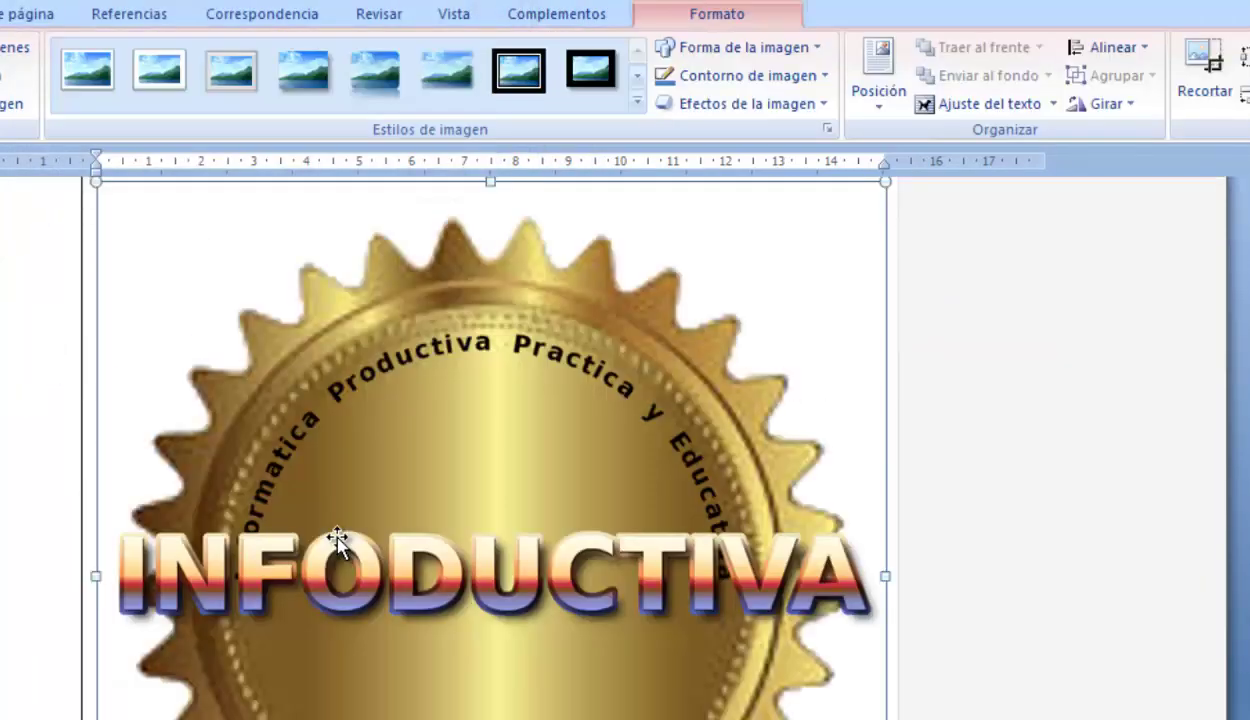
left_click_drag(885, 181, 230, 578)
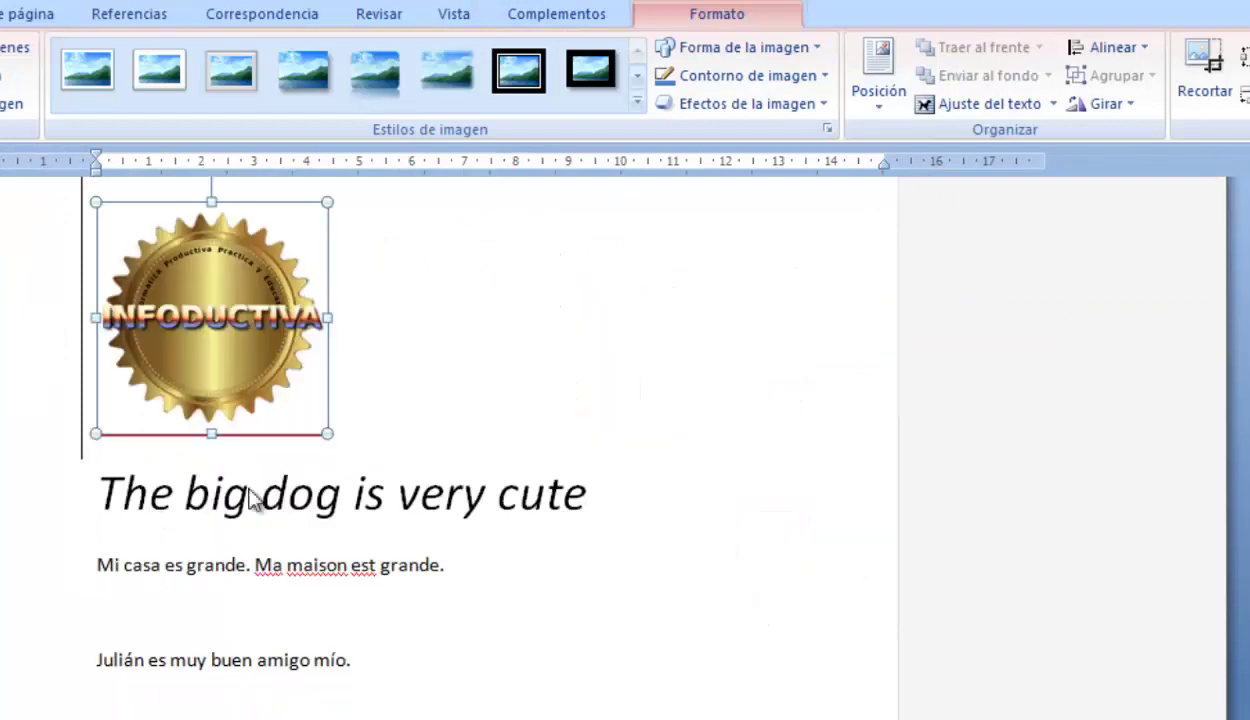
scroll(516, 421, "up", 1)
scroll(527, 418, "up", 3)
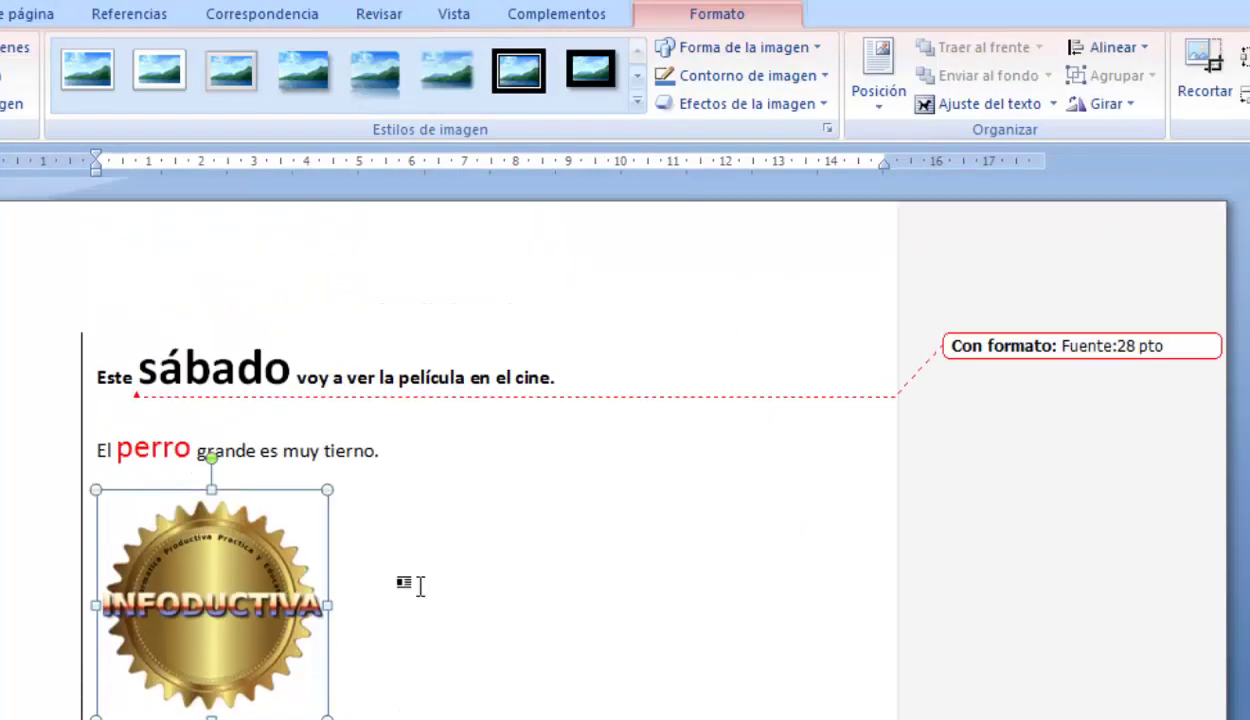
- Apply the 22 03 font to the word cute
left_click(332, 580)
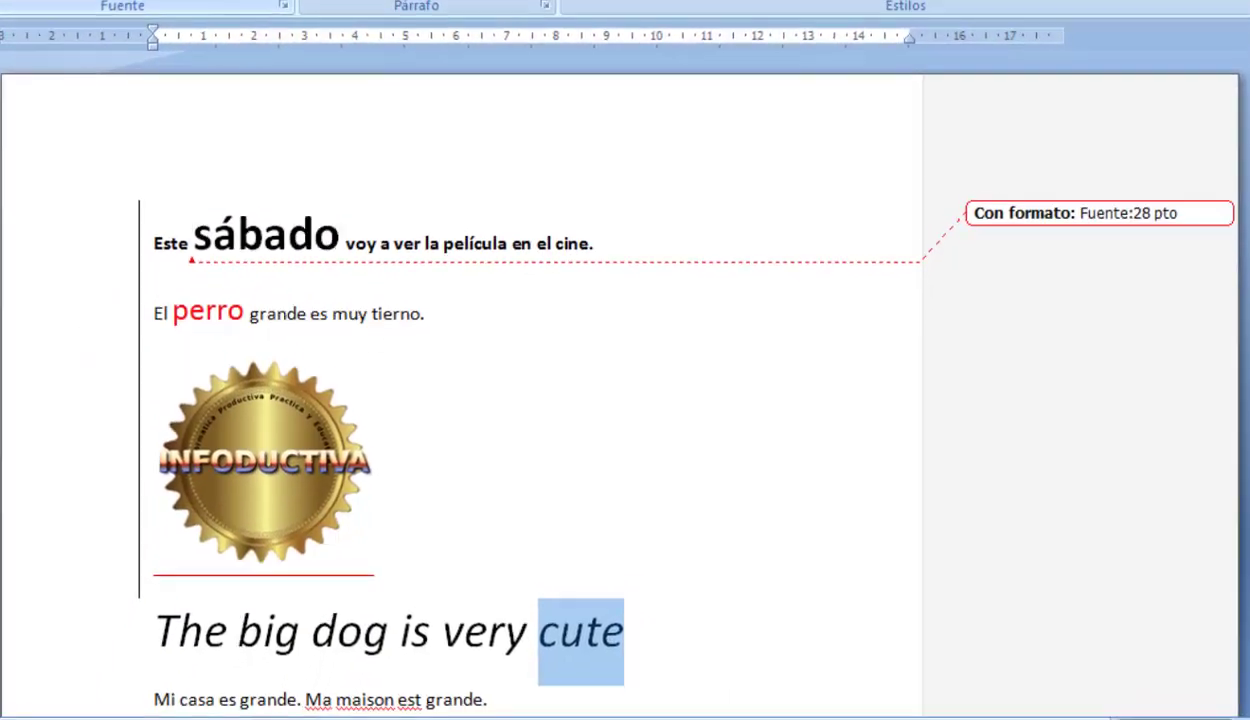
left_click(150, 2)
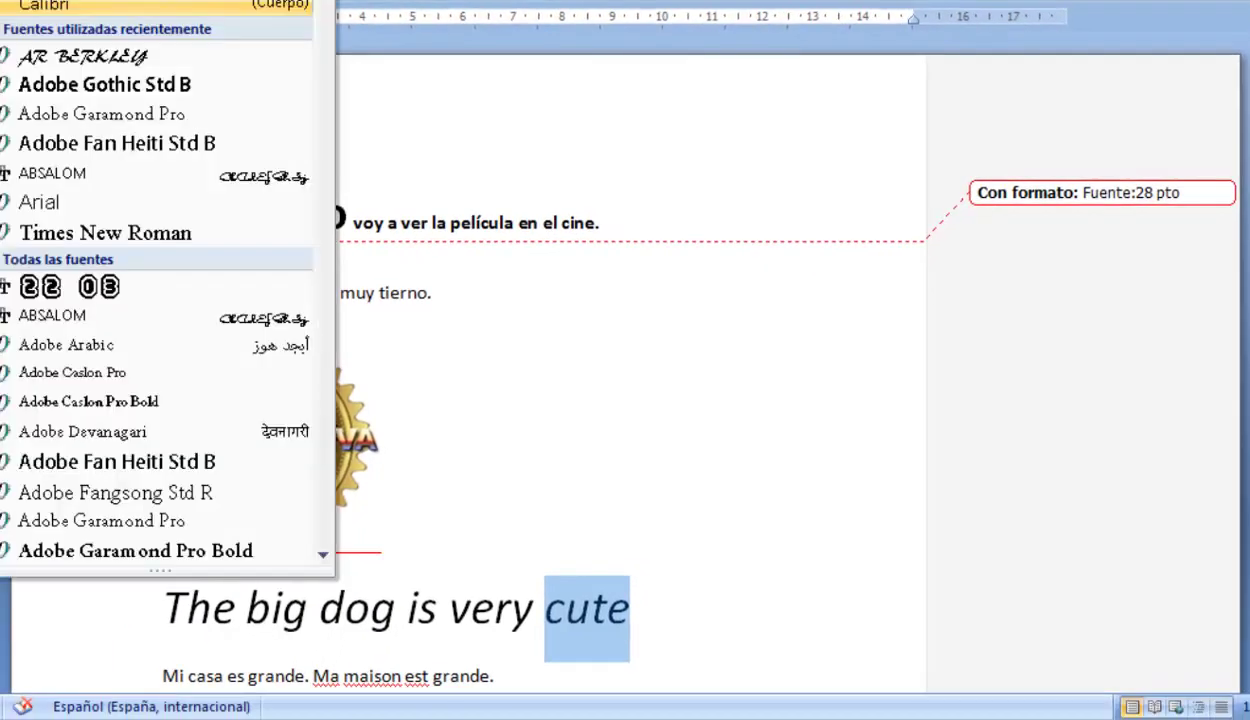
left_click(85, 290)
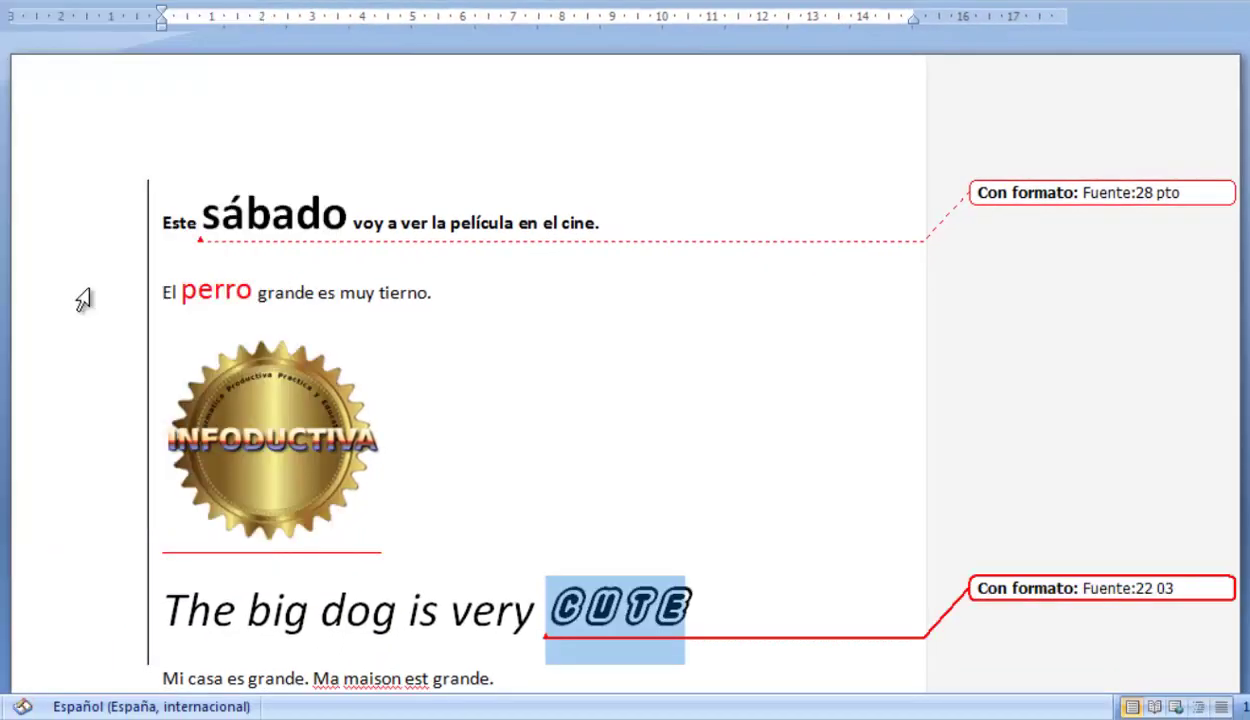
scroll(385, 443, "down", 6)
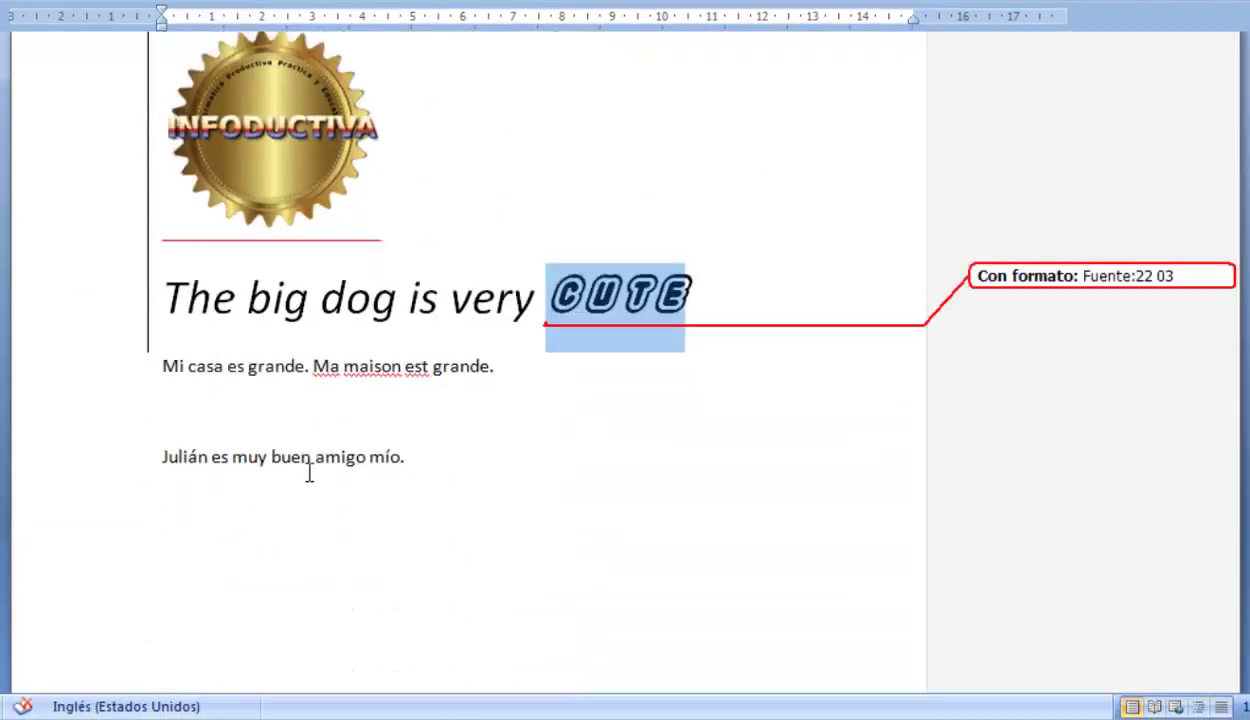
- Format the first word of the amigo sentence in Adobe Fan Heiti Std B at 28 pt
double_click(178, 457)
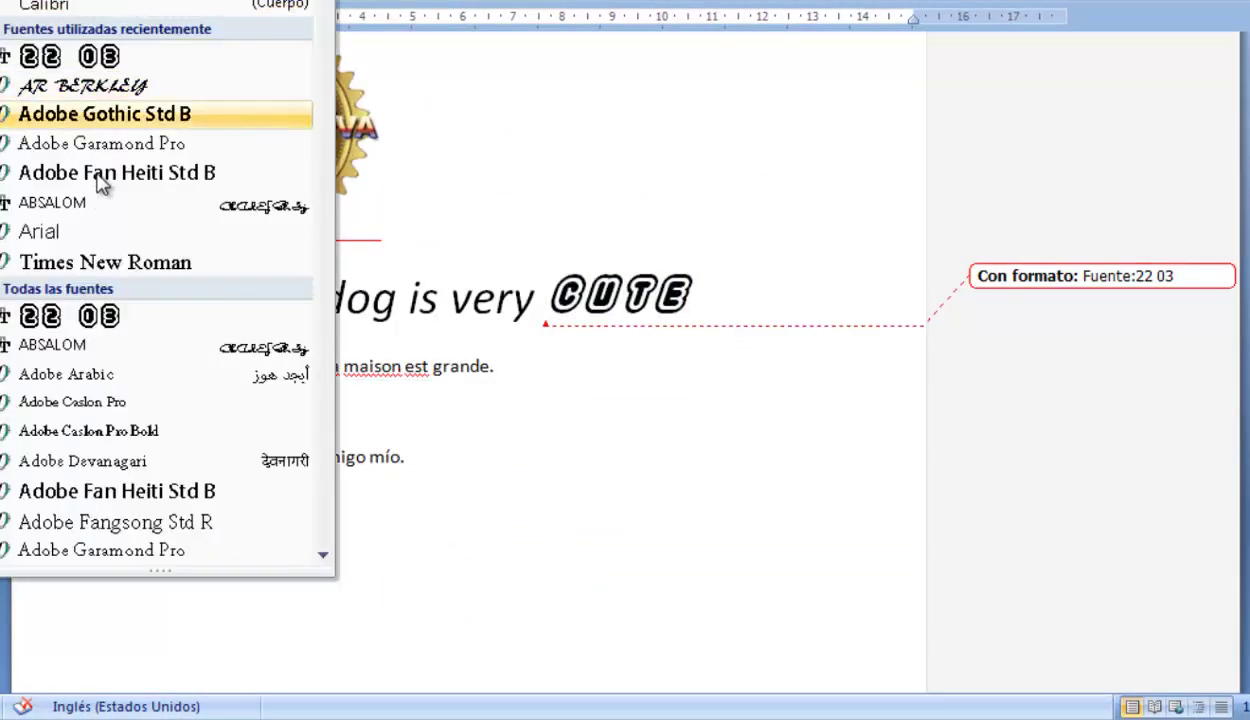
left_click(95, 178)
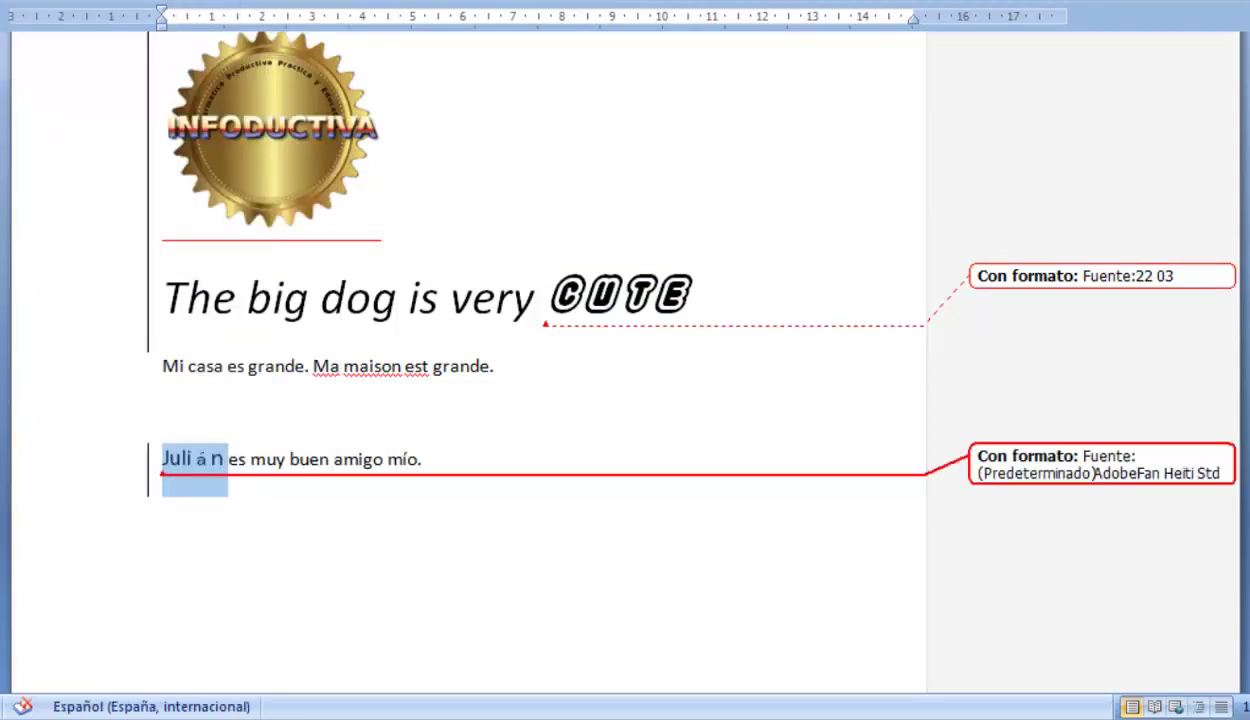
left_click(180, 1)
left_click(167, 194)
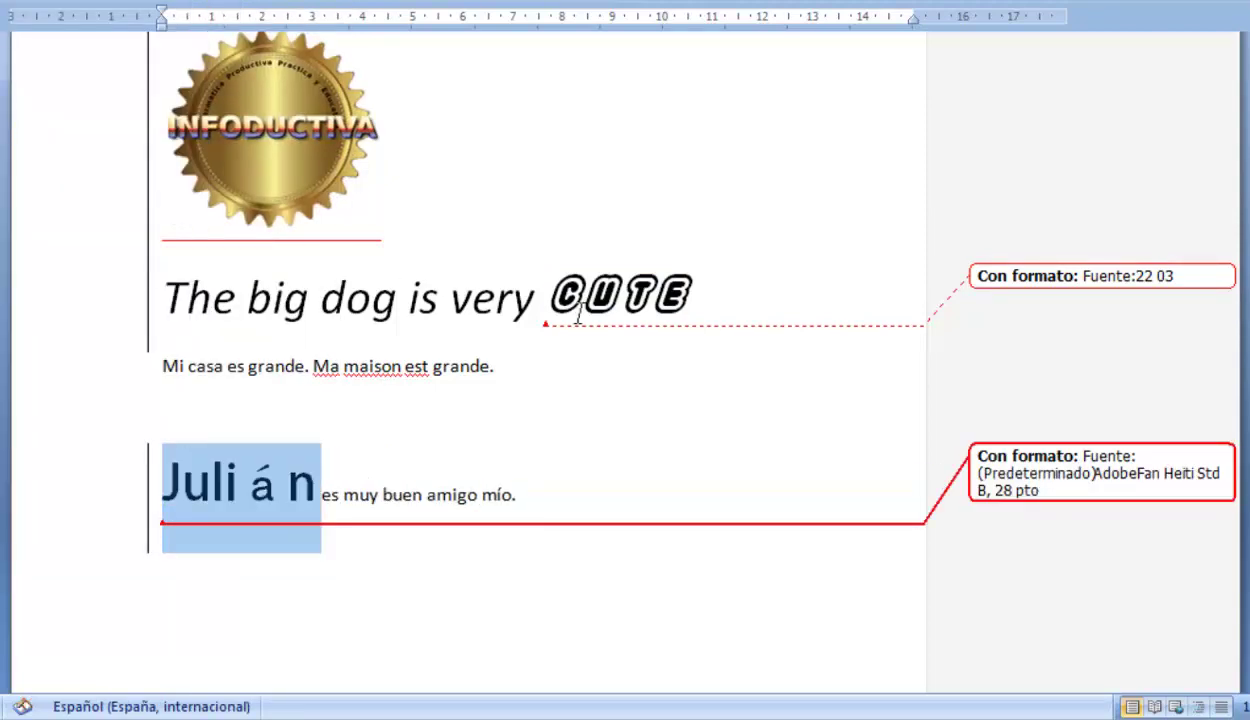
scroll(840, 323, "up", 5)
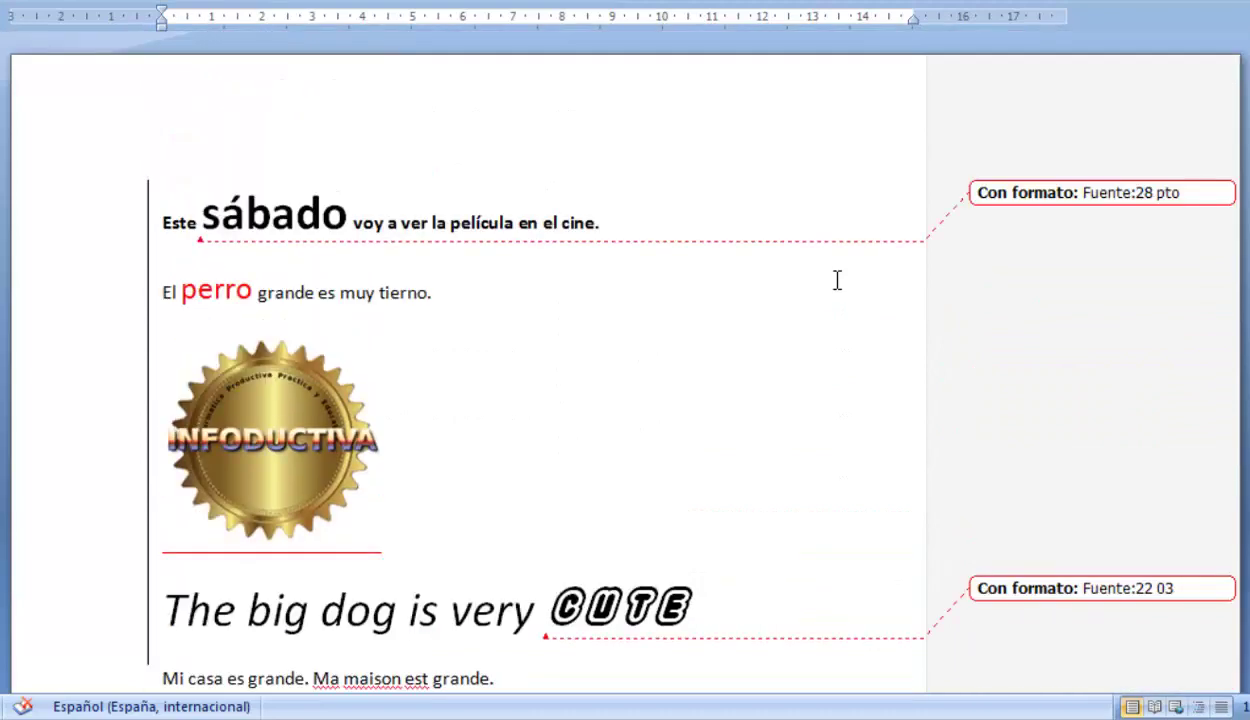
- Switch on Control de cambios in Revisar, view its options, and select the tracked change on cute
left_click(665, 393)
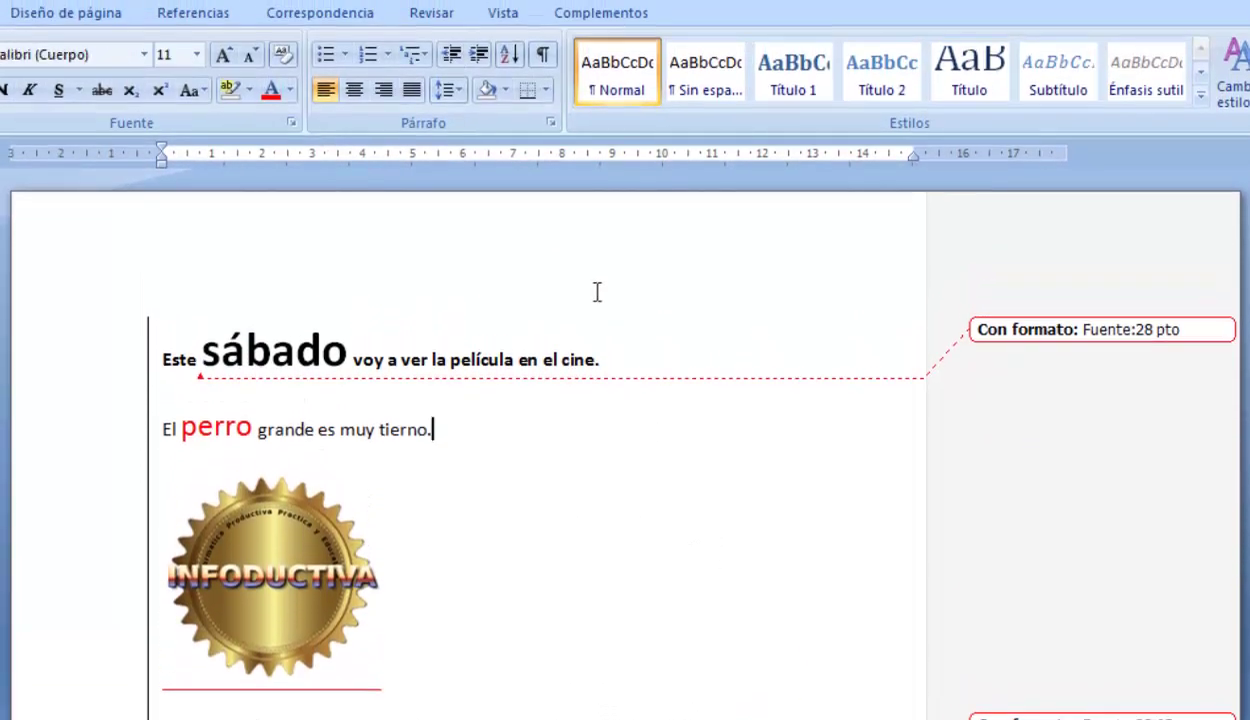
left_click(437, 14)
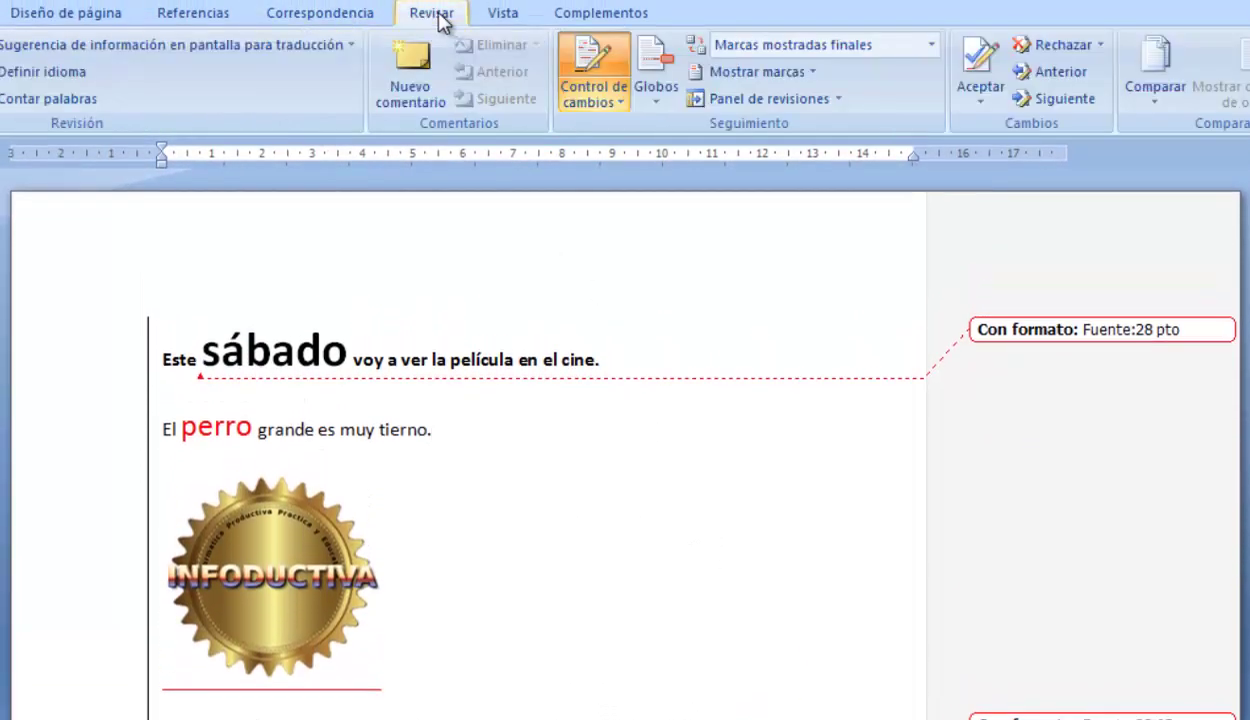
left_click(593, 57)
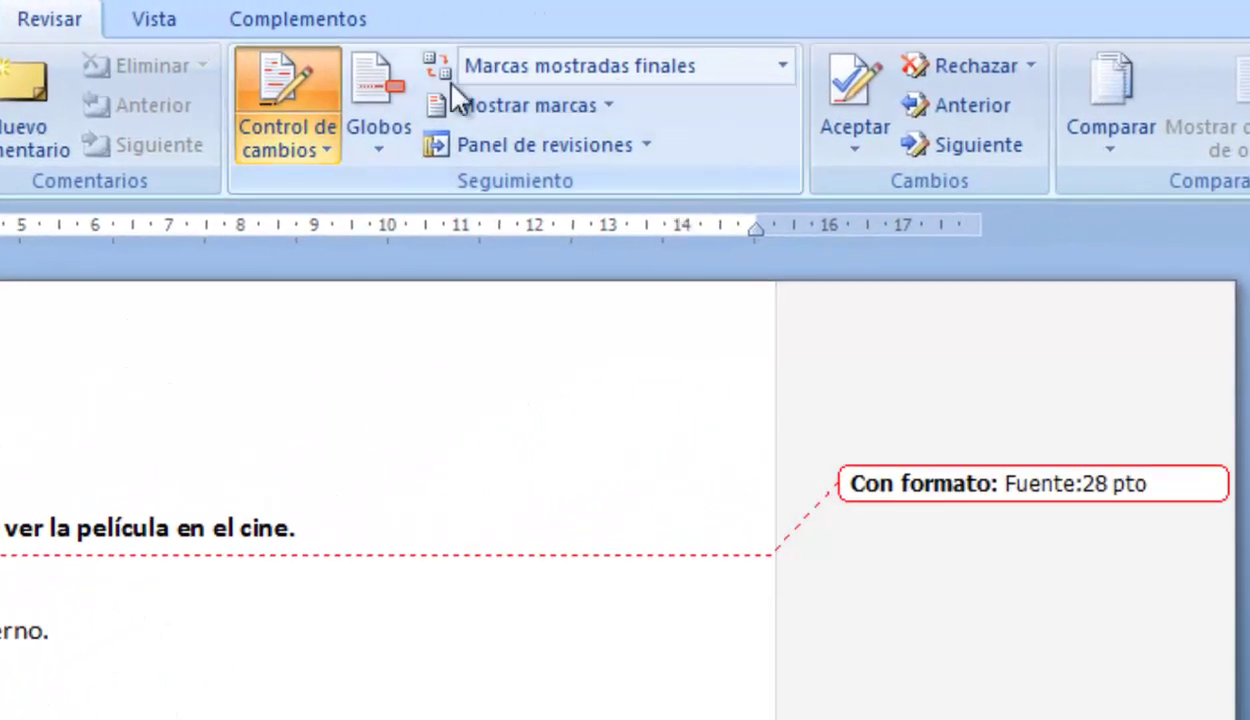
left_click(322, 152)
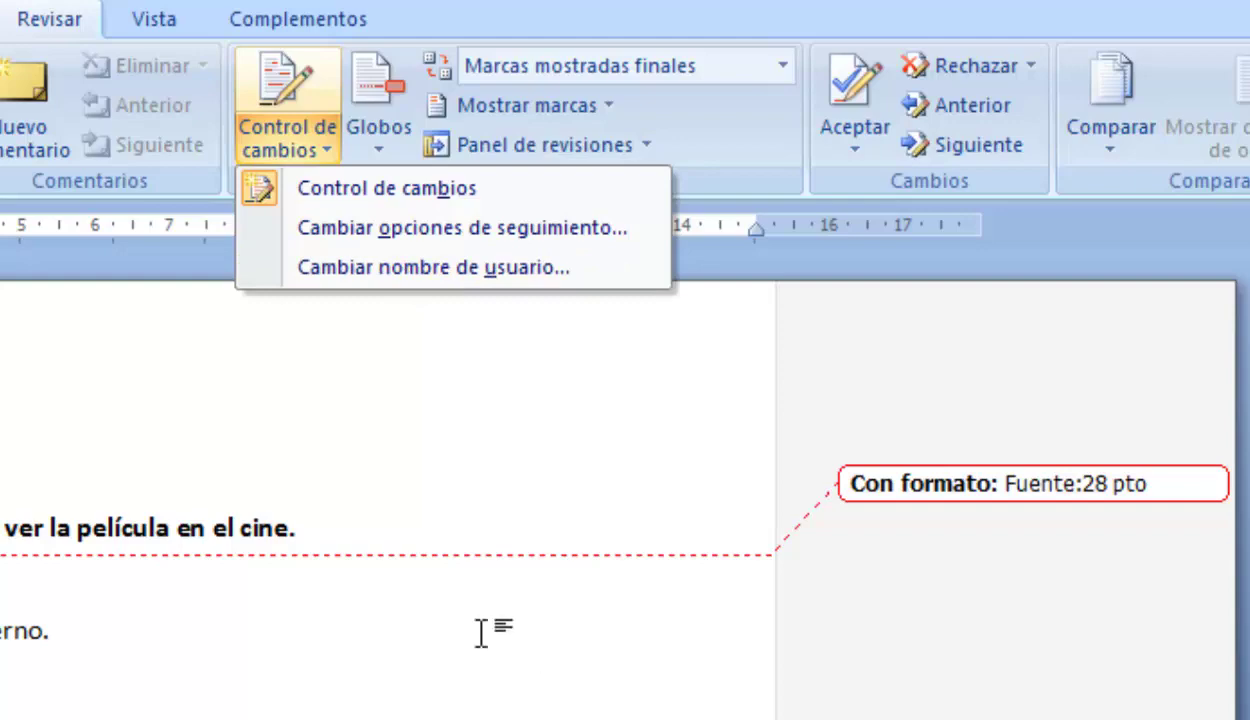
left_click(356, 690)
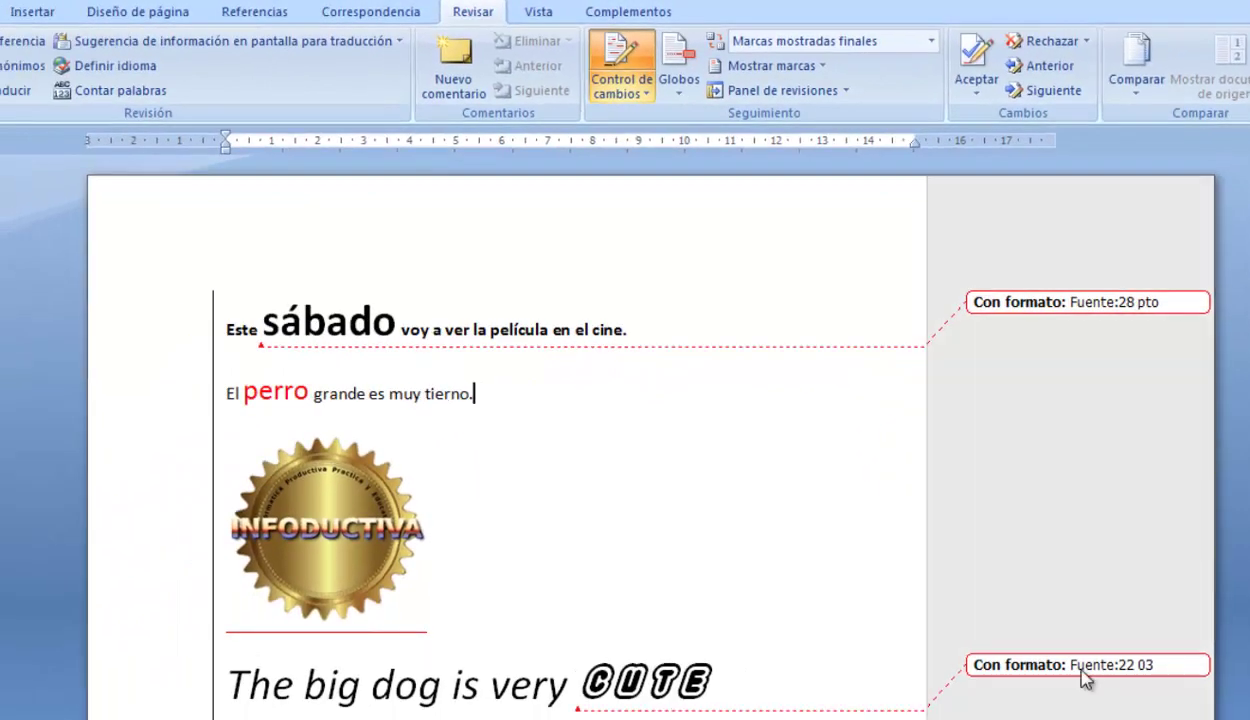
left_click(1085, 677)
left_click(776, 524)
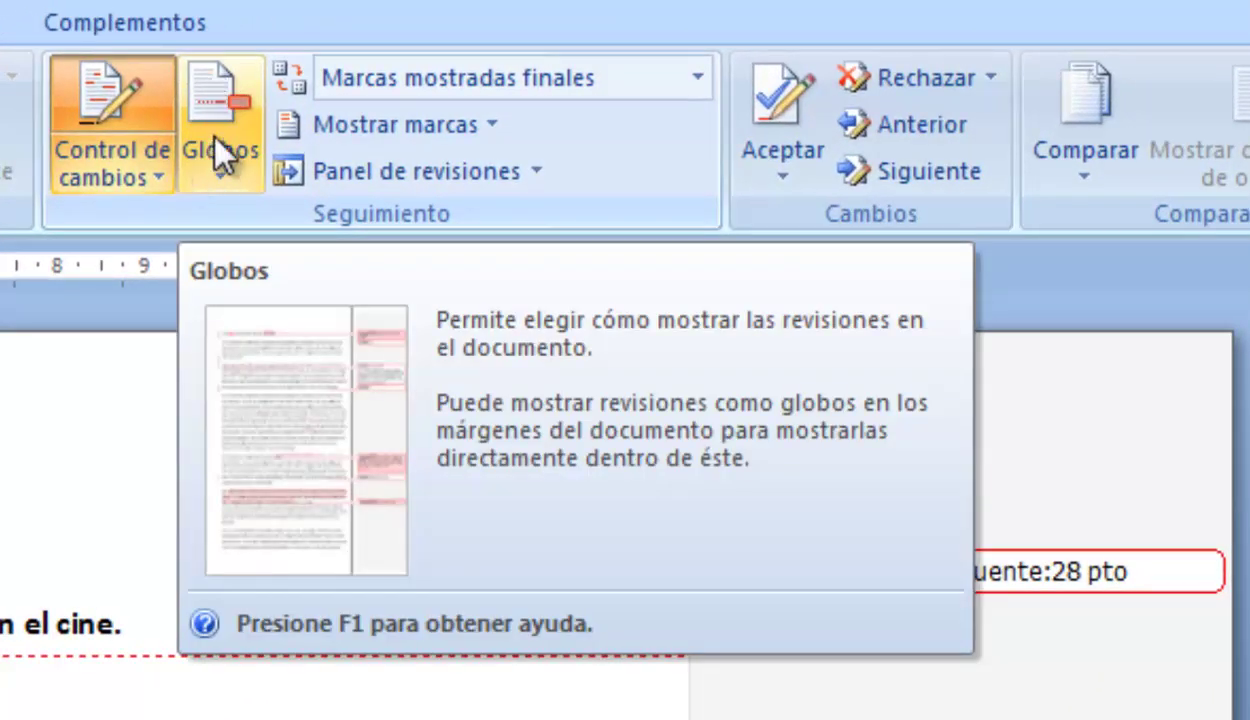
left_click(221, 110)
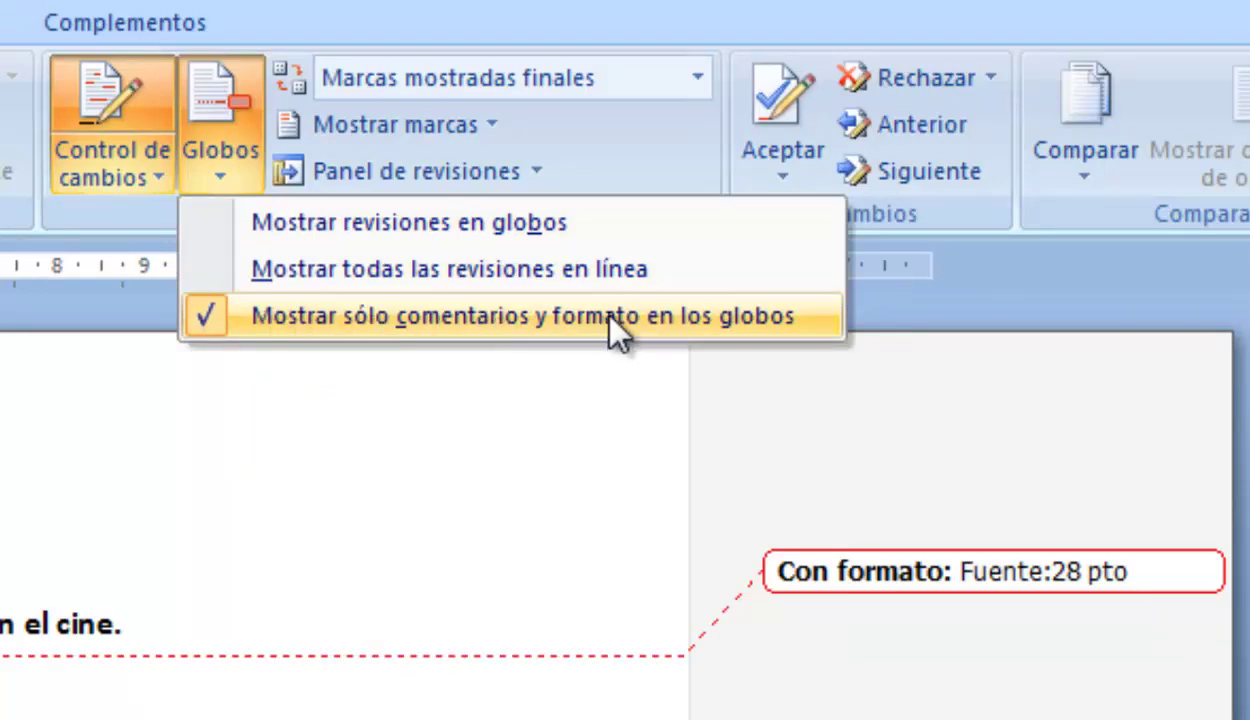
left_click(345, 222)
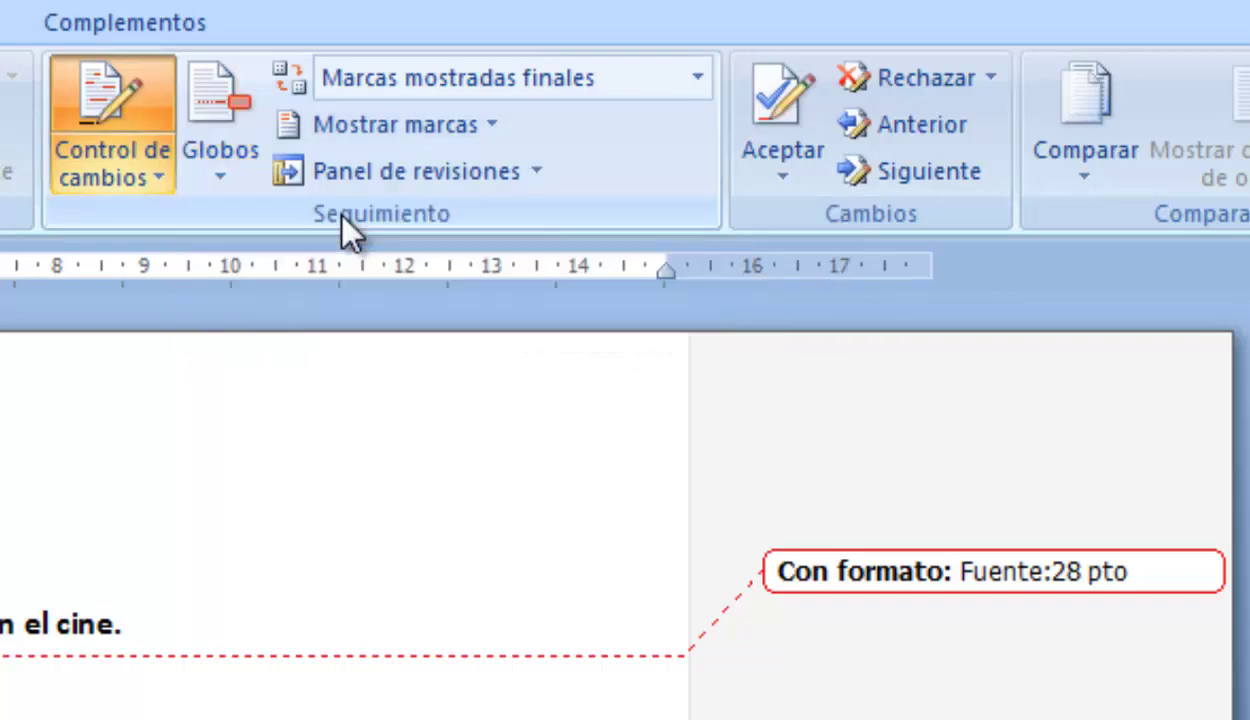
left_click(228, 104)
left_click(268, 264)
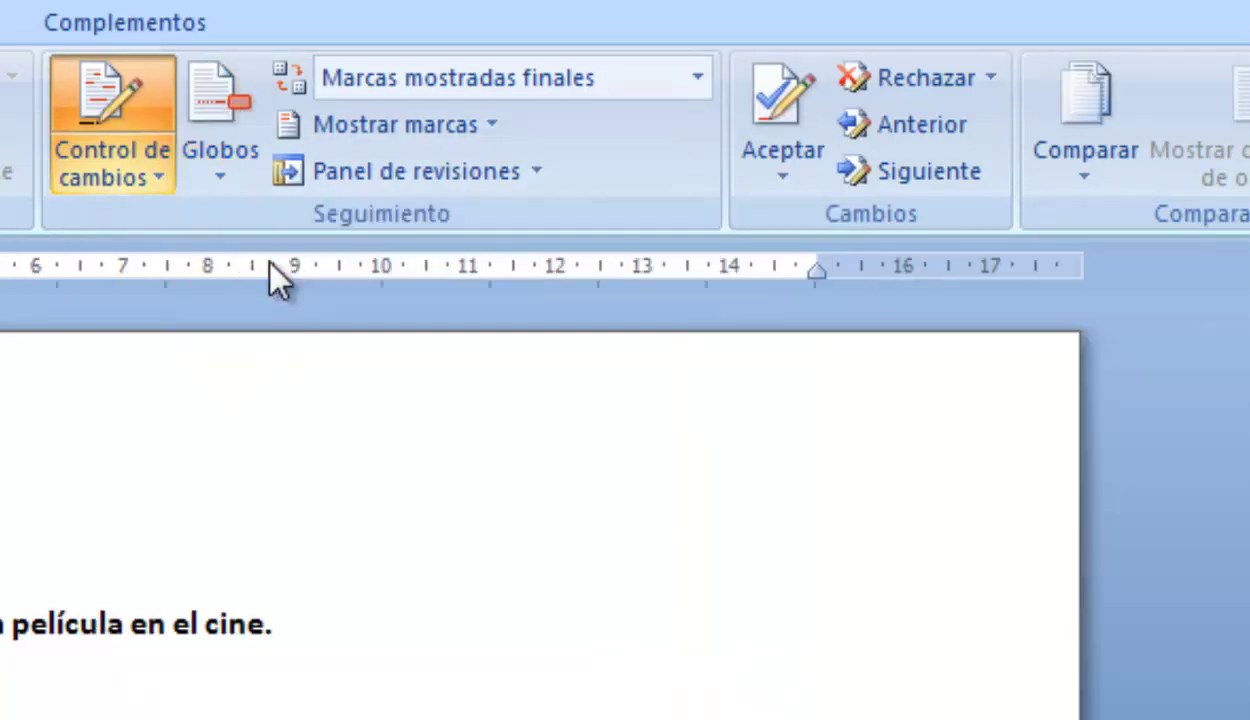
left_click(212, 98)
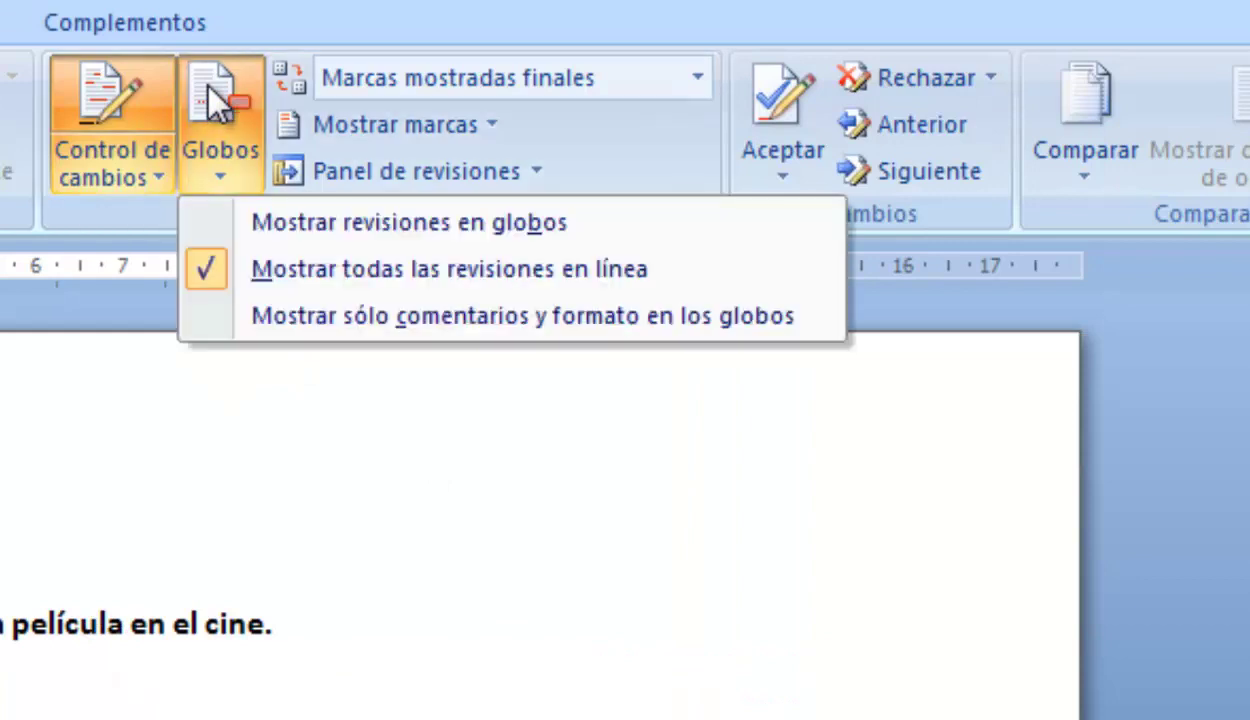
left_click(368, 318)
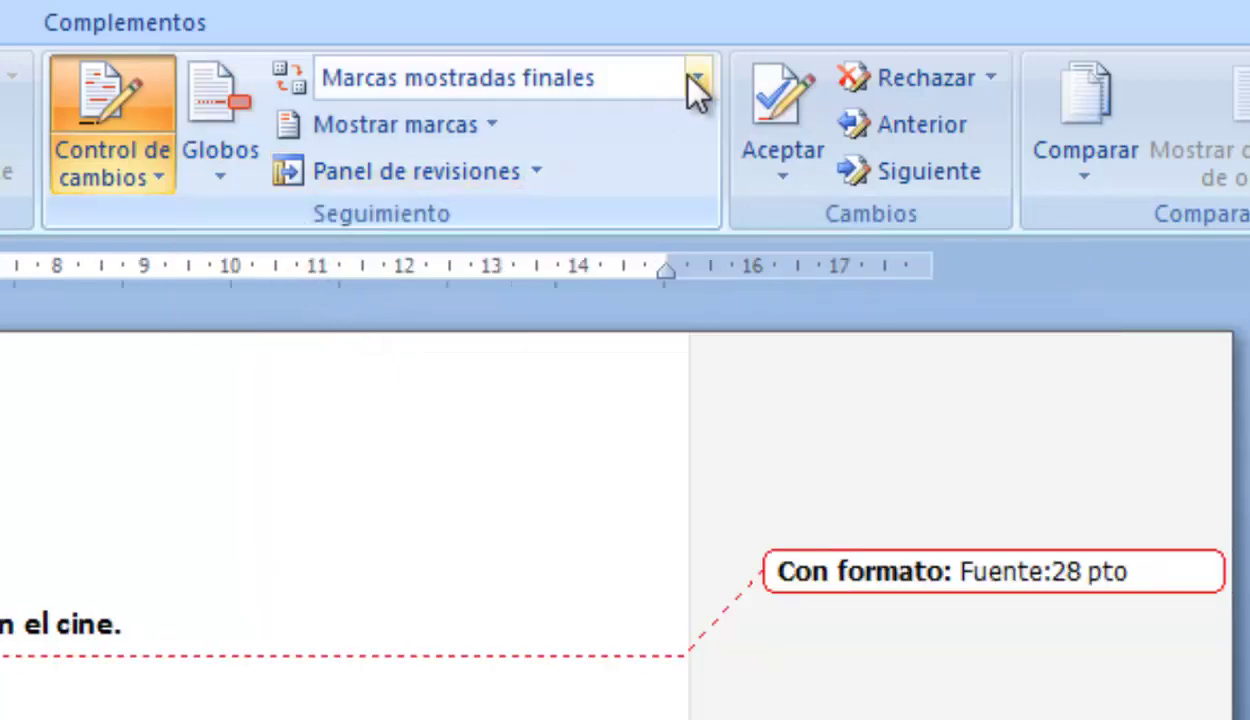
- Switch the Mostrar para revisión view to Final and scroll through the clean text
left_click(697, 78)
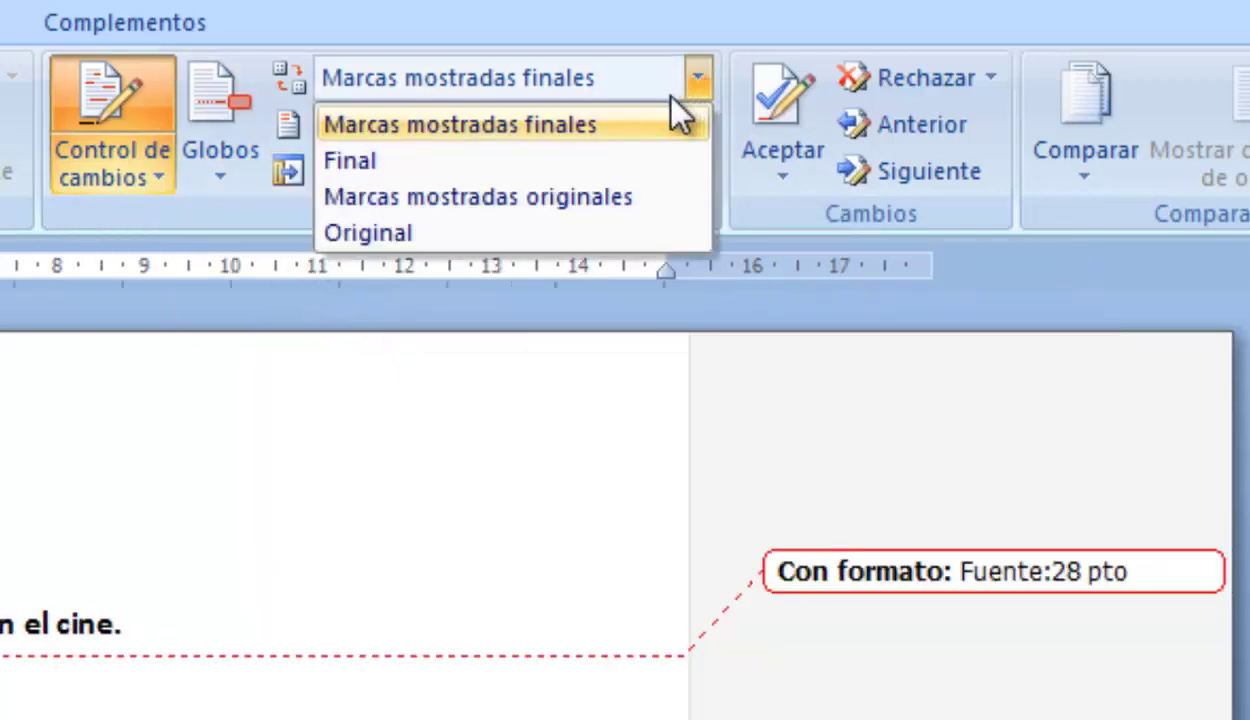
left_click(463, 129)
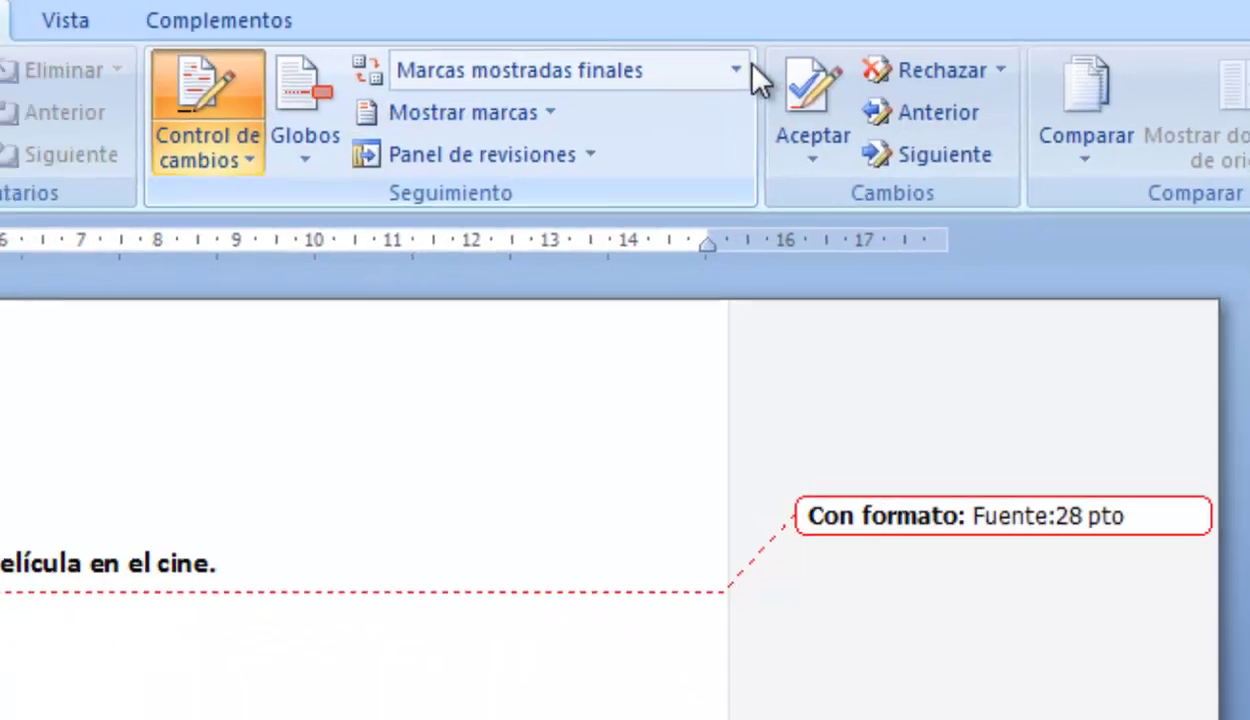
left_click(738, 70)
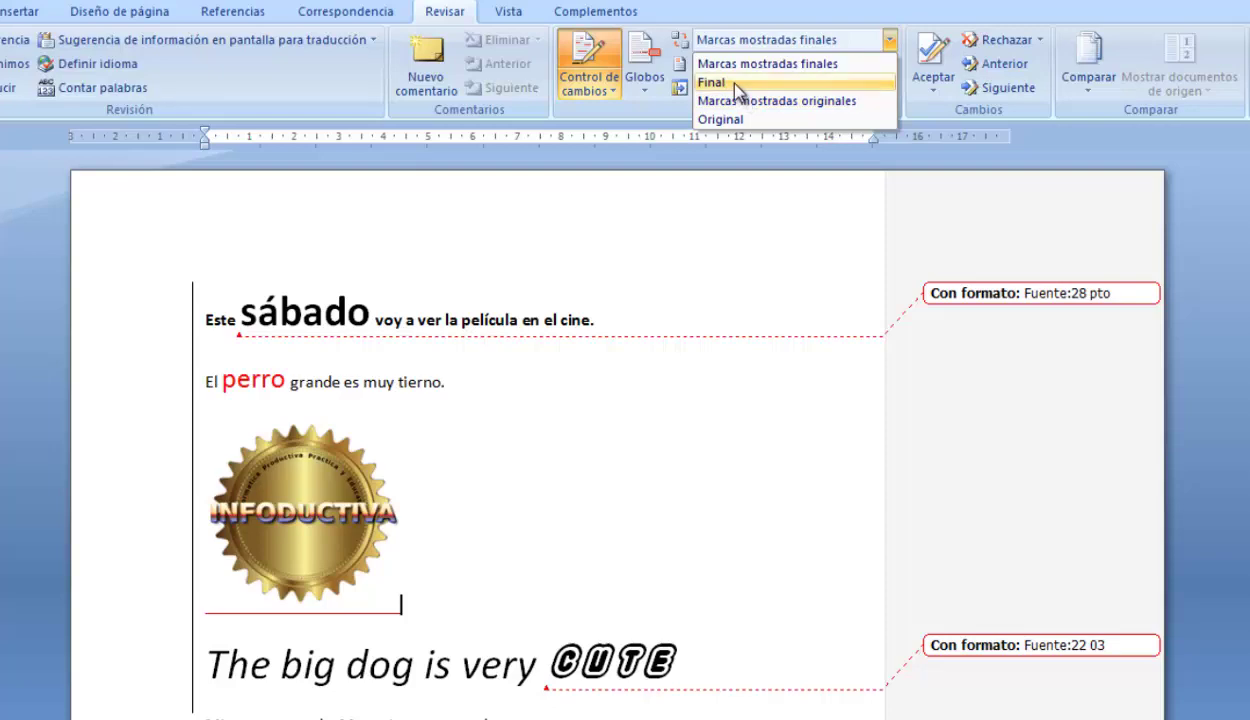
left_click(712, 82)
scroll(985, 276, "down", 5)
scroll(990, 279, "down", 5)
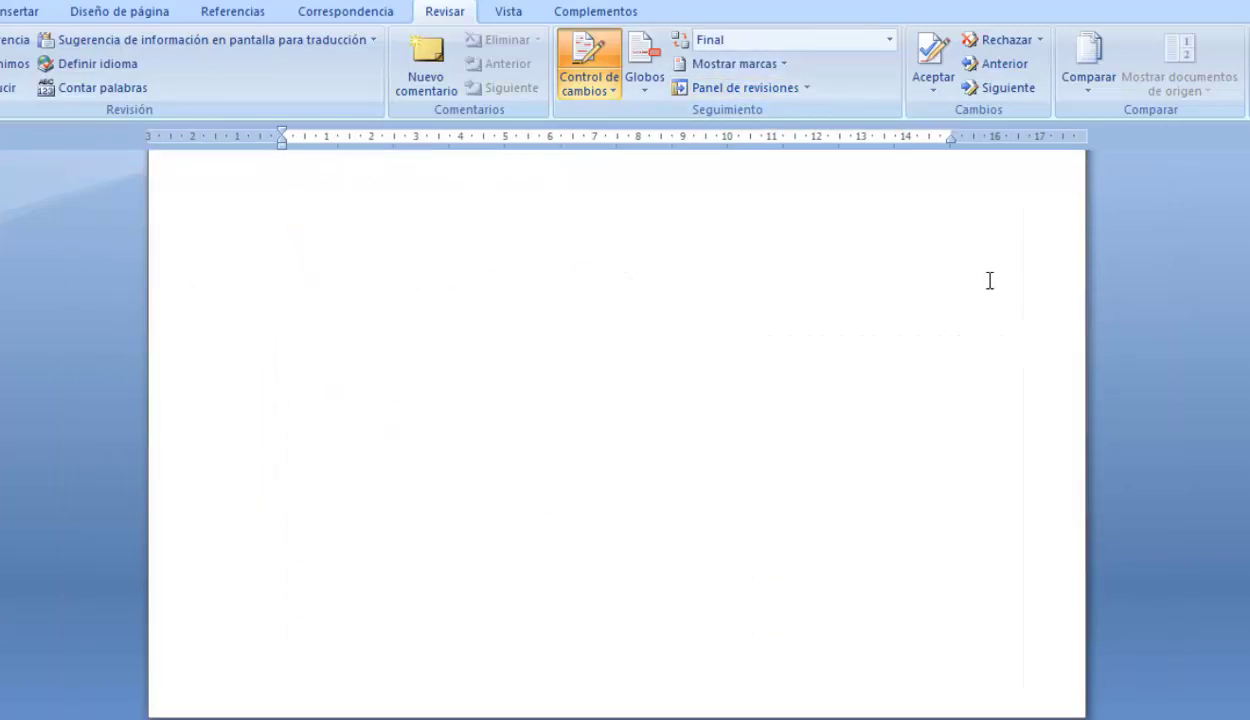
scroll(990, 279, "up", 5)
scroll(993, 277, "up", 5)
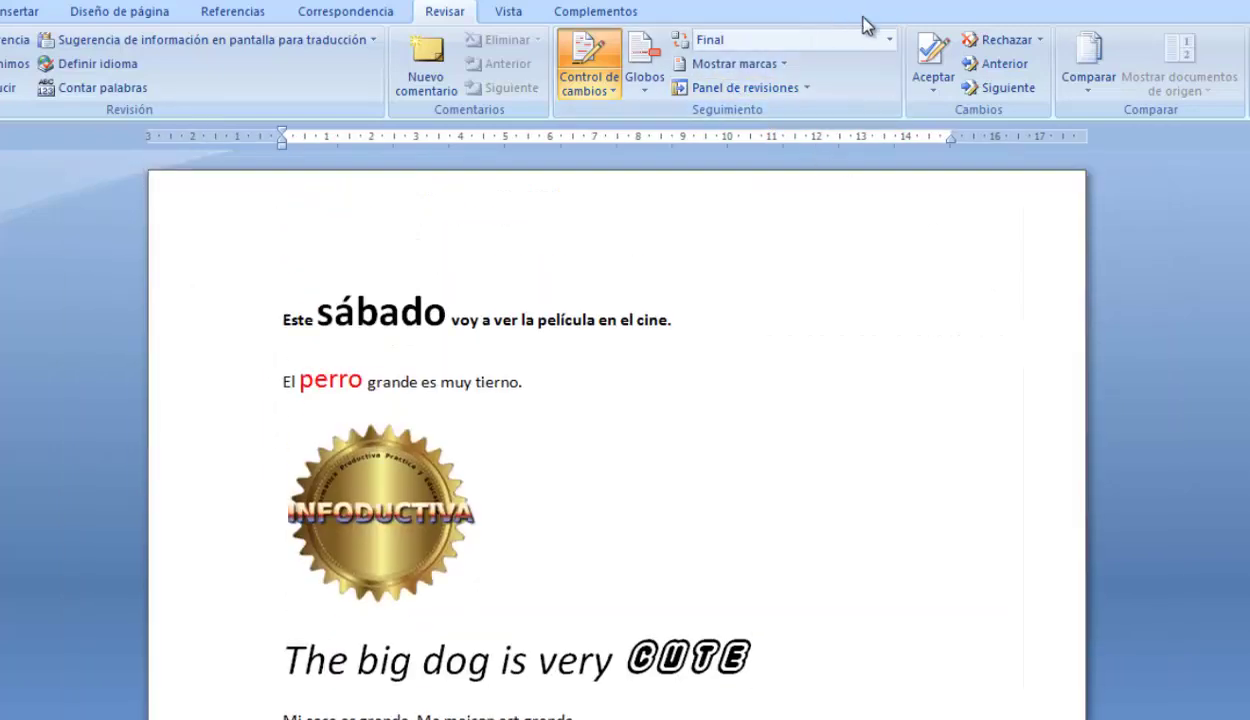
- Try the Original and Final views, ending on Marcas mostradas originales with formatting balloons
left_click(889, 40)
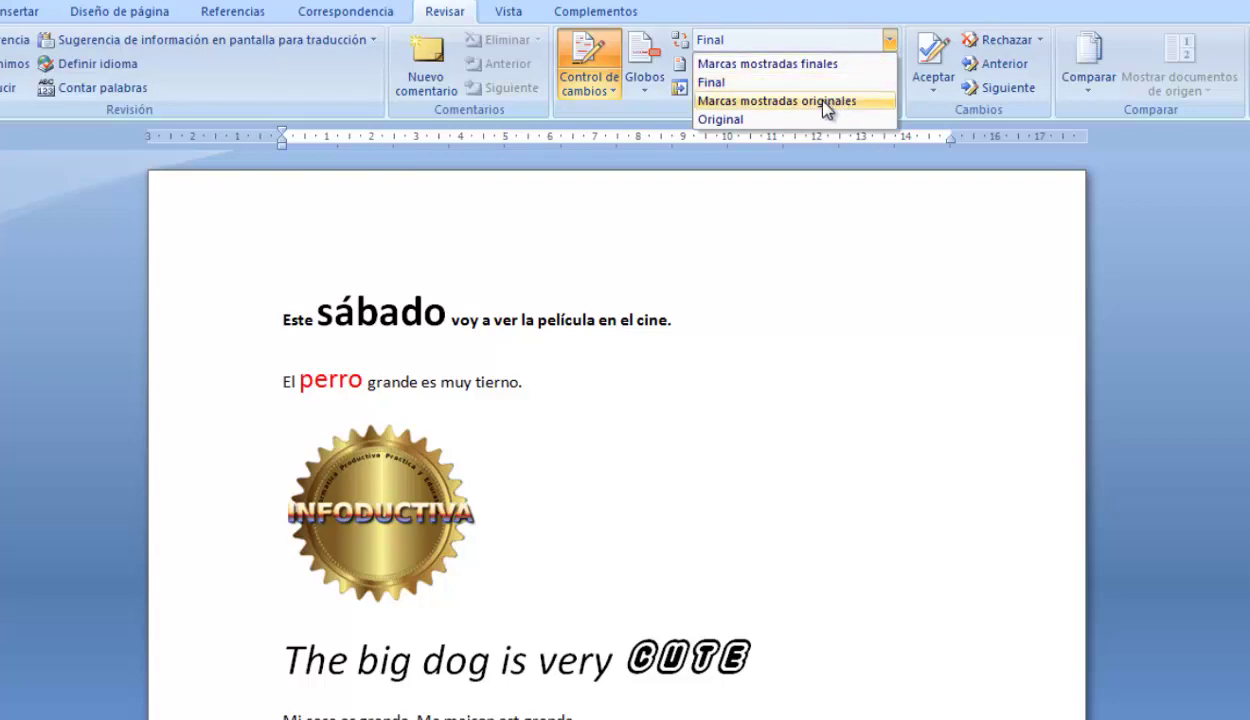
left_click(823, 101)
scroll(868, 210, "down", 5)
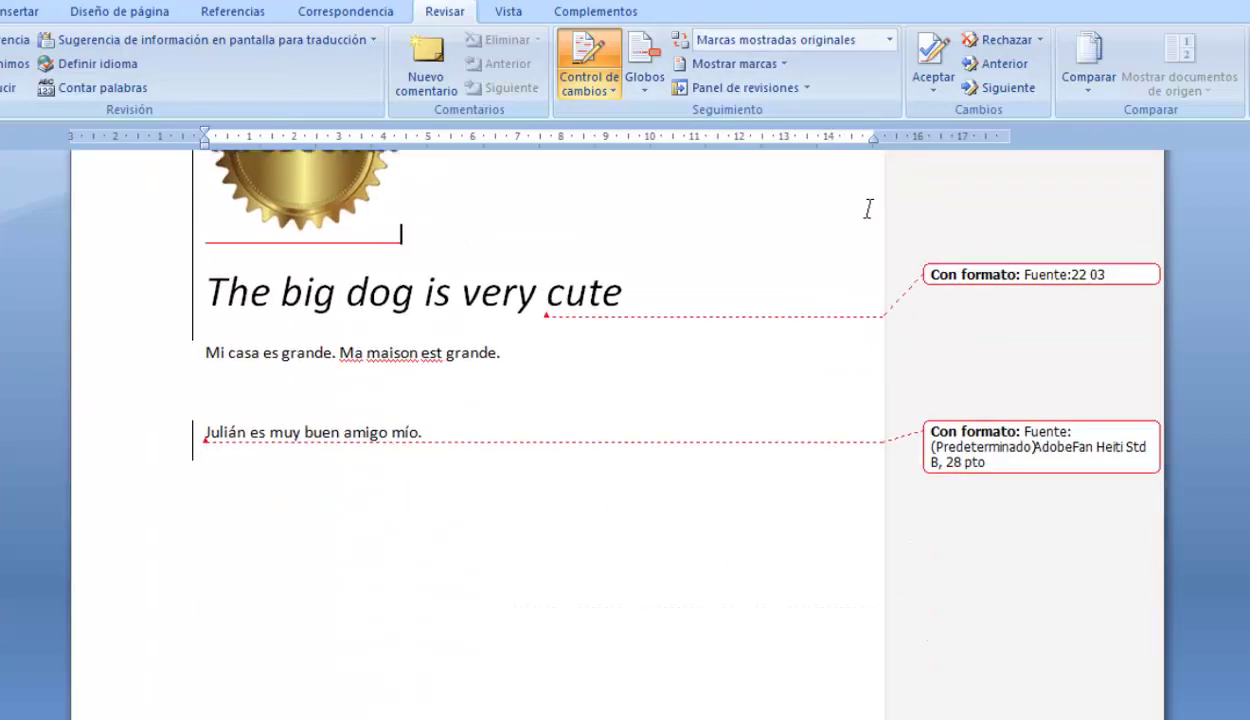
scroll(868, 208, "up", 5)
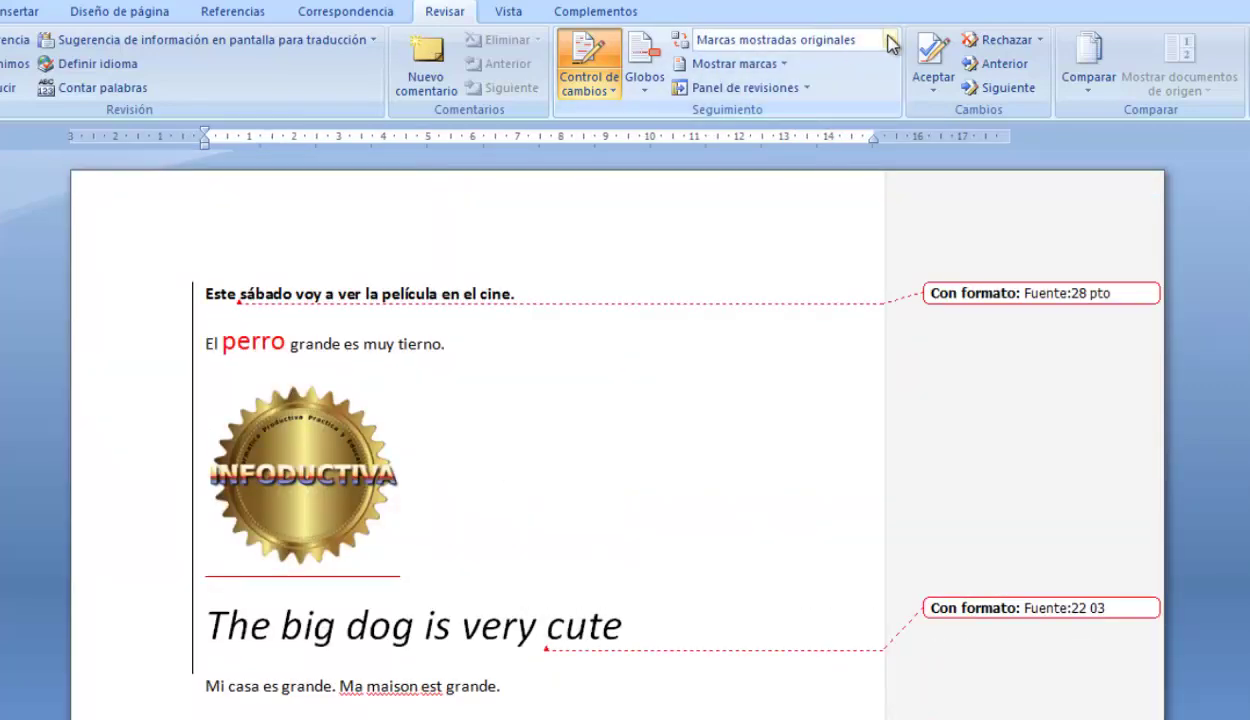
left_click(889, 40)
left_click(767, 113)
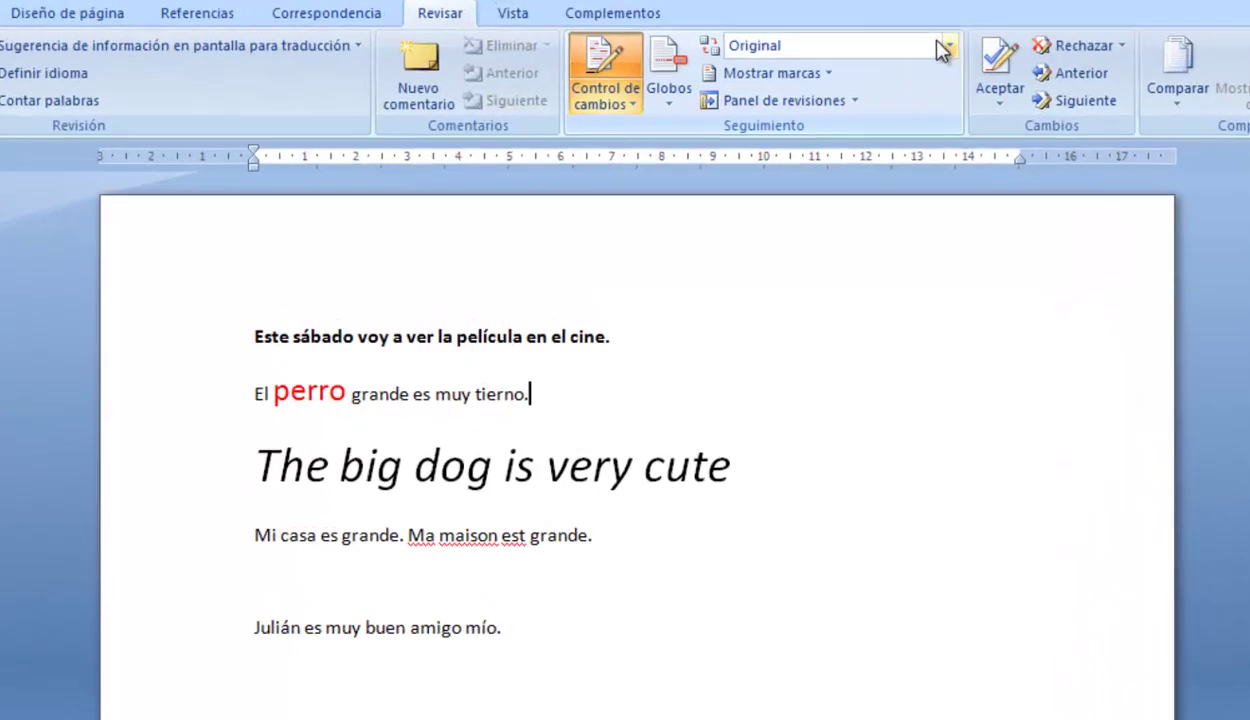
left_click(889, 40)
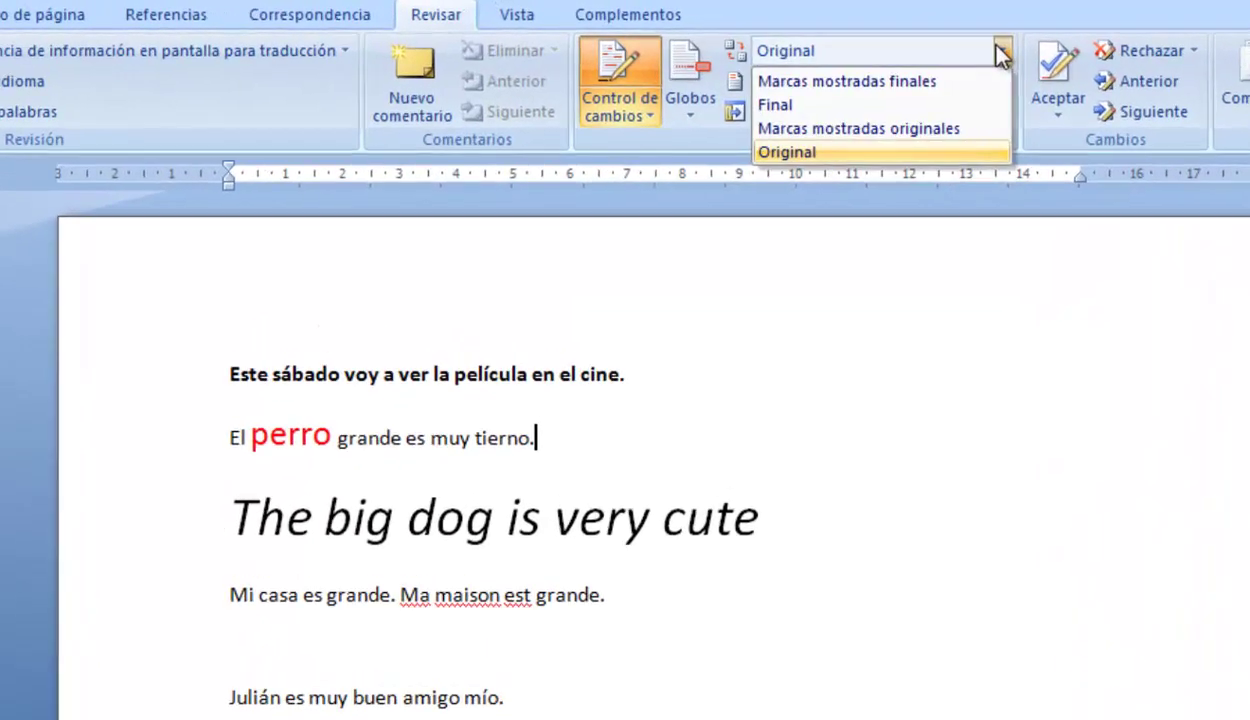
left_click(832, 105)
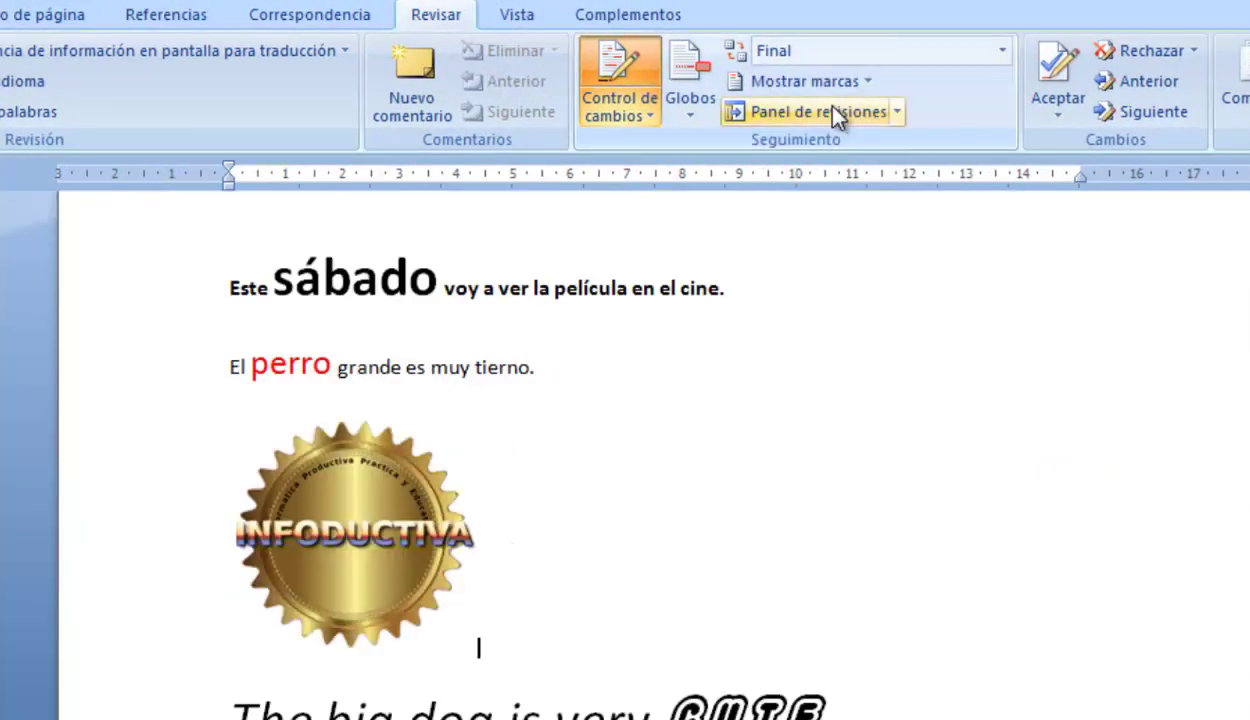
left_click(1003, 50)
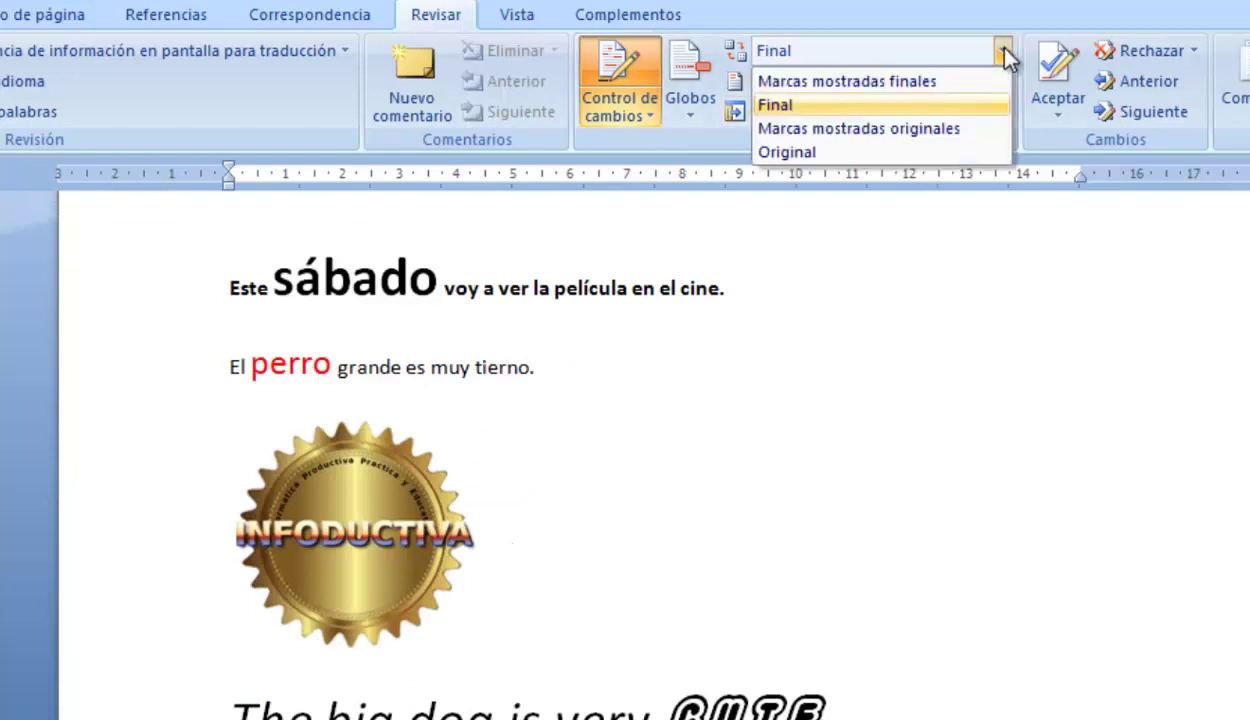
left_click(893, 143)
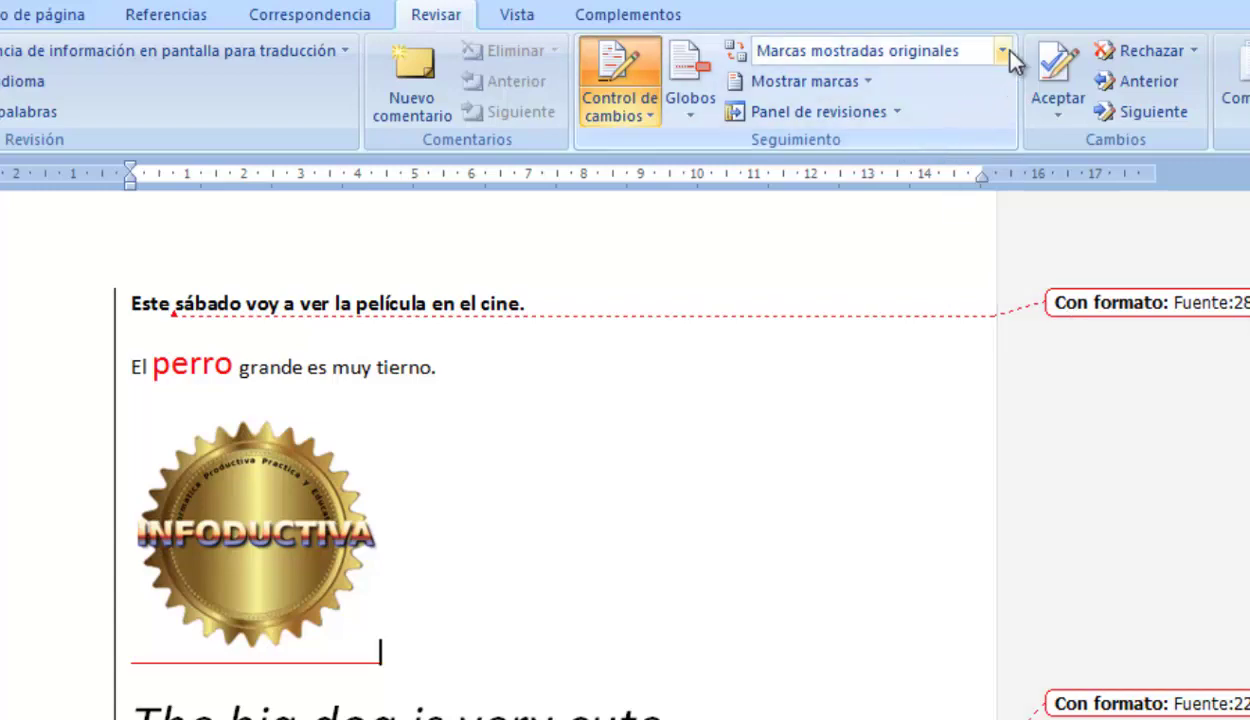
- Cycle through the finales, originales, Final and Original views, ending on Marcas mostradas finales
left_click(1002, 50)
left_click(946, 83)
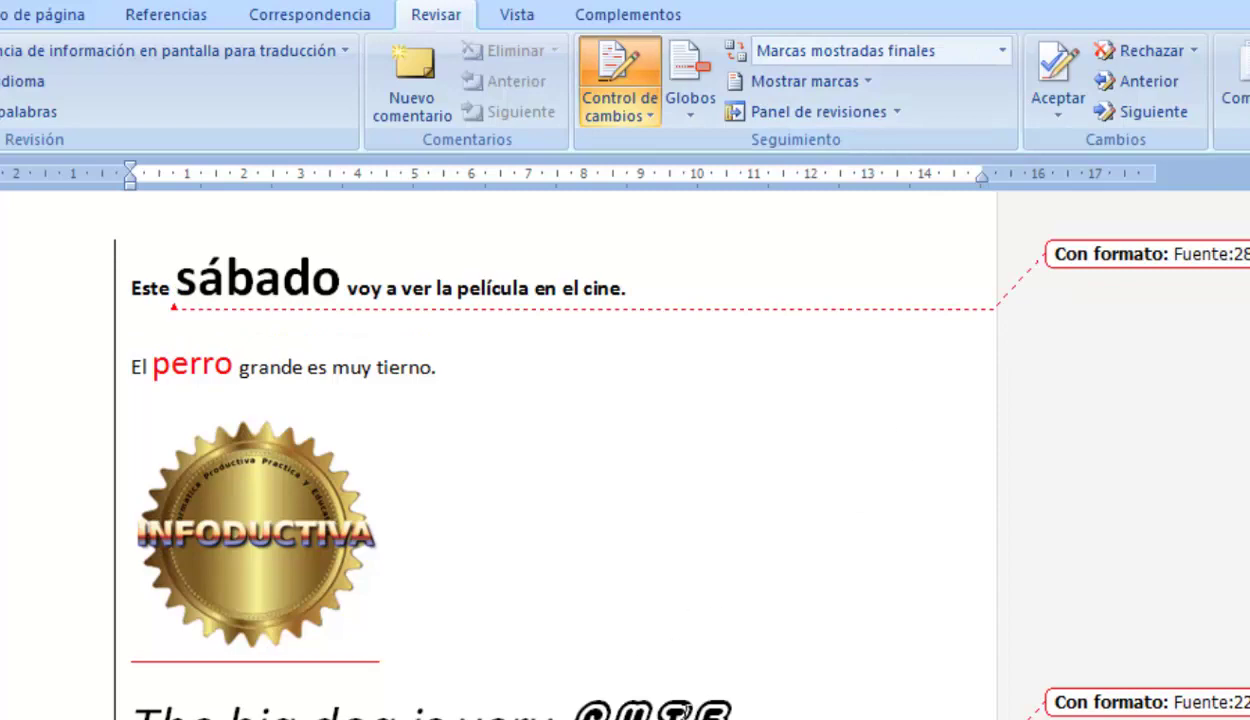
left_click(927, 52)
left_click(878, 128)
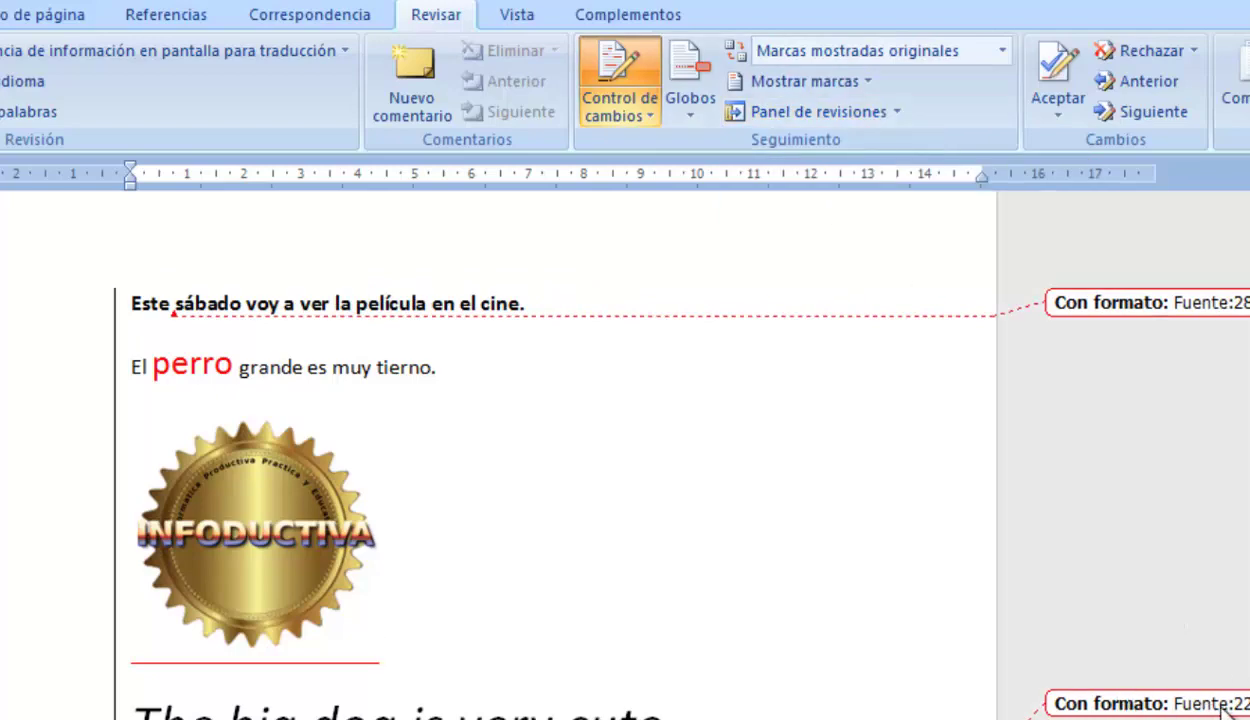
left_click(794, 52)
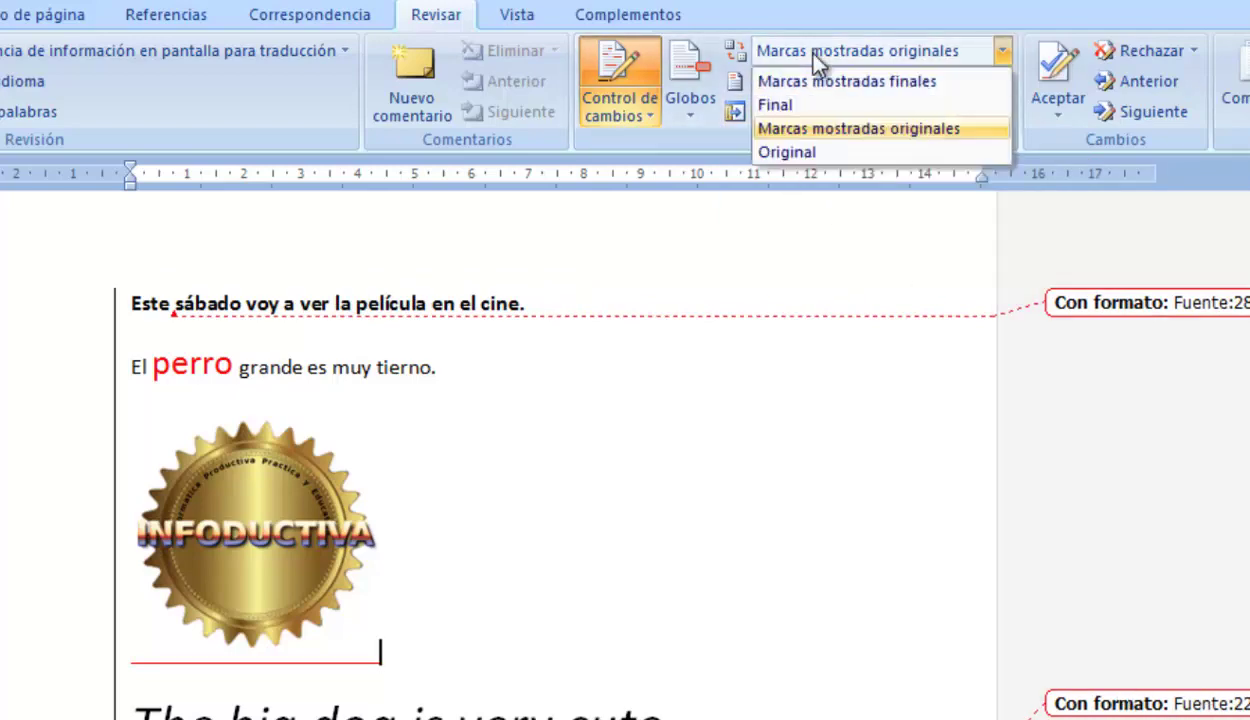
left_click(812, 84)
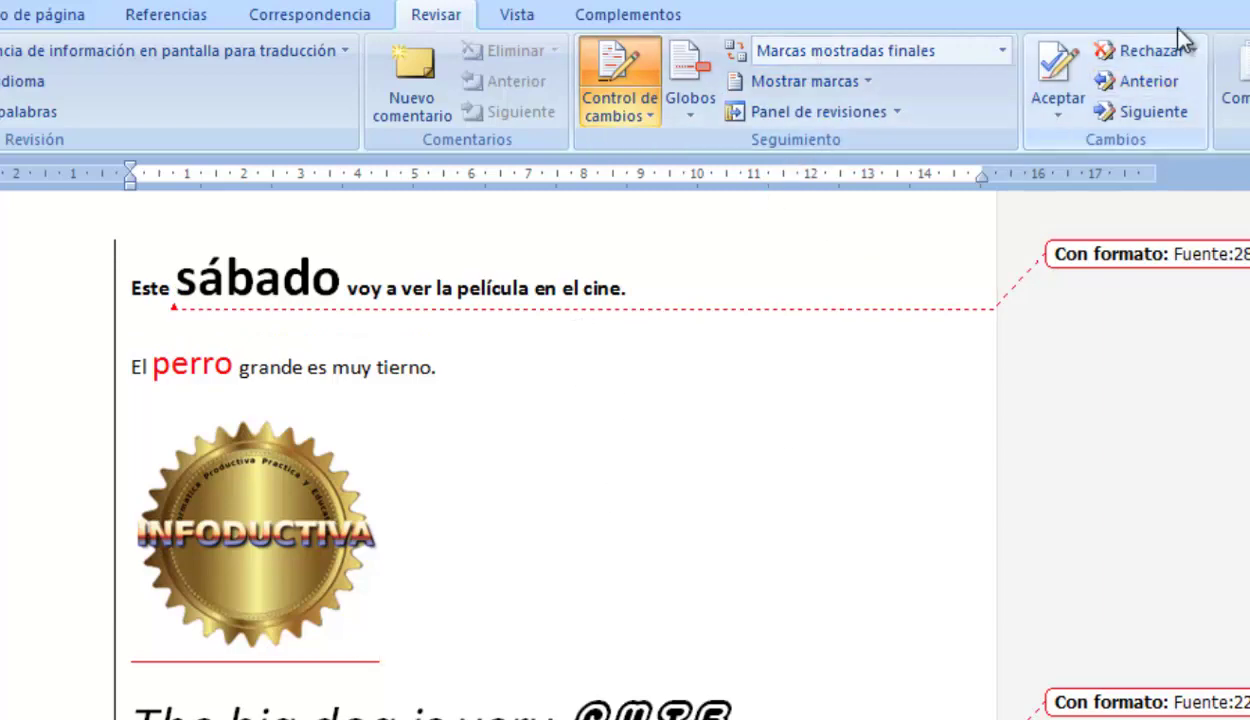
left_click(1001, 50)
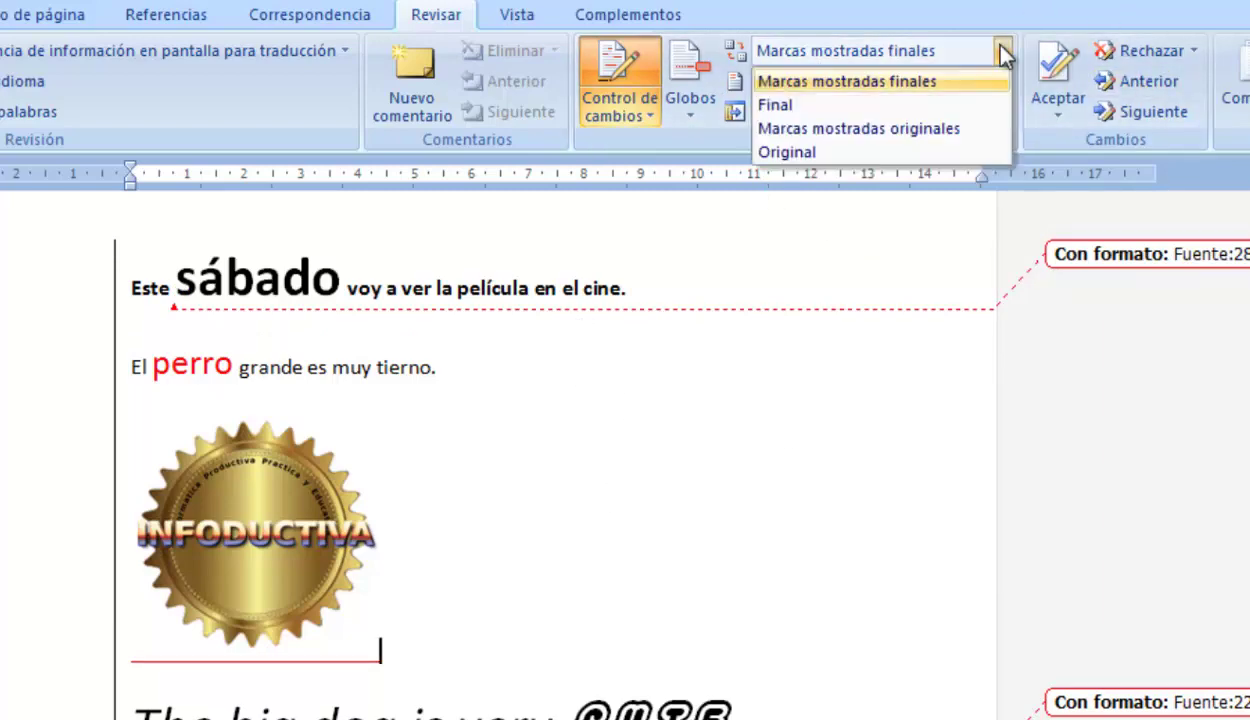
left_click(836, 113)
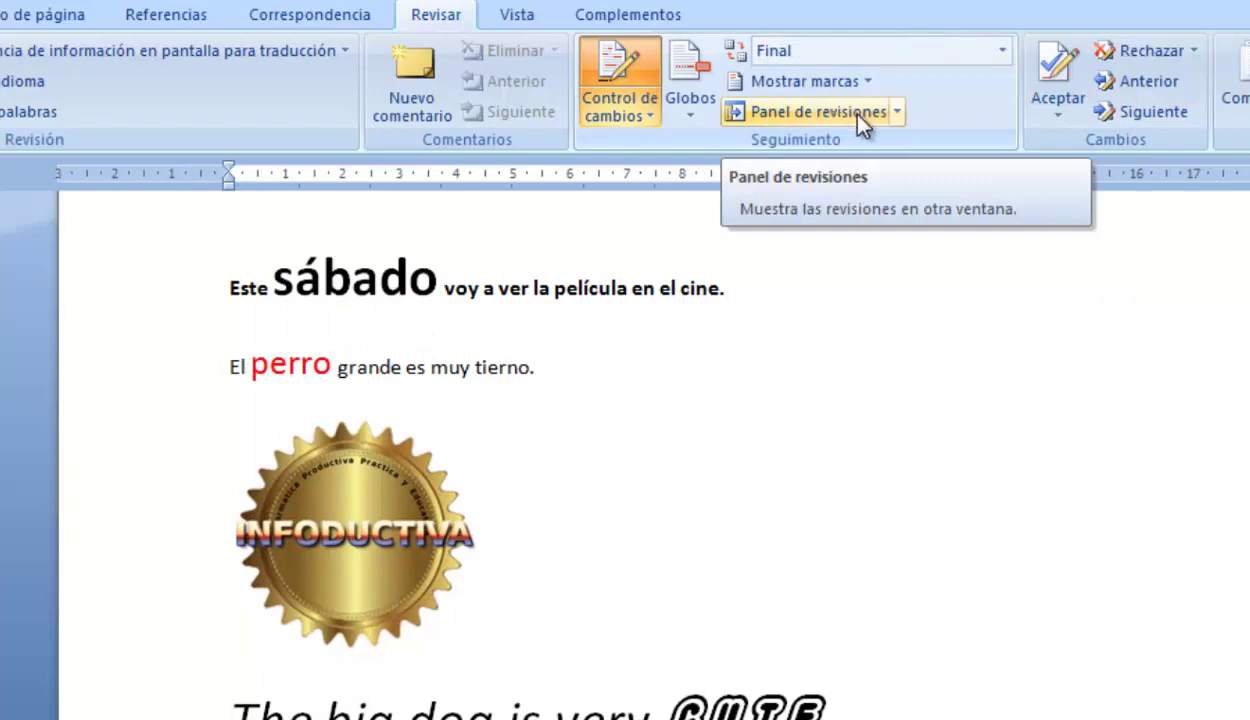
left_click(1001, 50)
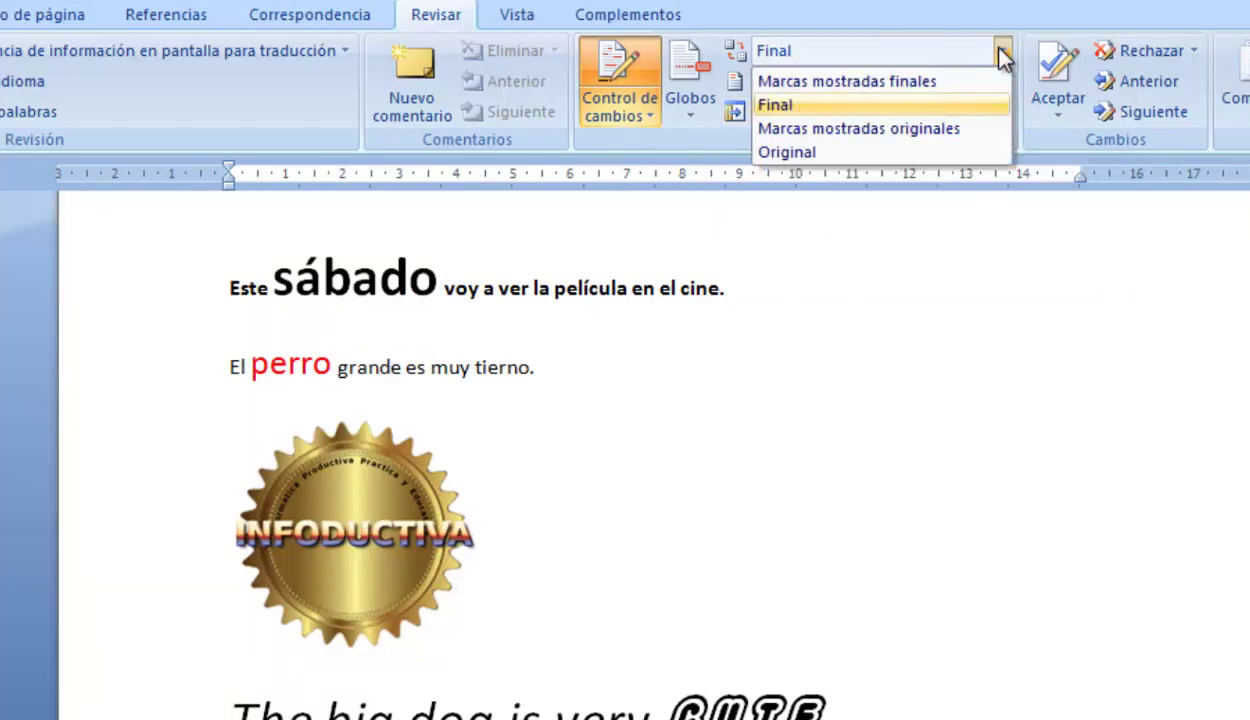
left_click(840, 155)
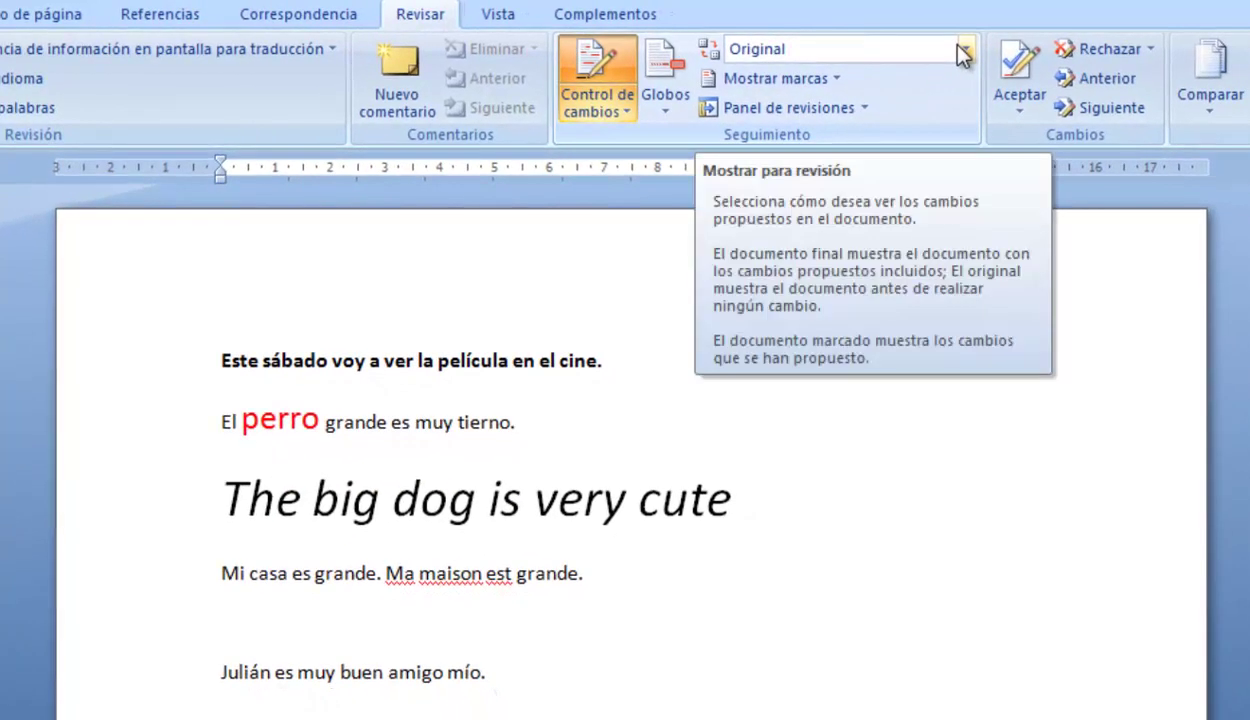
left_click(964, 52)
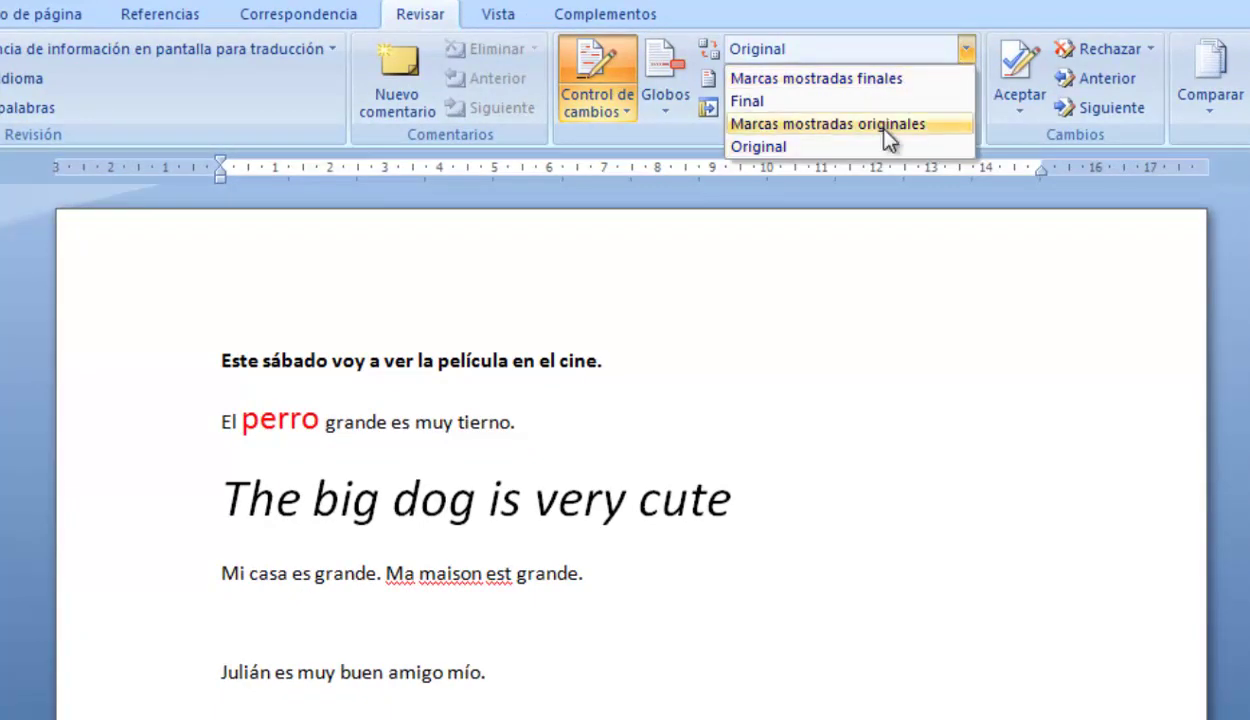
left_click(856, 78)
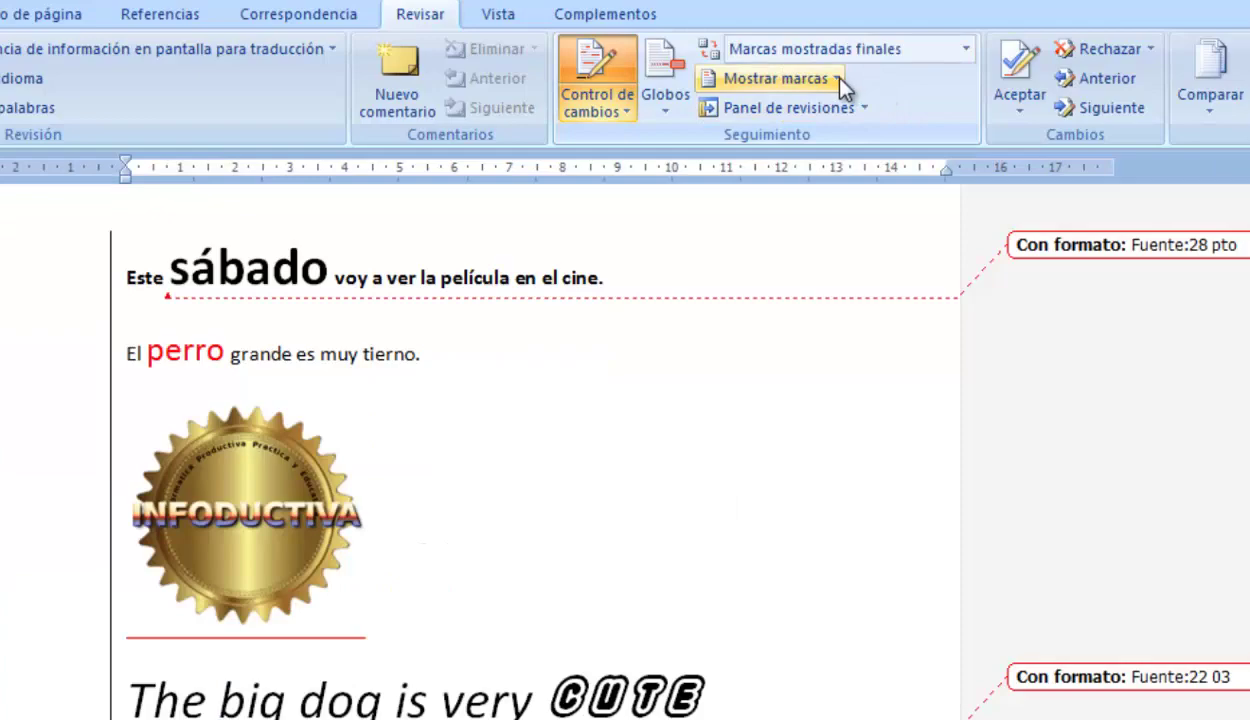
- Uncheck Comentarios, Entradas manuscritas and Inserciones y eliminaciones in Mostrar marcas
left_click(838, 79)
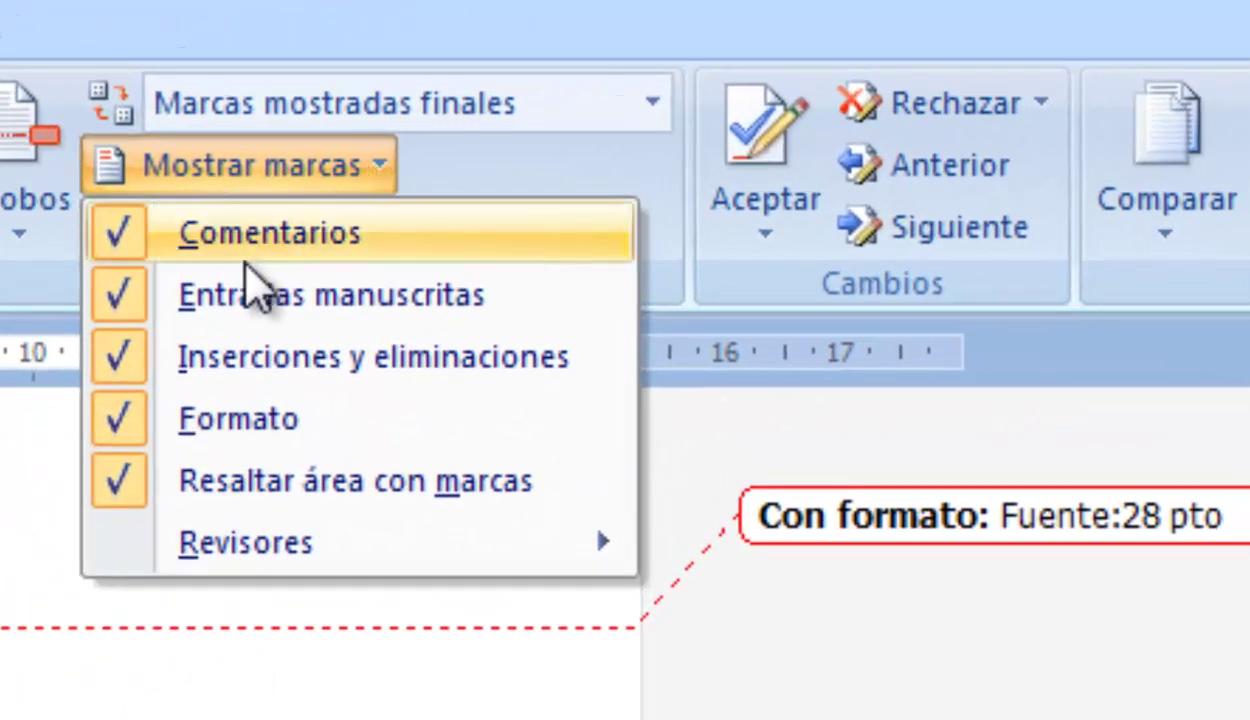
left_click(116, 232)
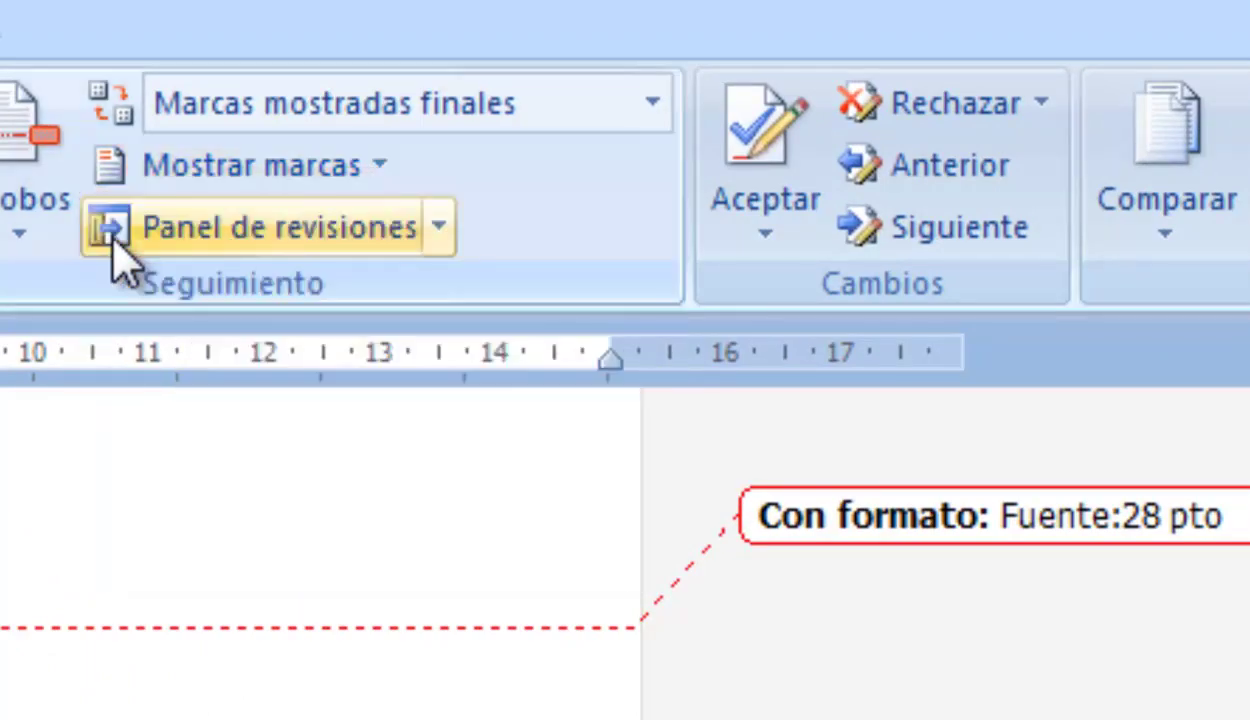
left_click(380, 165)
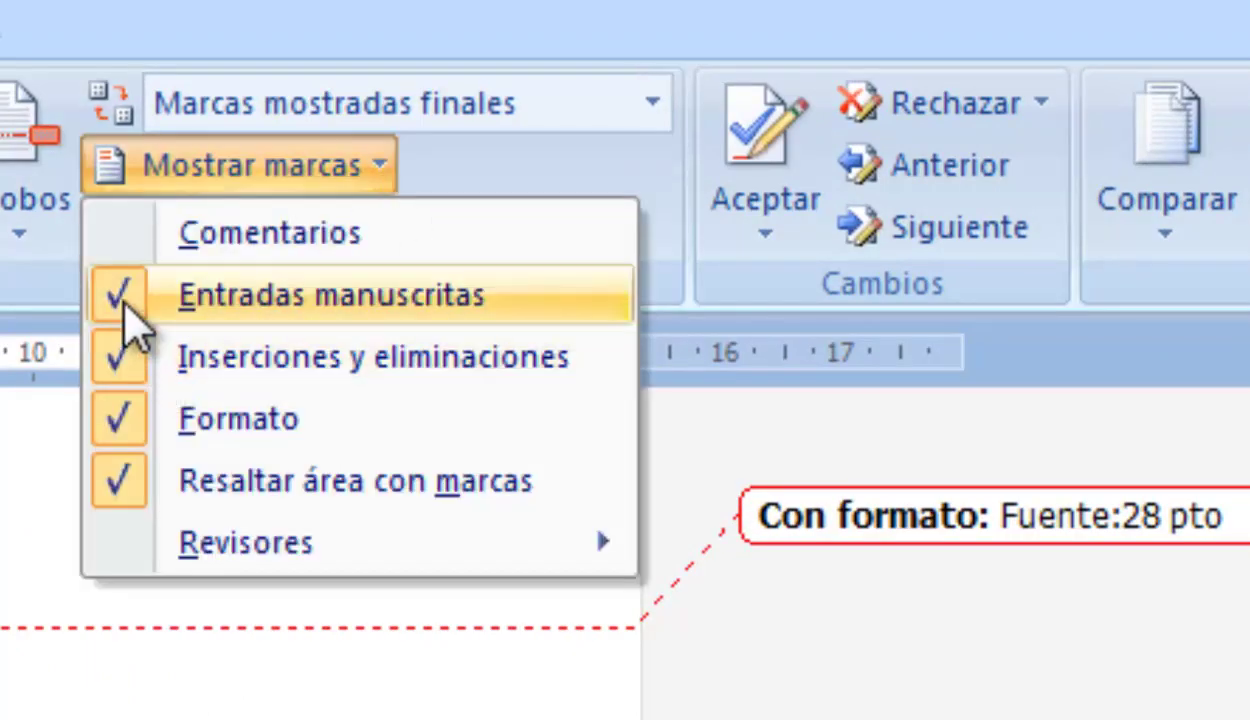
left_click(130, 301)
left_click(392, 172)
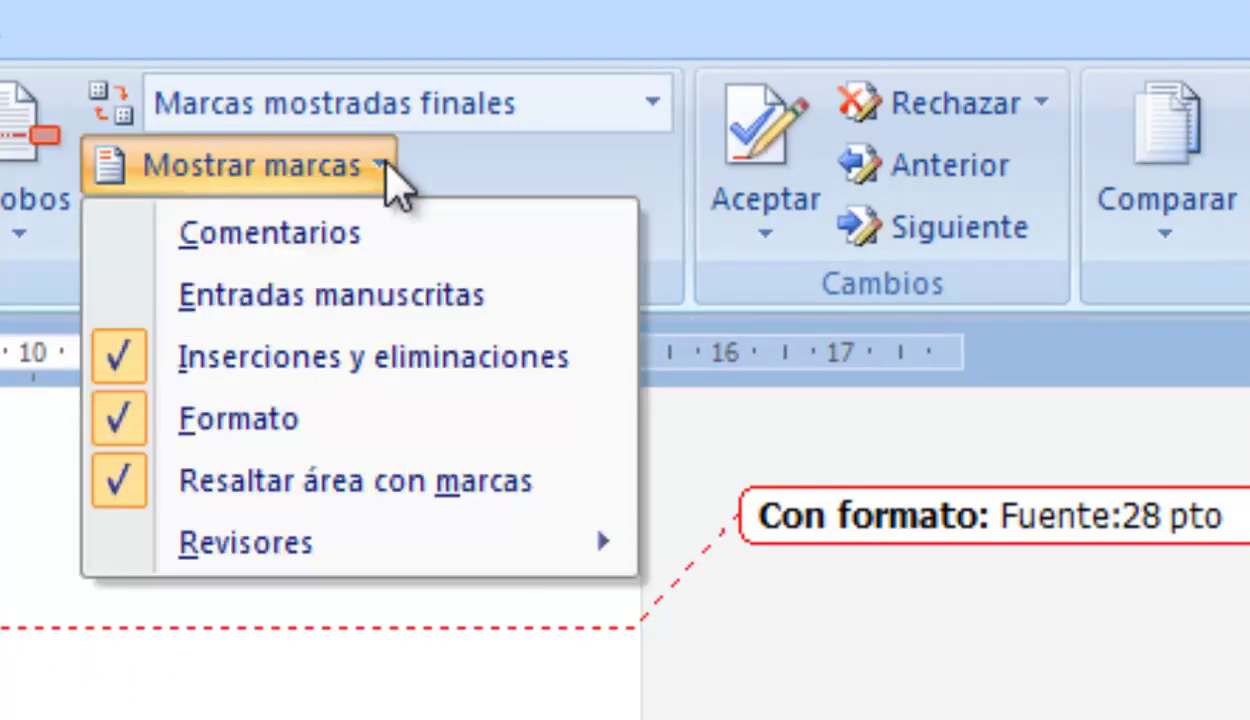
left_click(131, 358)
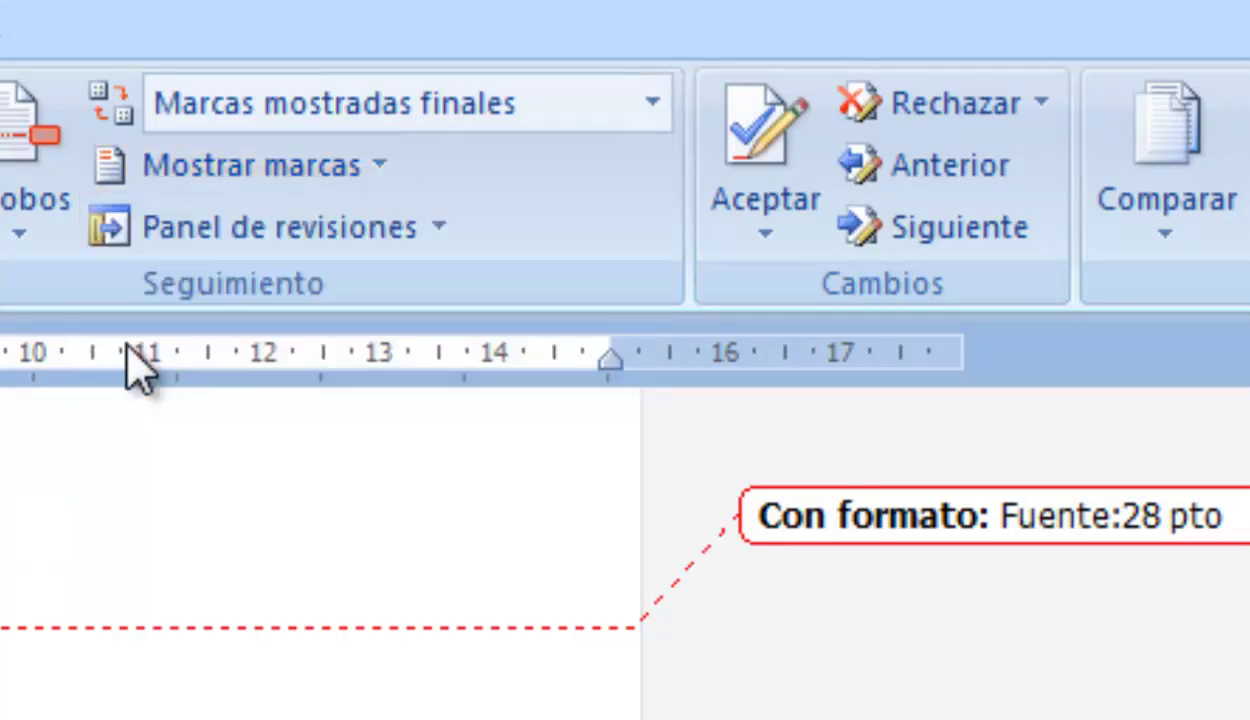
- Toggle Resaltar área off and on, uncheck Formato, and return to the final-with-markup view
left_click(383, 172)
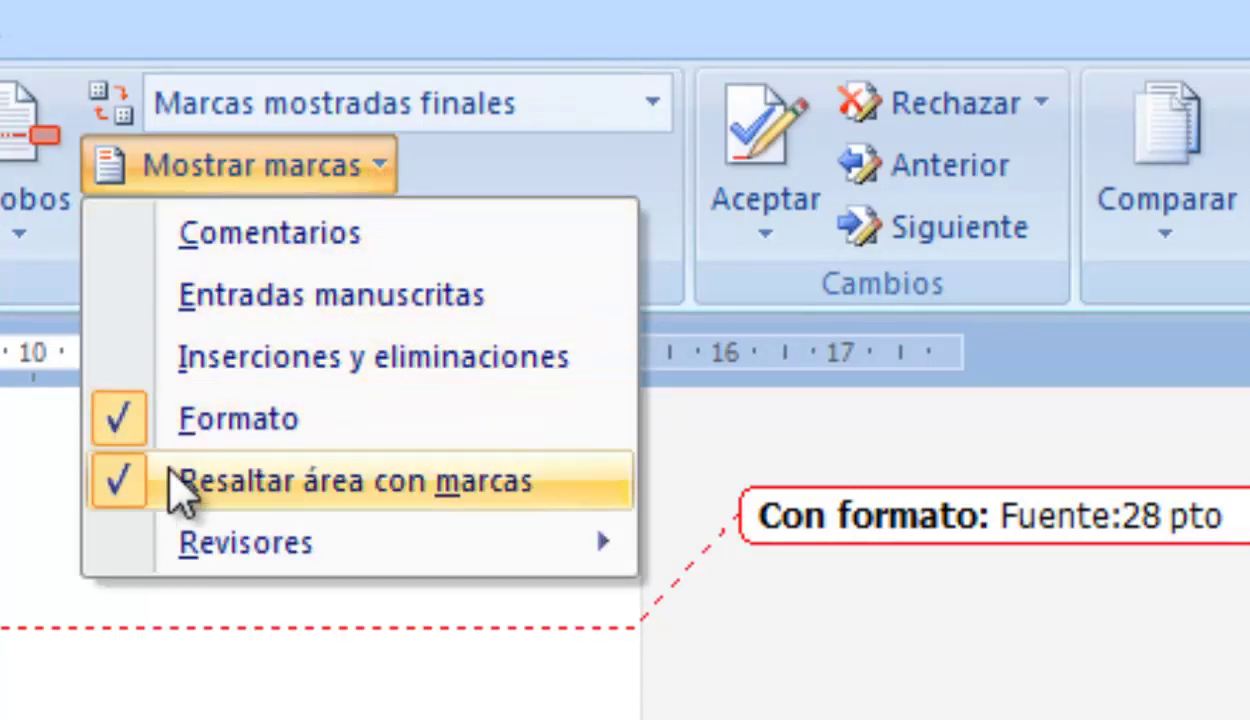
left_click(135, 482)
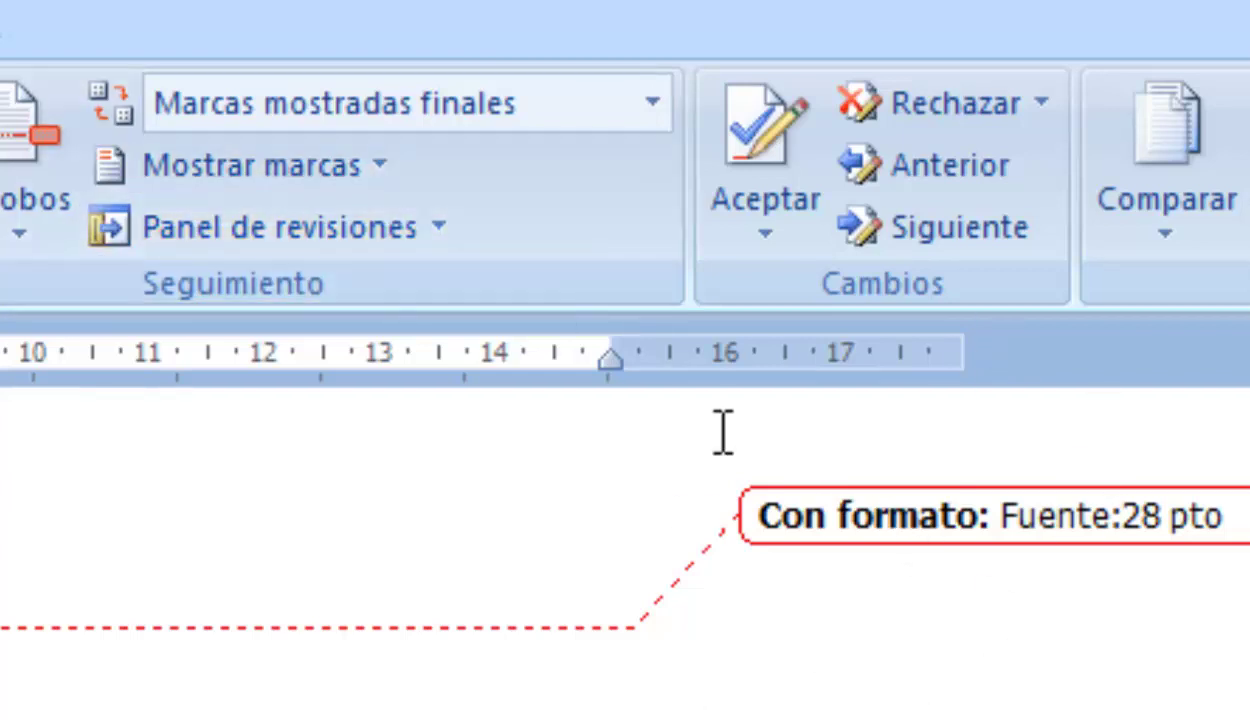
left_click(352, 152)
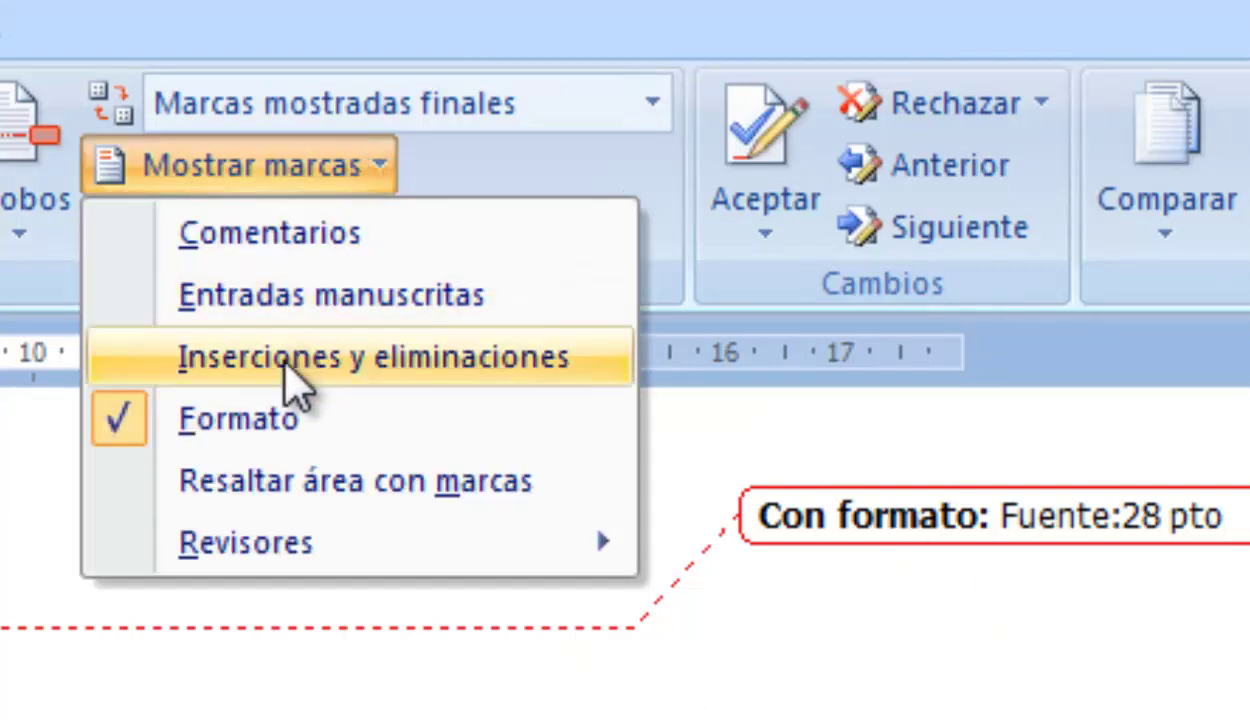
left_click(285, 482)
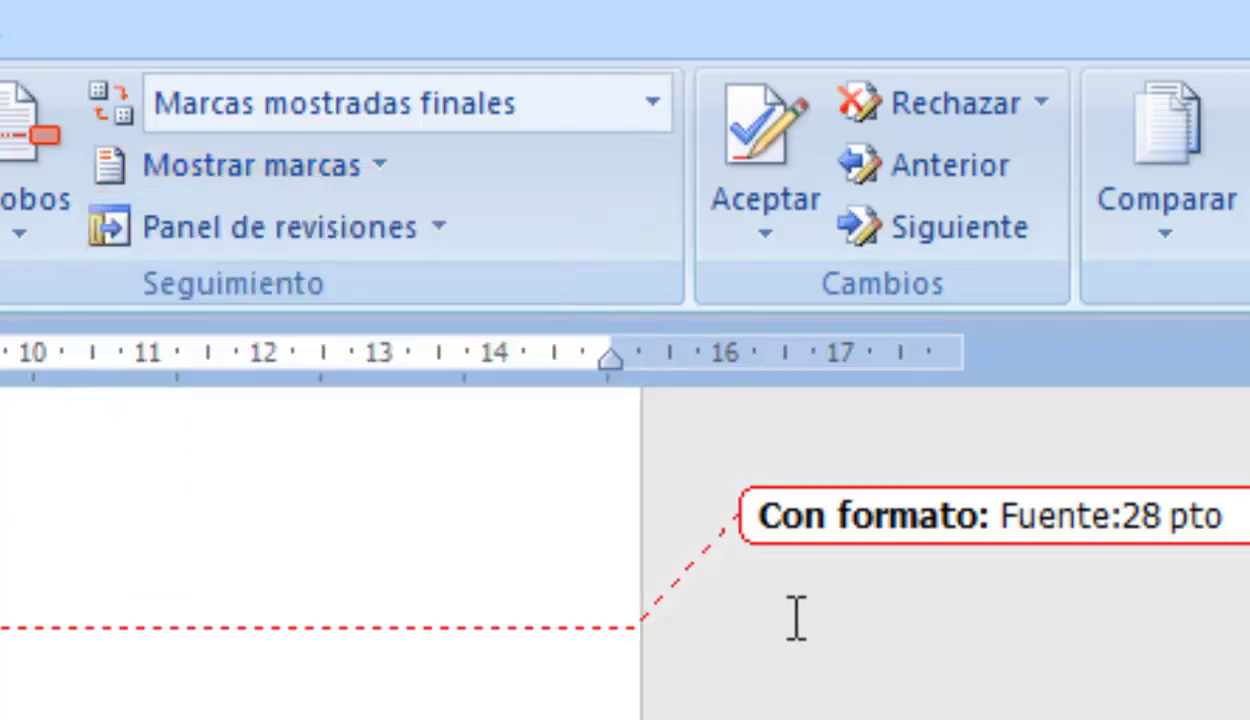
left_click(368, 162)
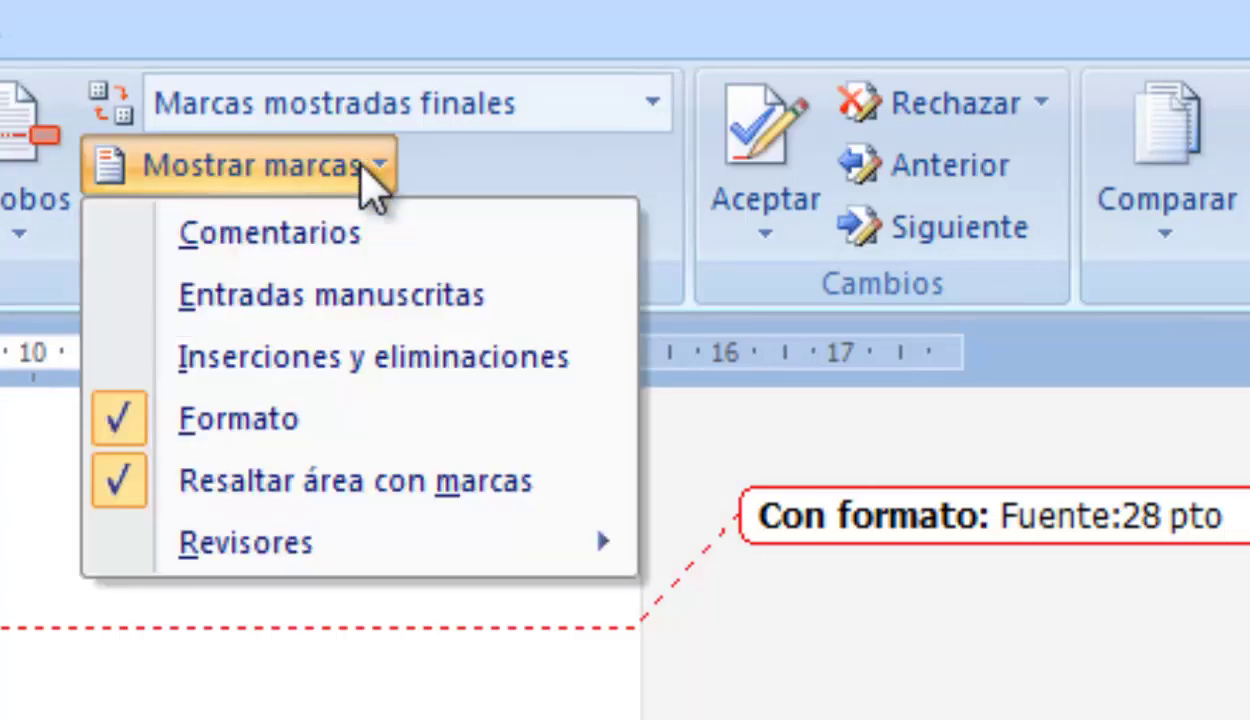
left_click(240, 425)
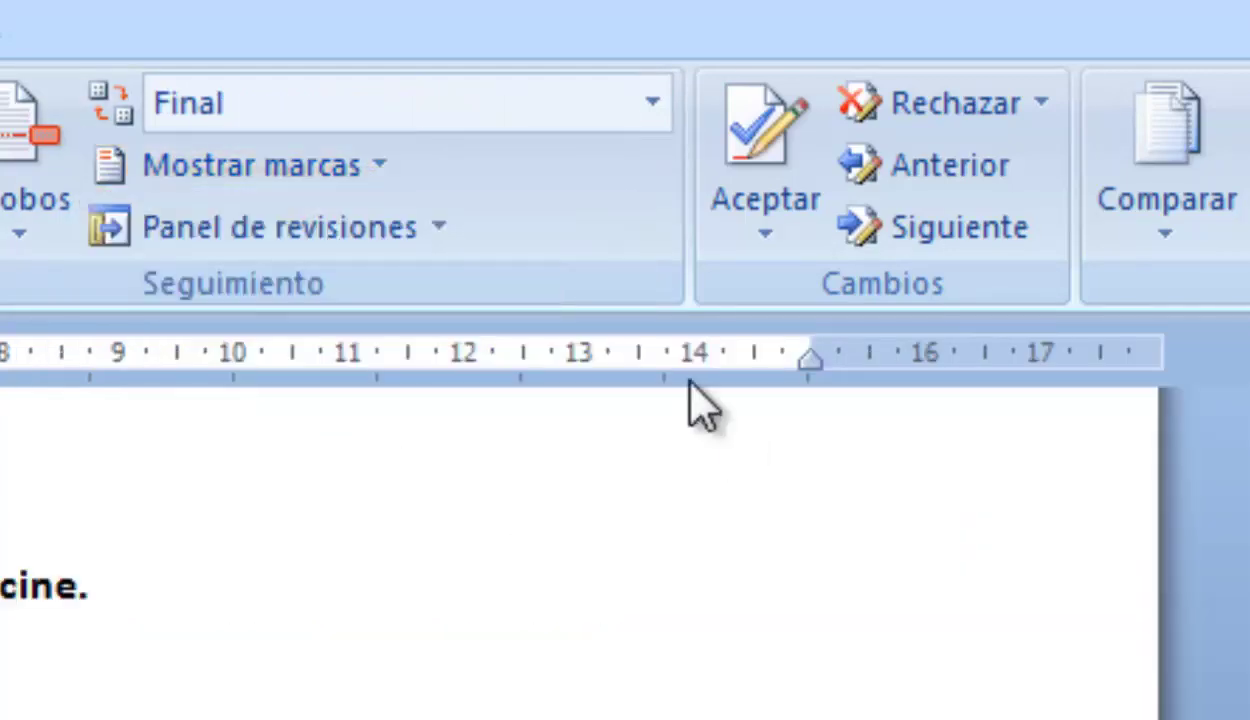
left_click(327, 180)
left_click(323, 365)
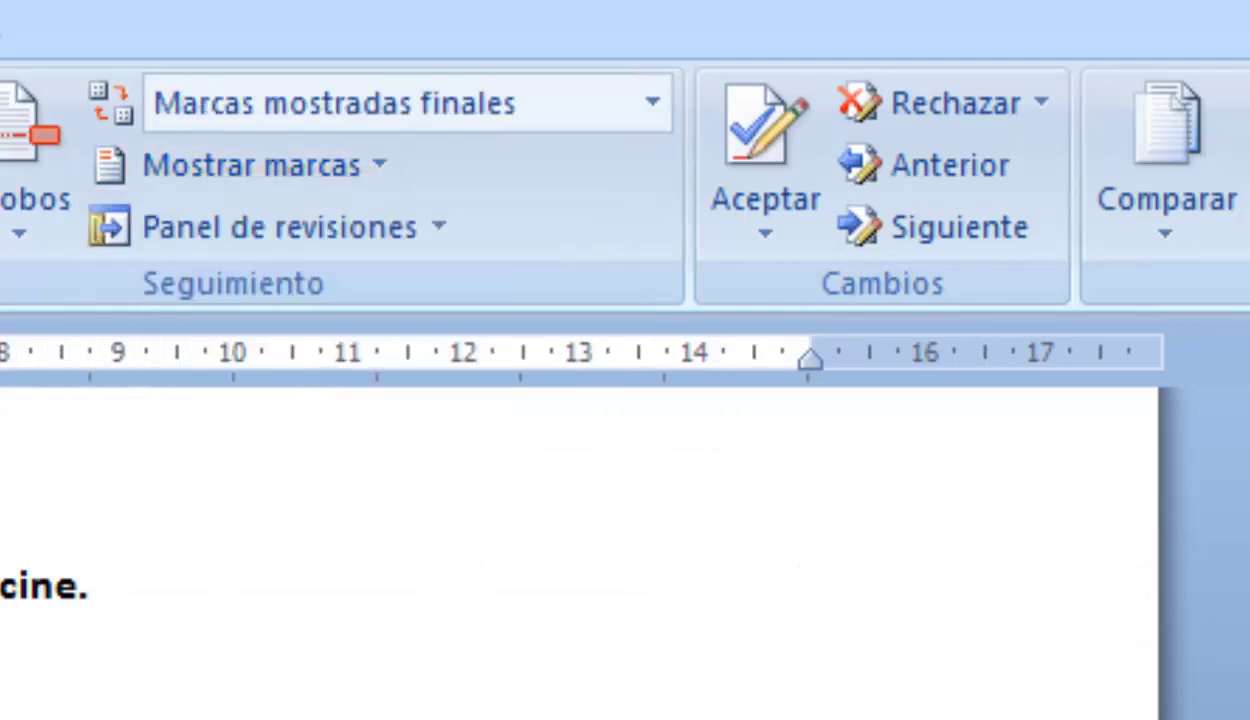
- Delete the seal picture and cycle the review views back to Marcas mostradas finales
key("Delete")
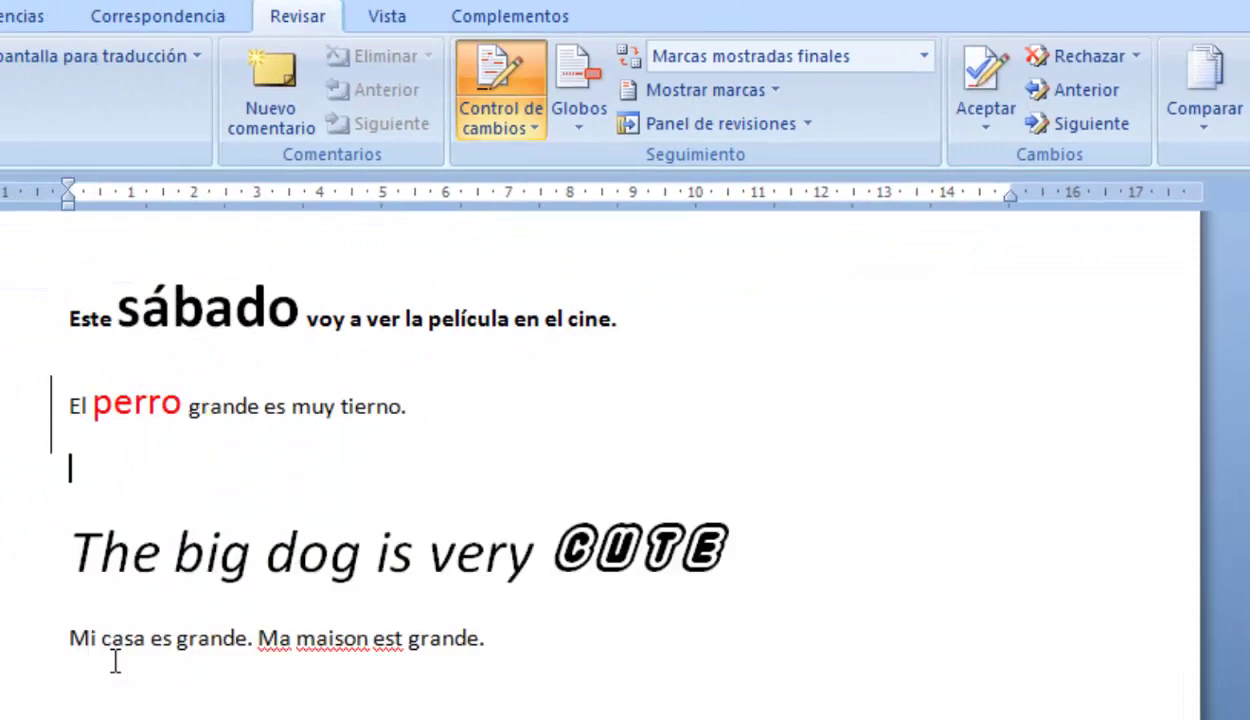
left_click(752, 90)
left_click(820, 62)
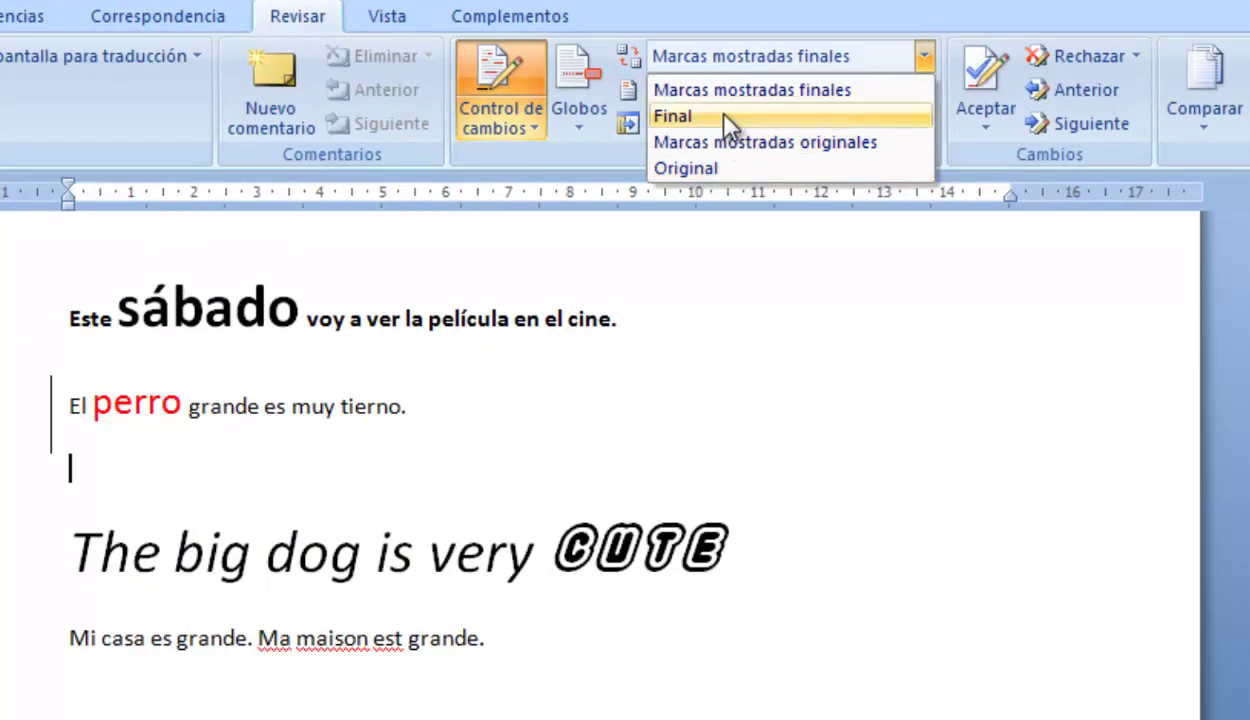
left_click(706, 114)
left_click(781, 56)
left_click(787, 142)
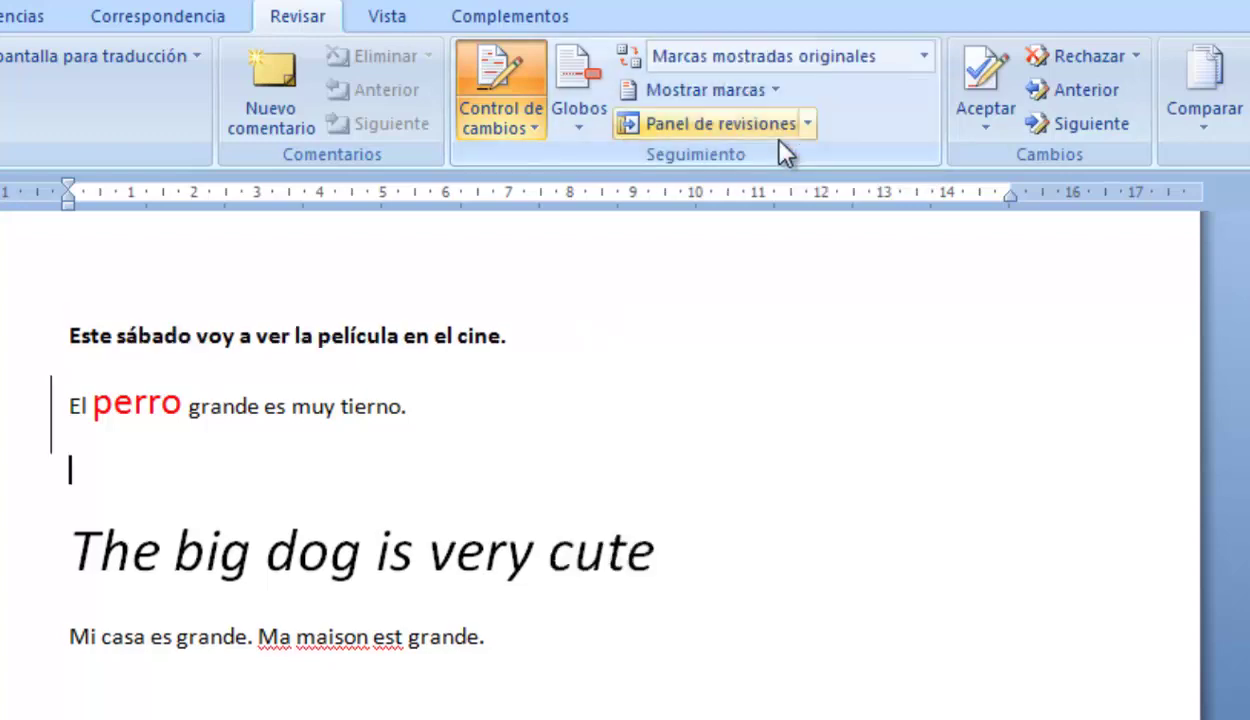
left_click(786, 56)
left_click(770, 90)
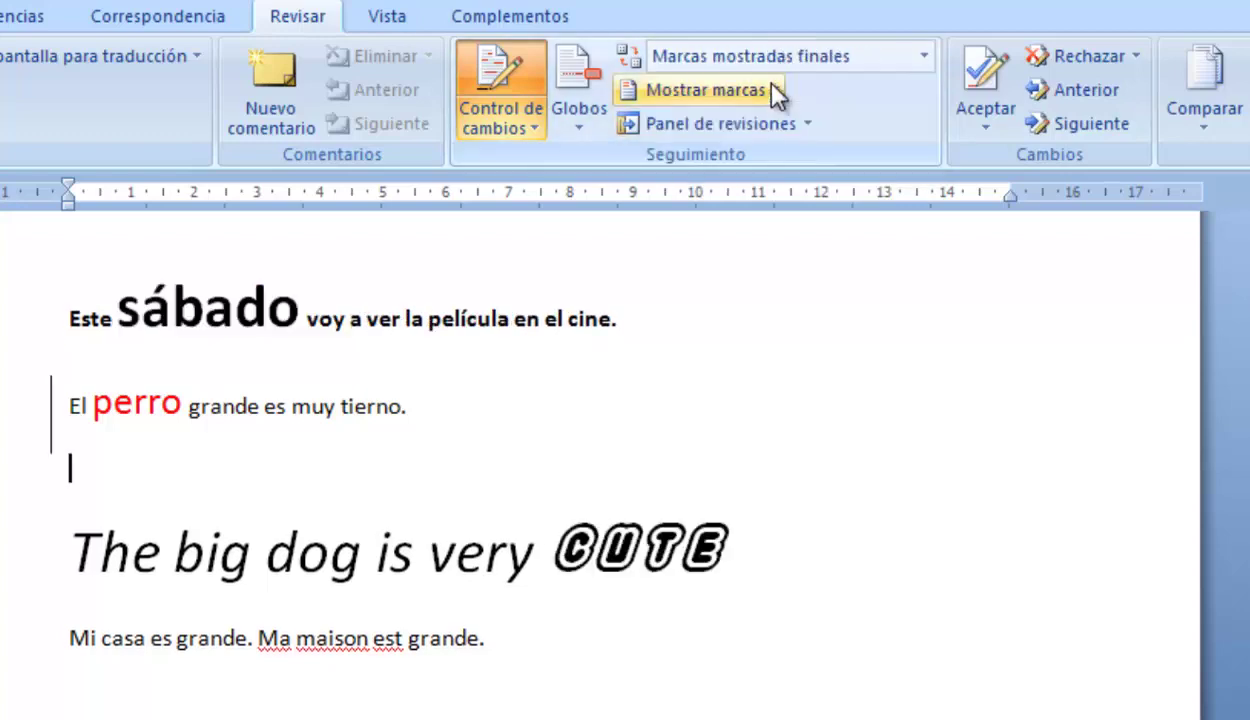
- Re-check Formato in Mostrar marcas and inspect the Revisores list
left_click(726, 92)
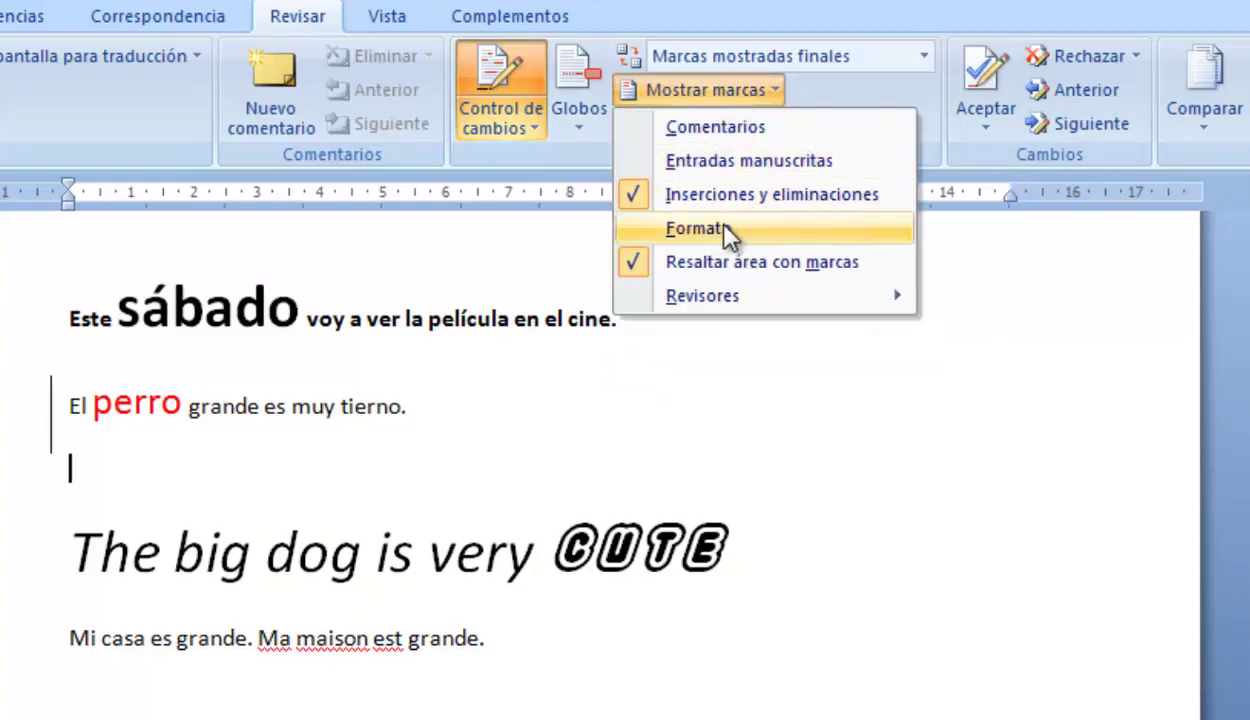
left_click(727, 228)
left_click(709, 87)
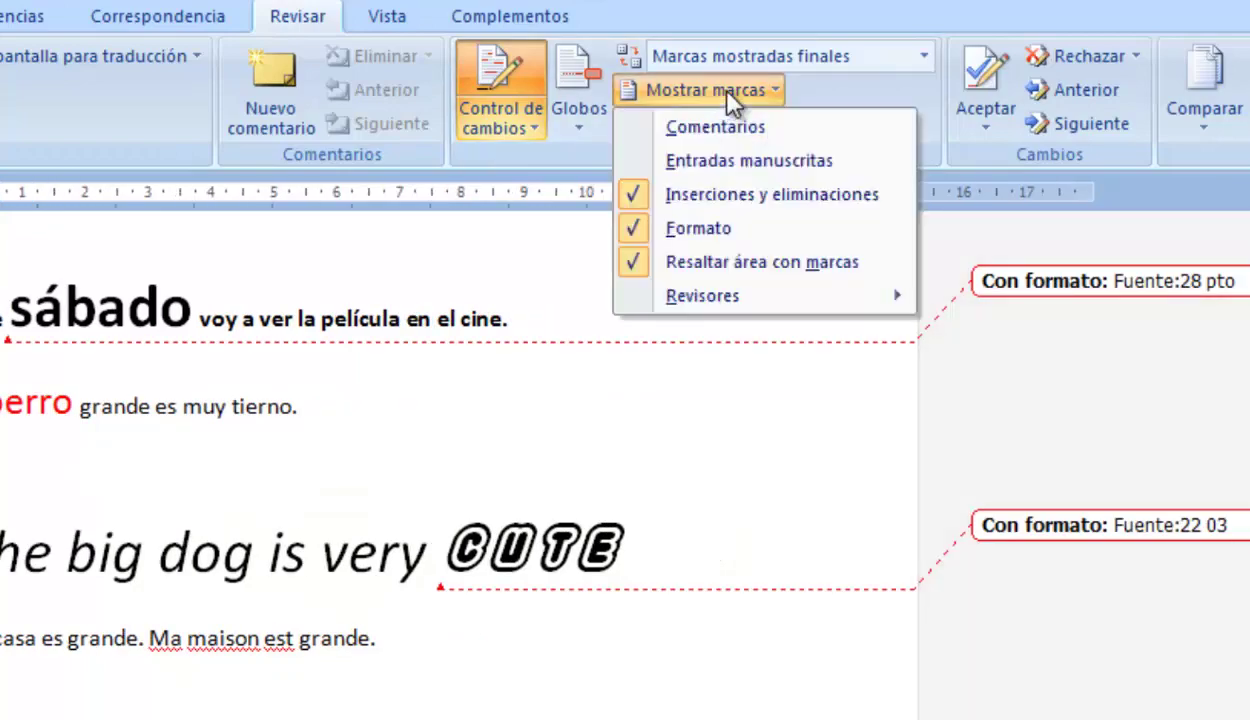
mouse_move(708, 305)
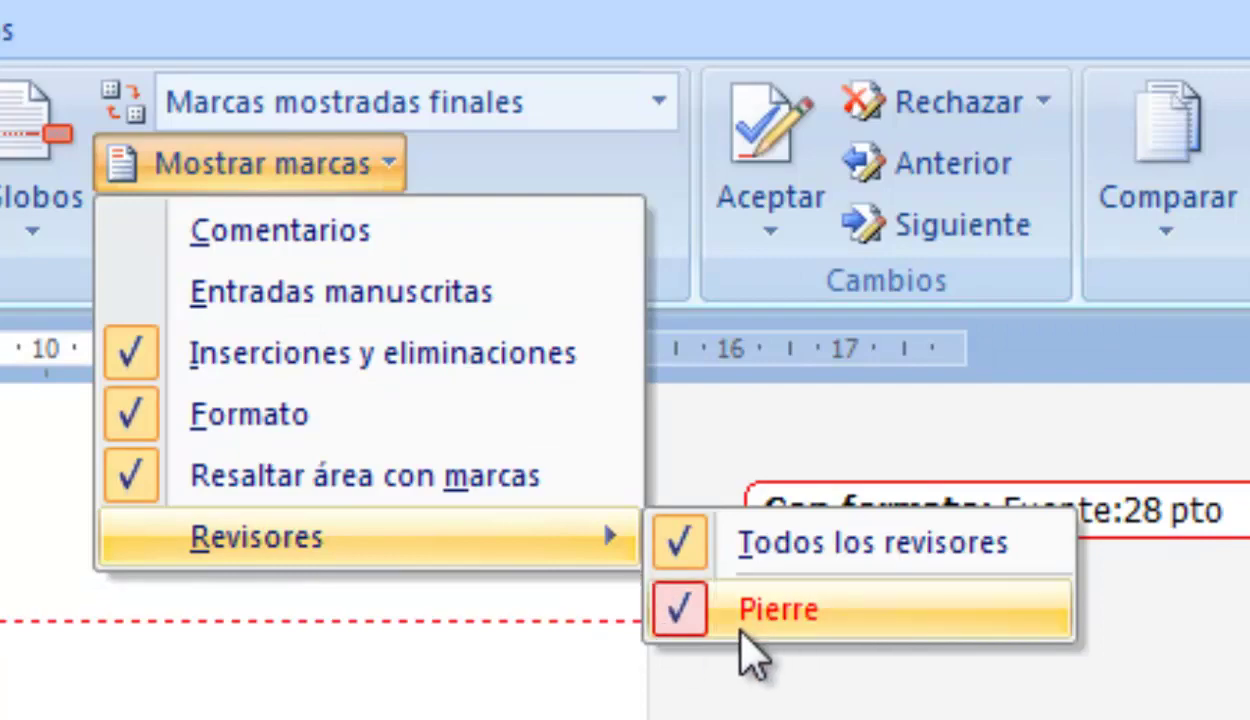
left_click(355, 232)
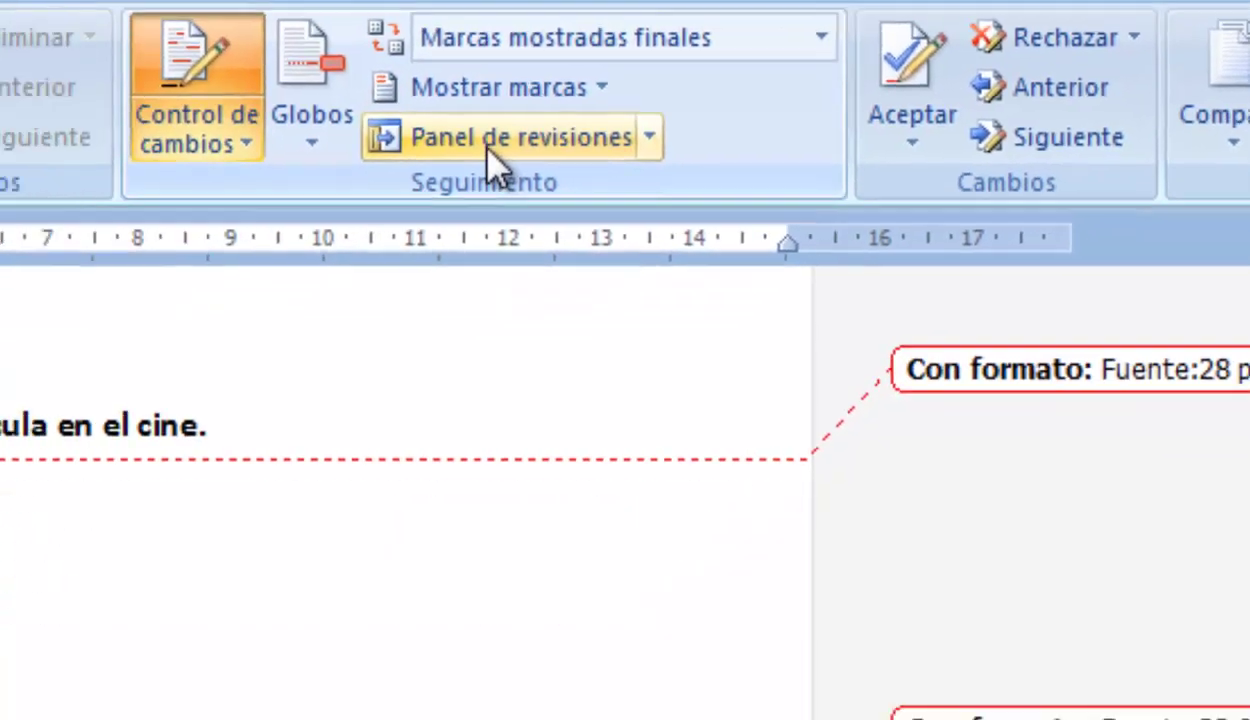
left_click(847, 15)
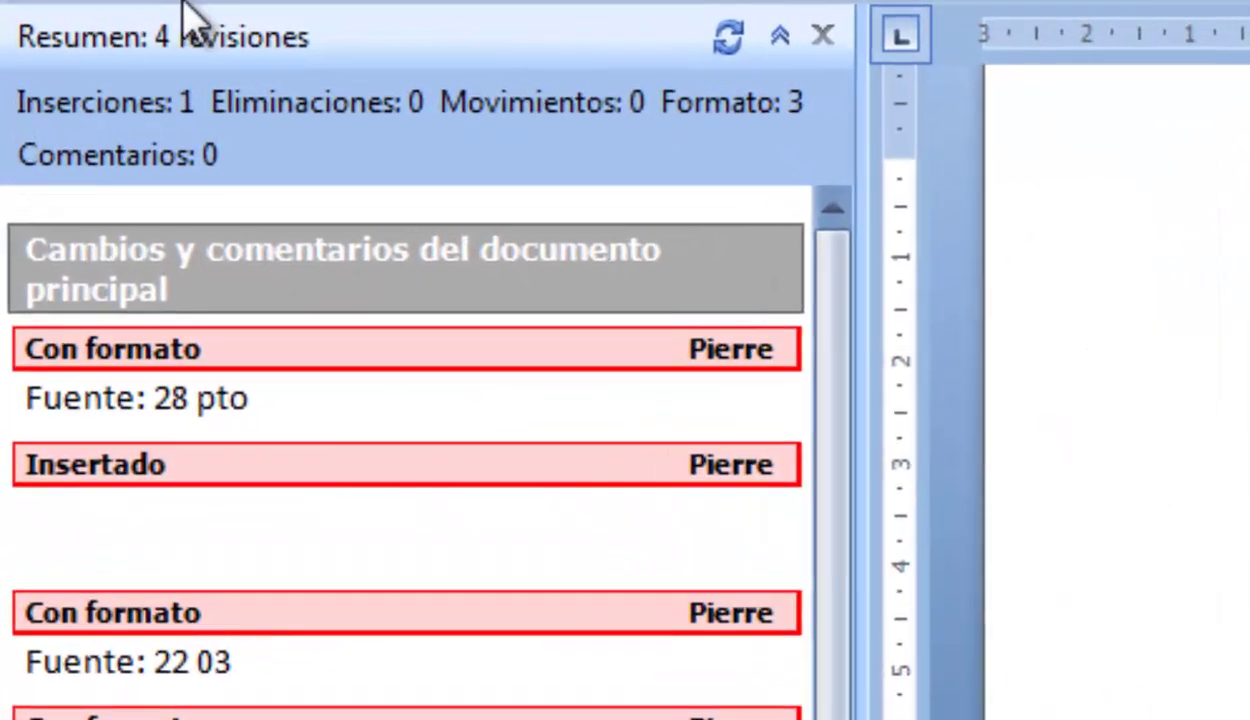
scroll(205, 375, "down", 1)
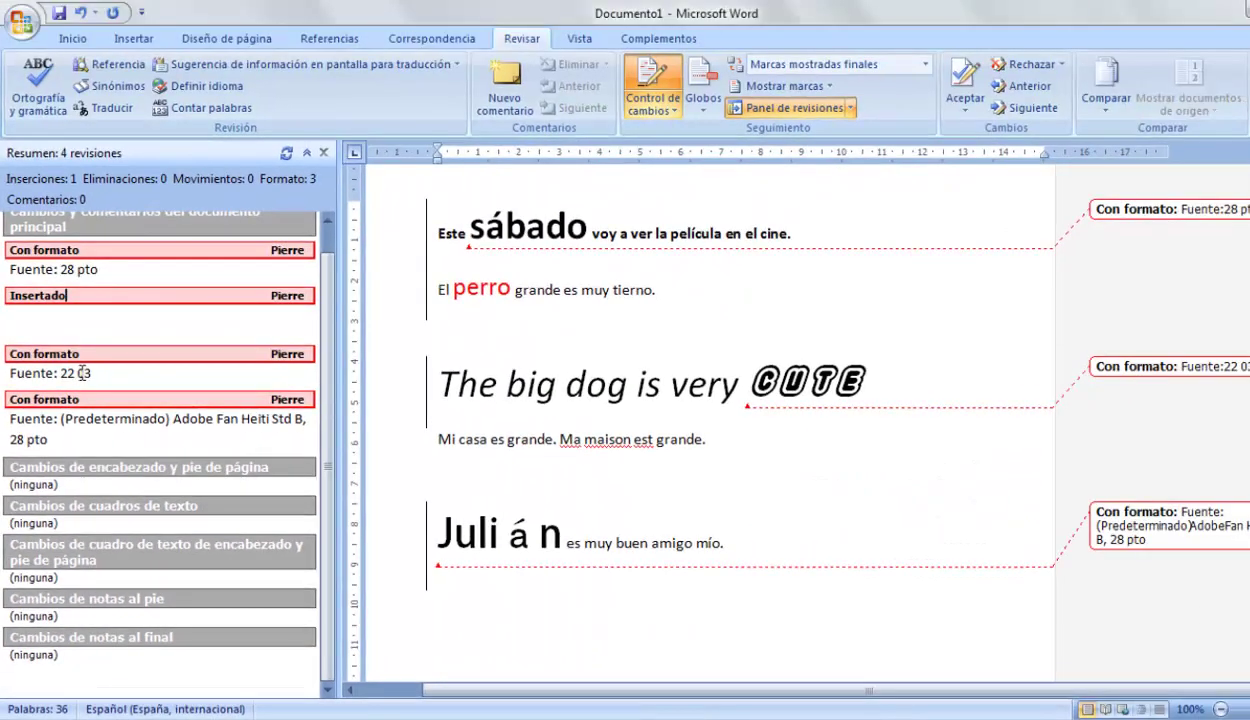
left_click(80, 373)
left_click(86, 421)
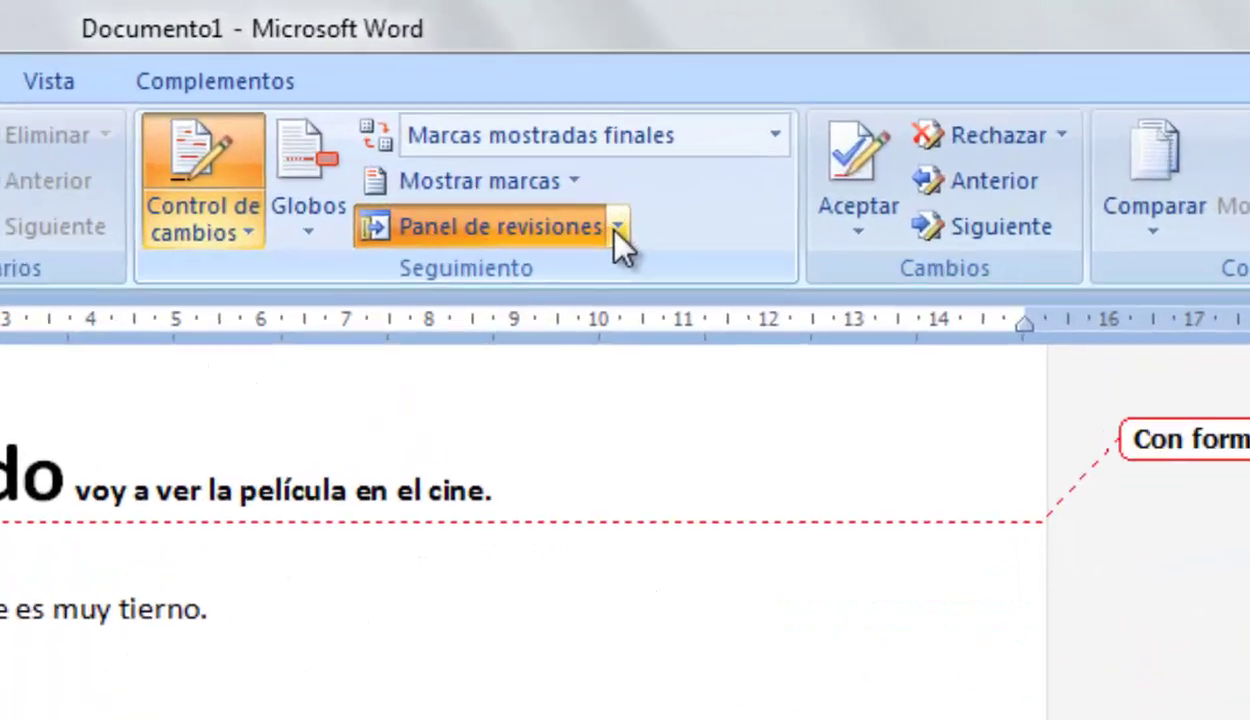
left_click(851, 108)
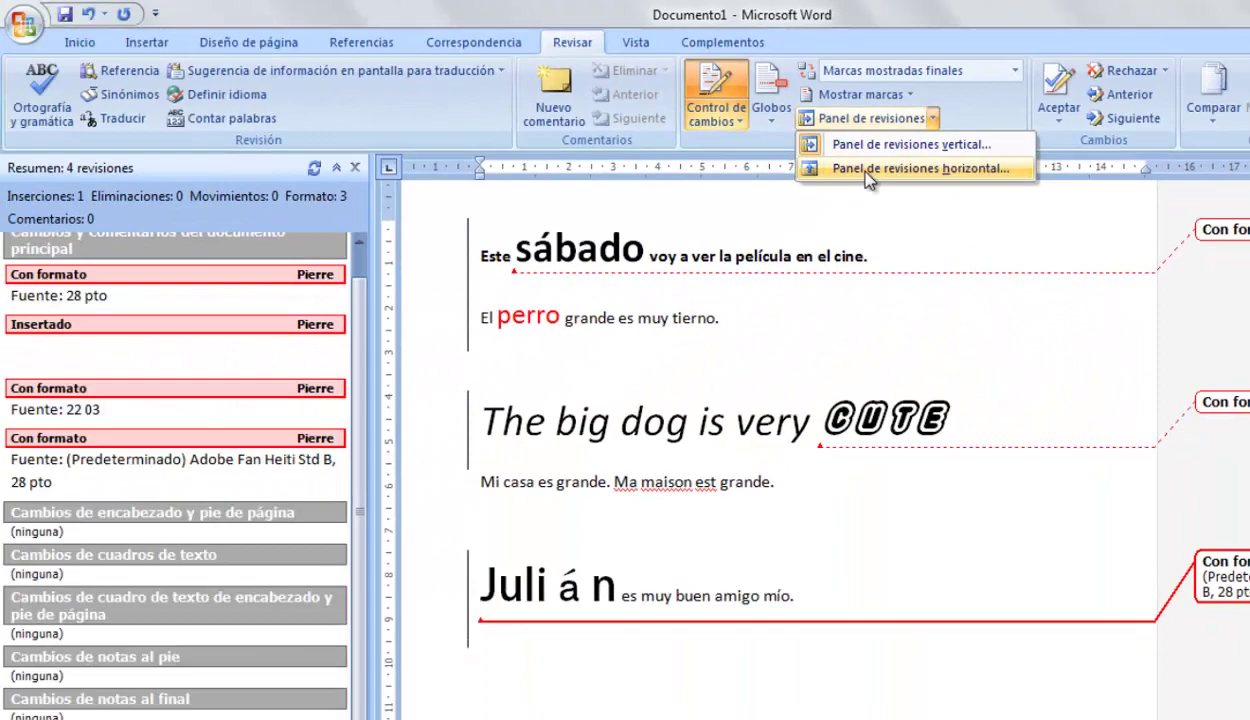
left_click(770, 196)
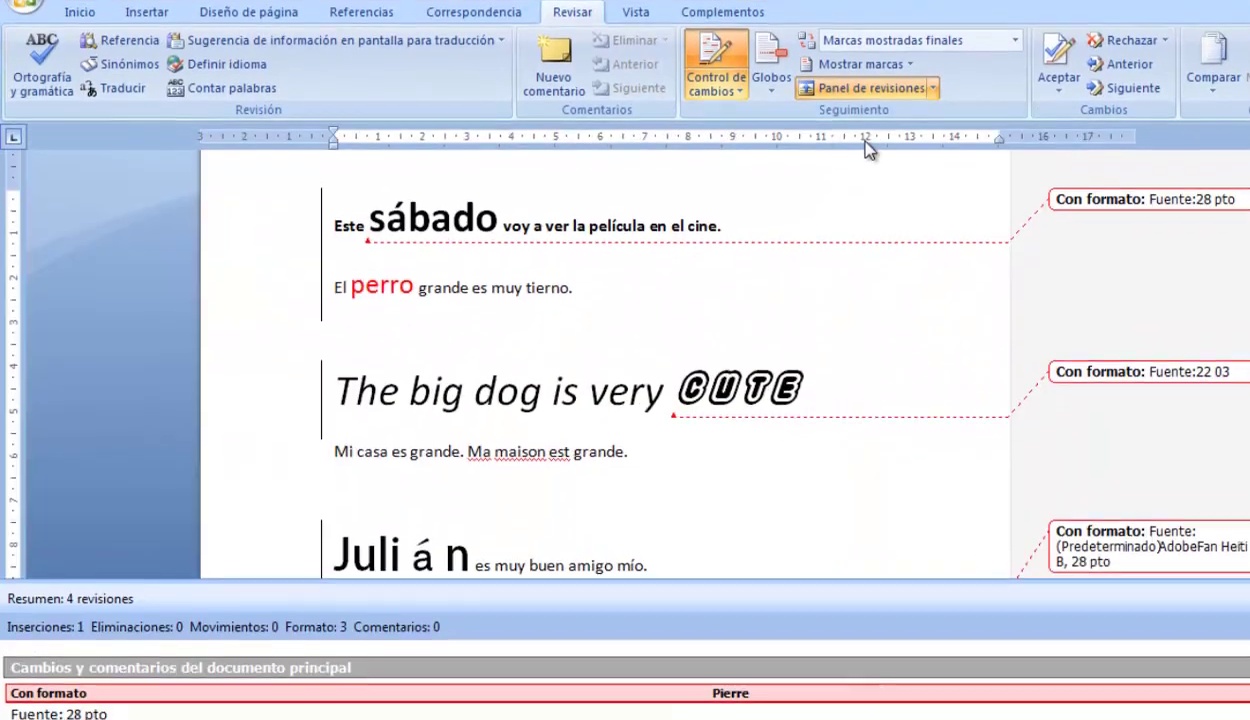
left_click_drag(753, 543, 759, 410)
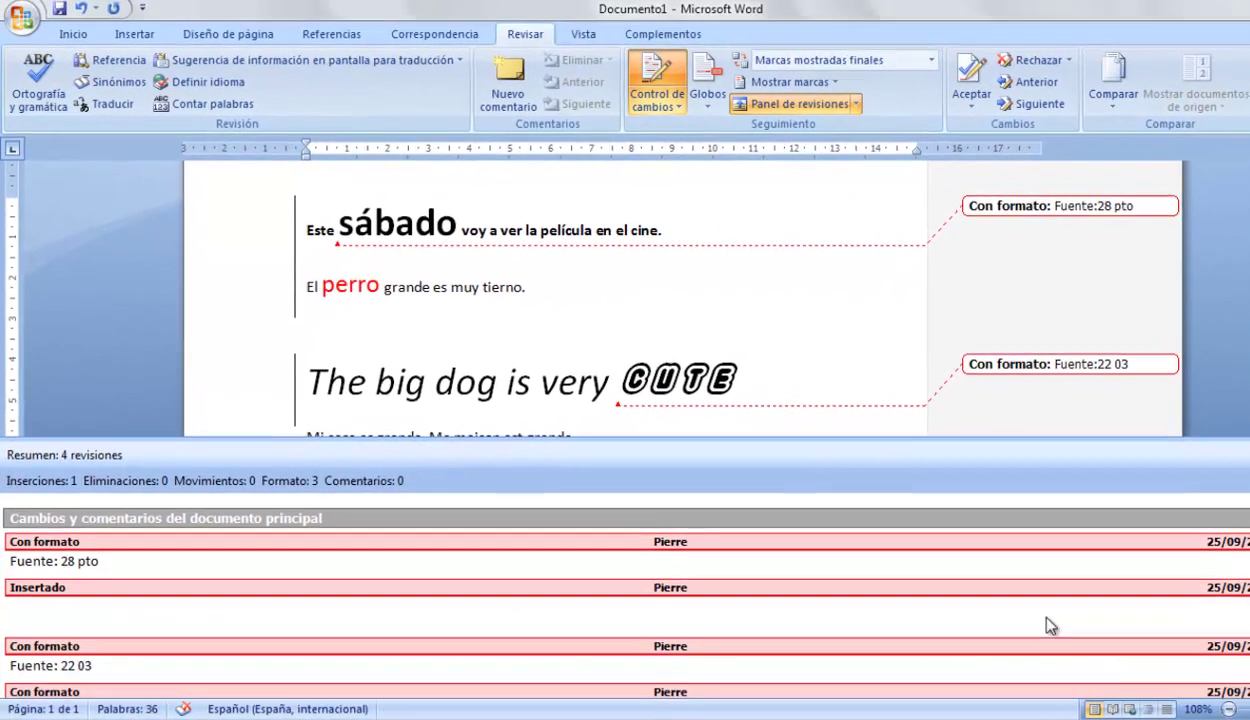
left_click(710, 543)
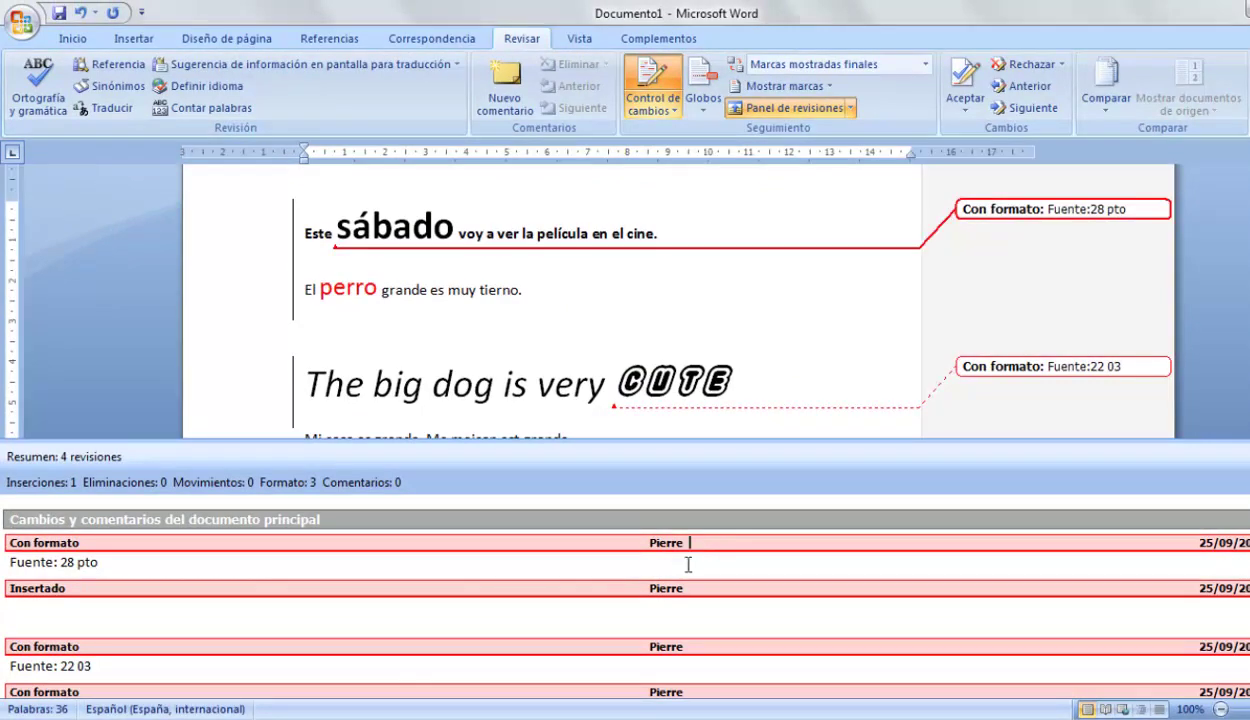
left_click(689, 591)
left_click(687, 647)
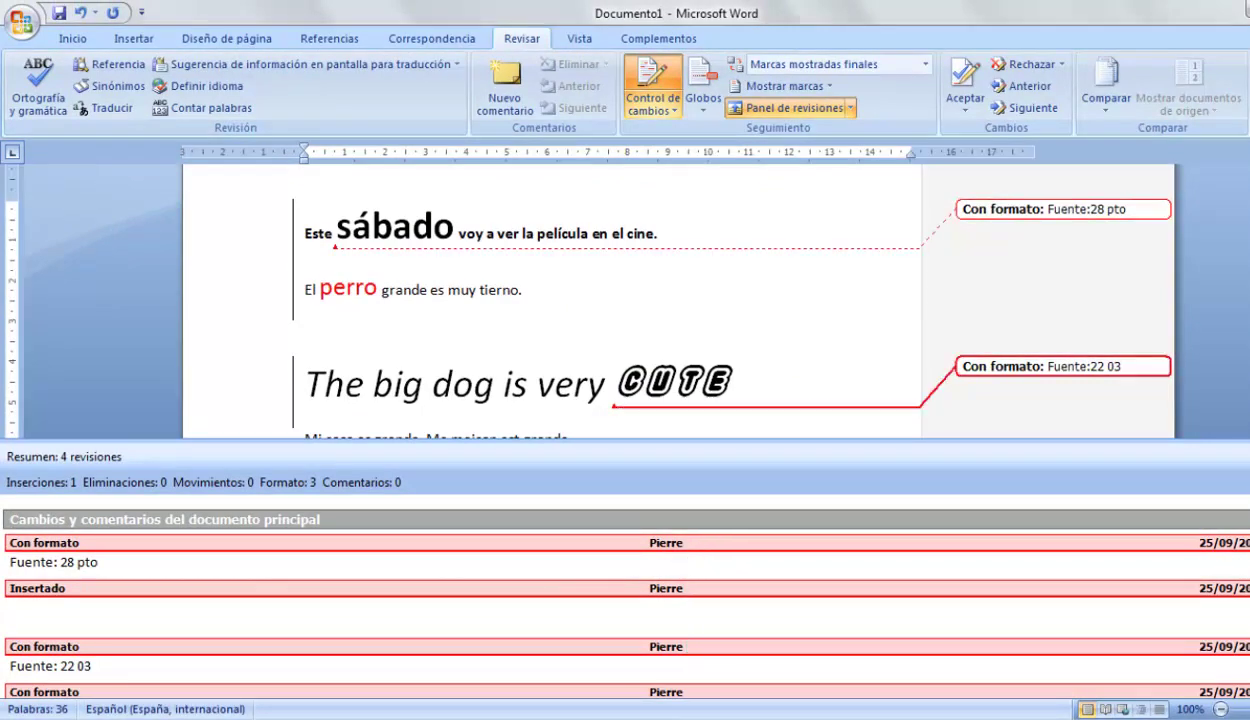
left_click(795, 108)
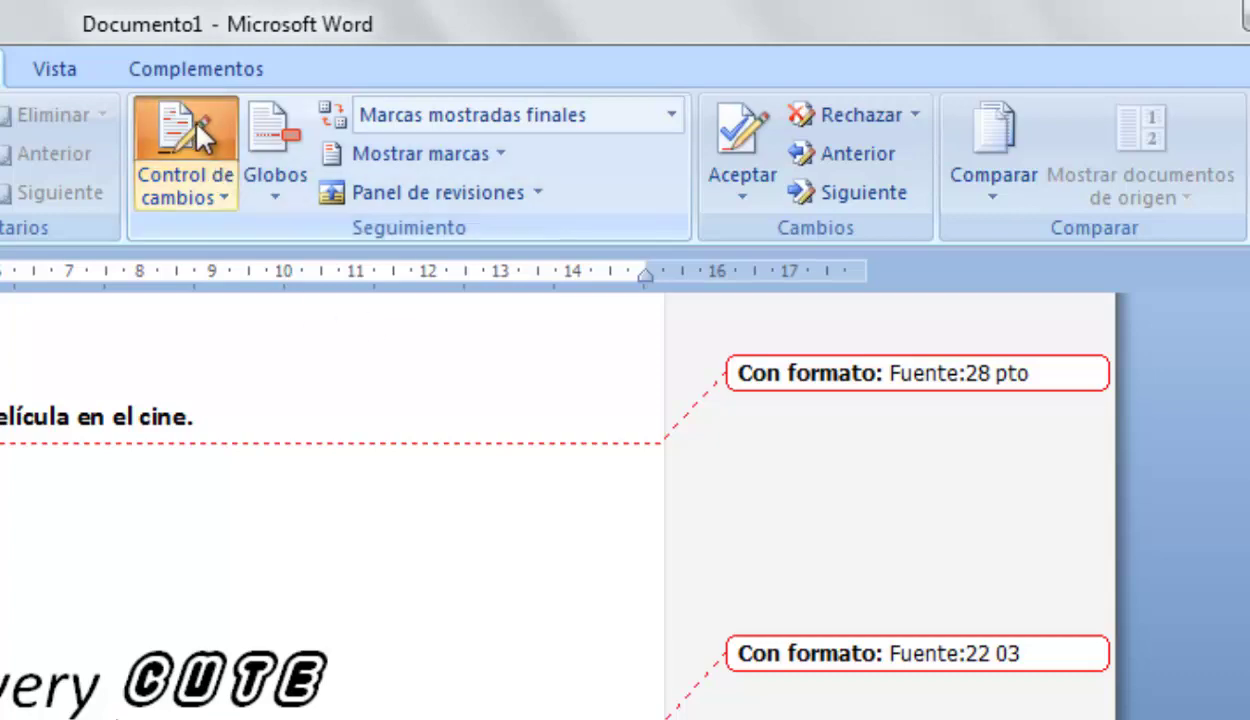
- Turn off Control de cambios, show revisions in margin balloons, and switch to the Final view
left_click(178, 120)
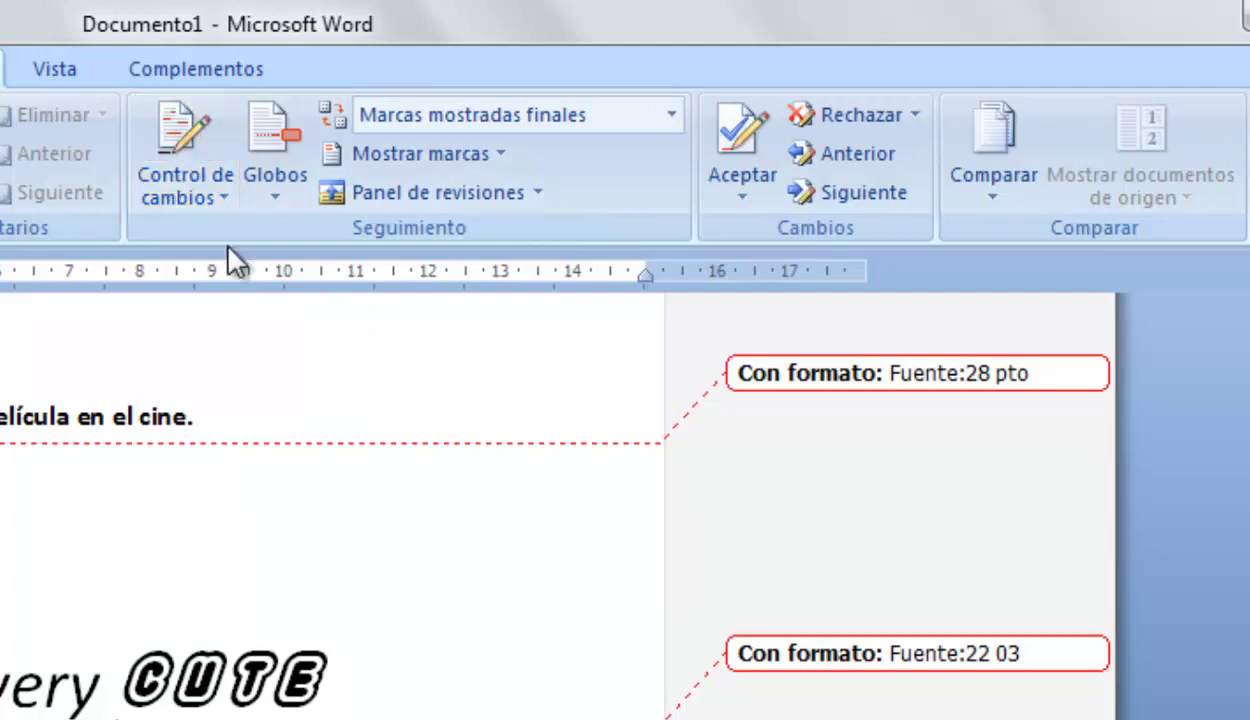
left_click(193, 189)
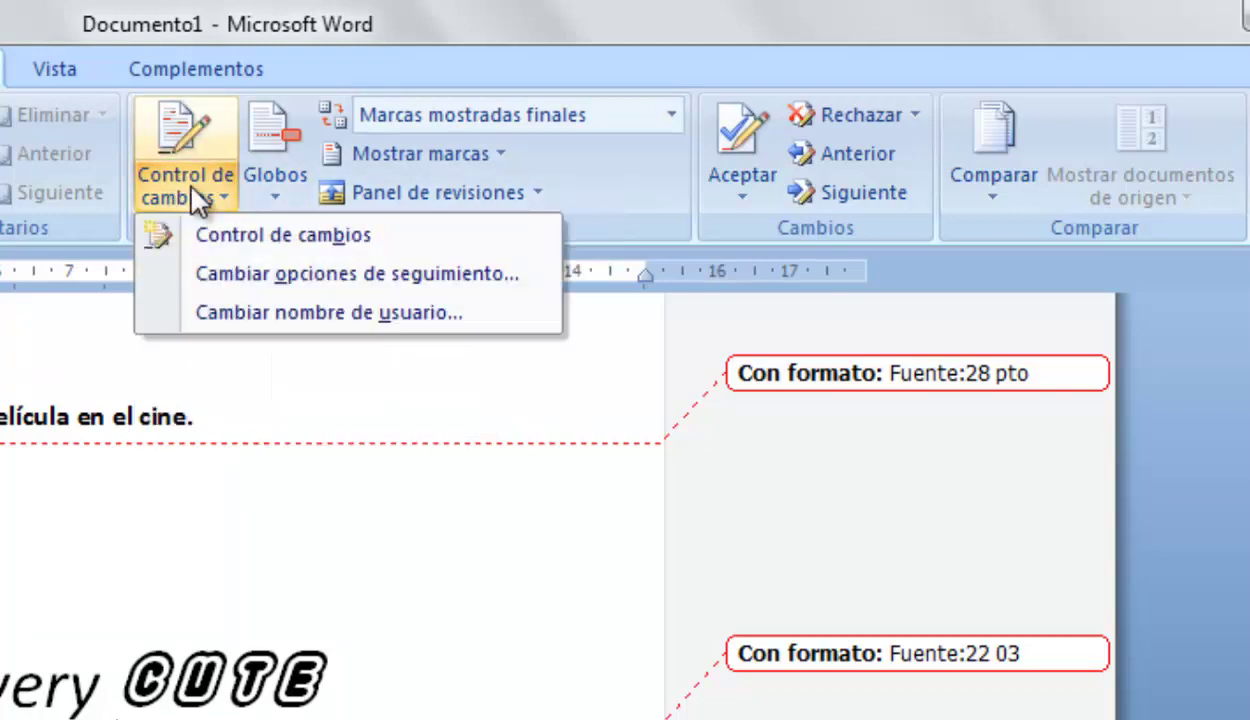
left_click(294, 193)
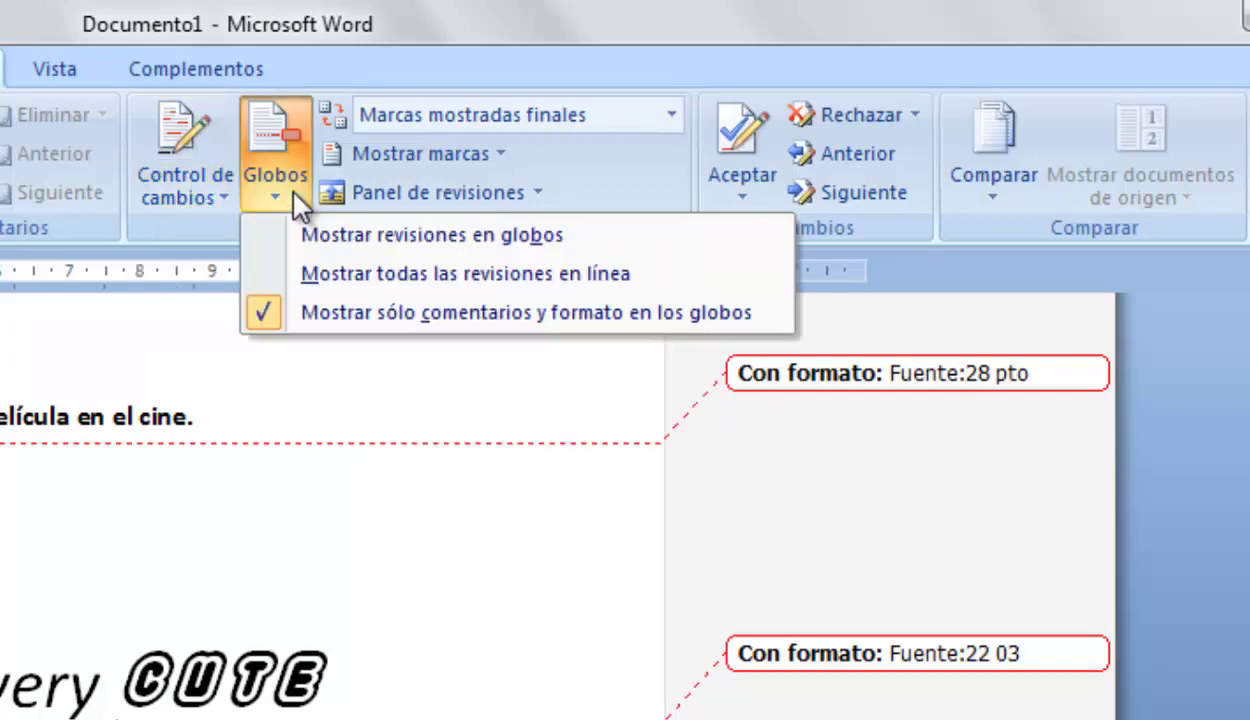
left_click(340, 237)
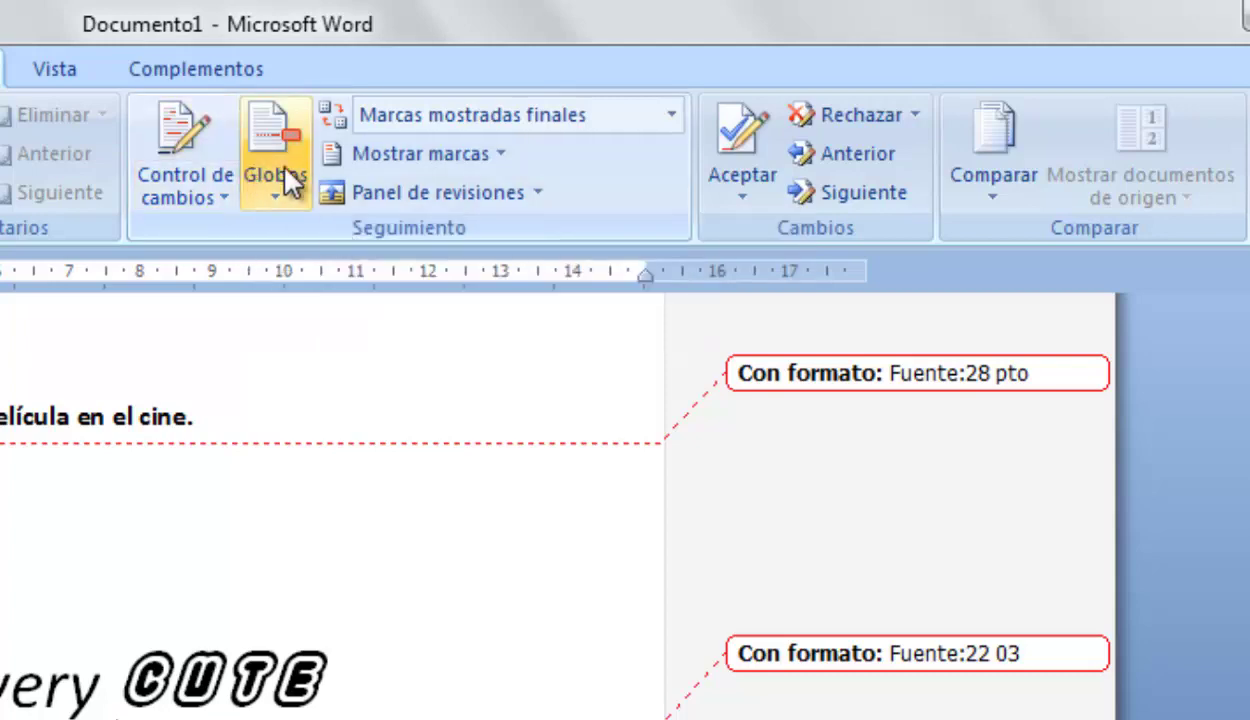
left_click(670, 120)
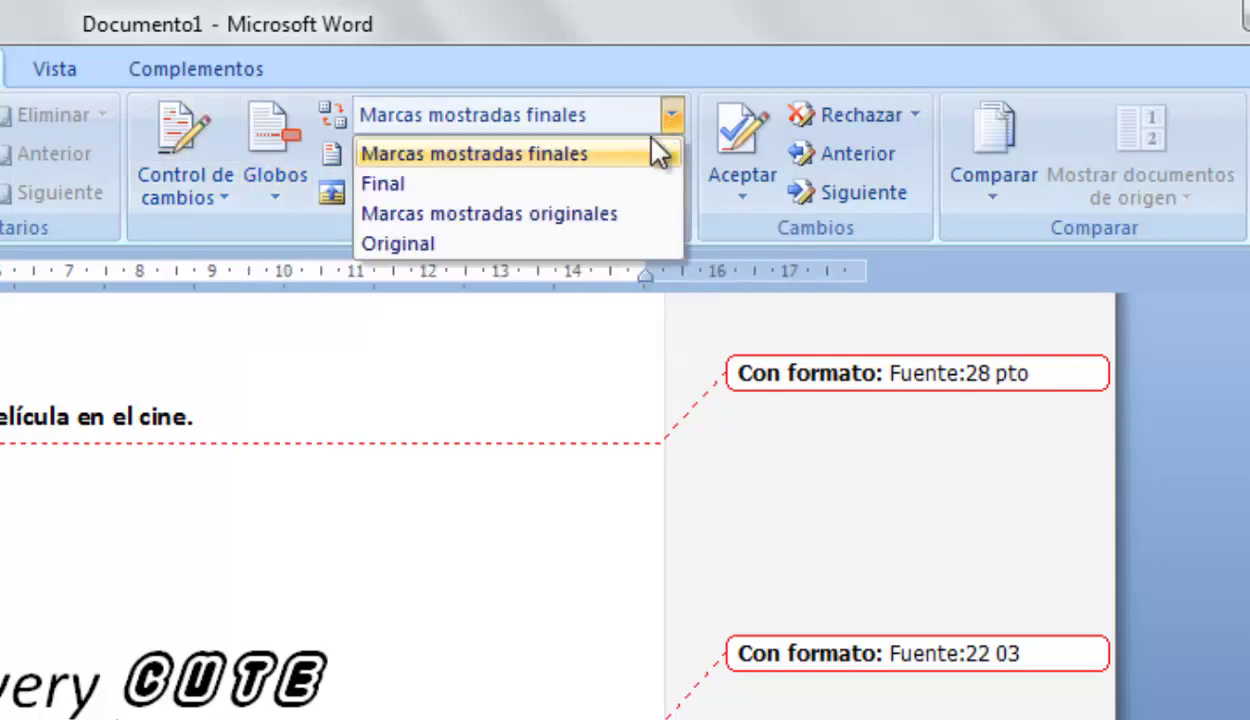
left_click(388, 184)
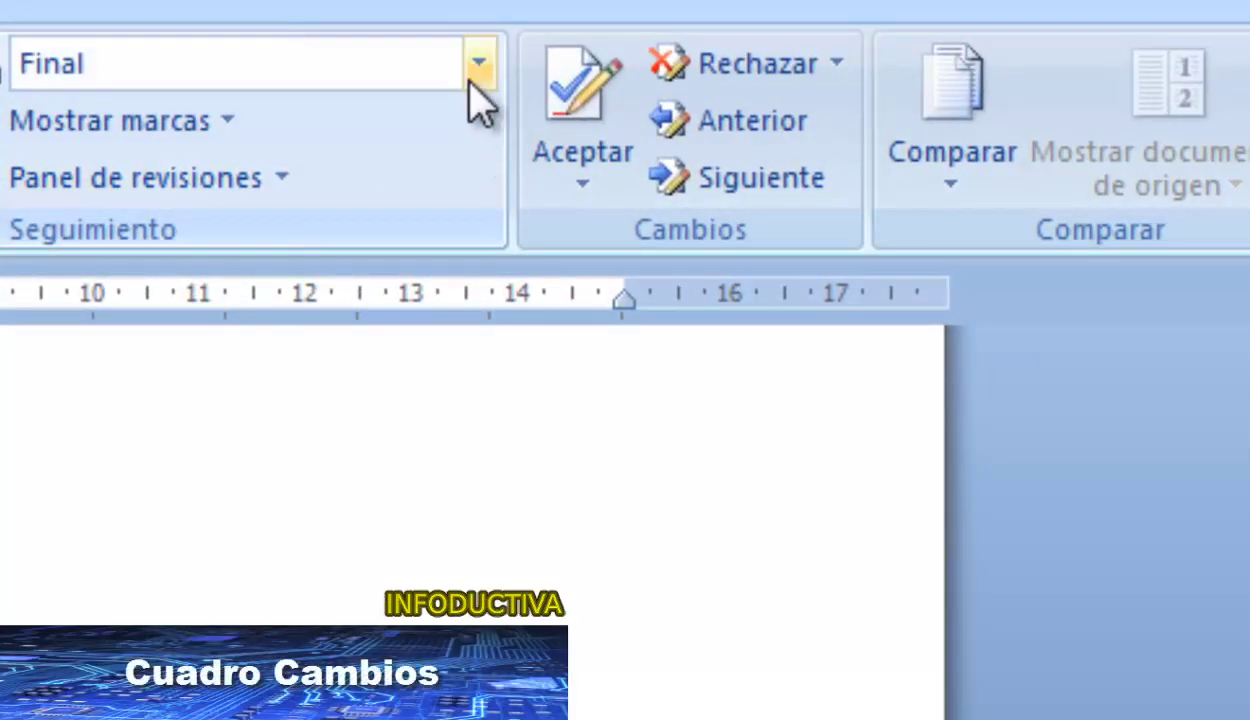
- Open the review display-mode list and close it unchanged with Esc
left_click(472, 75)
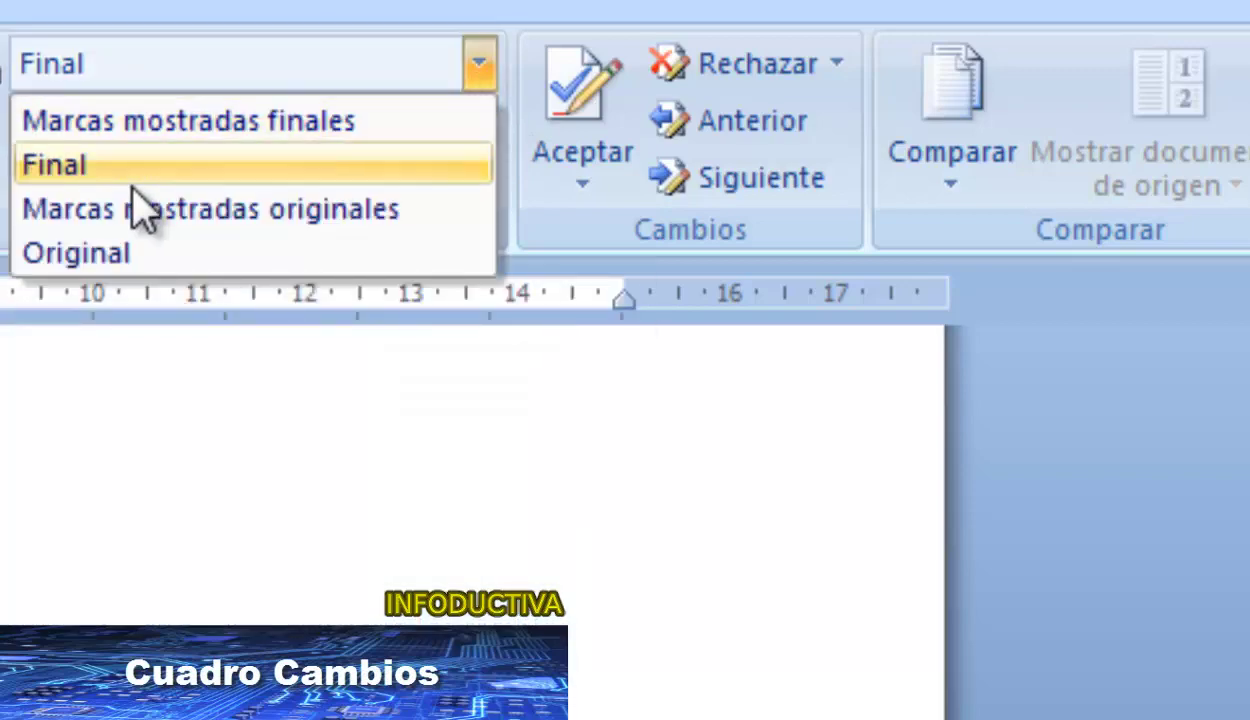
key("Escape")
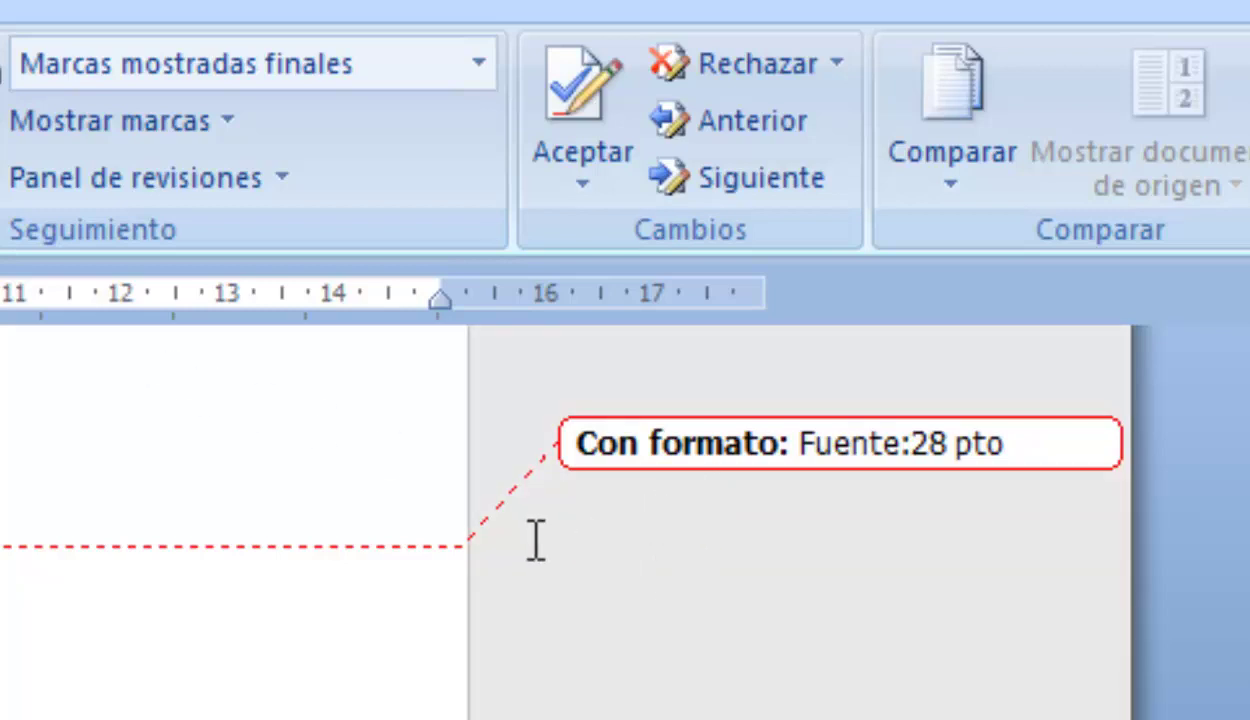
- Reject the Fuente: 28 pto formatting change on 'sábado' with Rechazar cambio
left_click(672, 466)
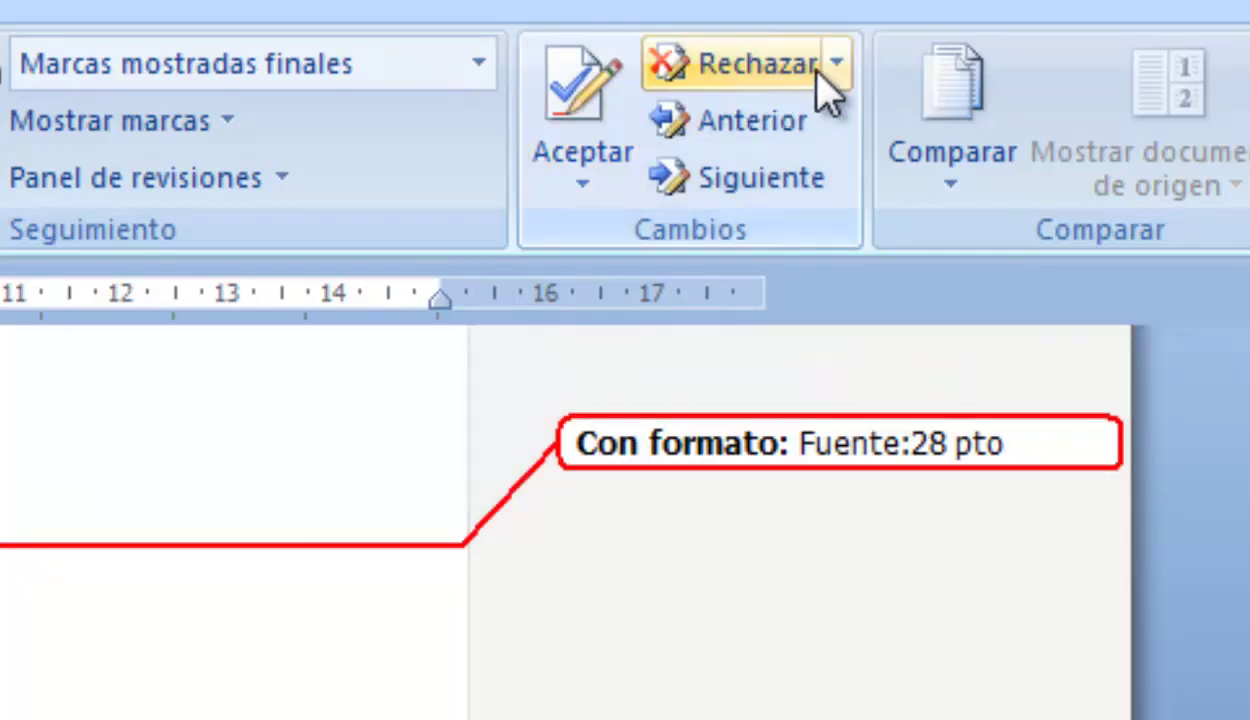
left_click(836, 66)
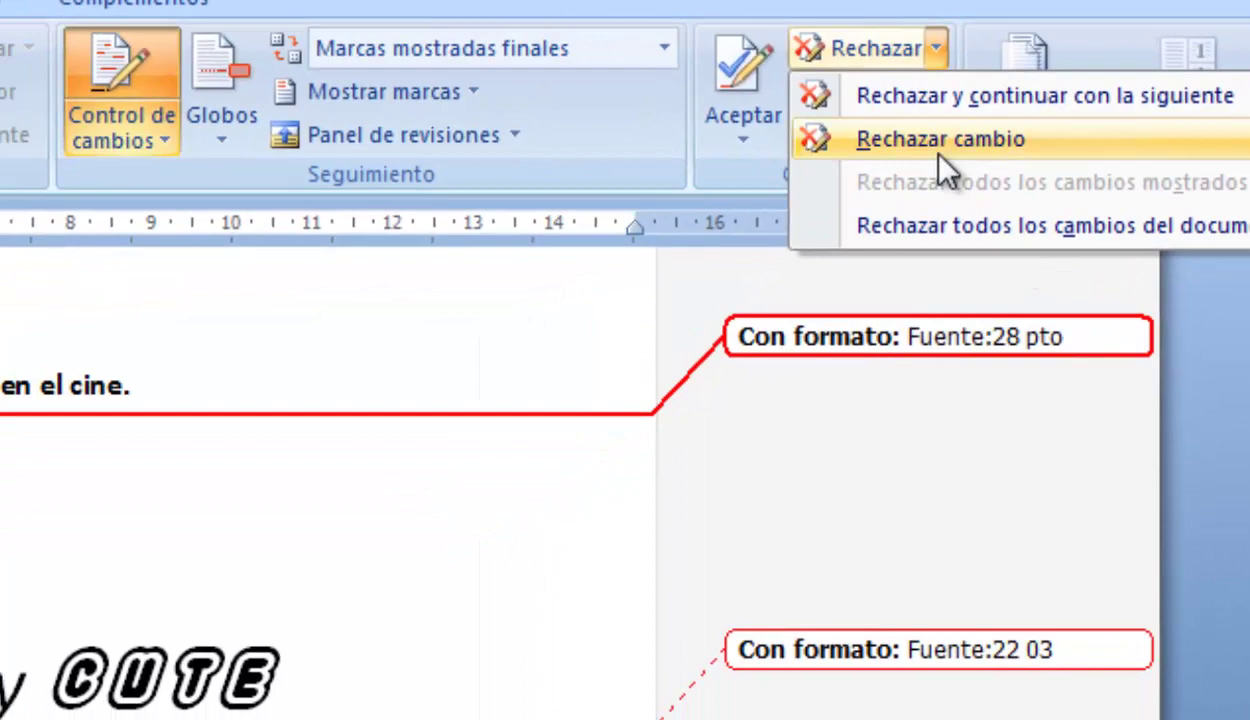
left_click(942, 166)
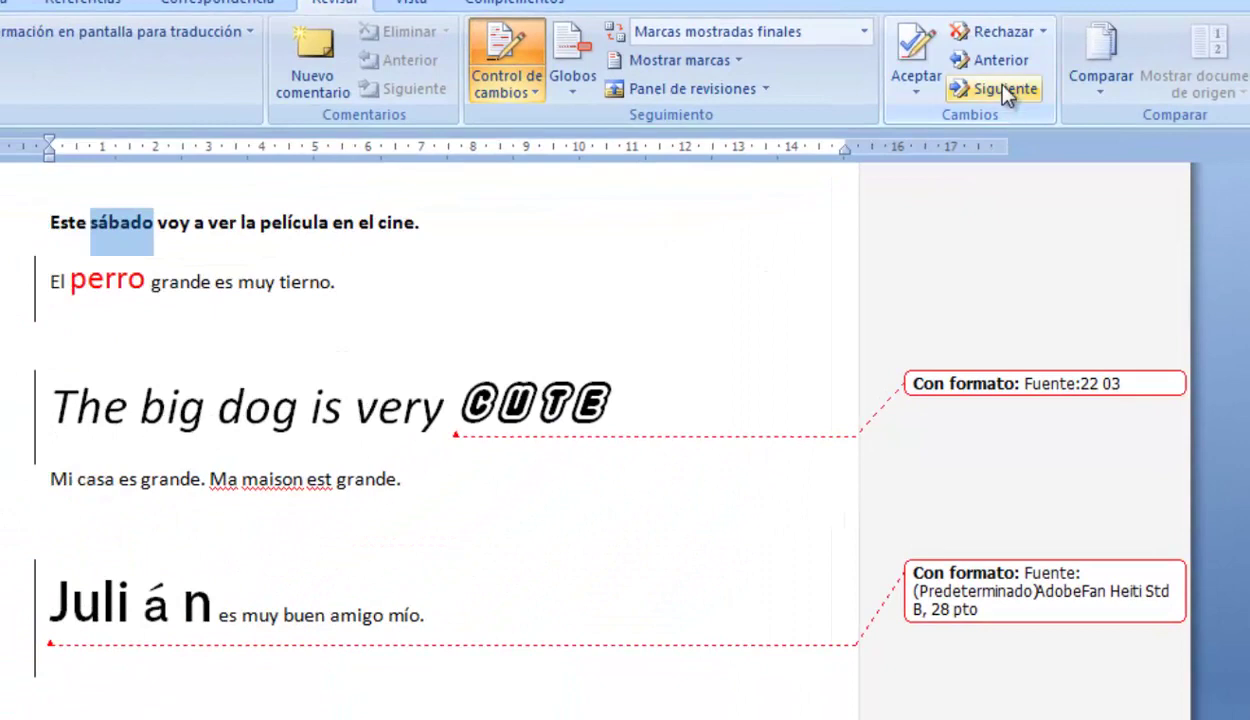
- Step forward and back through the tracked changes, then bring up the Aceptar options
left_click(1005, 90)
left_click(1005, 90)
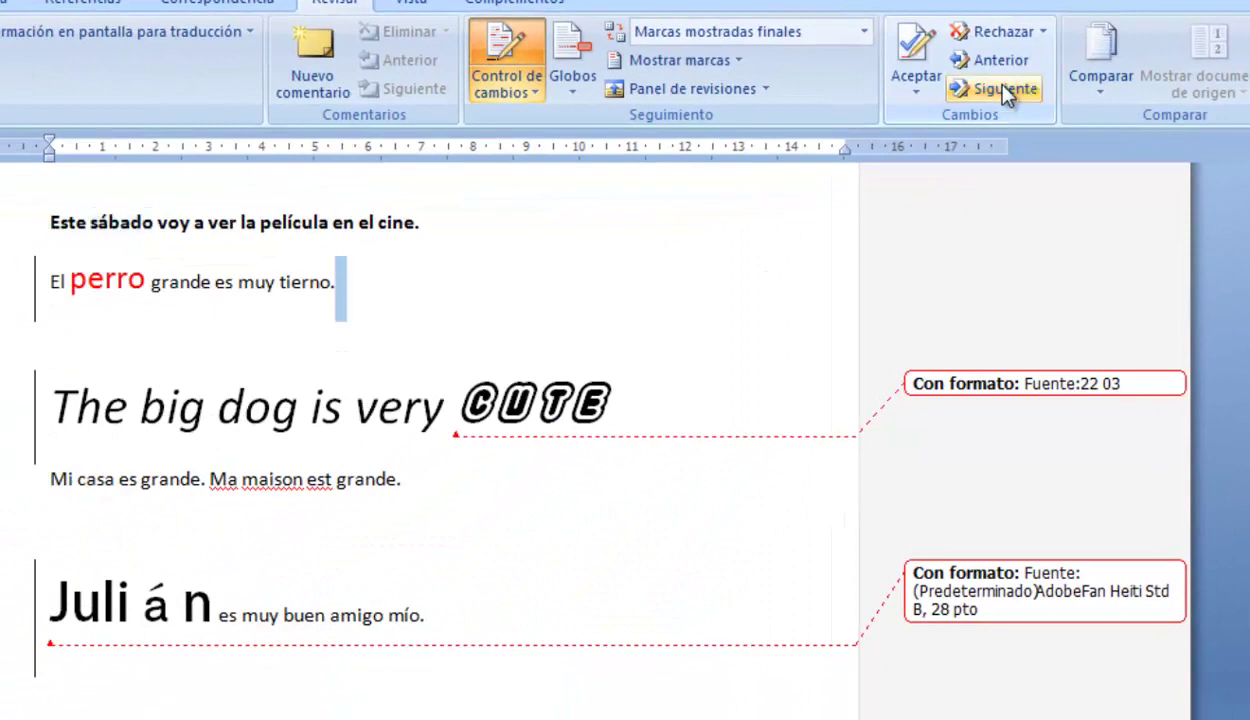
left_click(1005, 90)
left_click(1005, 90)
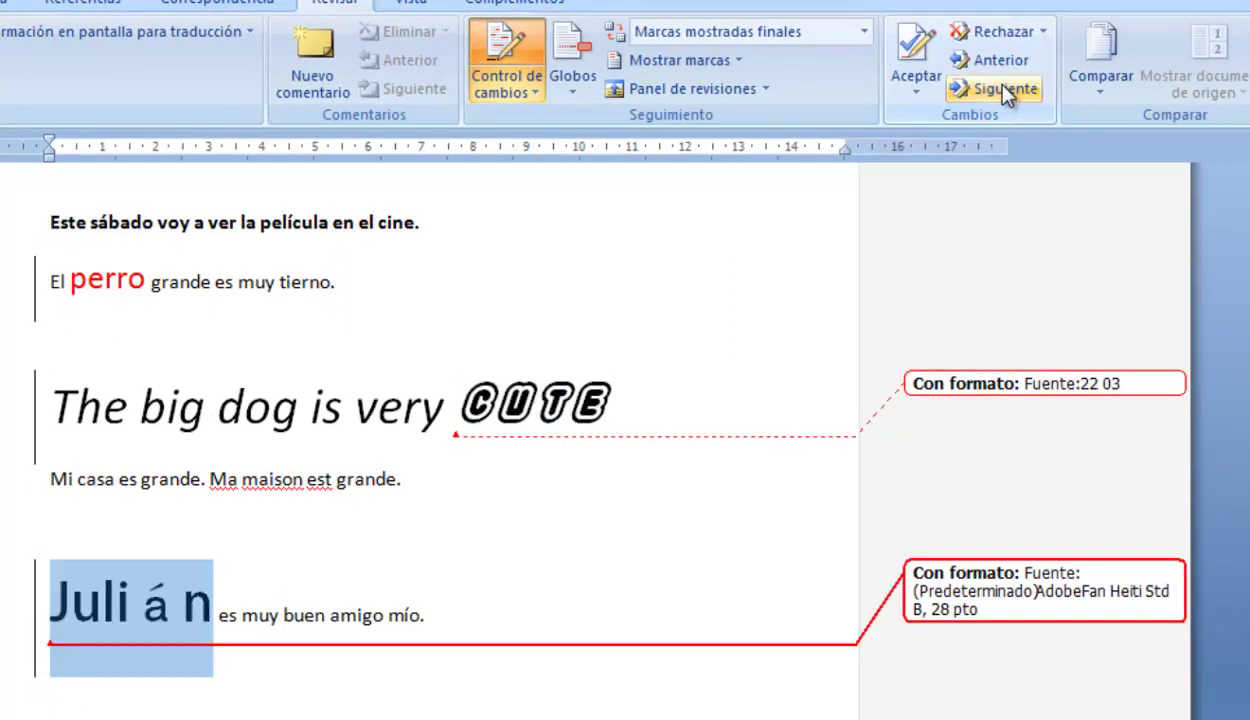
left_click(995, 62)
left_click(995, 62)
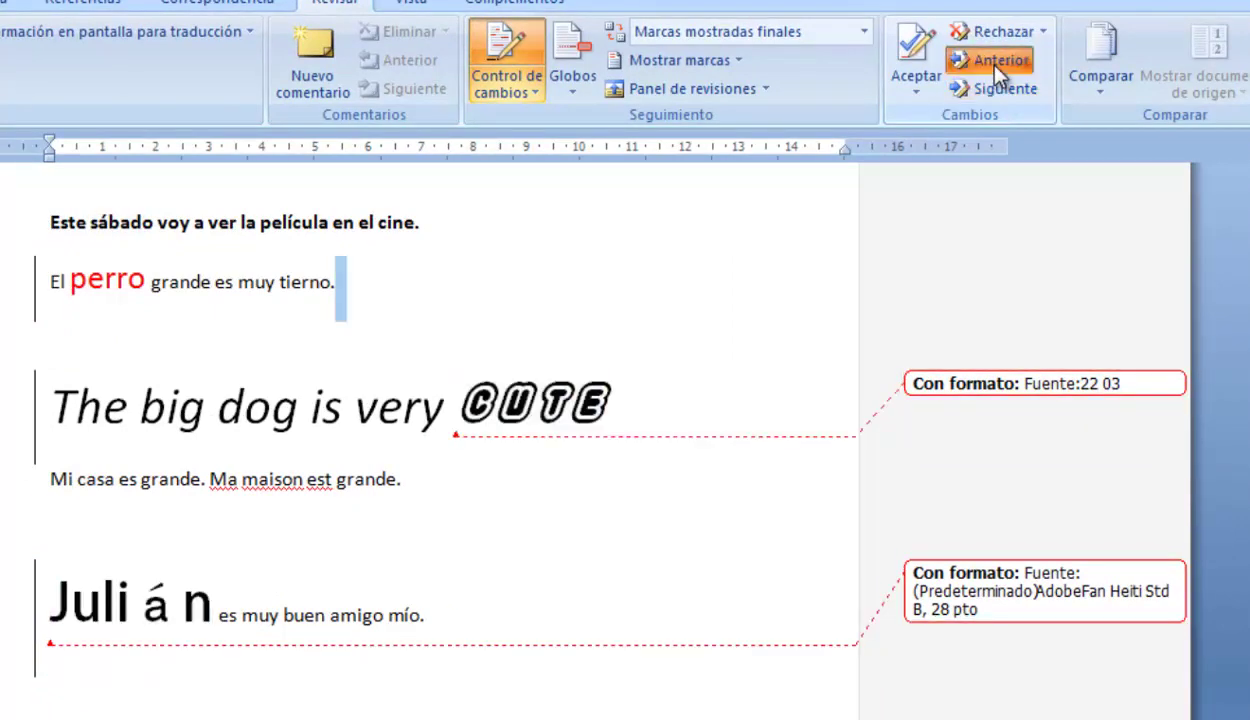
left_click(995, 62)
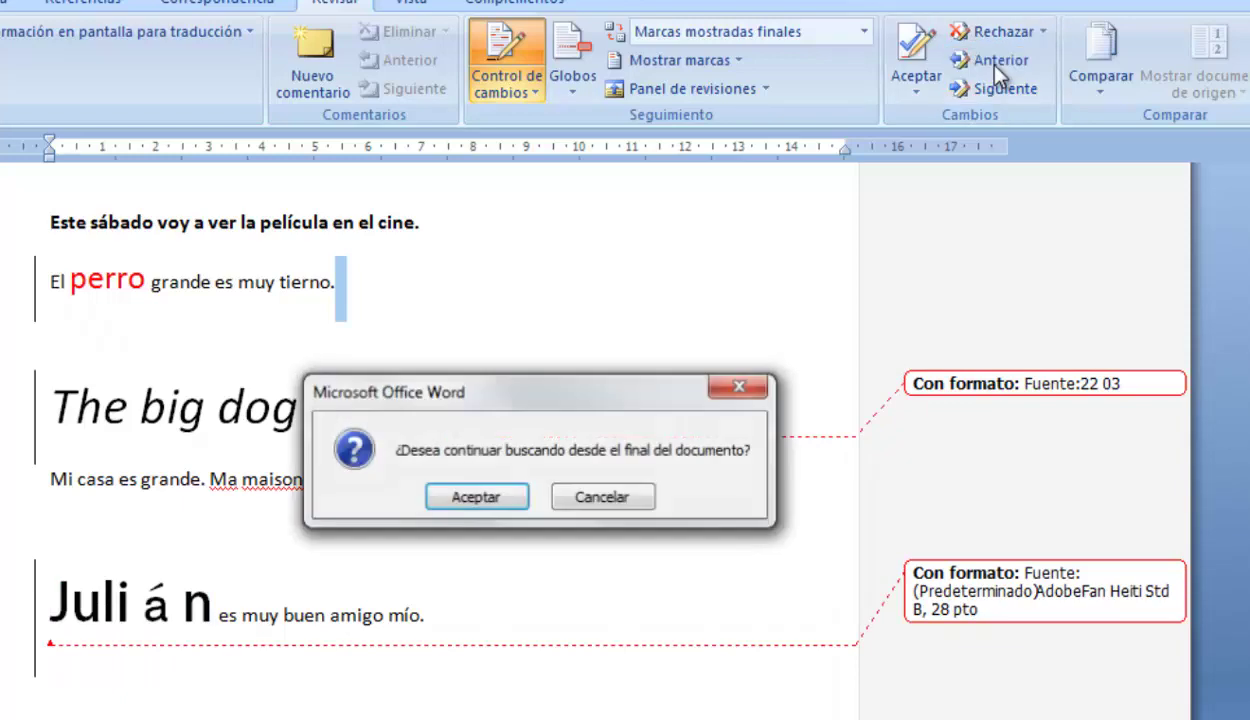
left_click(476, 497)
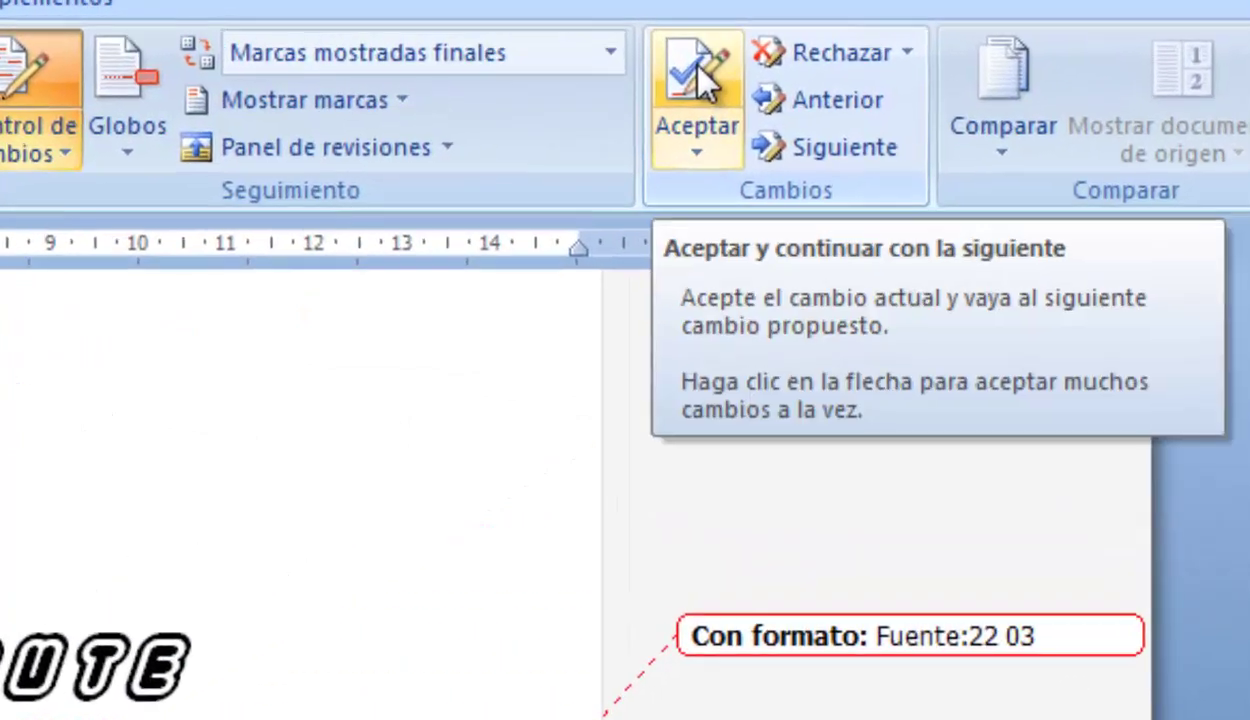
left_click(682, 156)
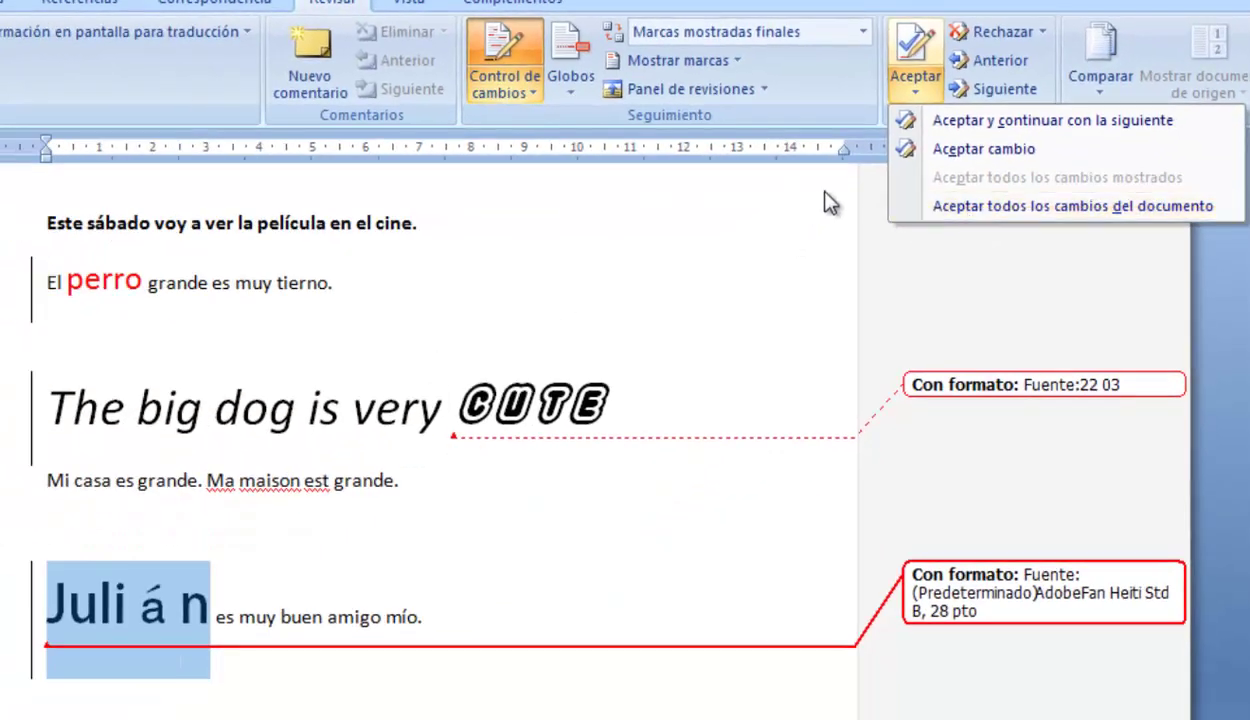
- Accept the current change, then accept all remaining changes, and click into the text to deselect
left_click(960, 206)
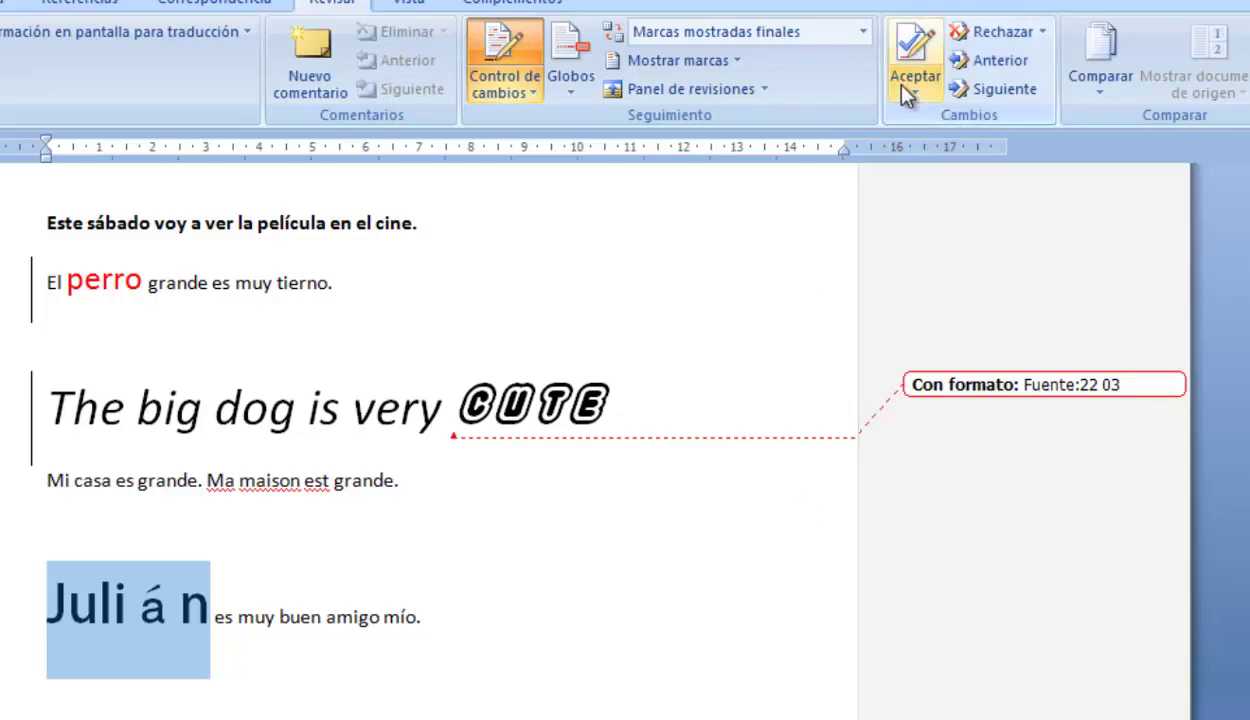
left_click(912, 88)
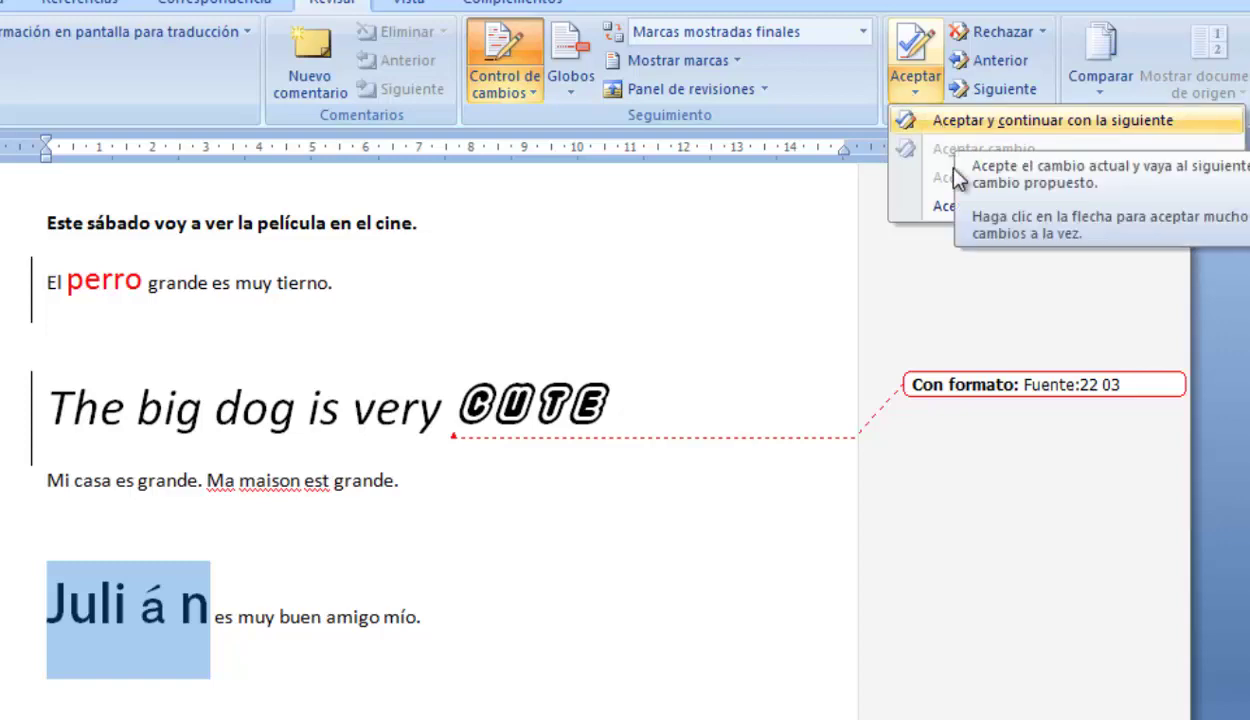
left_click(955, 207)
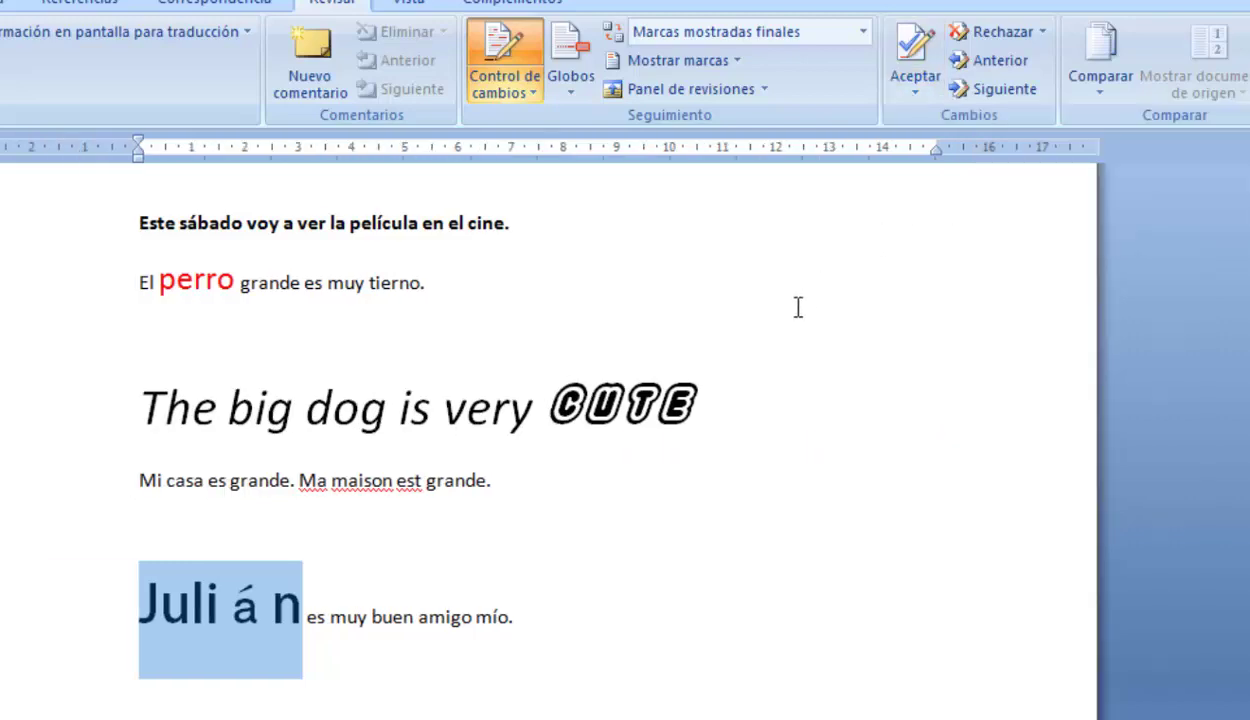
left_click(840, 422)
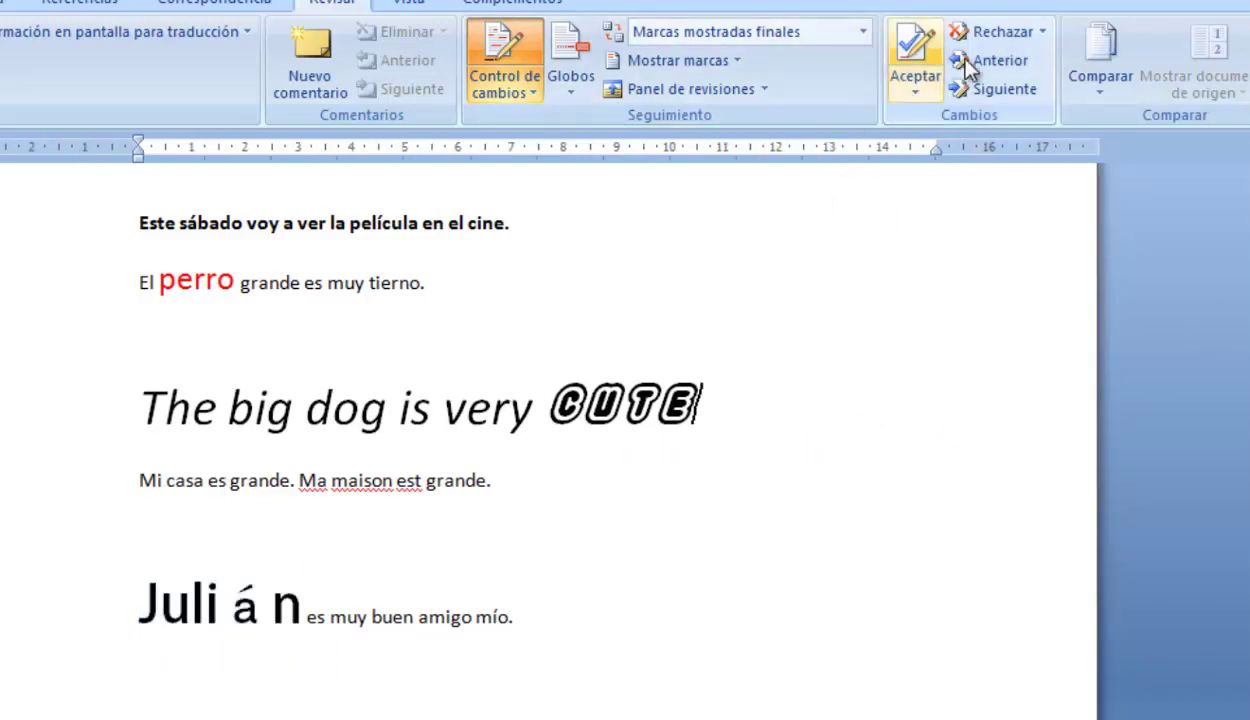
- Switch the display through Original, Marcas mostradas finales, Final and Marcas mostradas originales
left_click(864, 33)
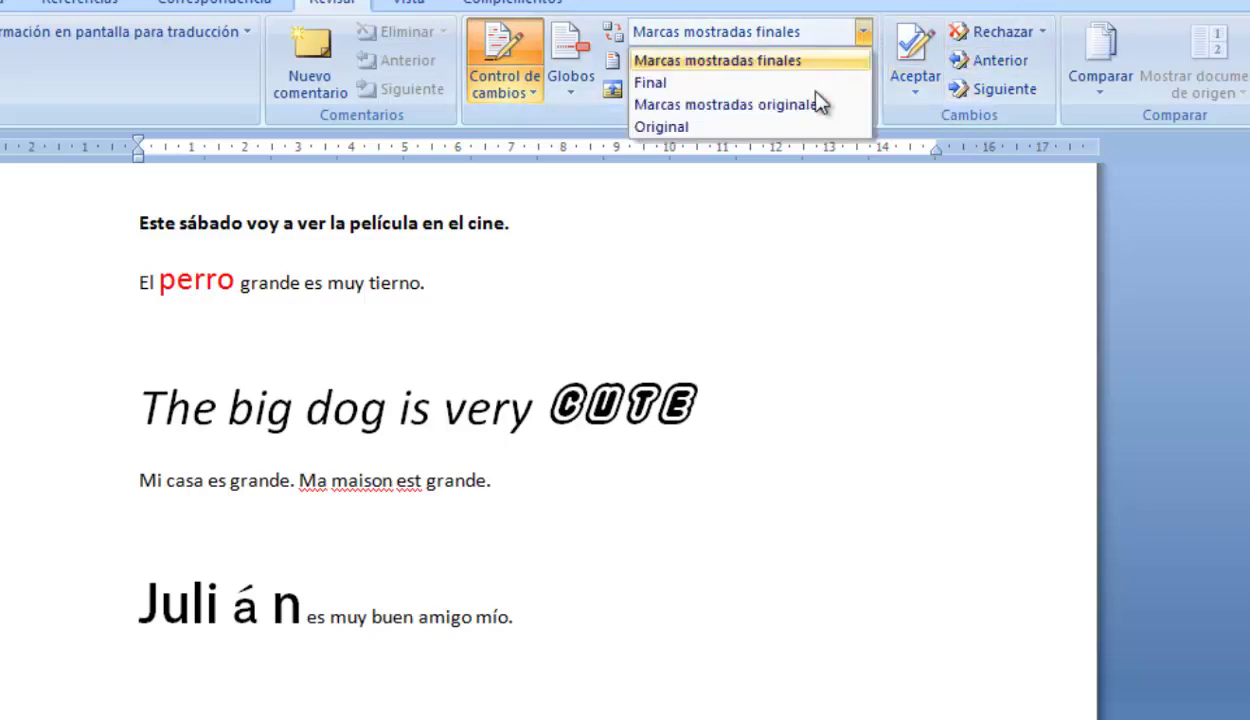
left_click(732, 124)
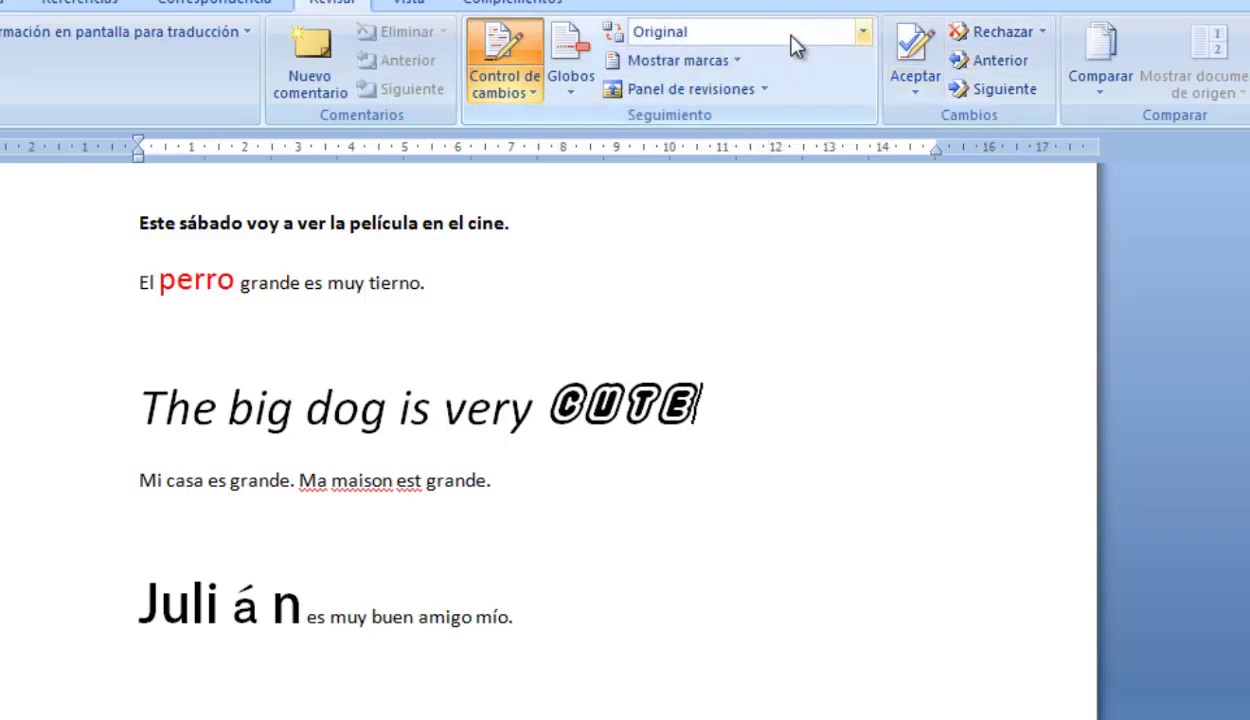
left_click(570, 62)
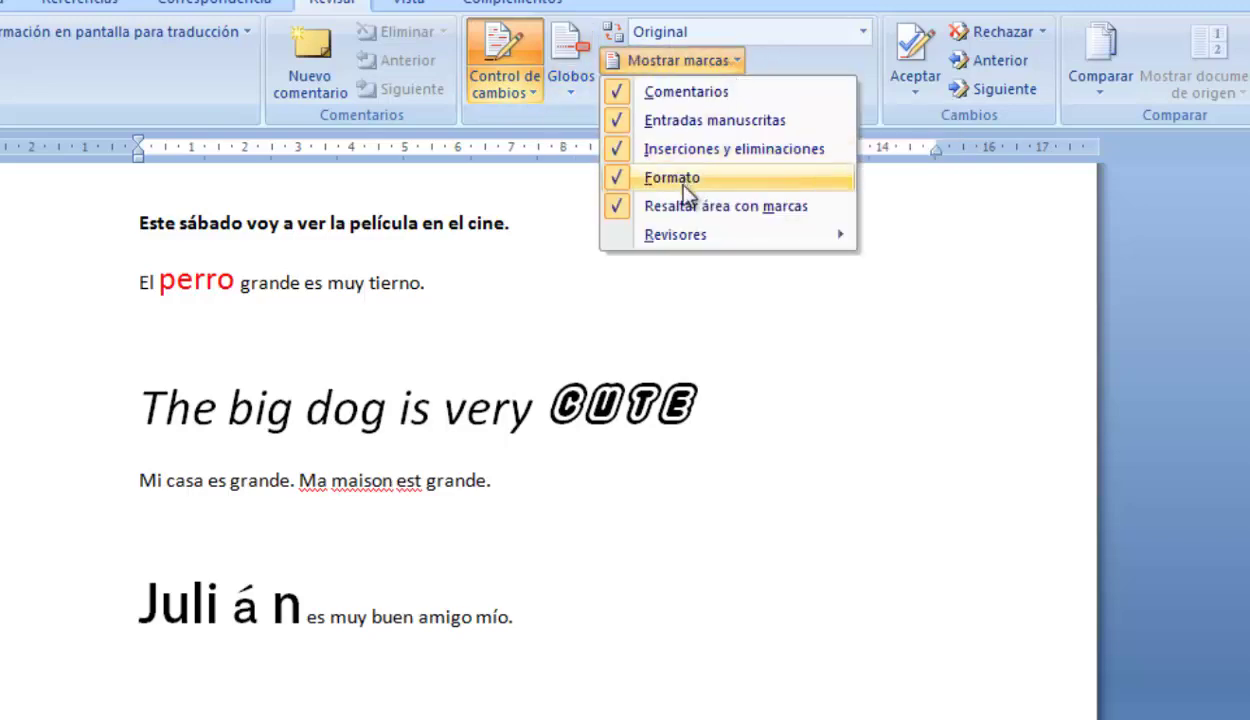
left_click(863, 34)
left_click(750, 60)
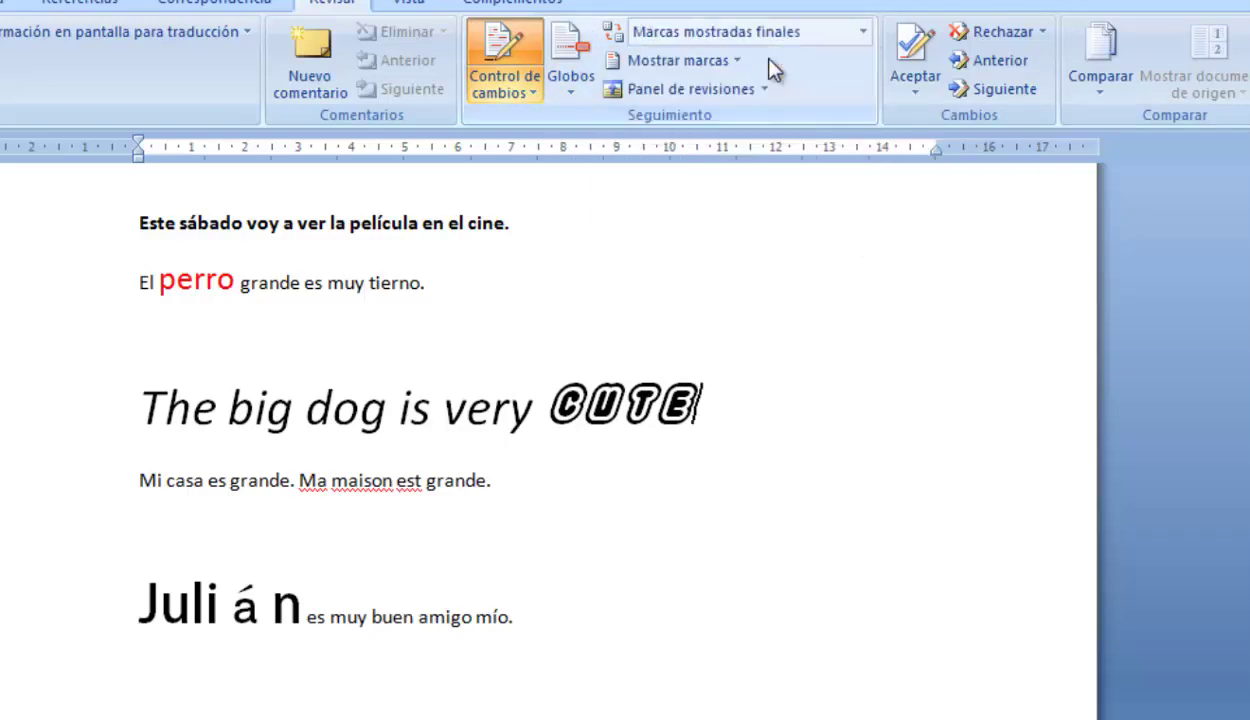
left_click(860, 33)
left_click(777, 82)
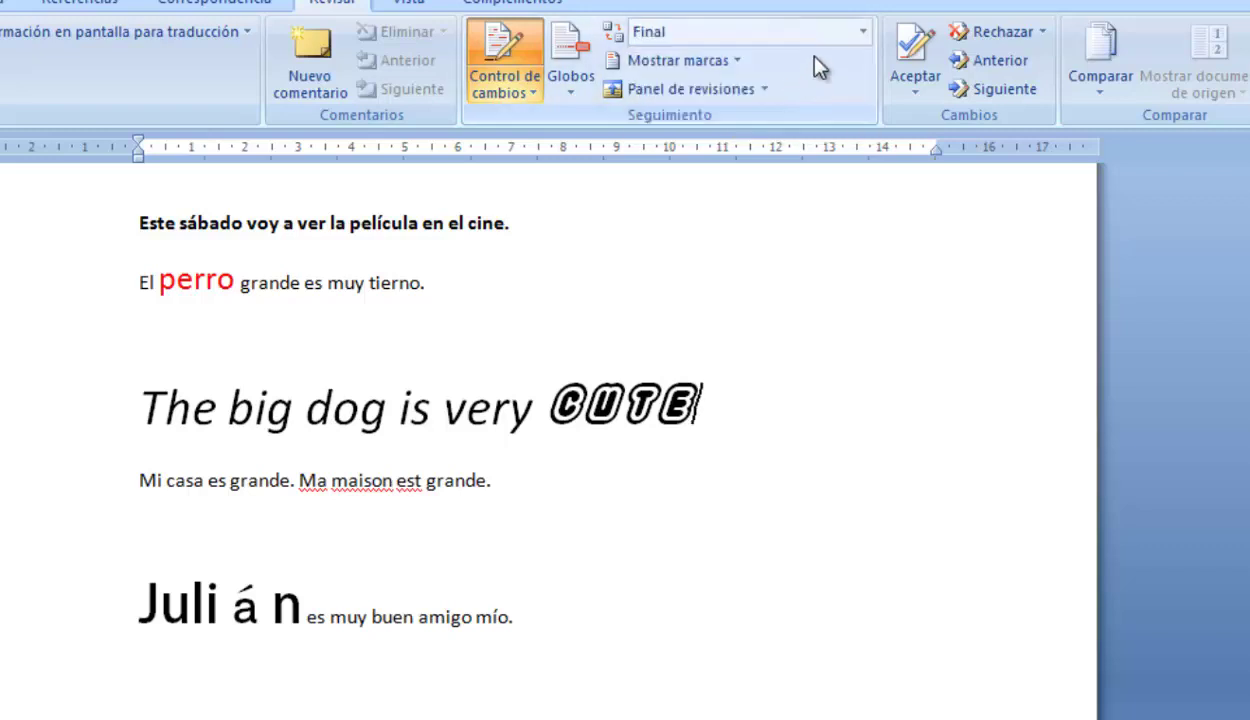
left_click(860, 33)
left_click(797, 110)
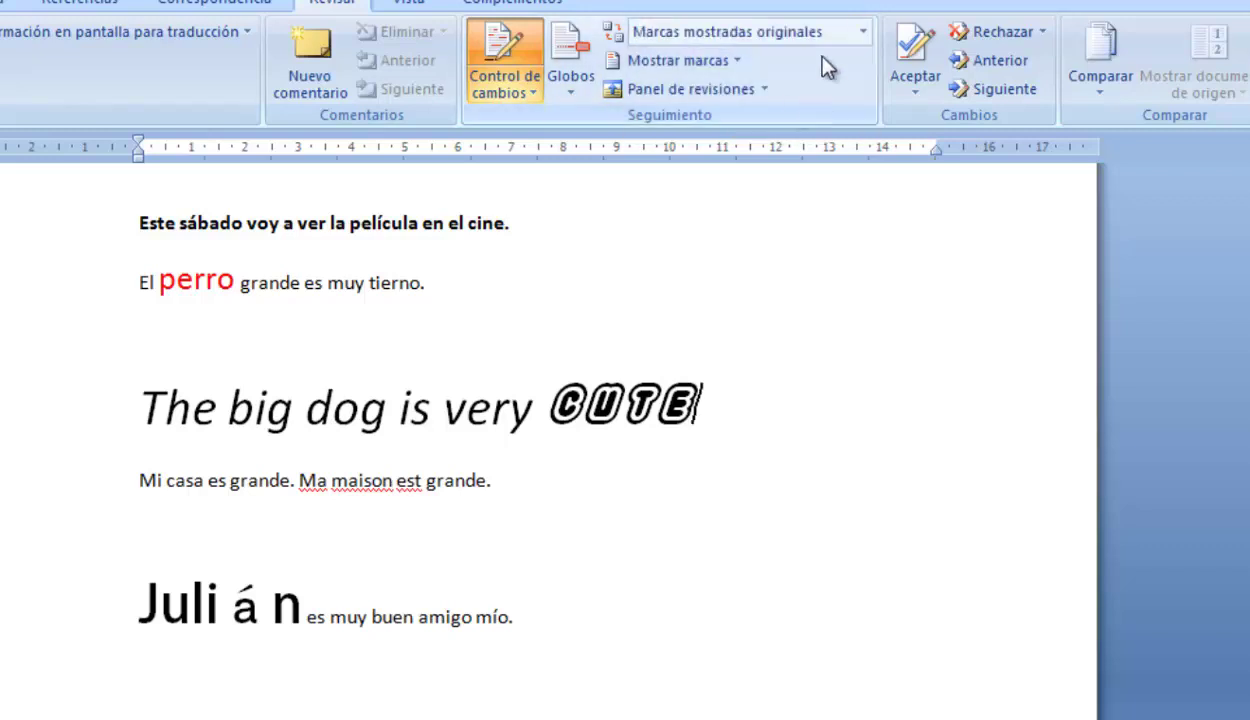
left_click(860, 33)
- Switch the review display to Original and start comparing two document versions
left_click(740, 128)
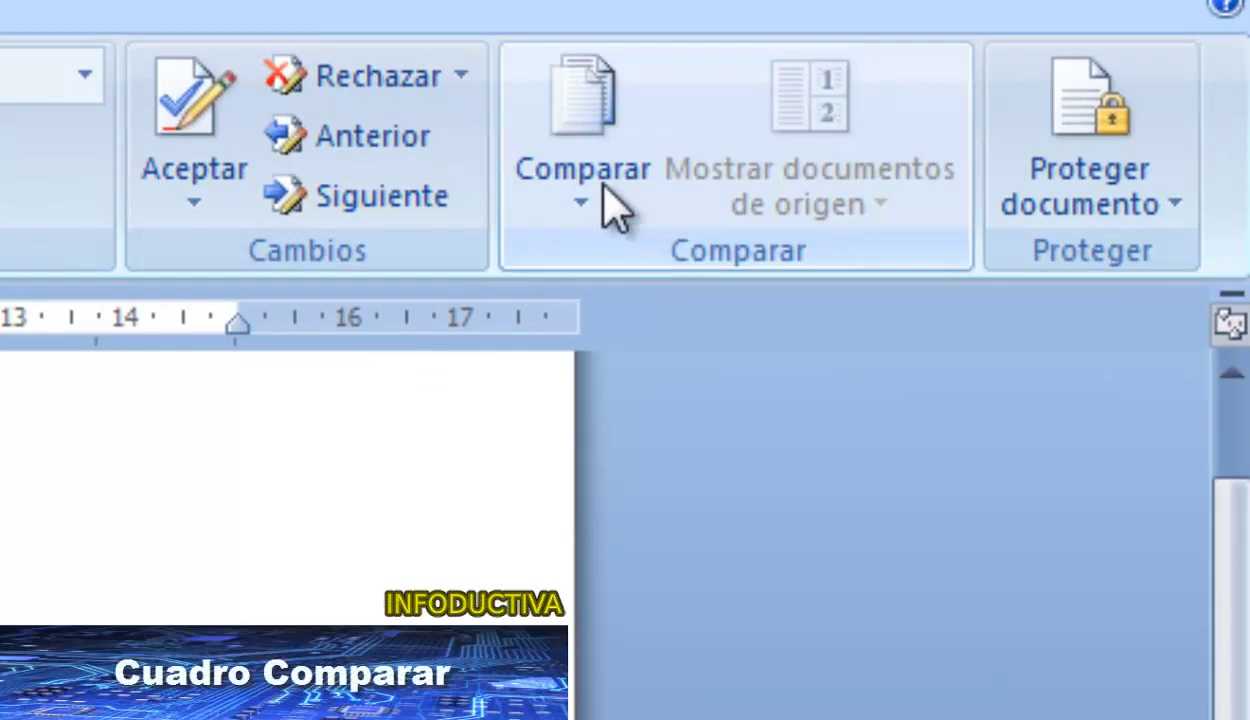
left_click(590, 145)
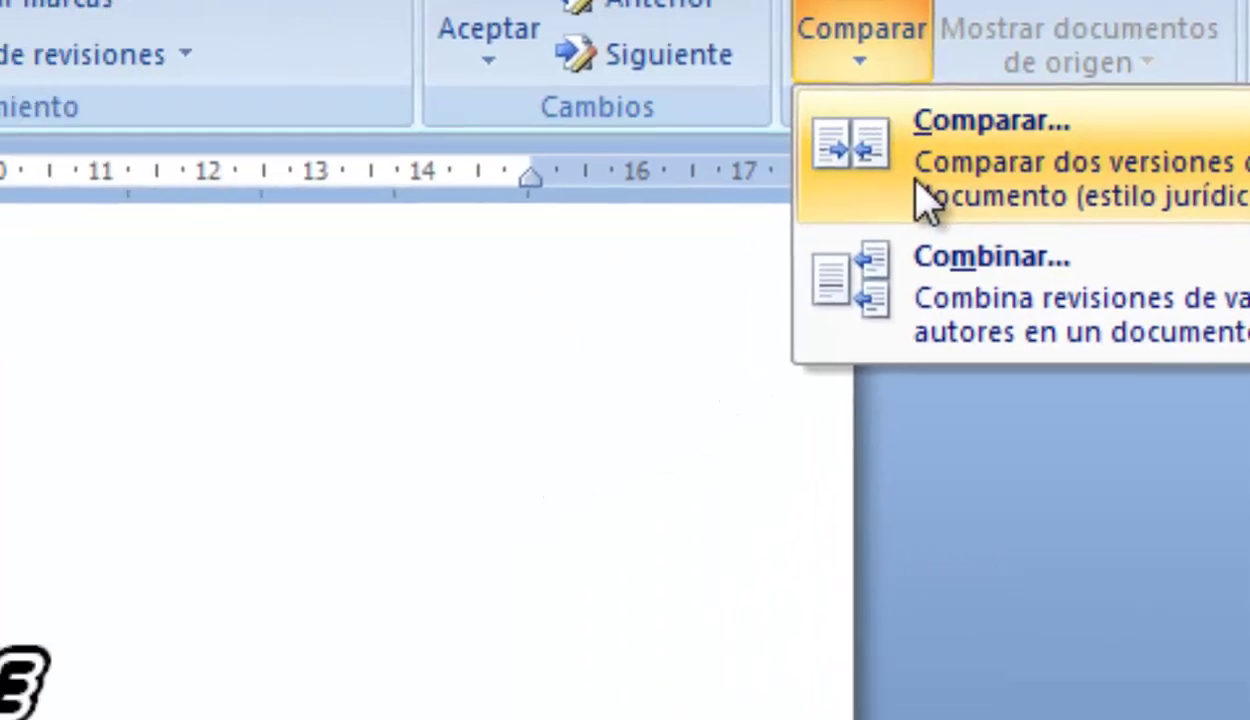
left_click(645, 345)
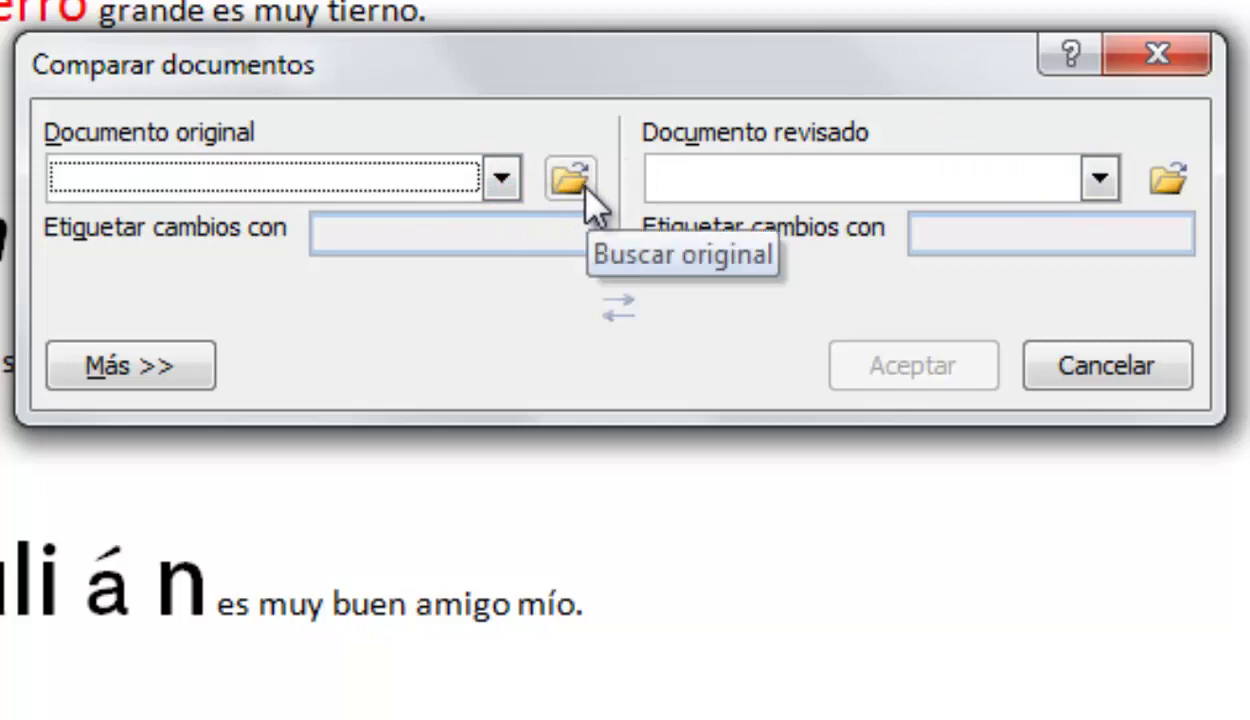
- Browse the original and revised file lists, cancel the comparison, and reopen the Comparar choices
left_click(497, 183)
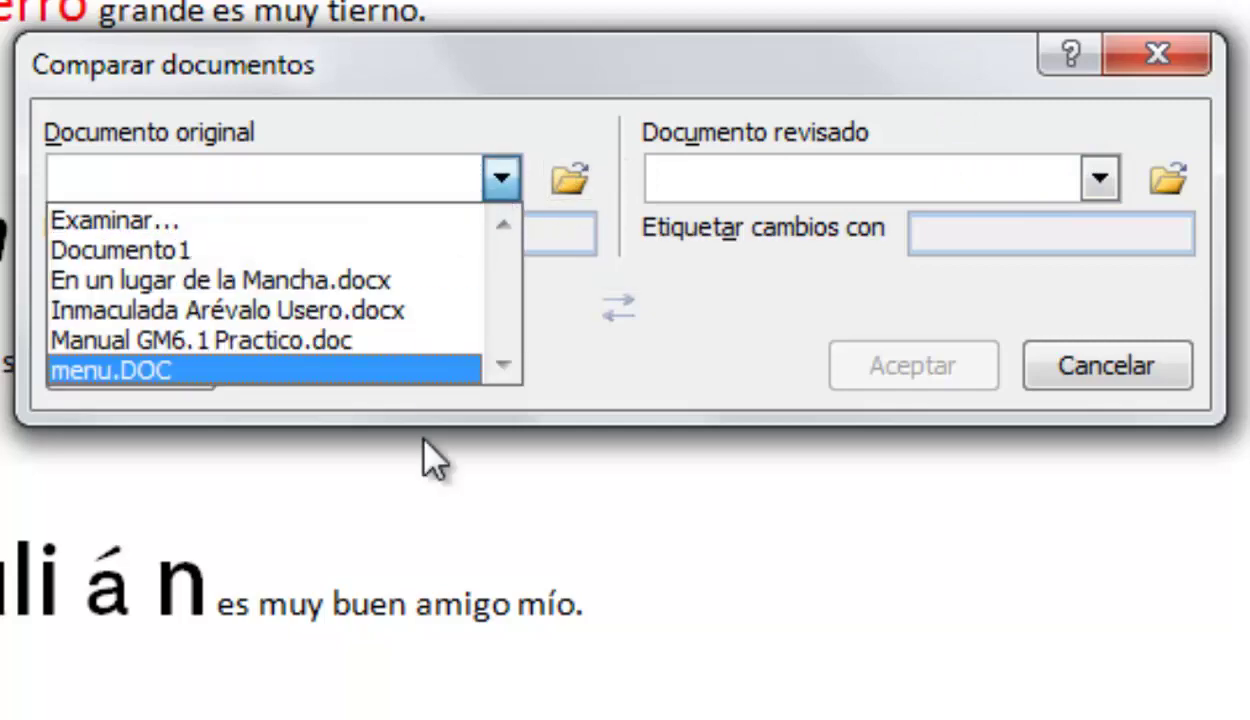
left_click(1099, 178)
left_click(1099, 178)
left_click(1098, 186)
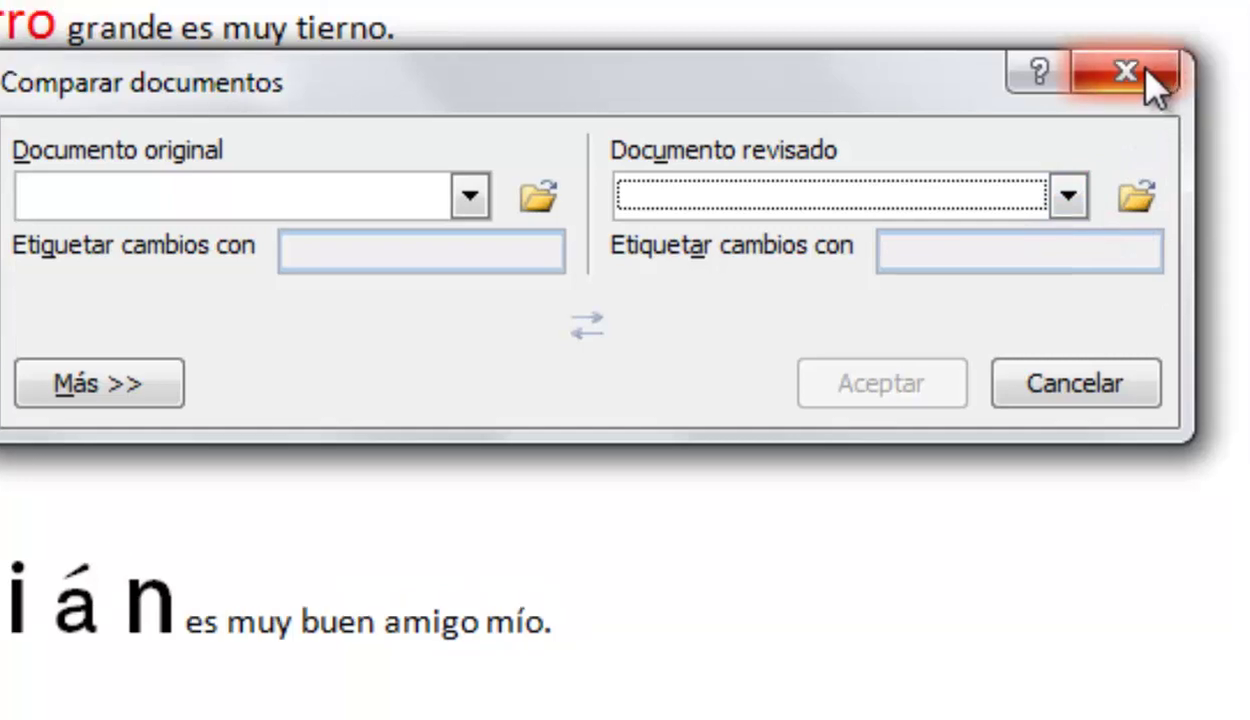
left_click(1148, 76)
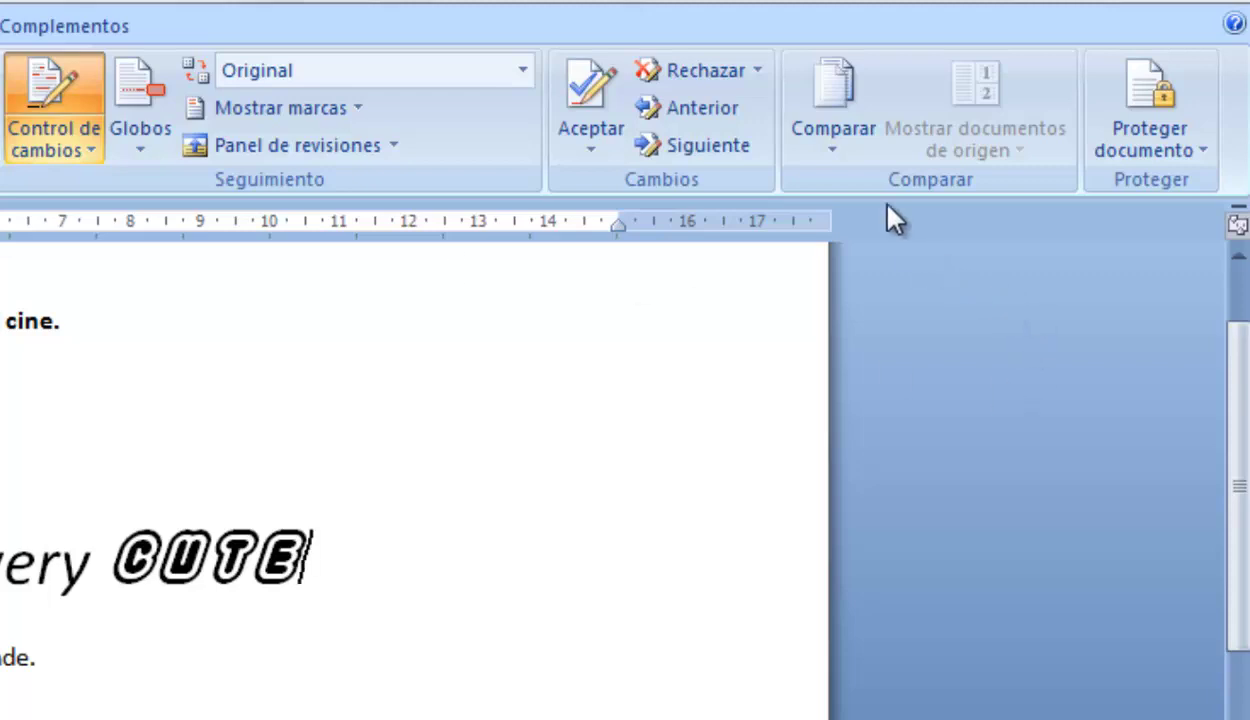
left_click(833, 140)
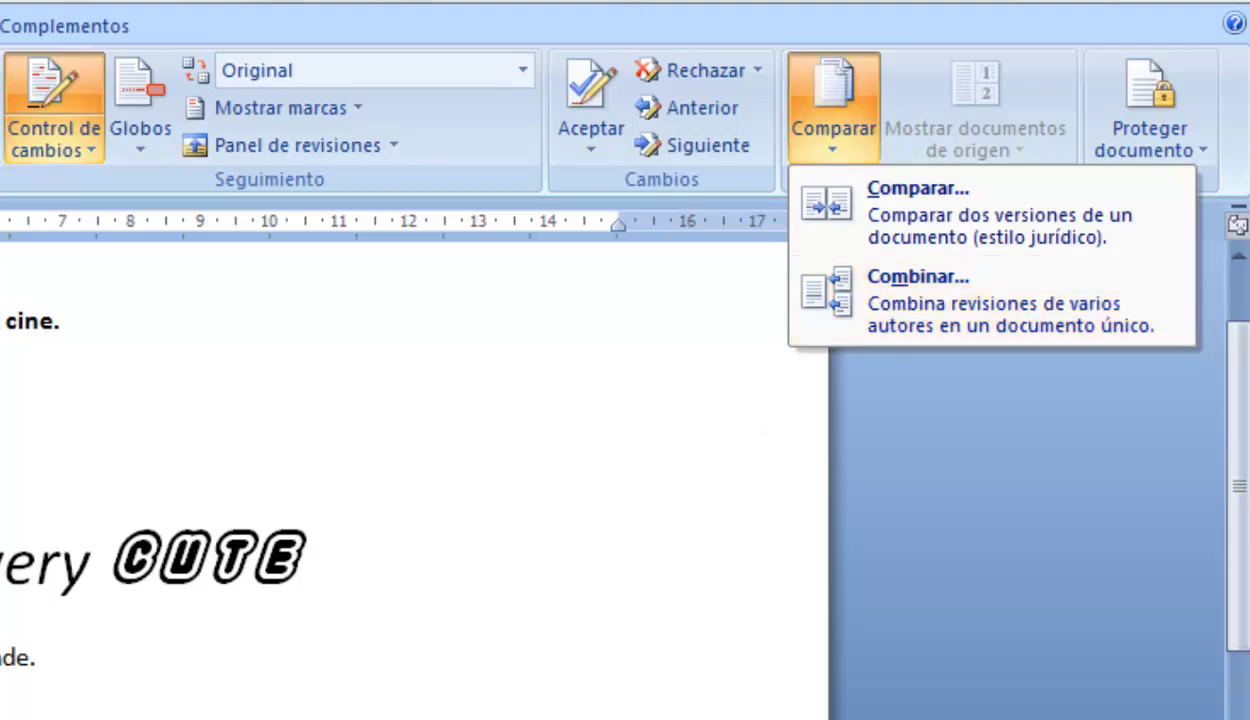
- Open the Combinar documents dialog and move it higher on screen
key("Escape")
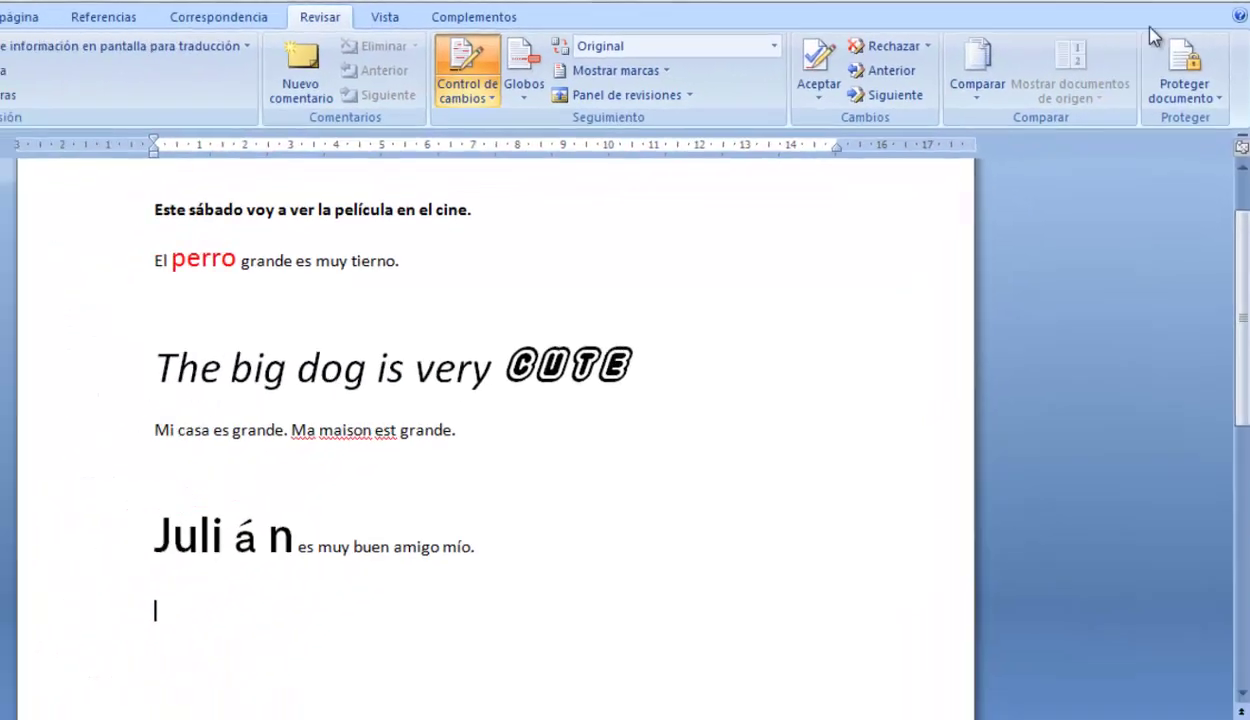
left_click(1000, 78)
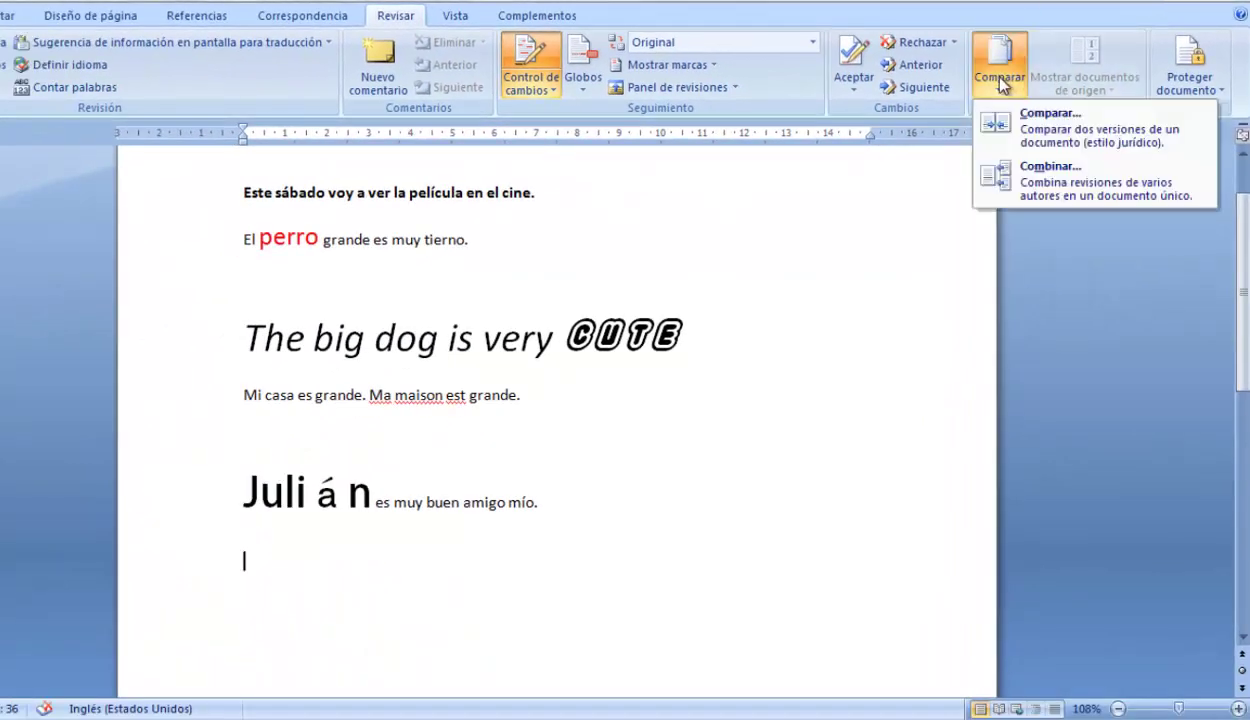
left_click(1008, 182)
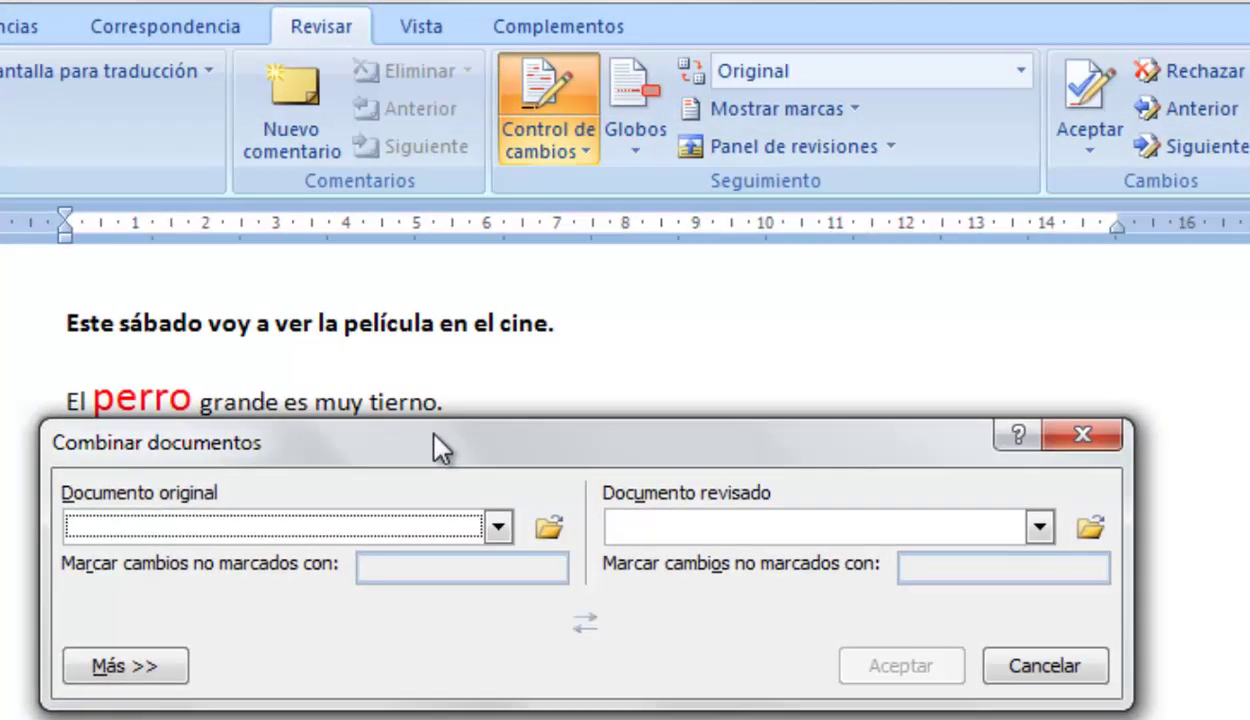
left_click_drag(471, 265, 640, 107)
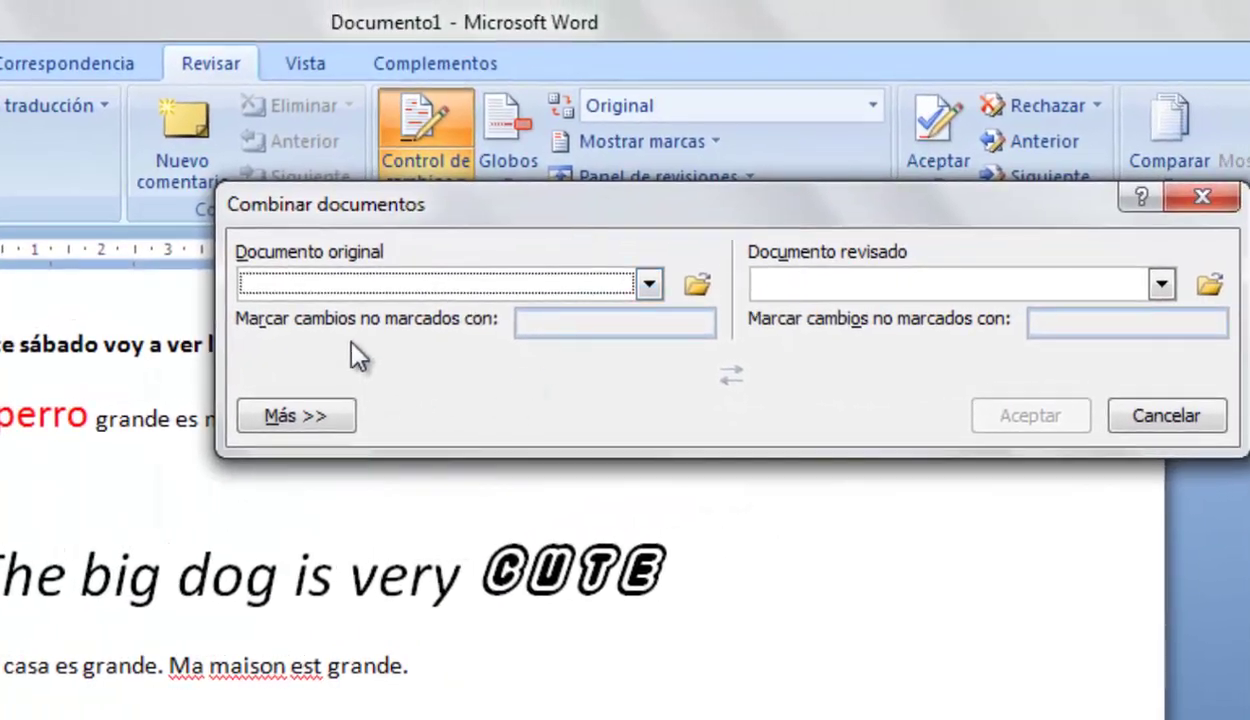
- Combine original Documento1 with revised En un lugar de la Mancha.docx, showing the Más settings
left_click(648, 284)
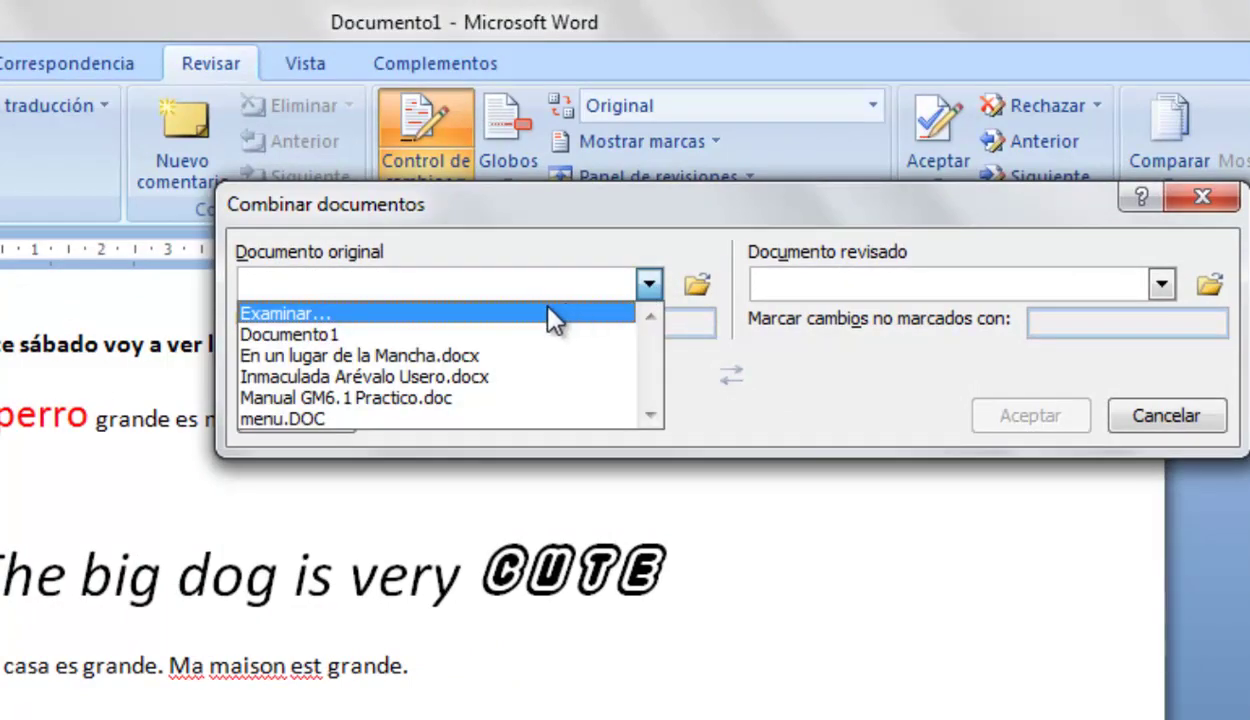
left_click(434, 356)
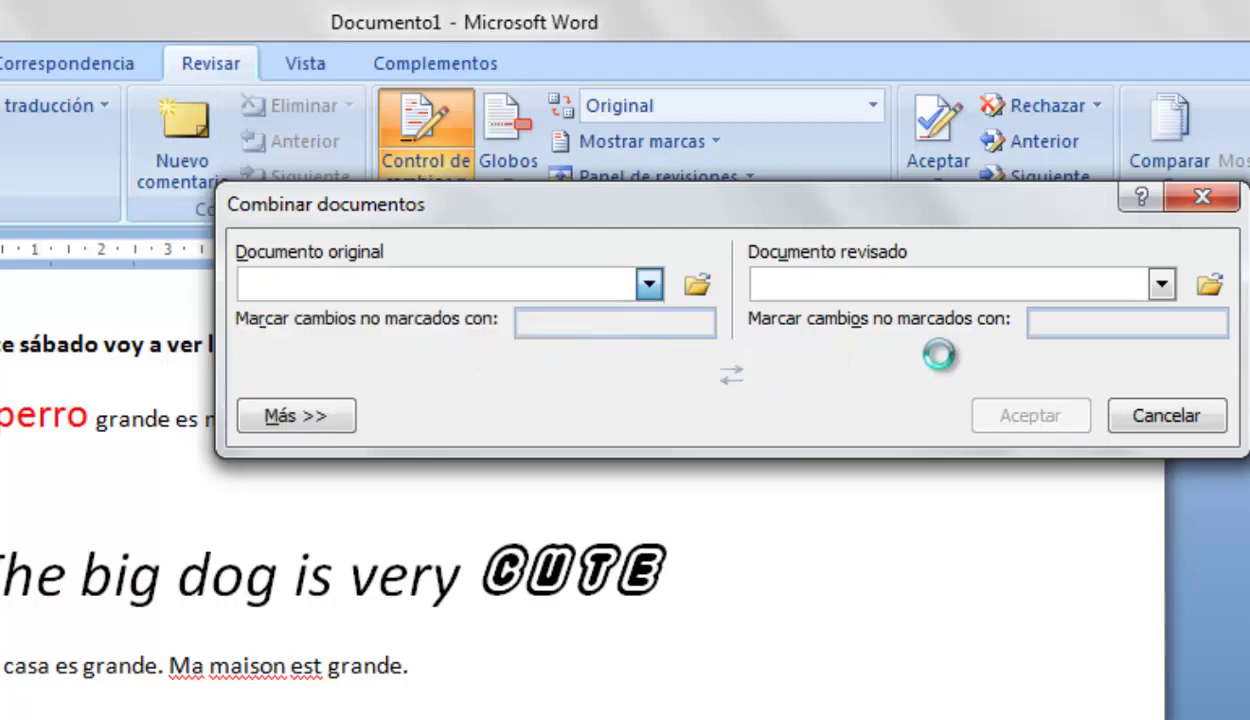
left_click(648, 284)
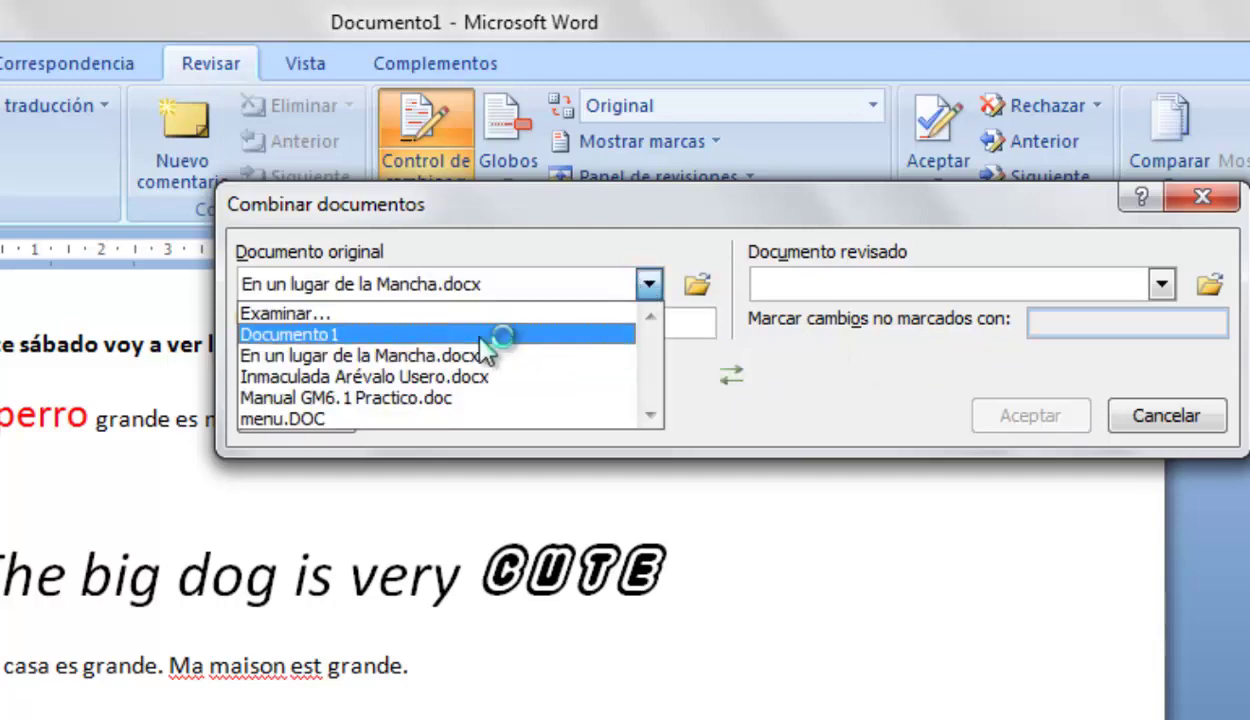
left_click(352, 334)
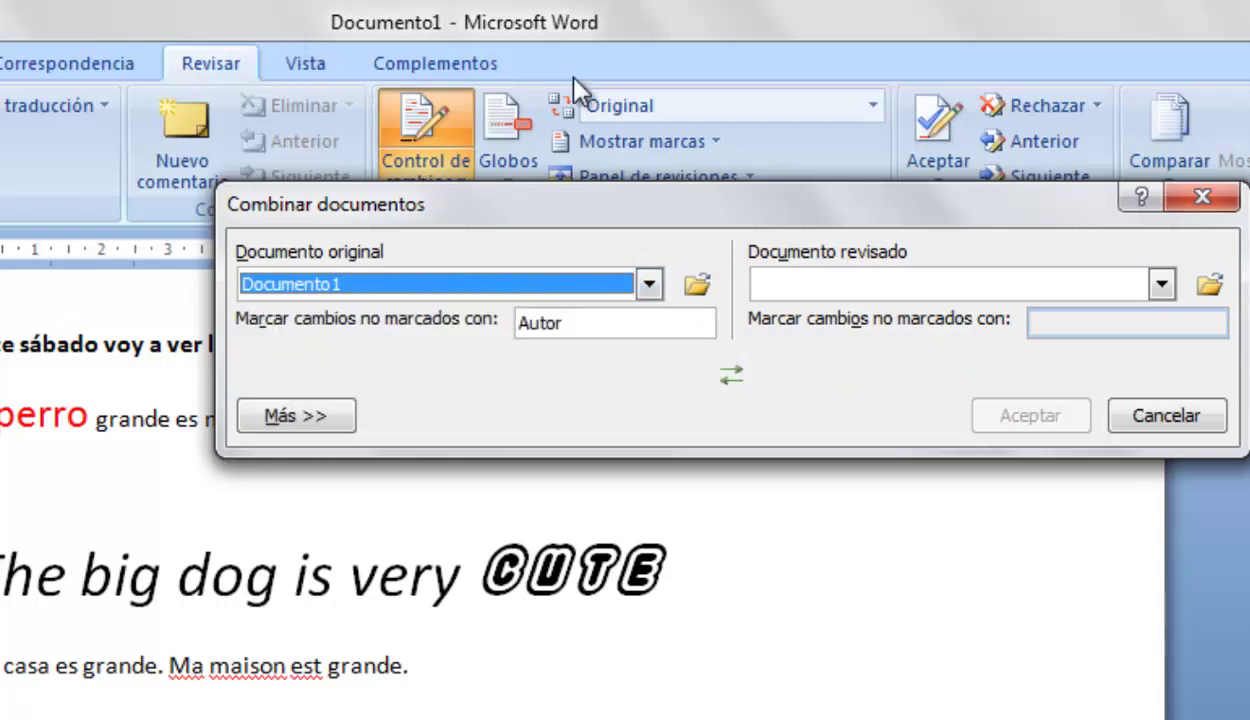
left_click(1161, 284)
left_click(935, 355)
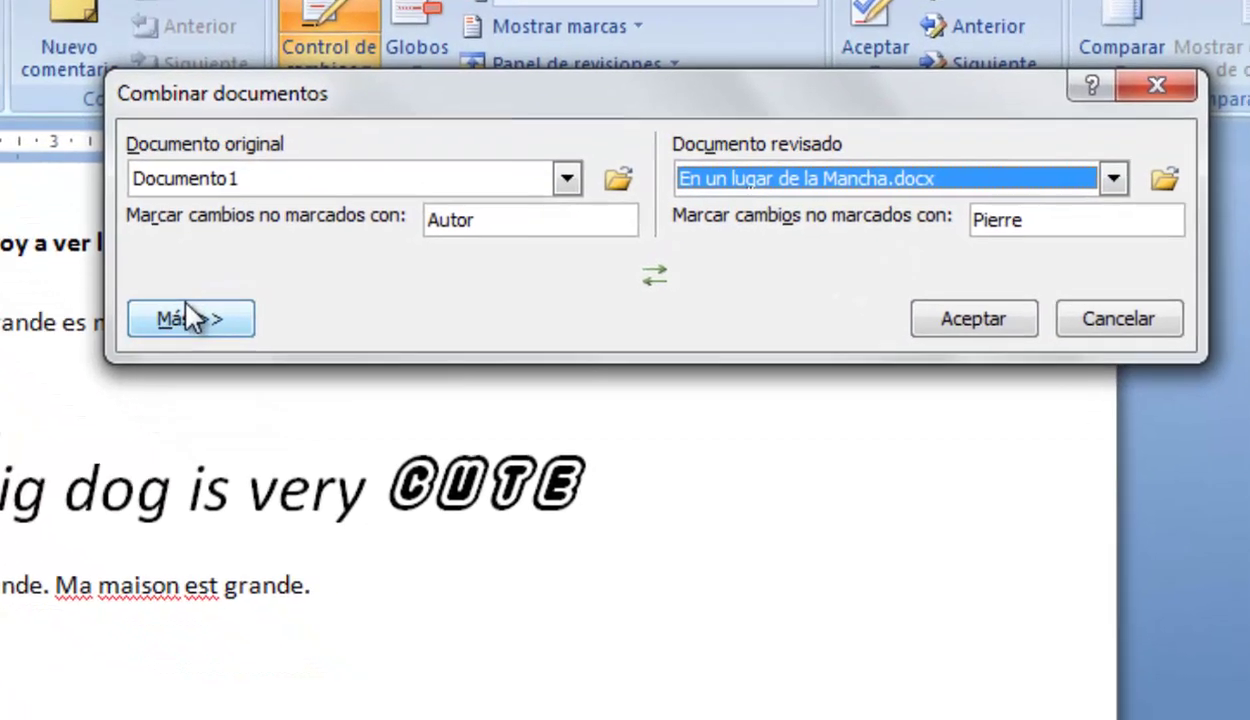
left_click(300, 414)
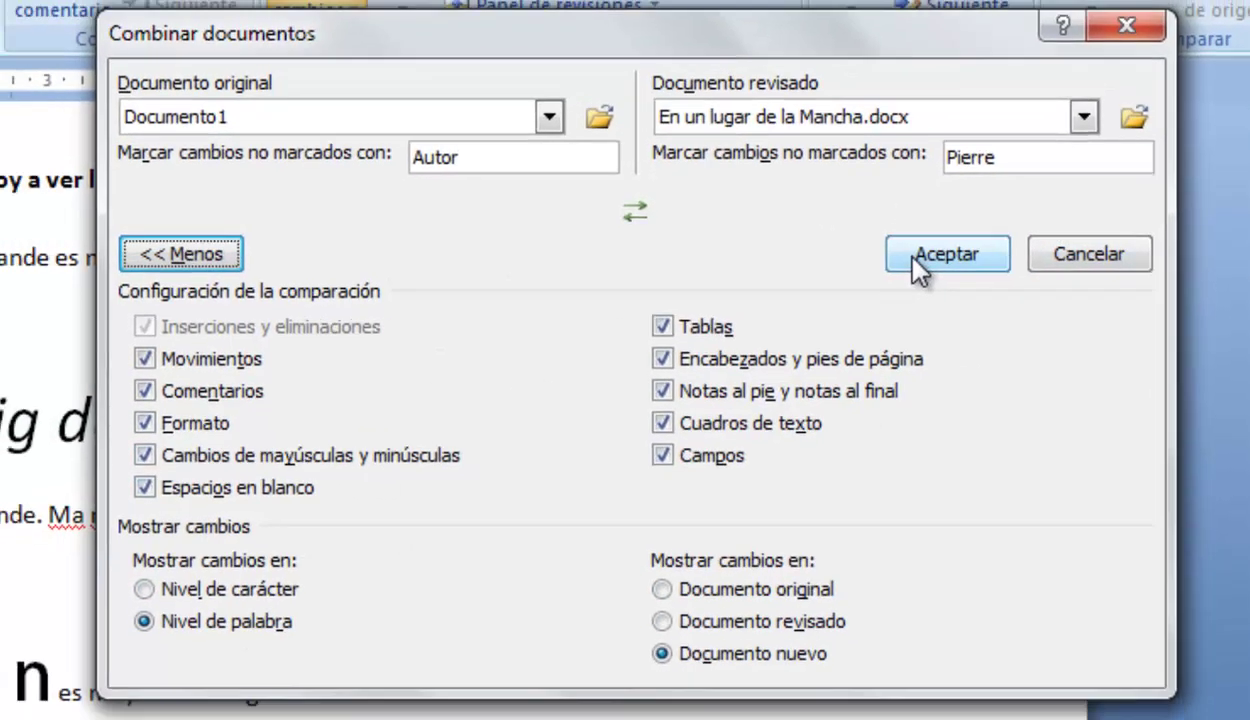
left_click(930, 256)
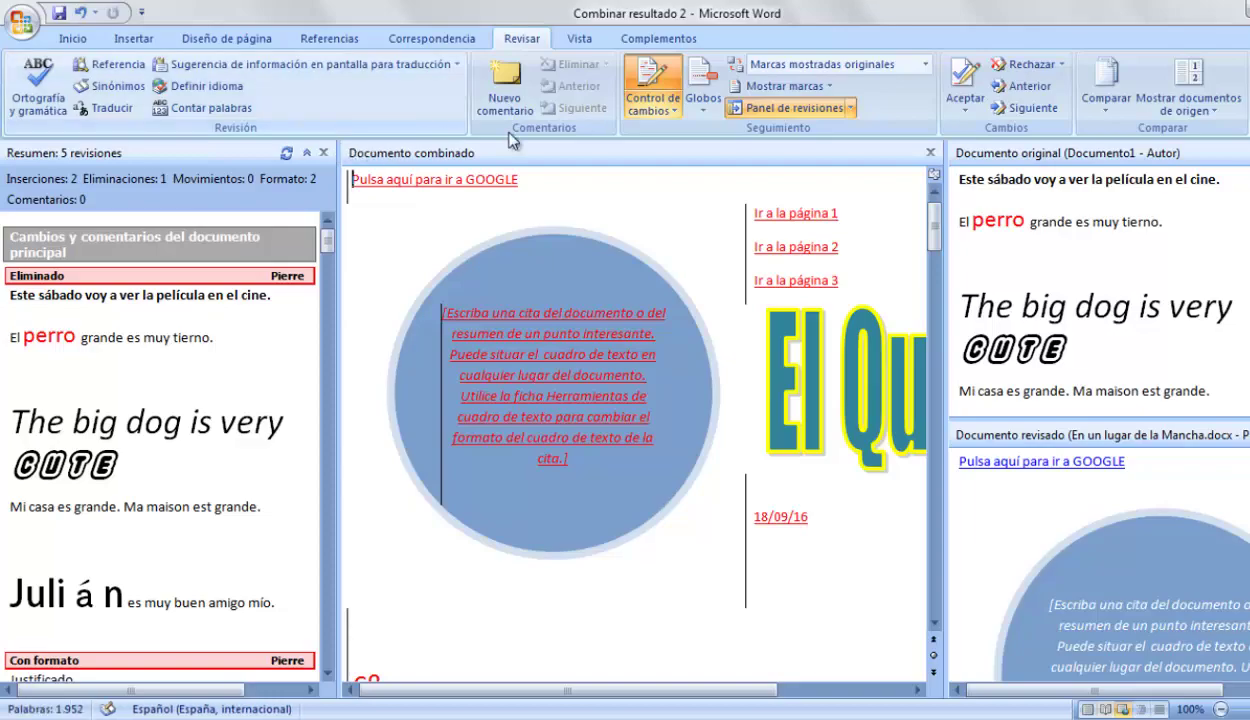
- Jump to the top of the combined result and close the Documento original and Documento revisado panes
left_click_drag(934, 224, 931, 408)
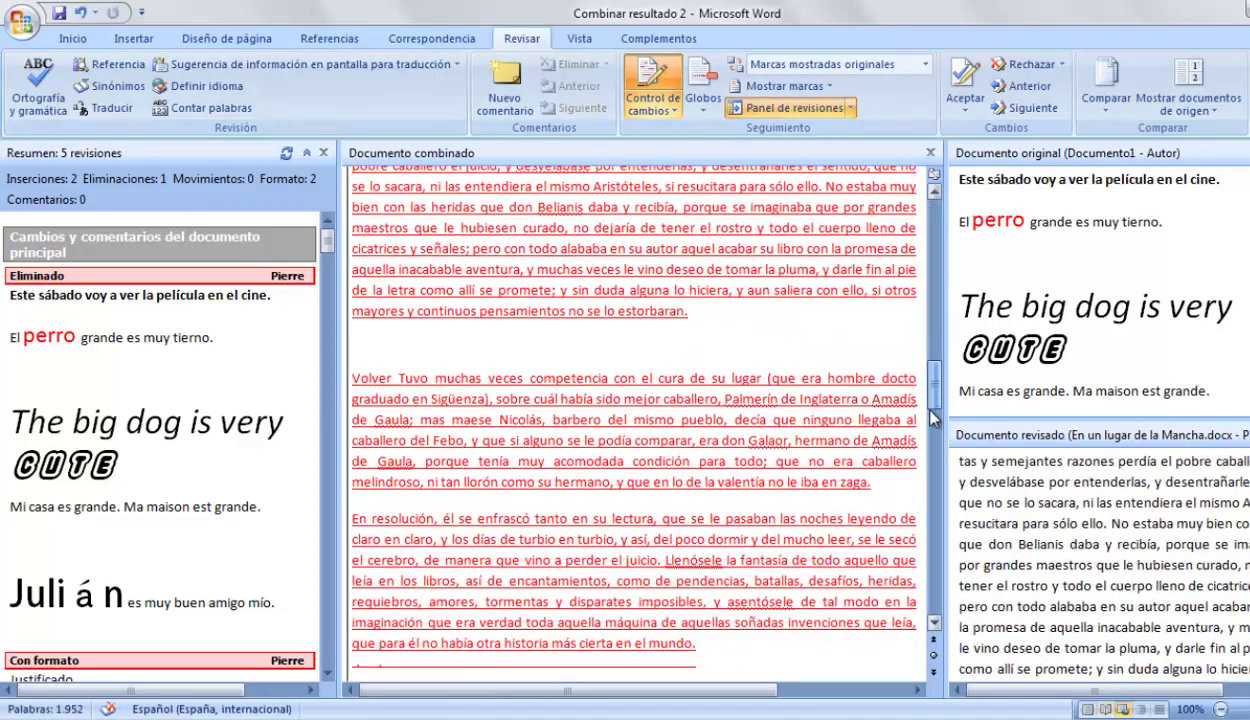
left_click_drag(928, 474, 940, 487)
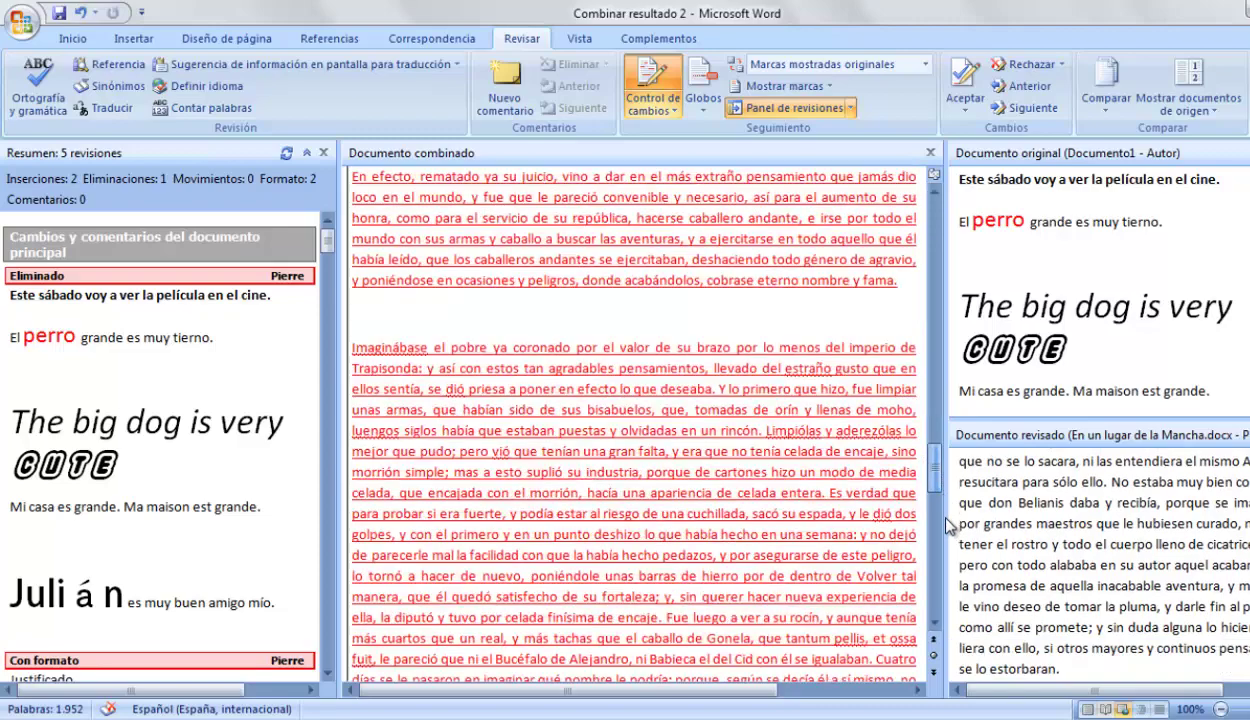
mouse_move(940, 610)
left_mouse_down()
mouse_move(938, 585)
mouse_move(937, 603)
left_mouse_up()
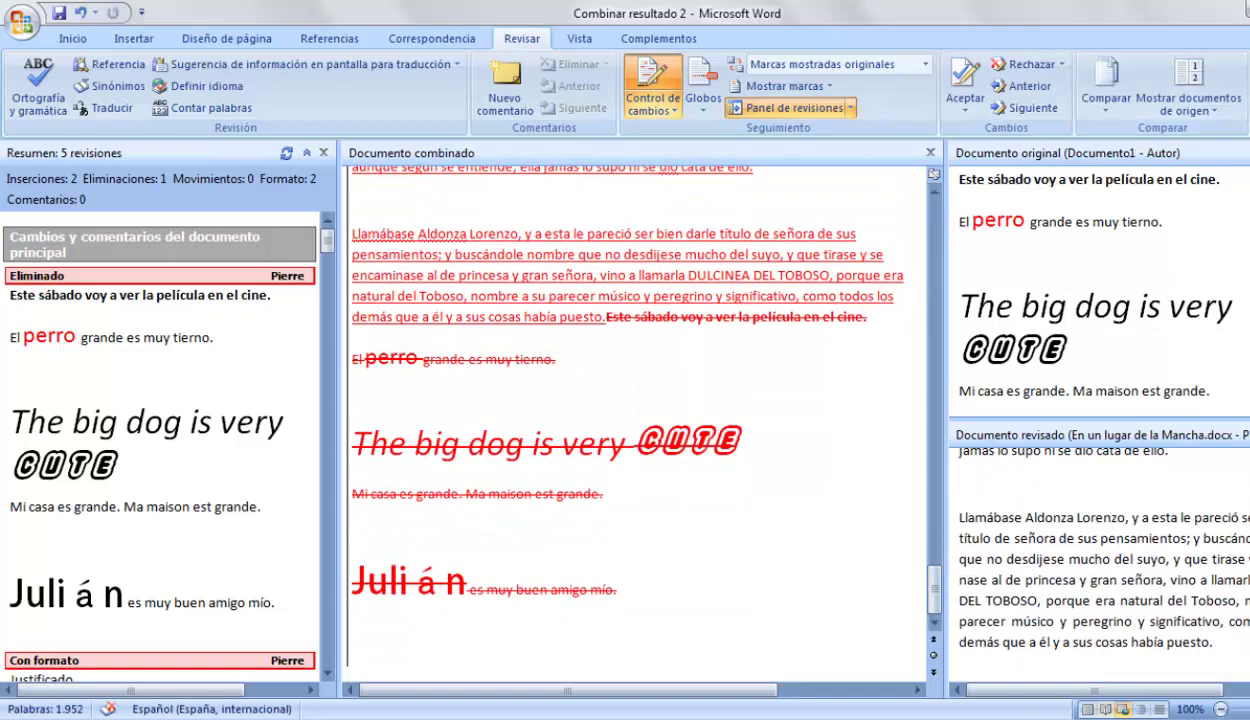
scroll(1100, 300, "up", 5)
scroll(1100, 290, "down", 3)
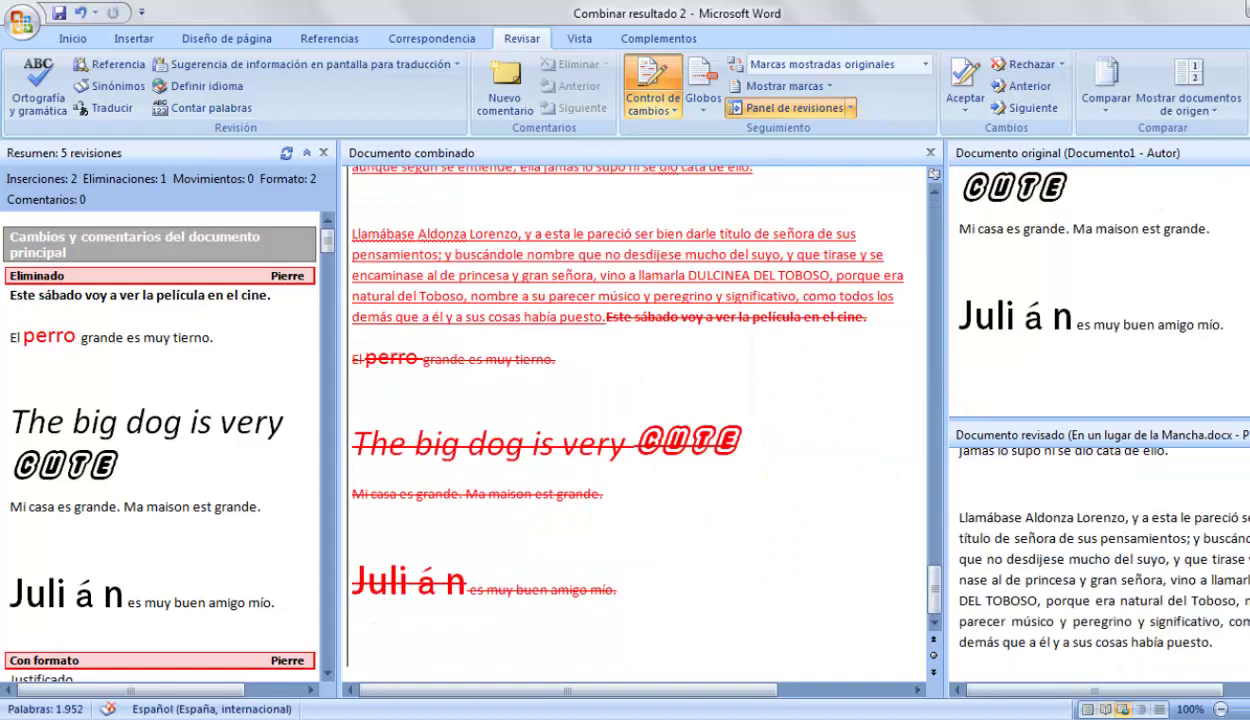
scroll(1165, 478, "up", 3)
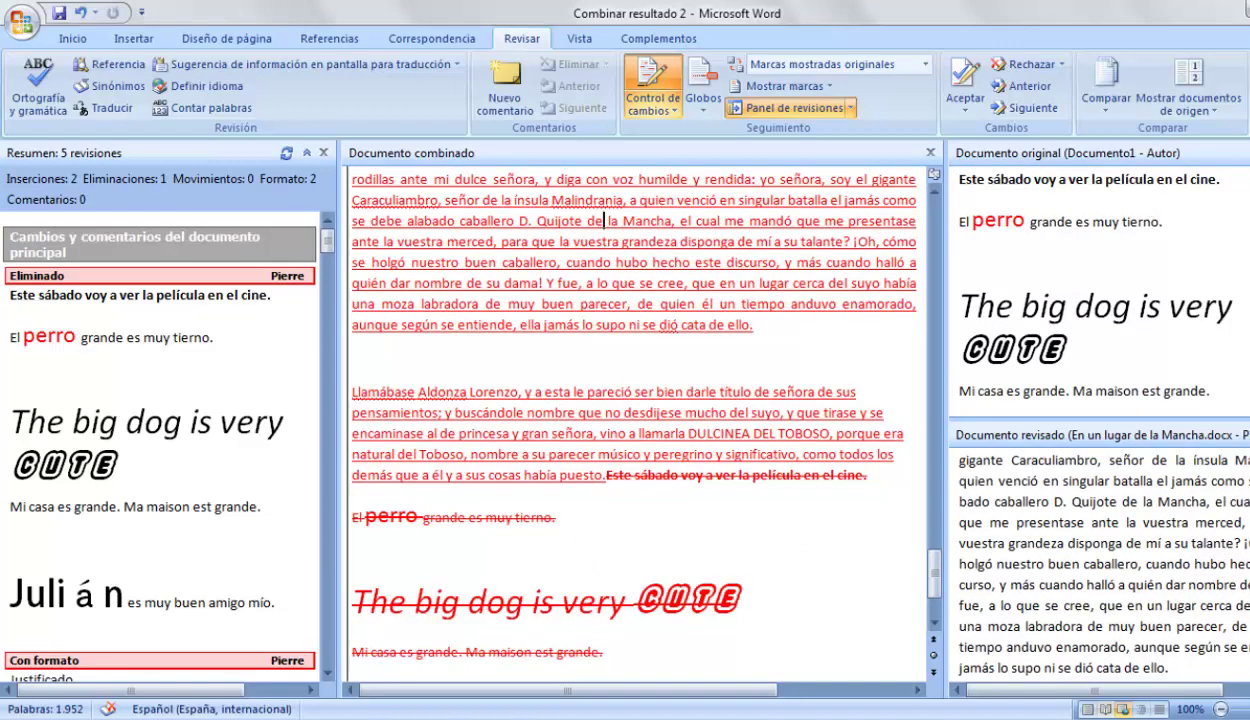
key("ctrl+Home")
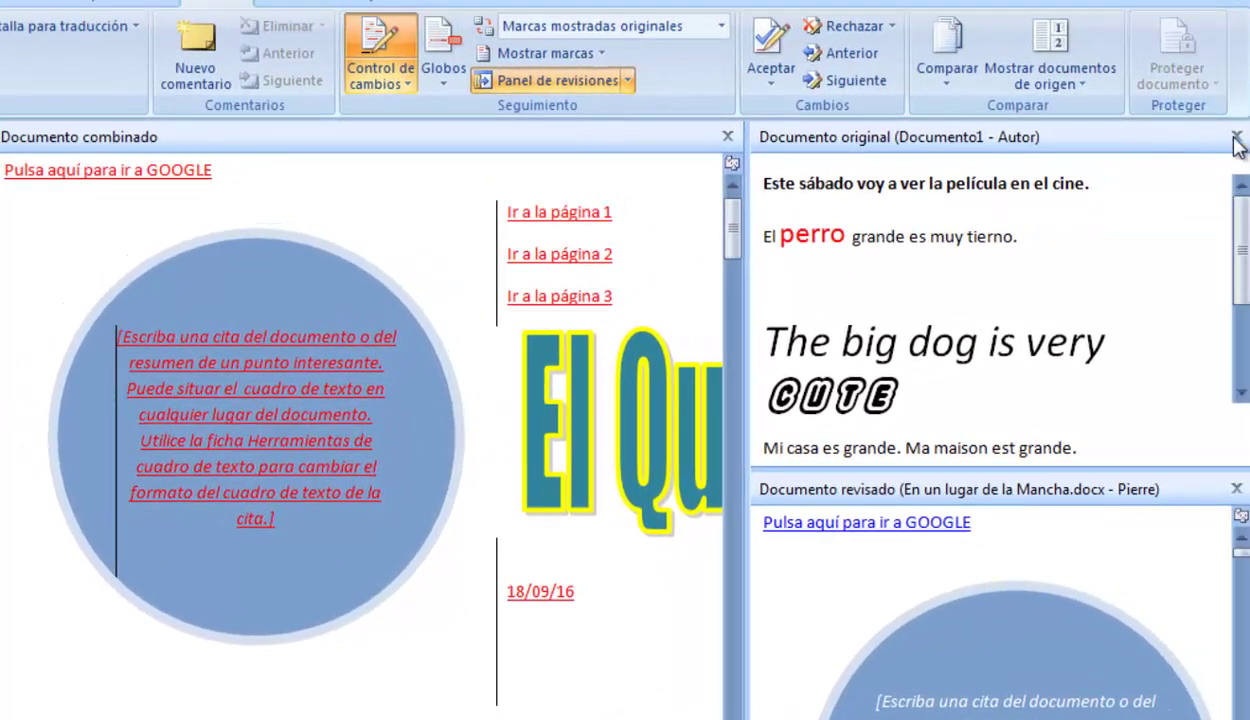
left_click(1237, 140)
left_click(1237, 140)
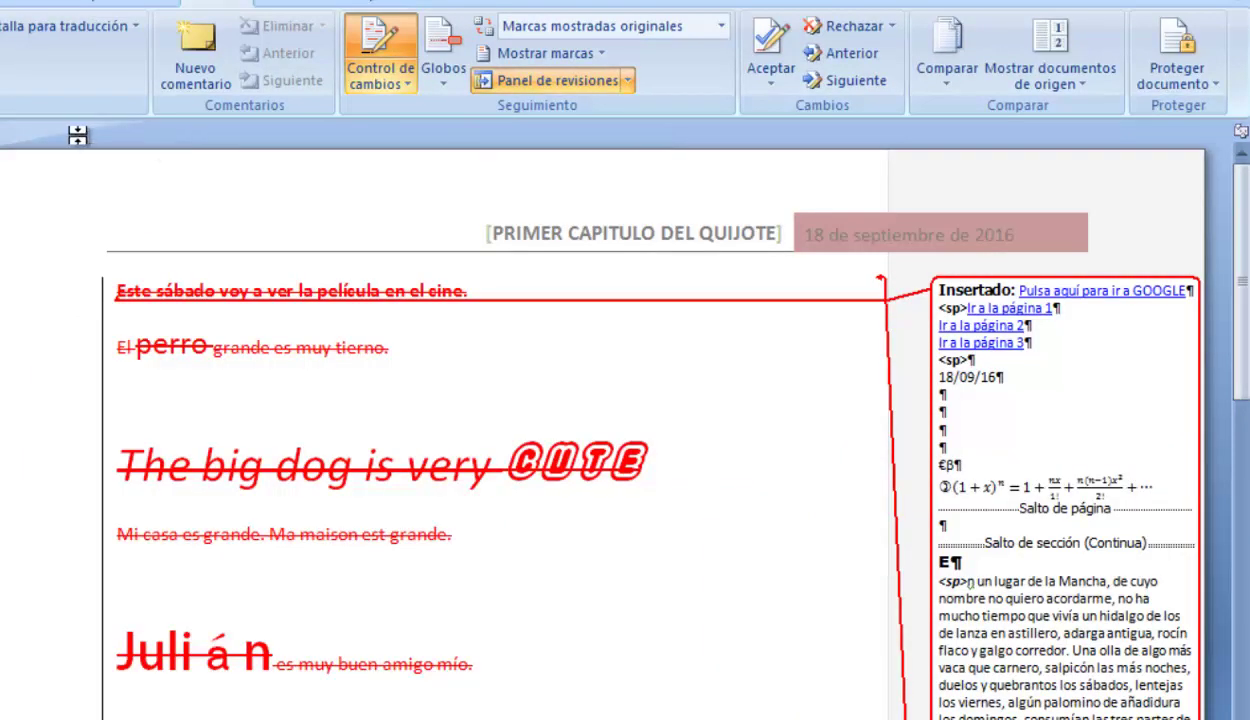
scroll(600, 430, "right", 3)
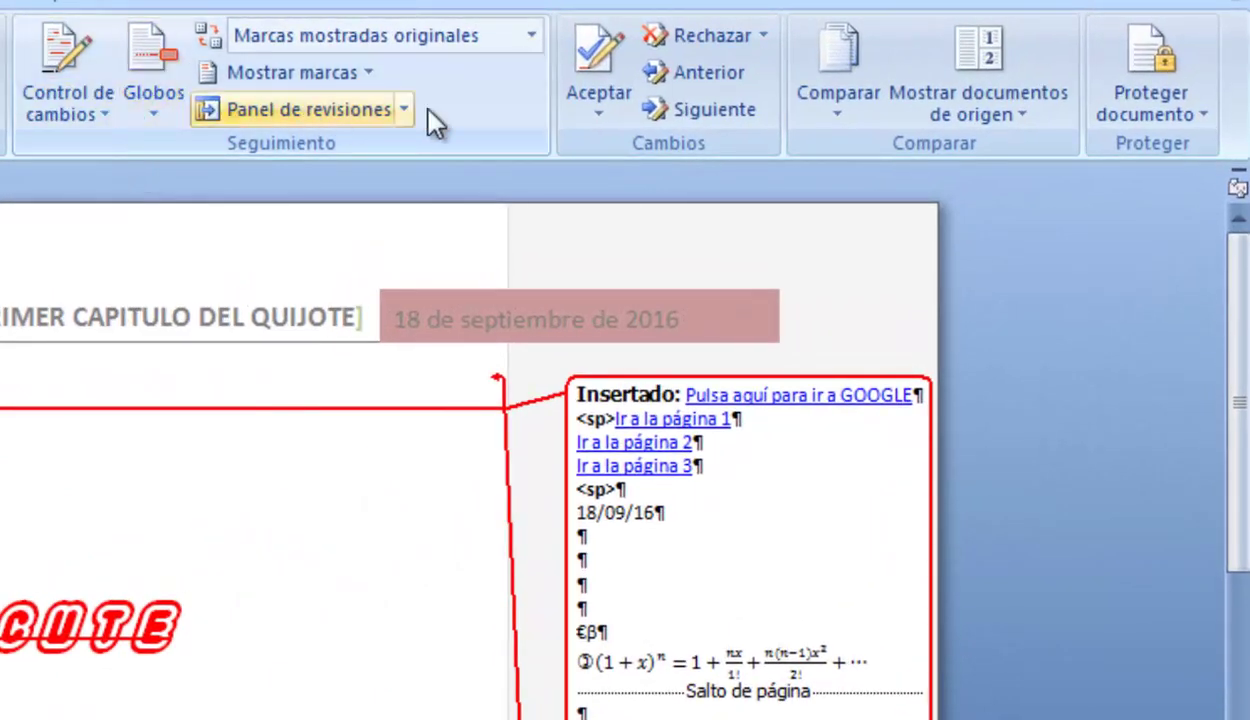
- Reject all changes in the document and turn Control de cambios back on
left_click(760, 40)
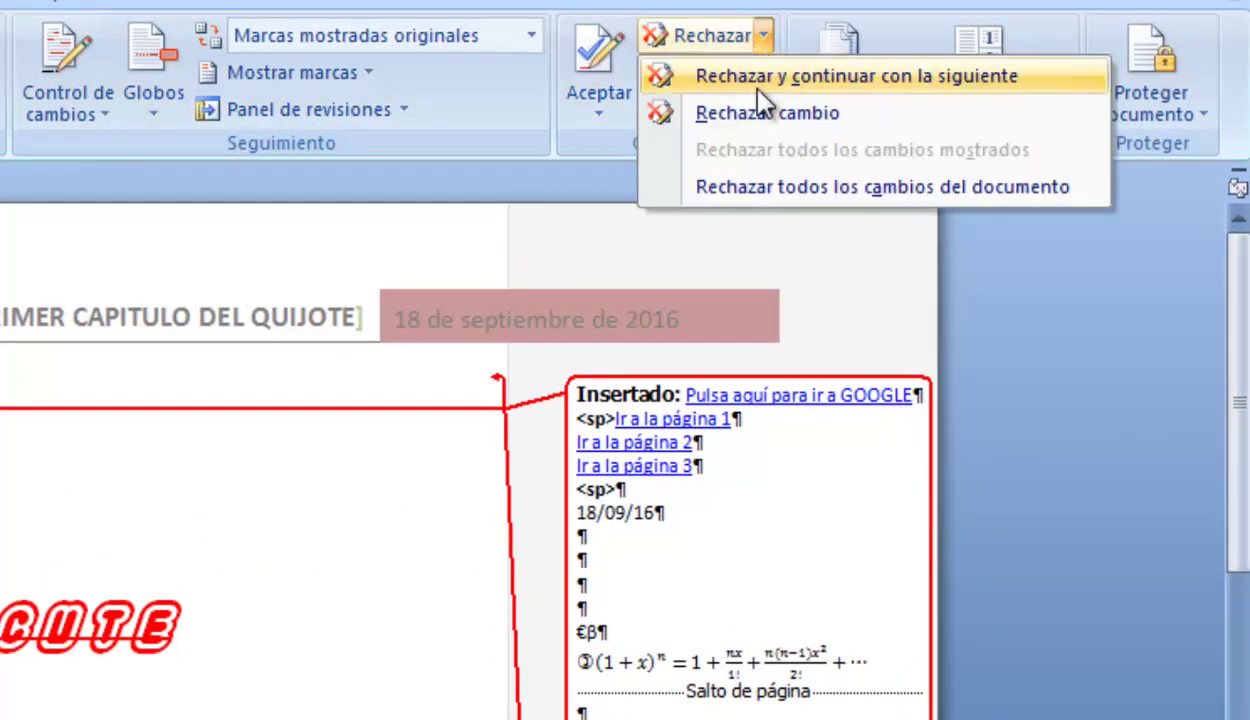
left_click(752, 186)
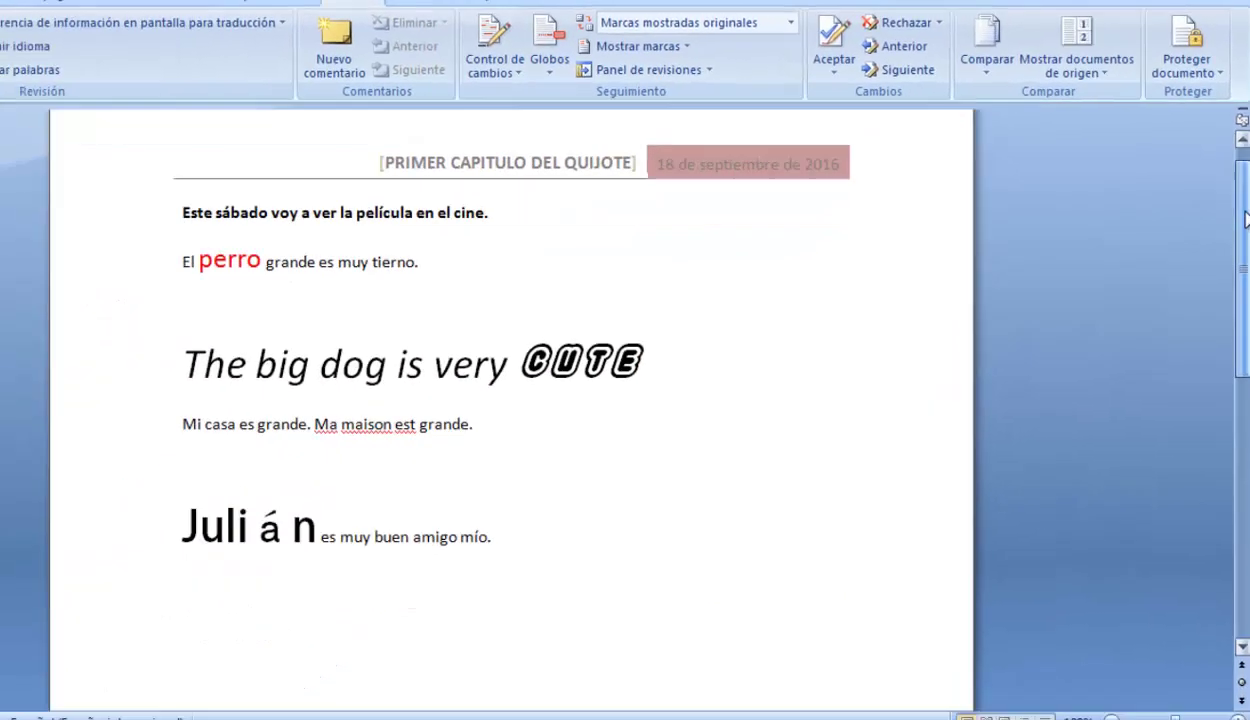
scroll(1245, 340, "down", 5)
left_click_drag(1245, 340, 1240, 205)
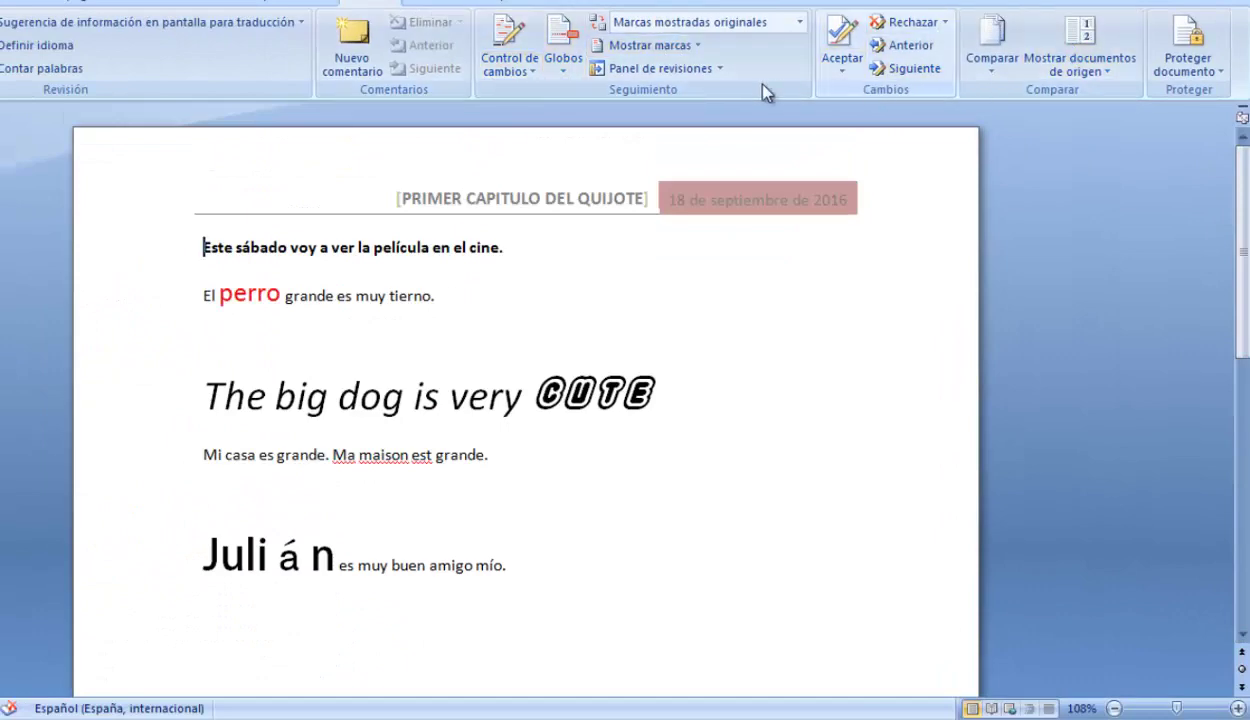
left_click(508, 40)
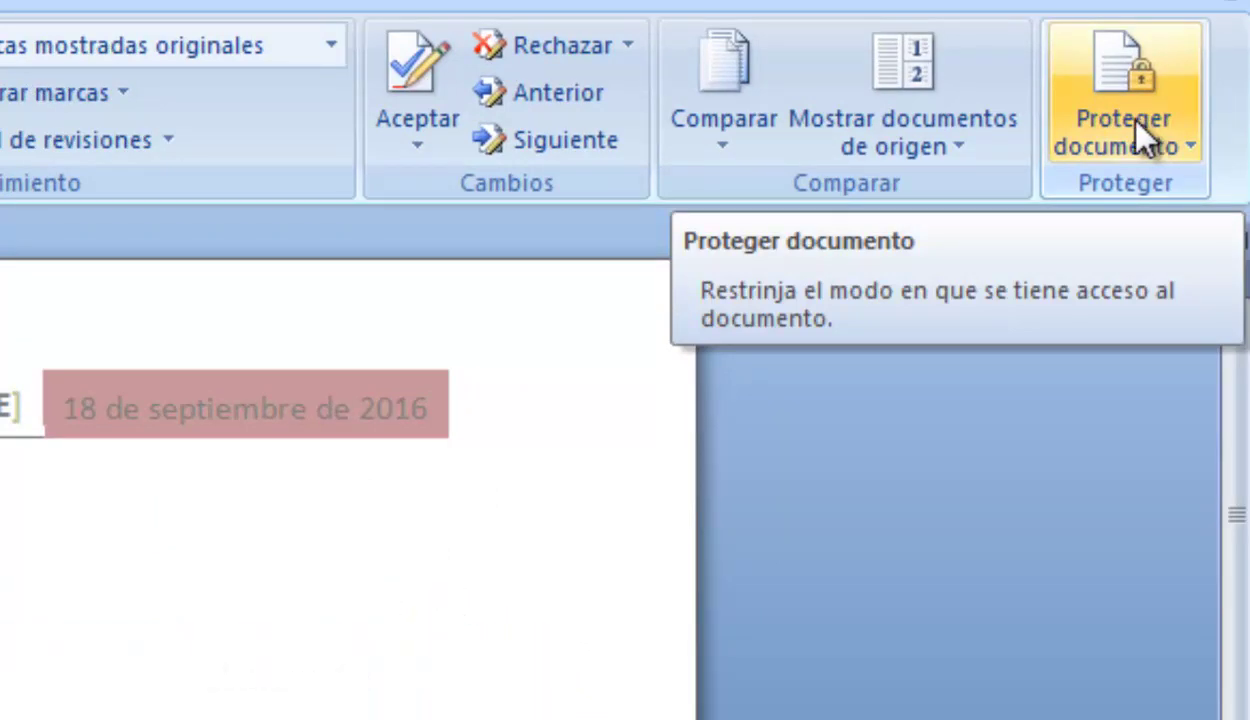
- Try Administrar credenciales under Proteger documento and dismiss the missing-credentials error
left_click(1136, 117)
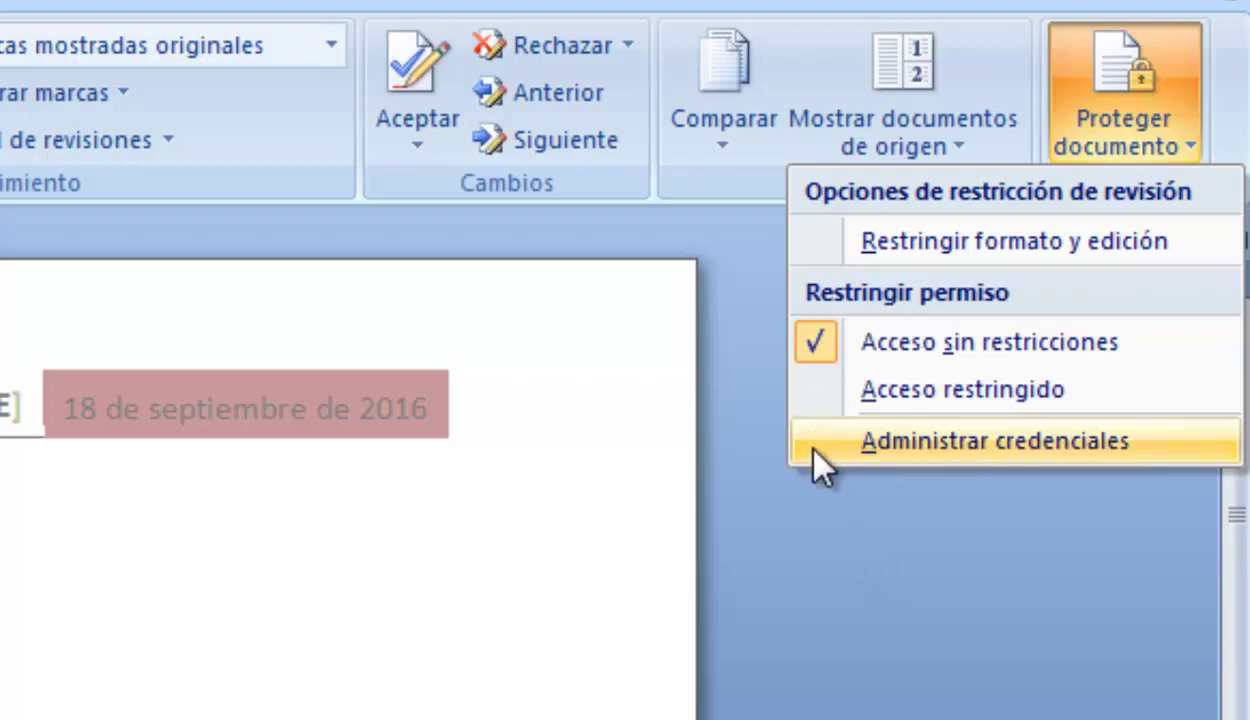
left_click(1023, 446)
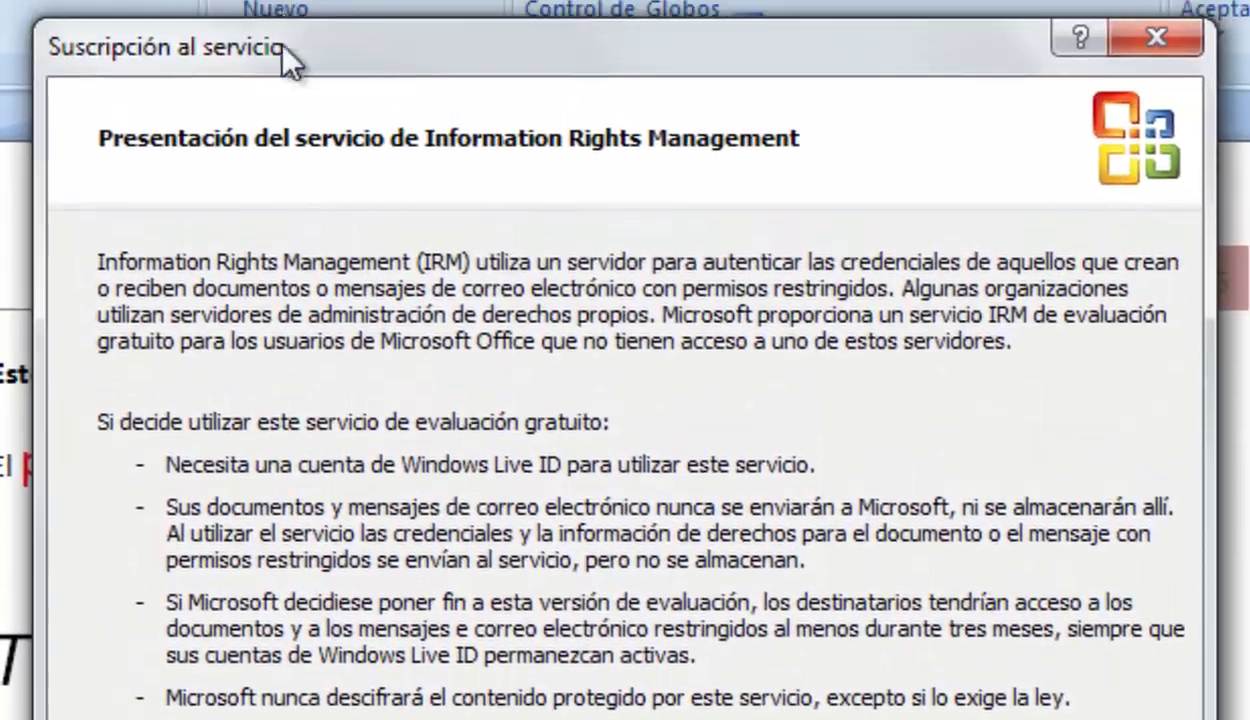
key("Escape")
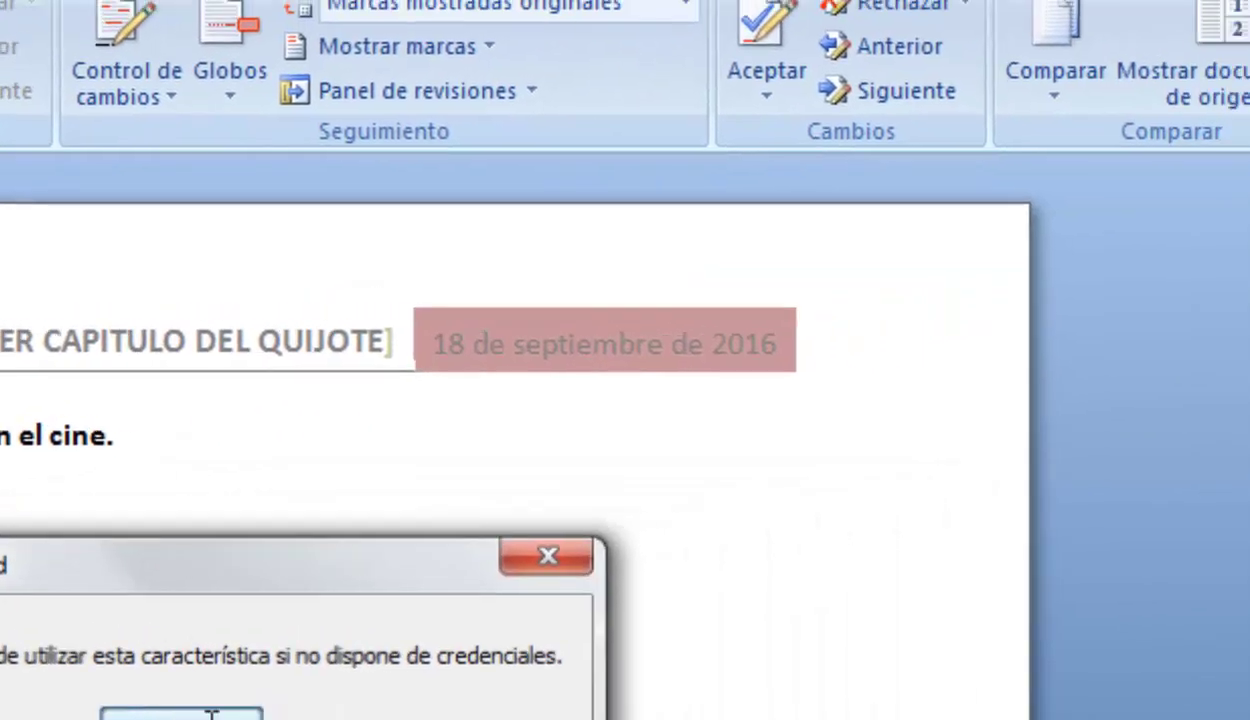
left_click(620, 667)
- Try Acceso restringido, dismiss its credentials error, then open Restringir formato y edición
left_click(1133, 140)
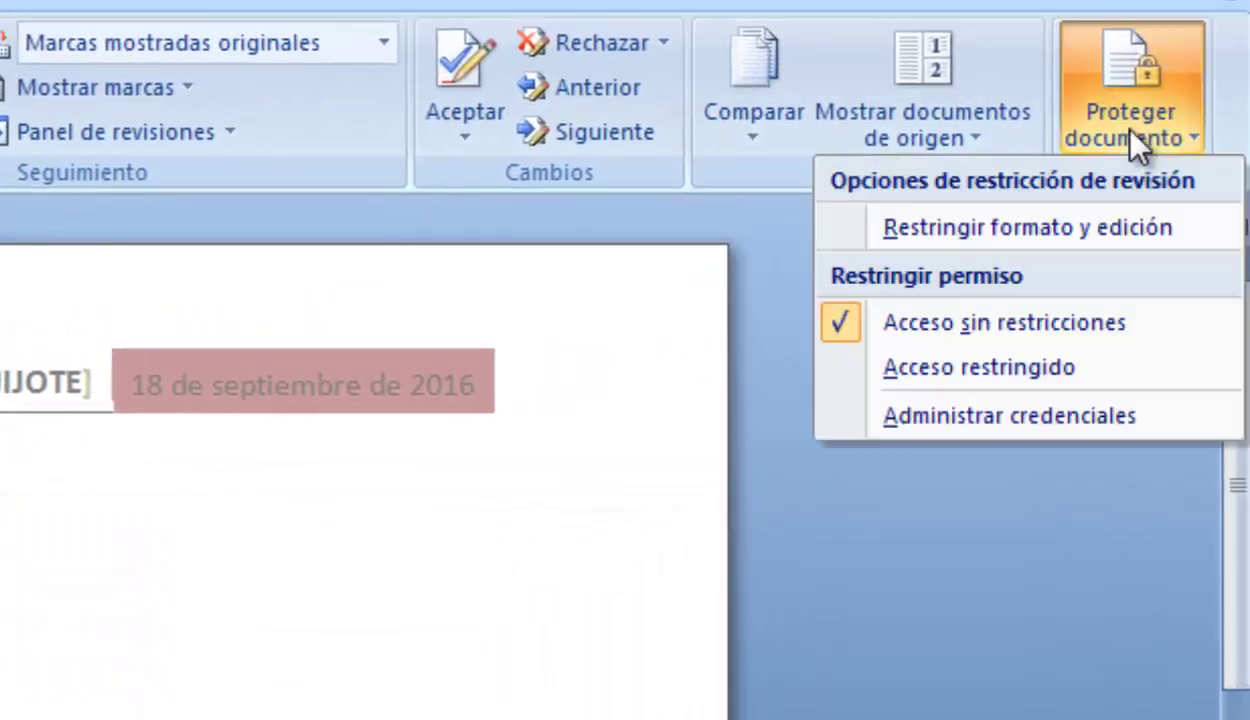
left_click(913, 375)
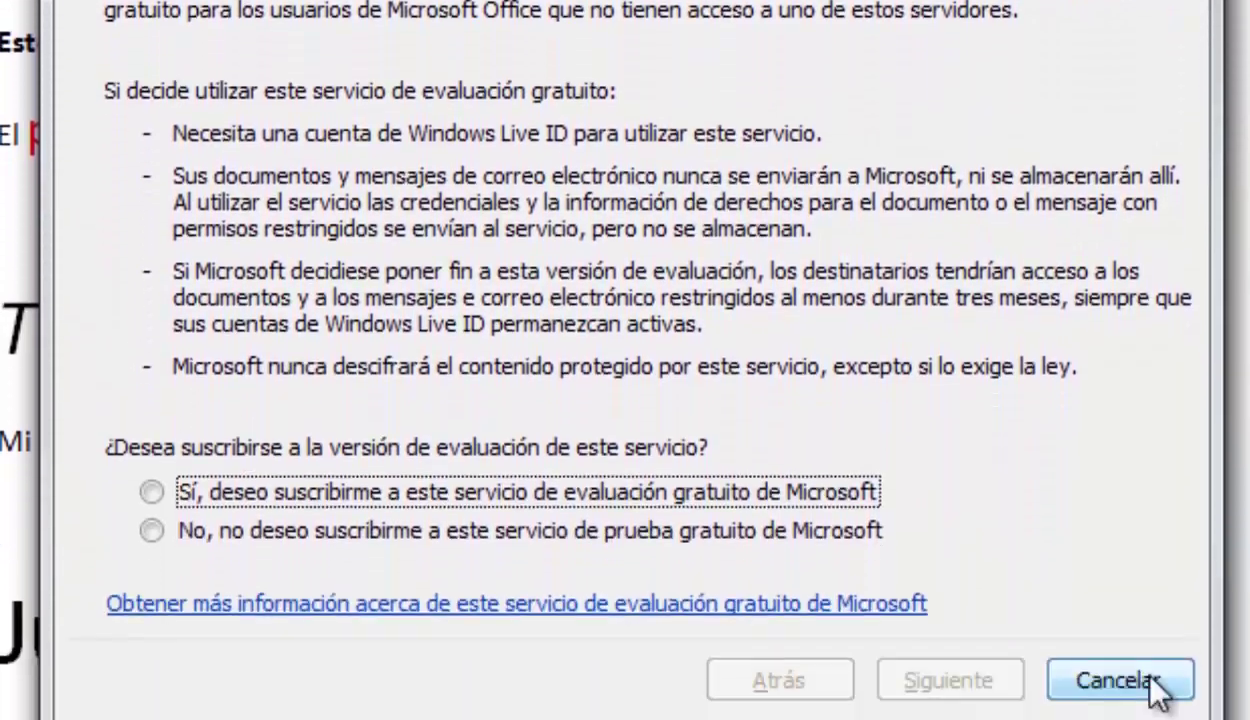
left_click(1150, 680)
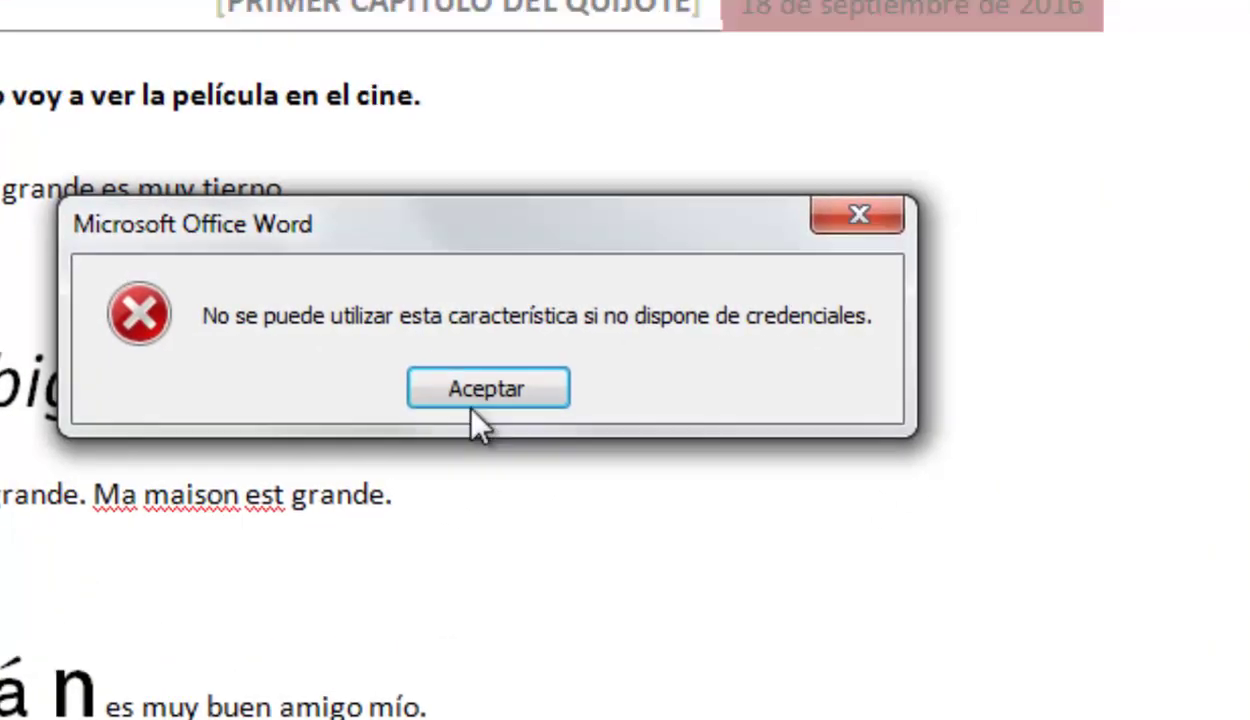
left_click(638, 300)
left_click(1150, 95)
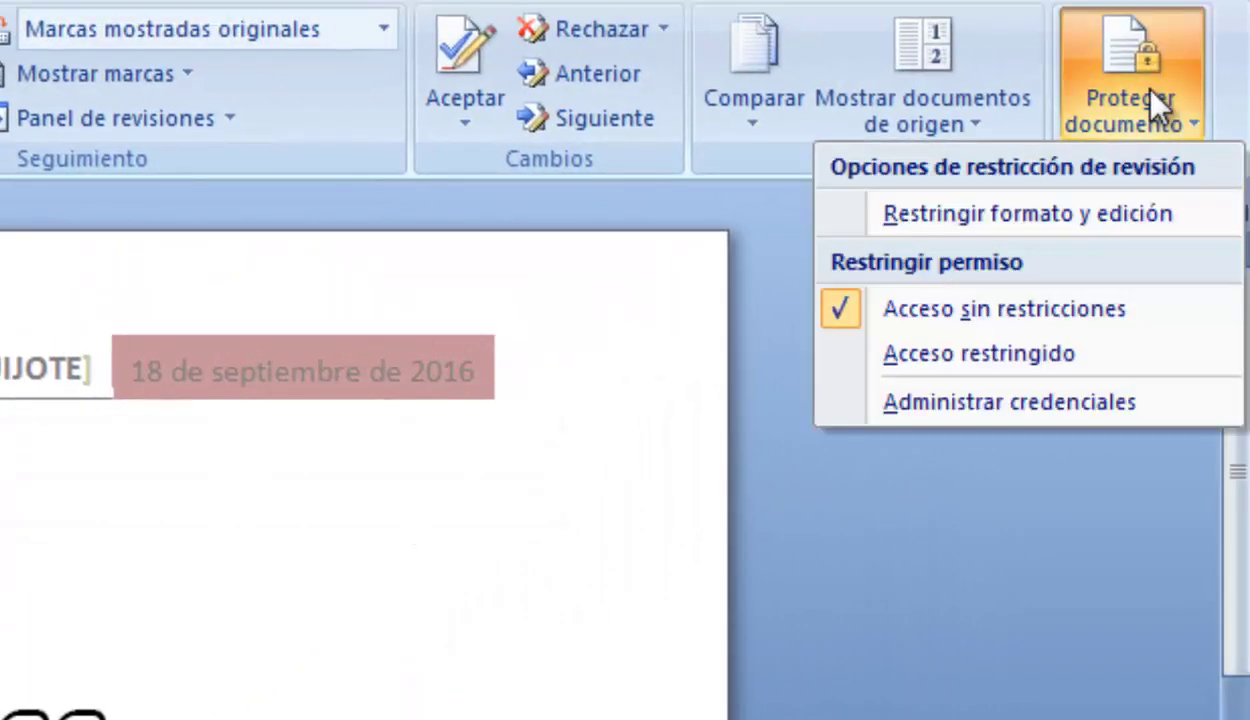
left_click(1018, 216)
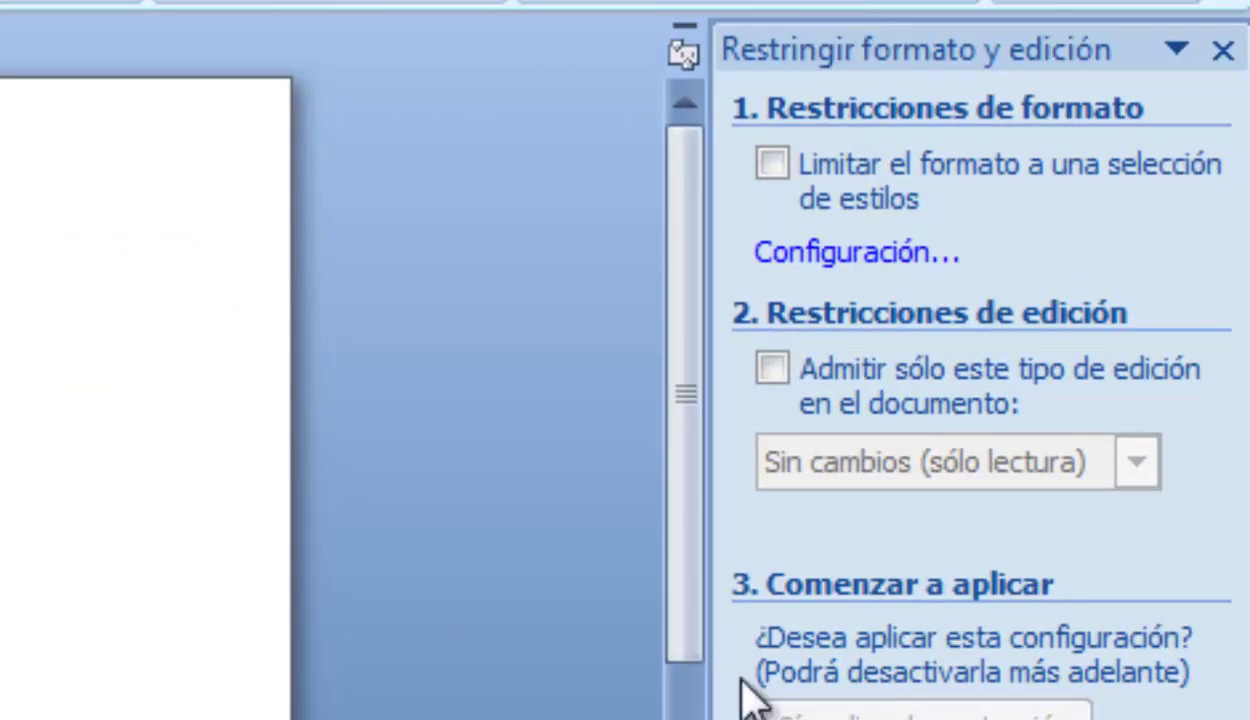
- Toggle the style and read-only editing restrictions off again, then close the Restringir formato y edición pane
left_click(772, 166)
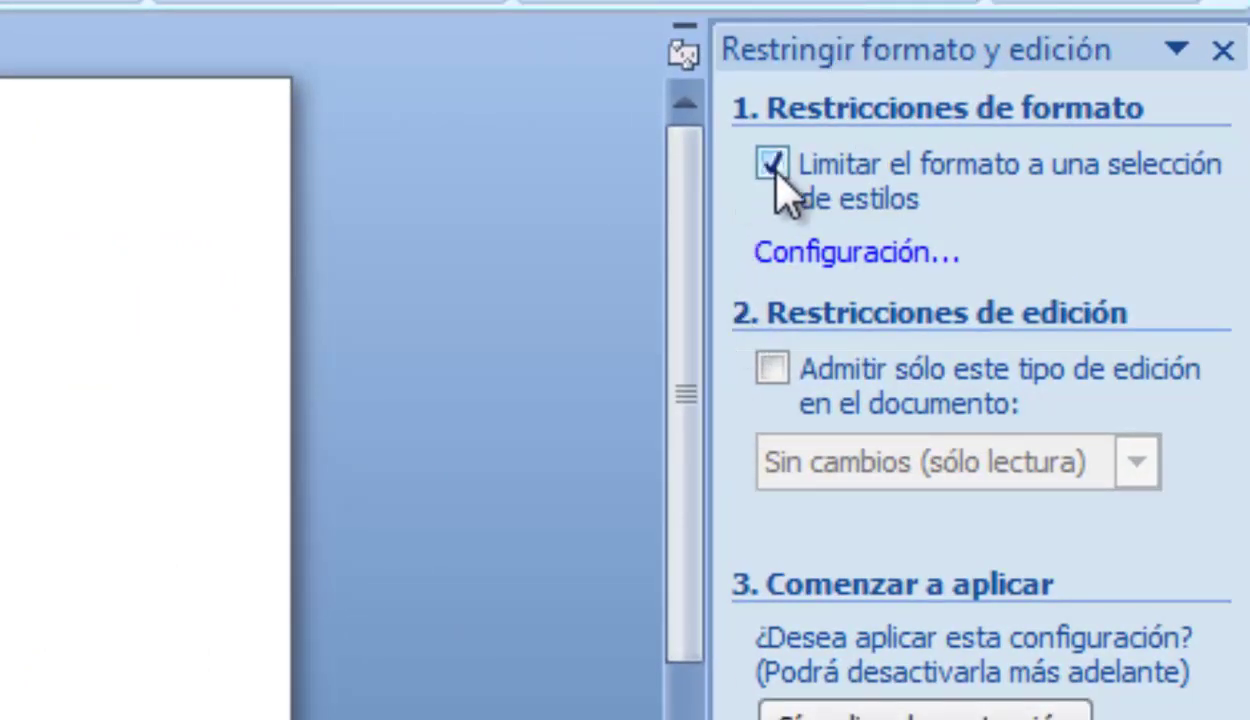
left_click(772, 369)
left_click(1137, 462)
left_click(1140, 465)
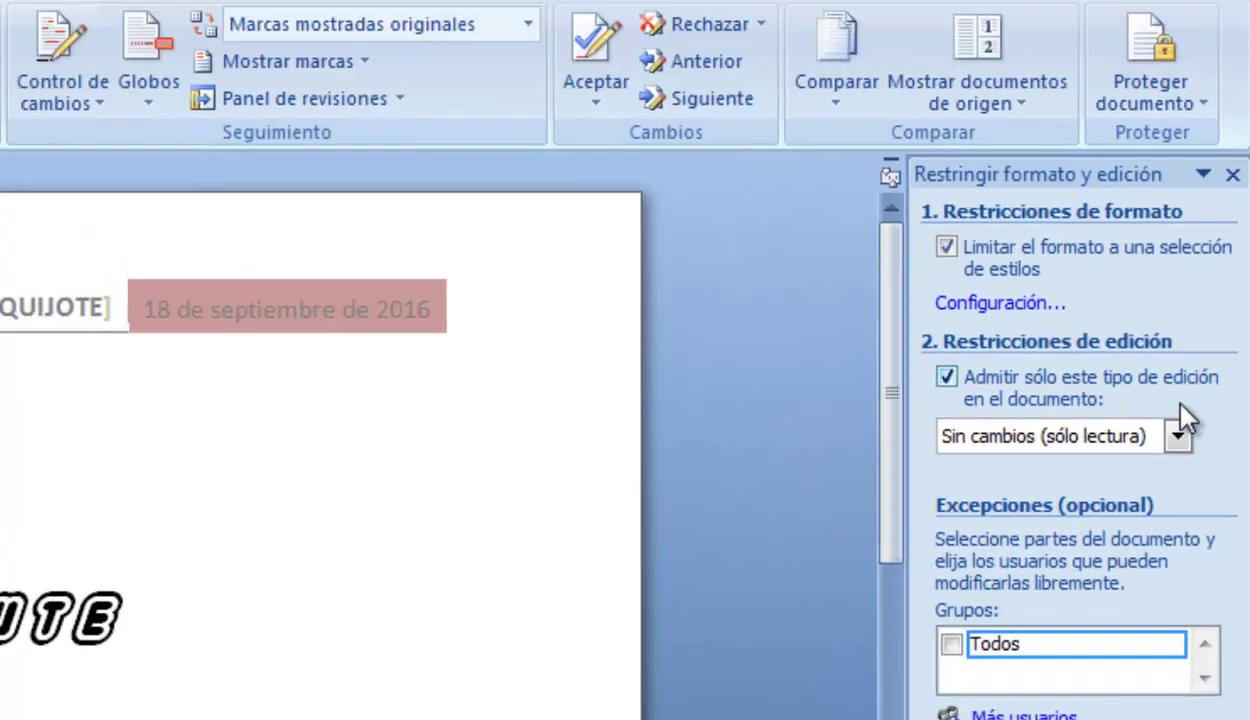
left_click(946, 377)
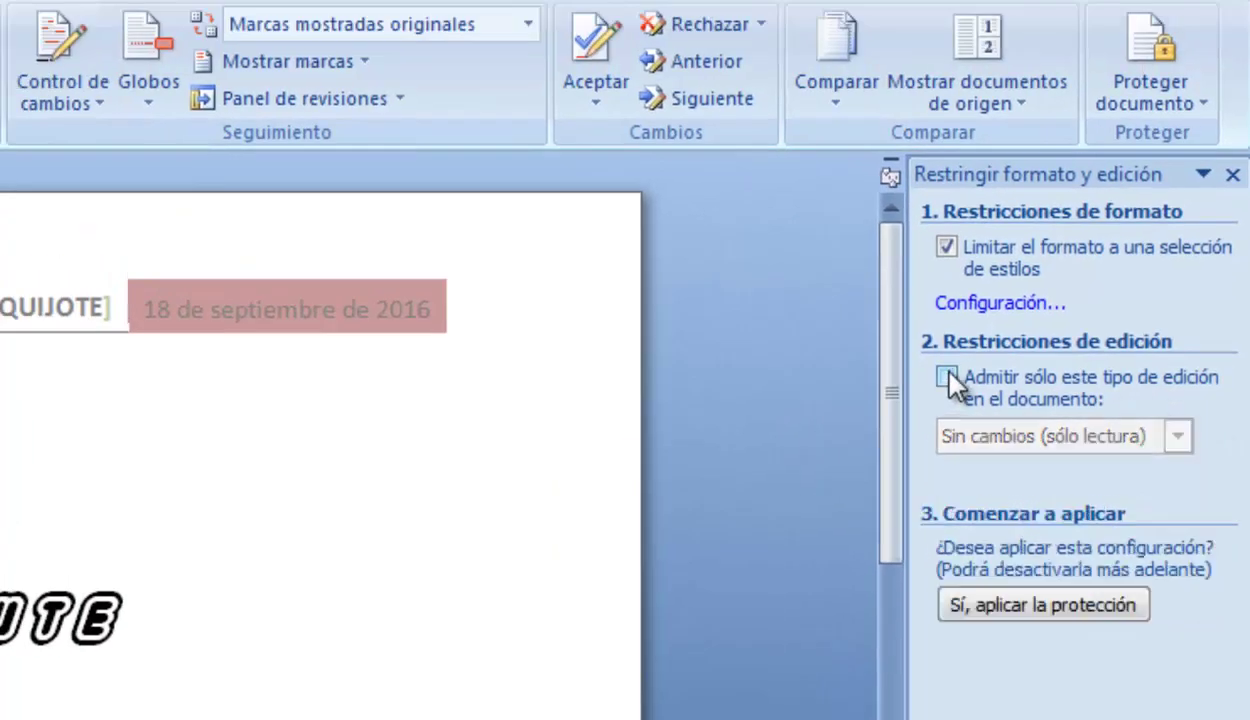
left_click(946, 246)
left_click(947, 247)
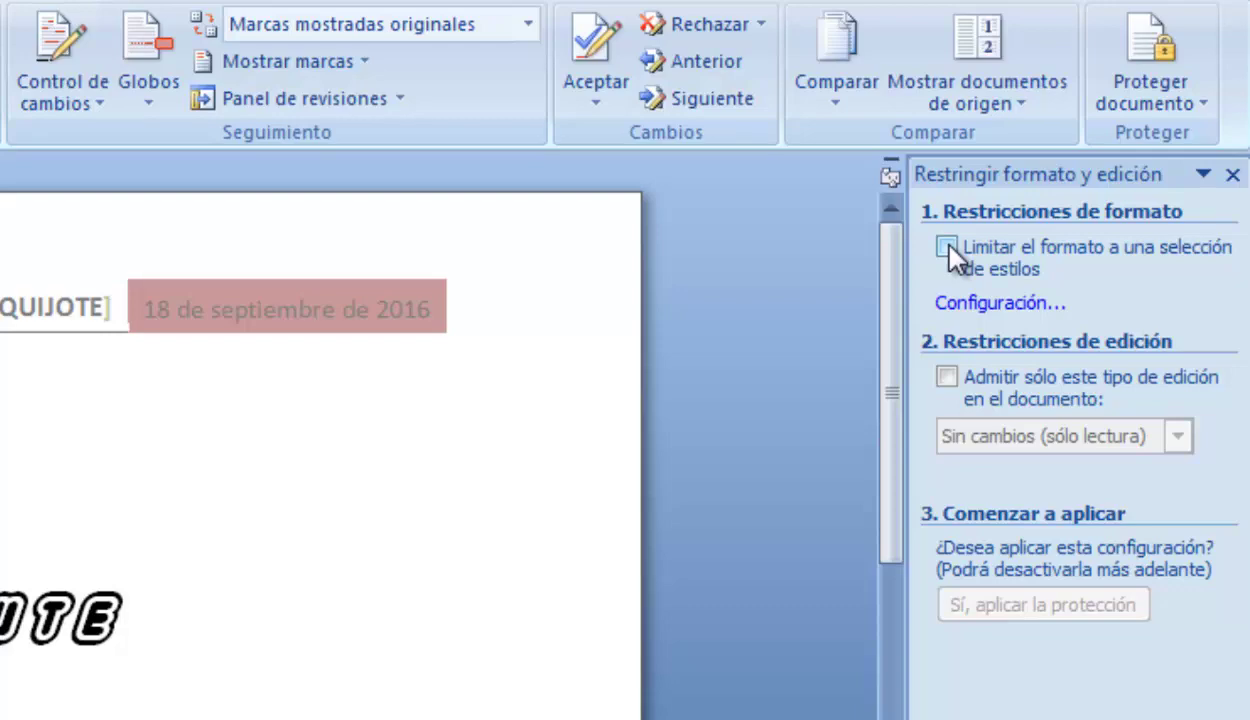
left_click(1232, 174)
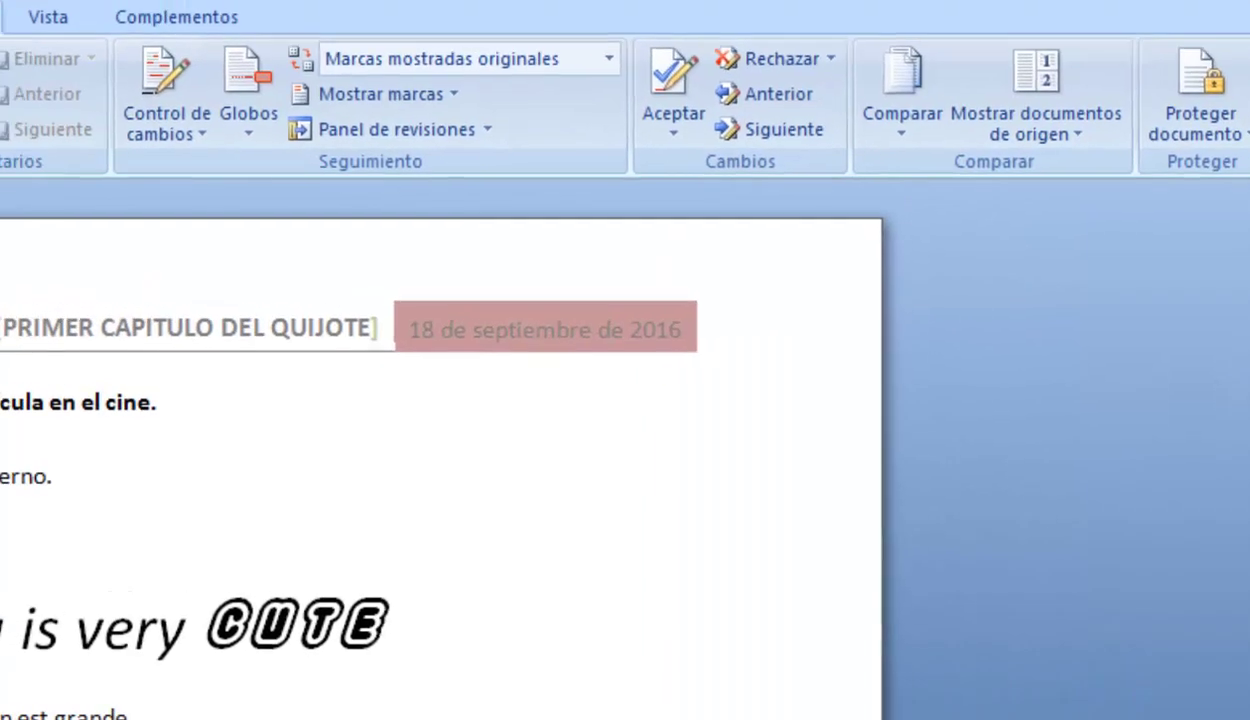